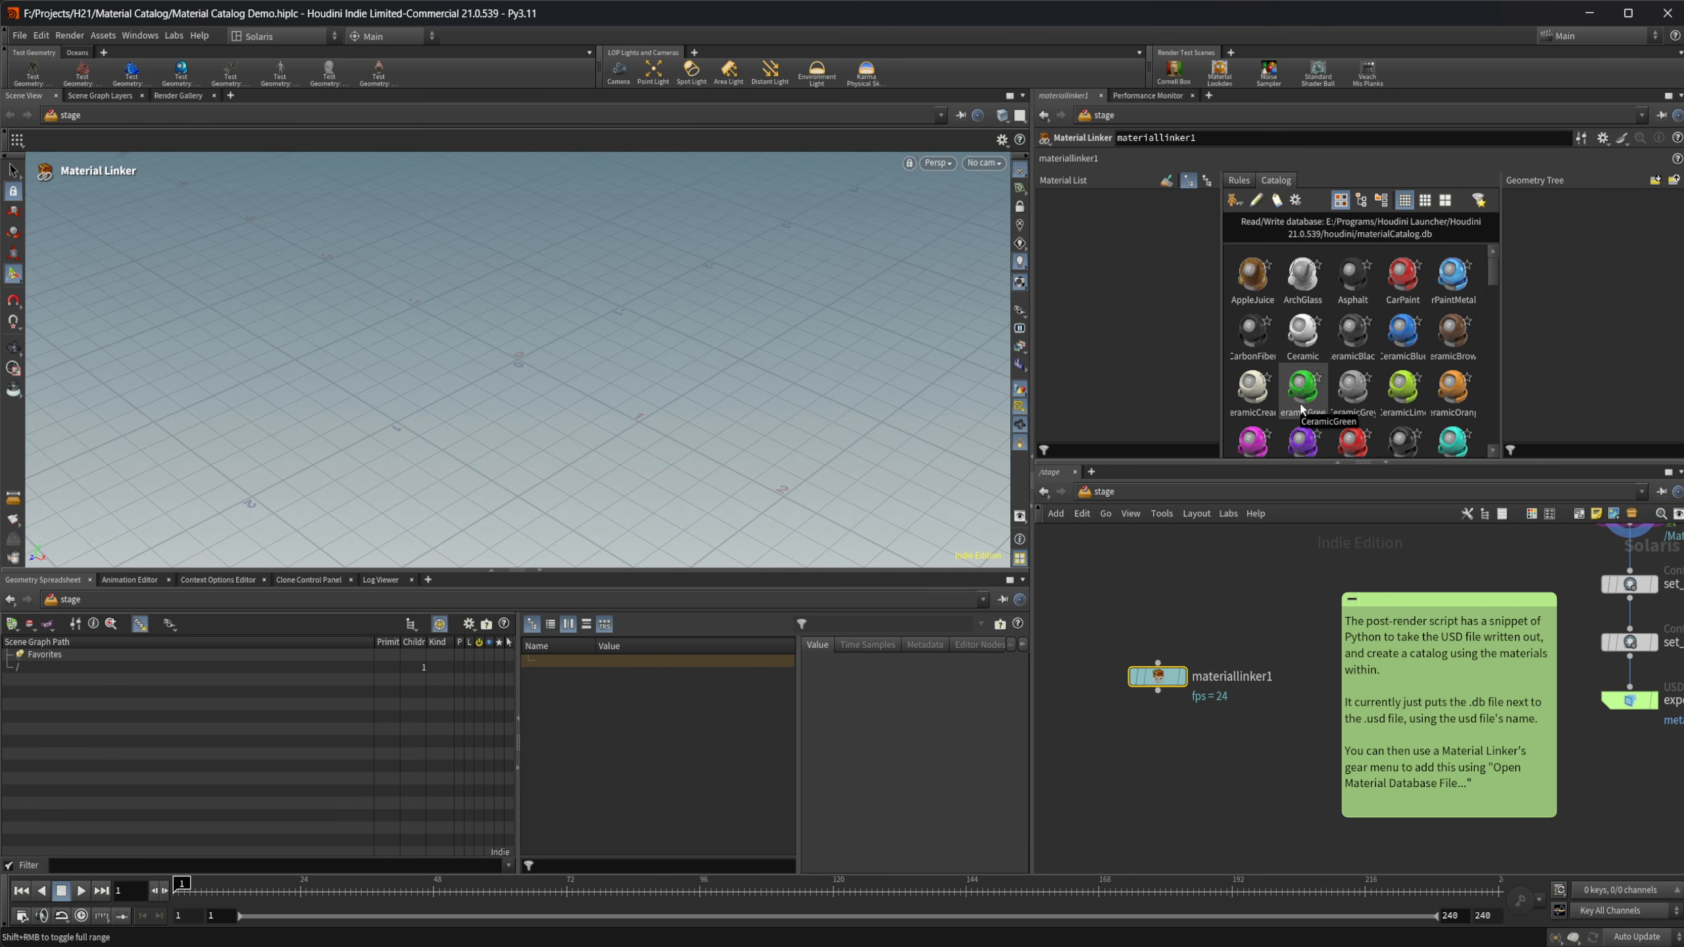
Examine the Material Linker catalog's database file options and the material export network.
{"action": "left_click", "coordinate": [1295, 201]}
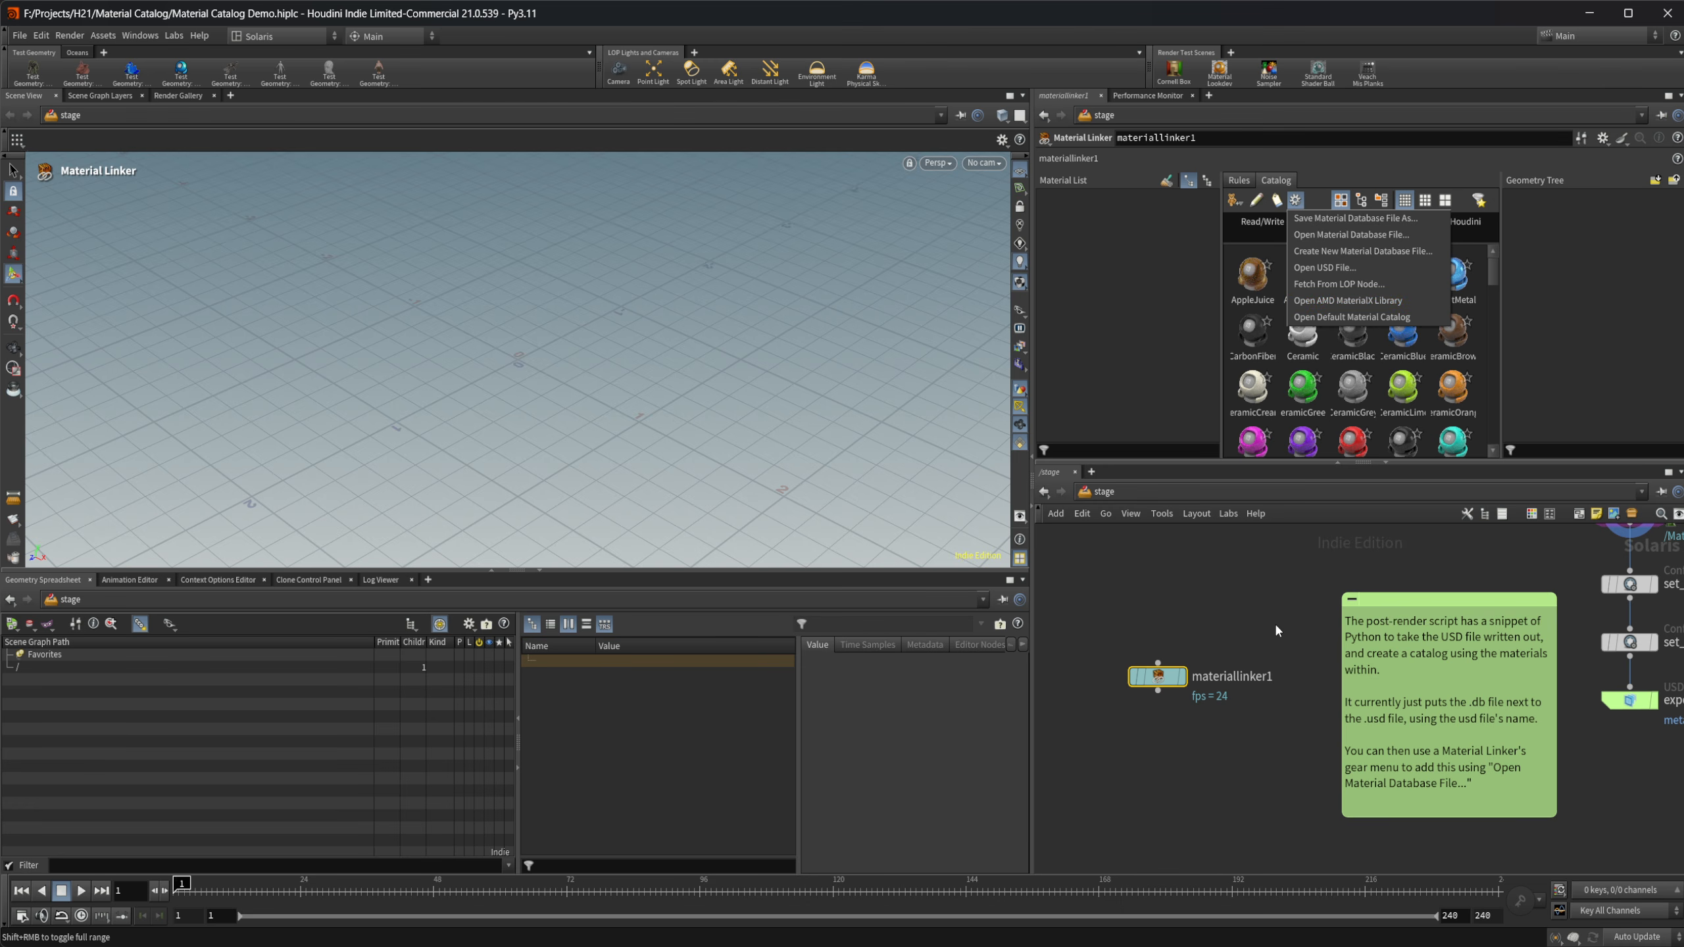
{"action": "left_click", "coordinate": [1218, 674]}
{"action": "middle_click_drag", "start_coordinate": [1249, 637], "coordinate": [1181, 629]}
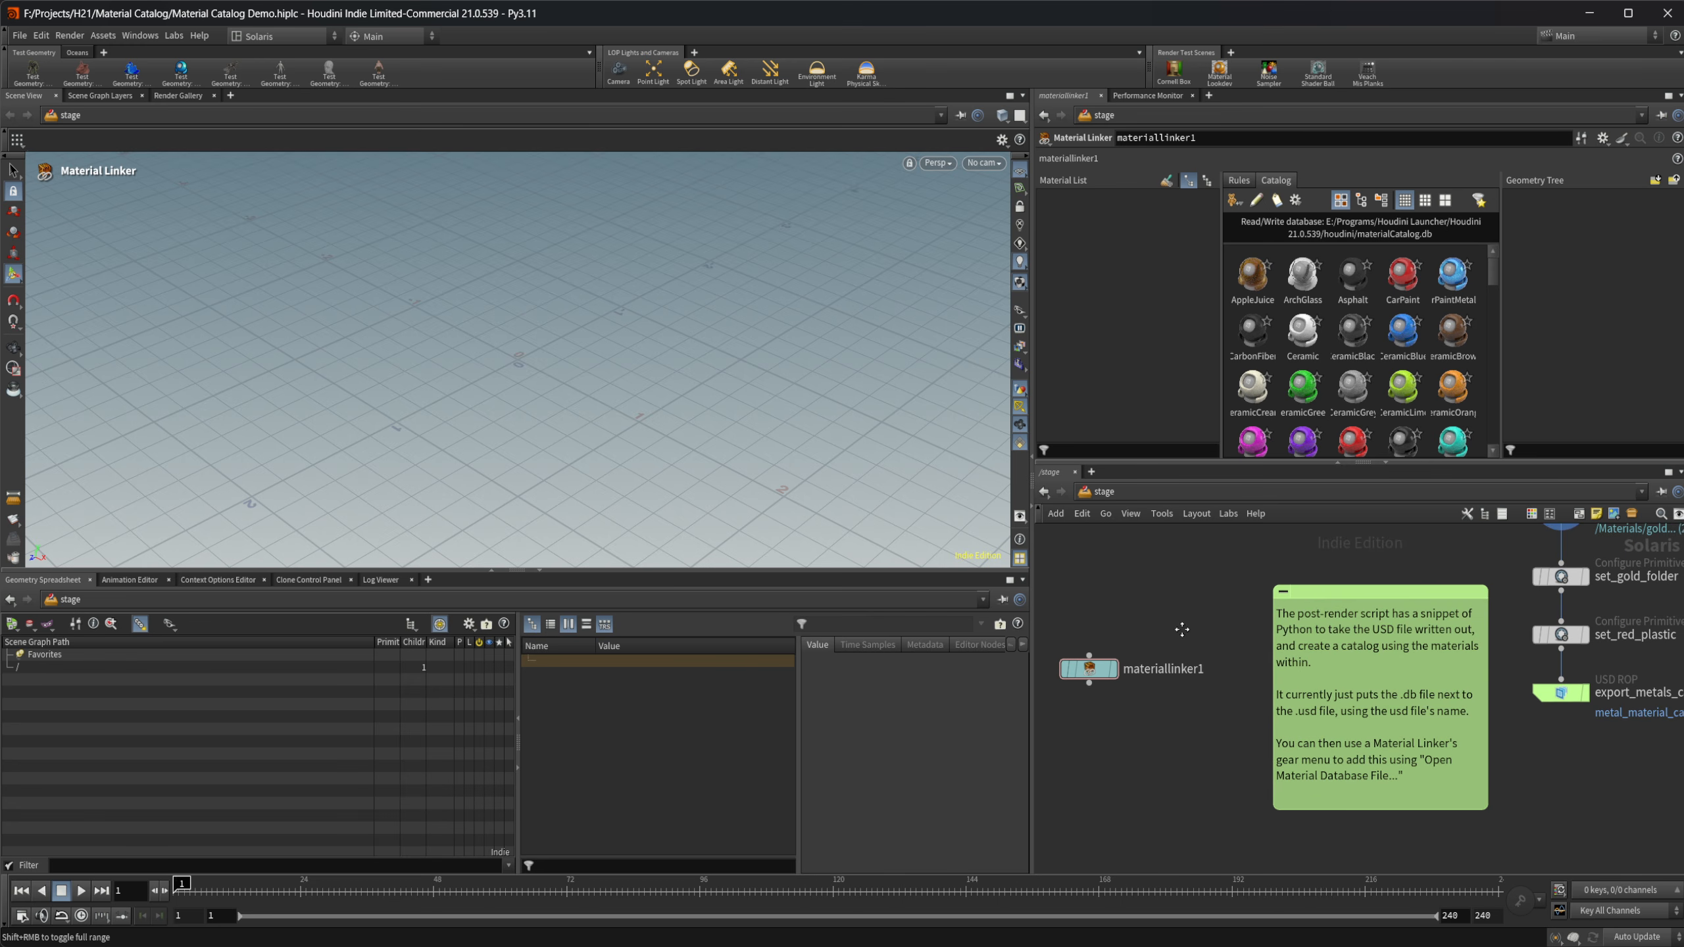
{"action": "scroll", "coordinate": [1135, 645], "scroll_direction": "down", "scroll_amount": 3}
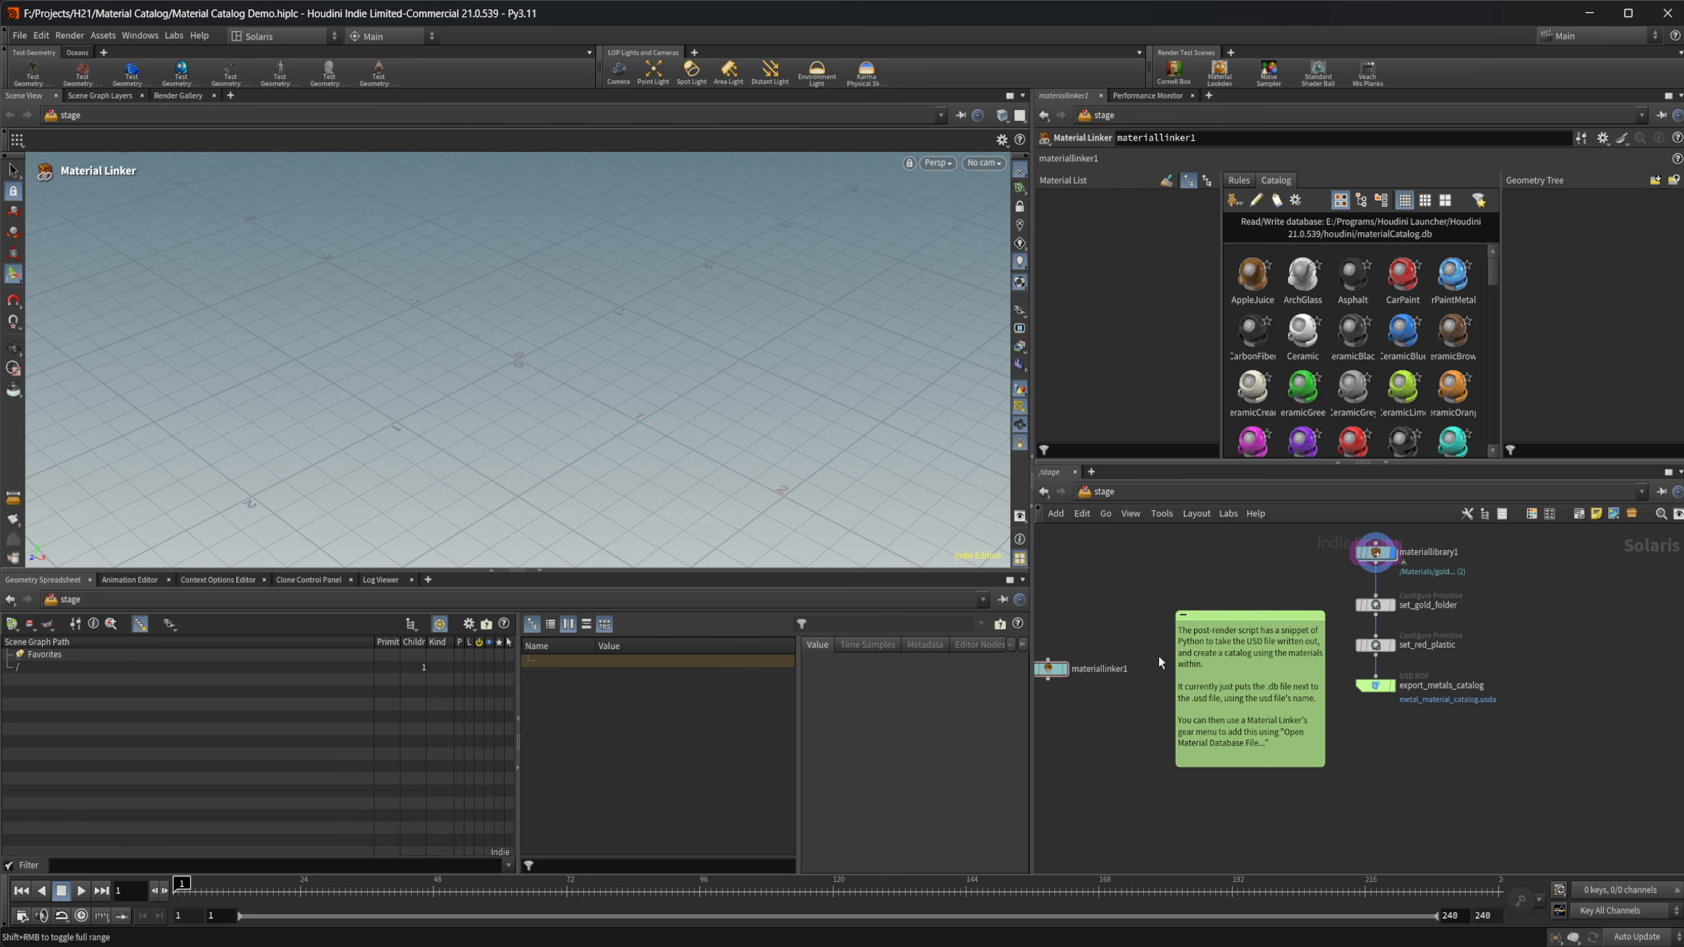
{"action": "scroll", "coordinate": [1468, 637], "scroll_direction": "up", "scroll_amount": 3}
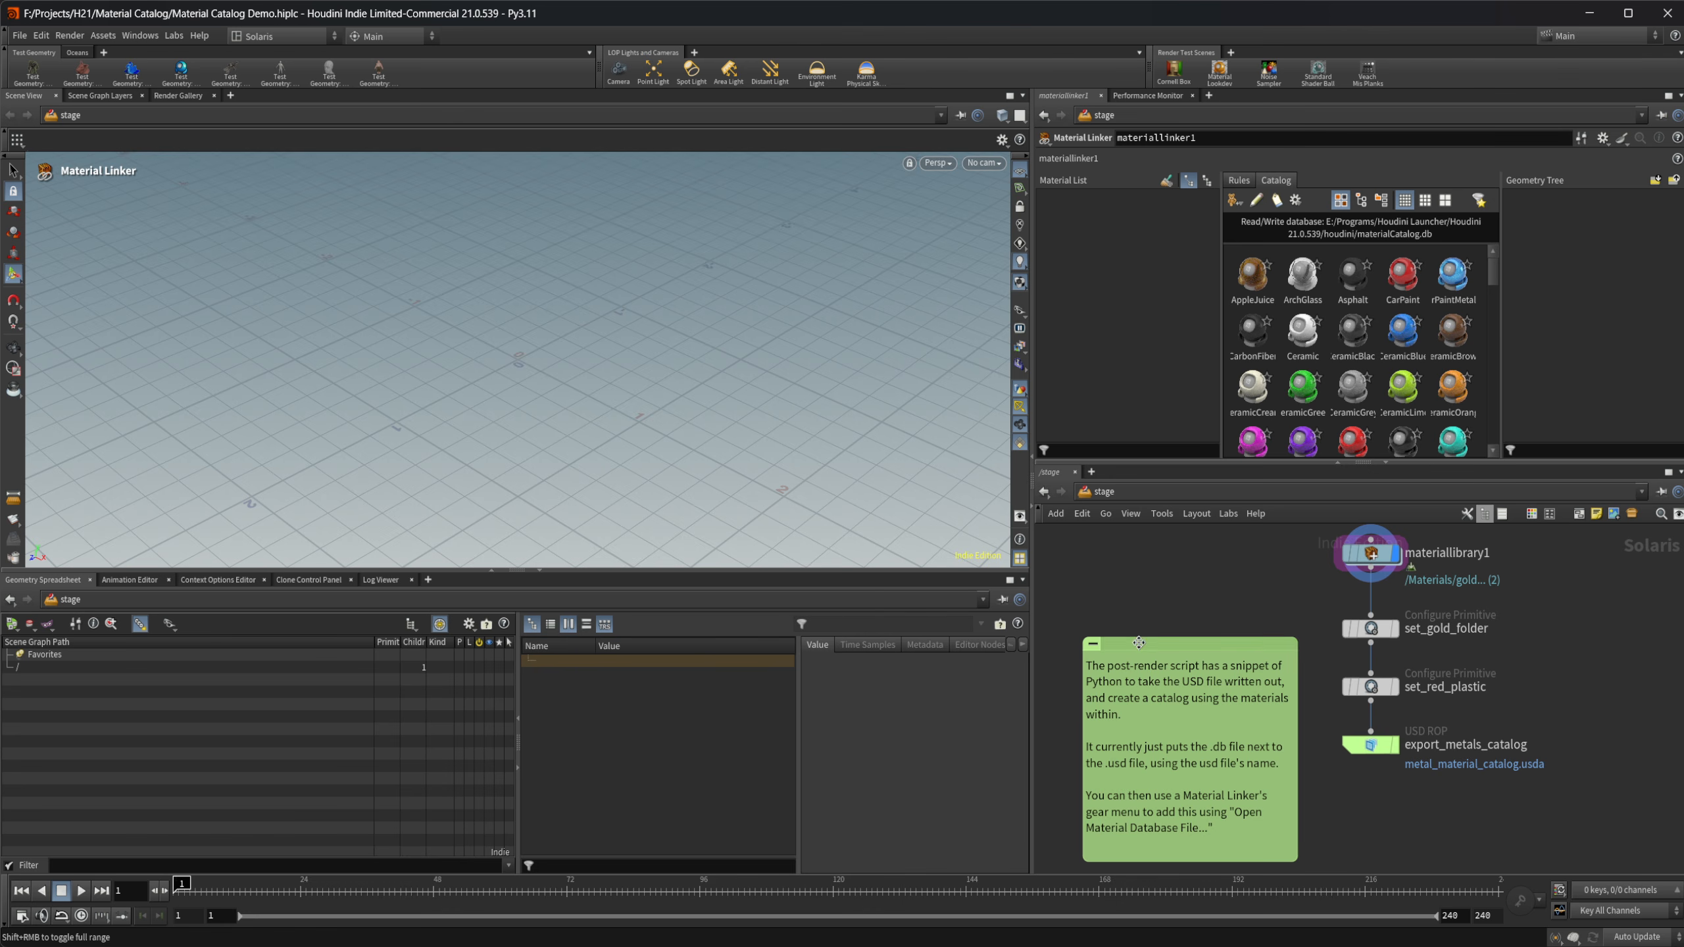
Read the Python post-render script of the export_metals_catalog node in its expanded editor.
{"action": "left_click", "coordinate": [1371, 746]}
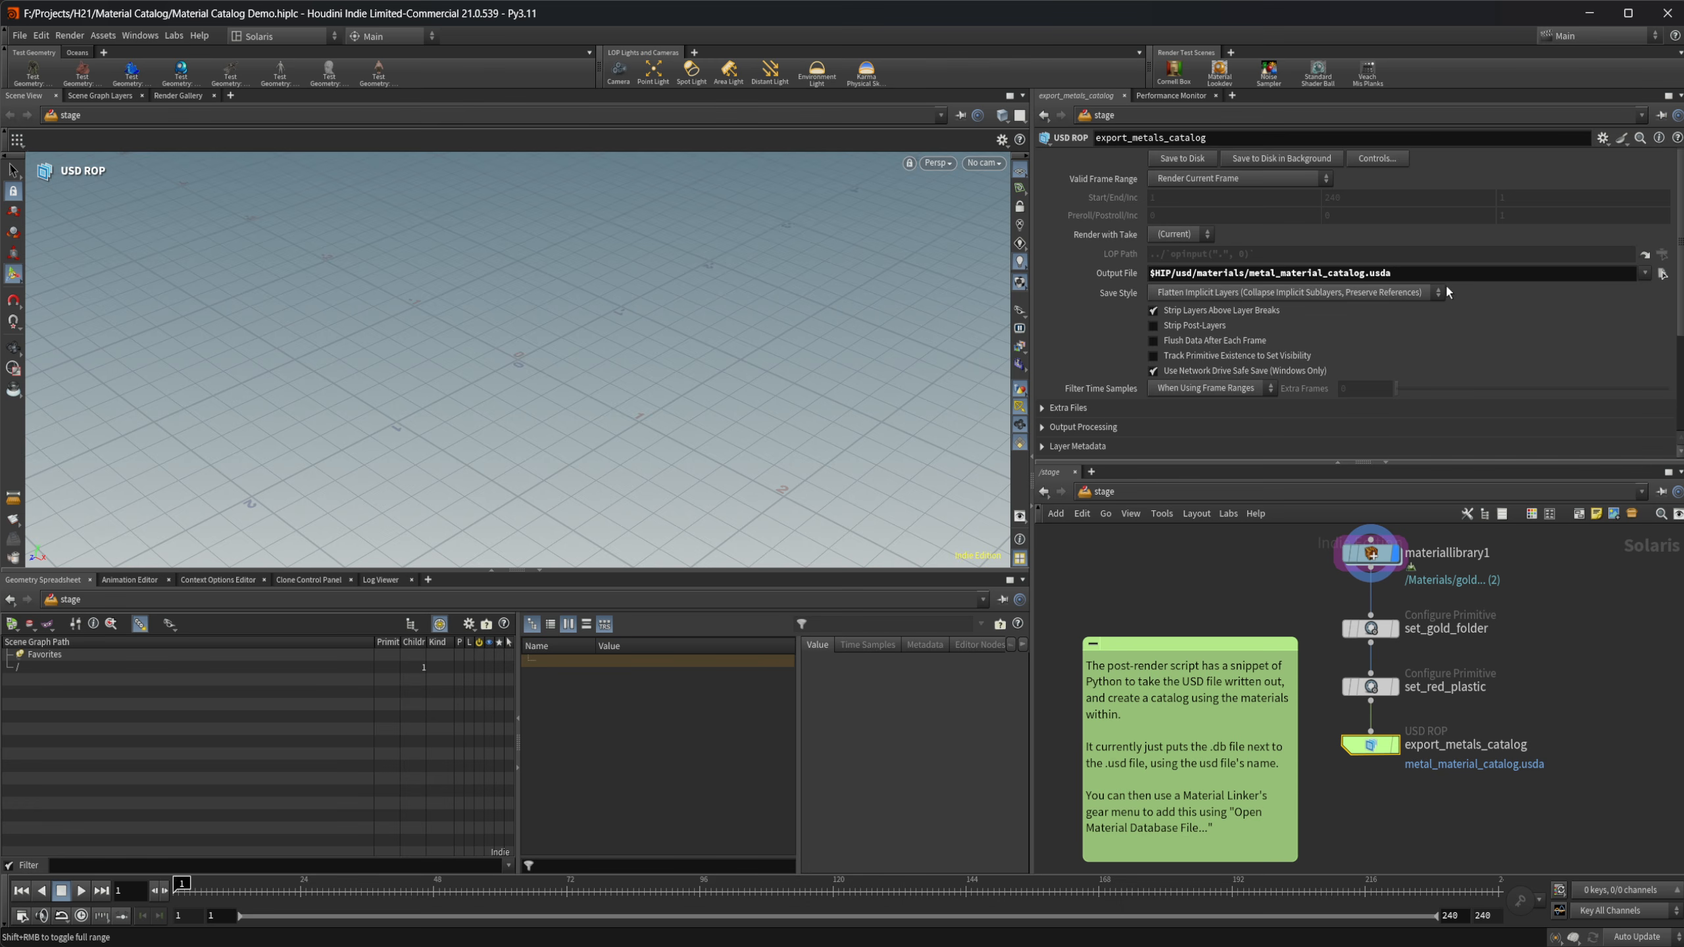
{"action": "scroll", "coordinate": [1113, 302], "scroll_direction": "down", "scroll_amount": 5}
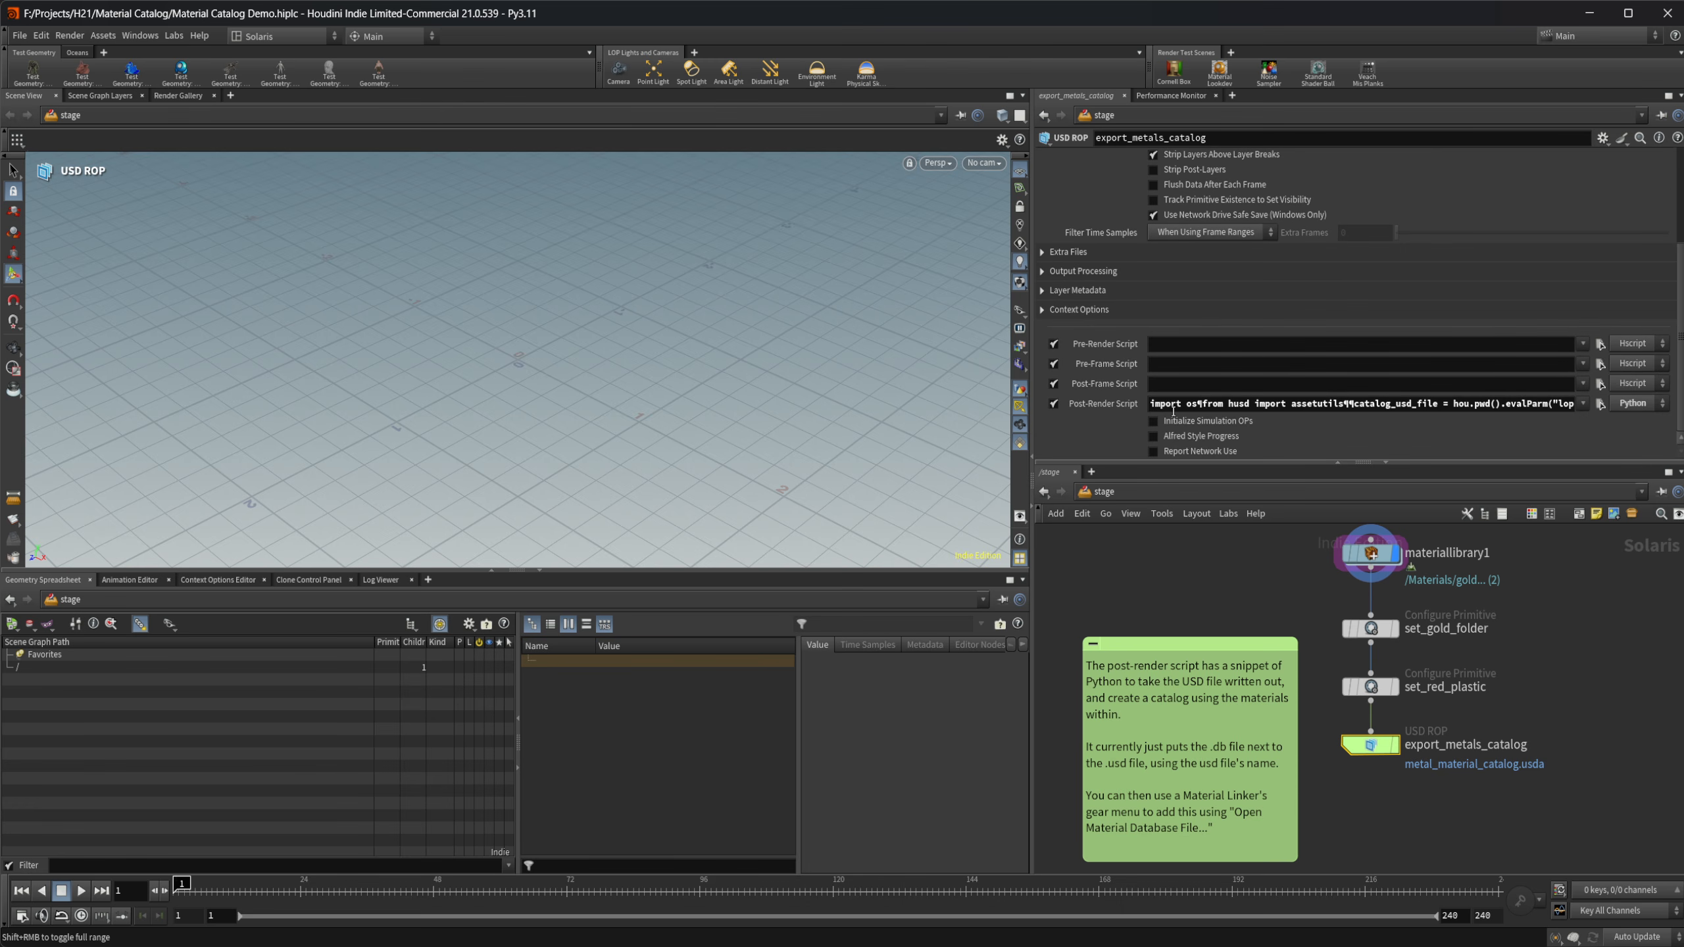
{"action": "key", "text": "alt+e"}
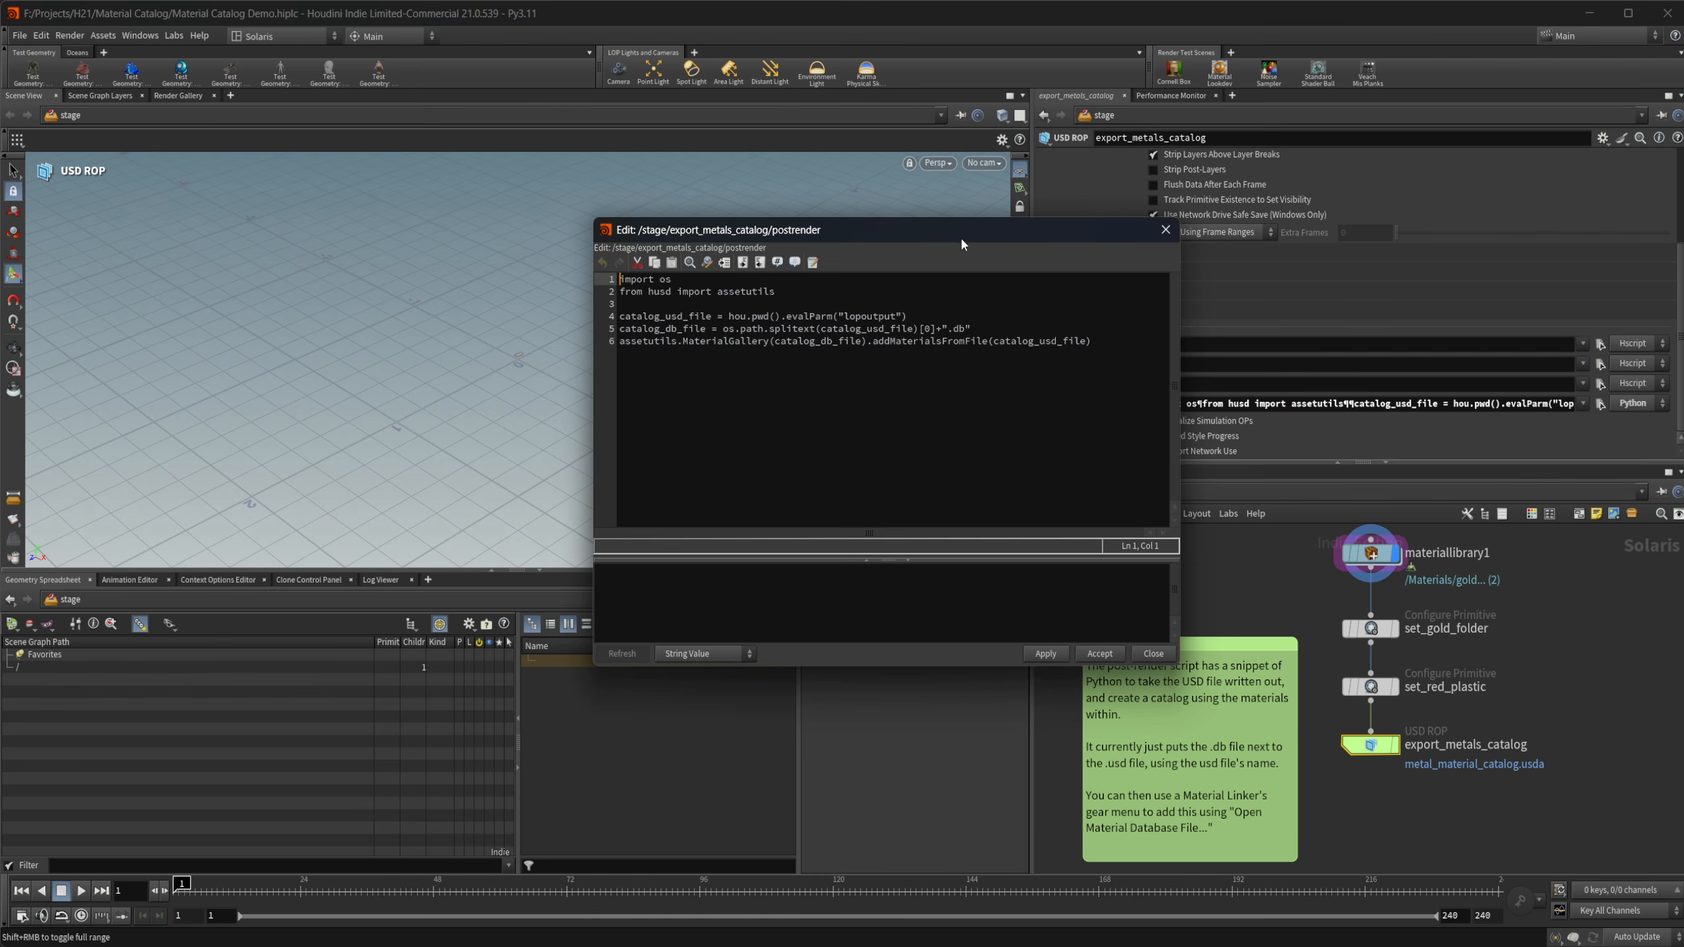
{"action": "left_click_drag", "start_coordinate": [962, 244], "coordinate": [903, 235]}
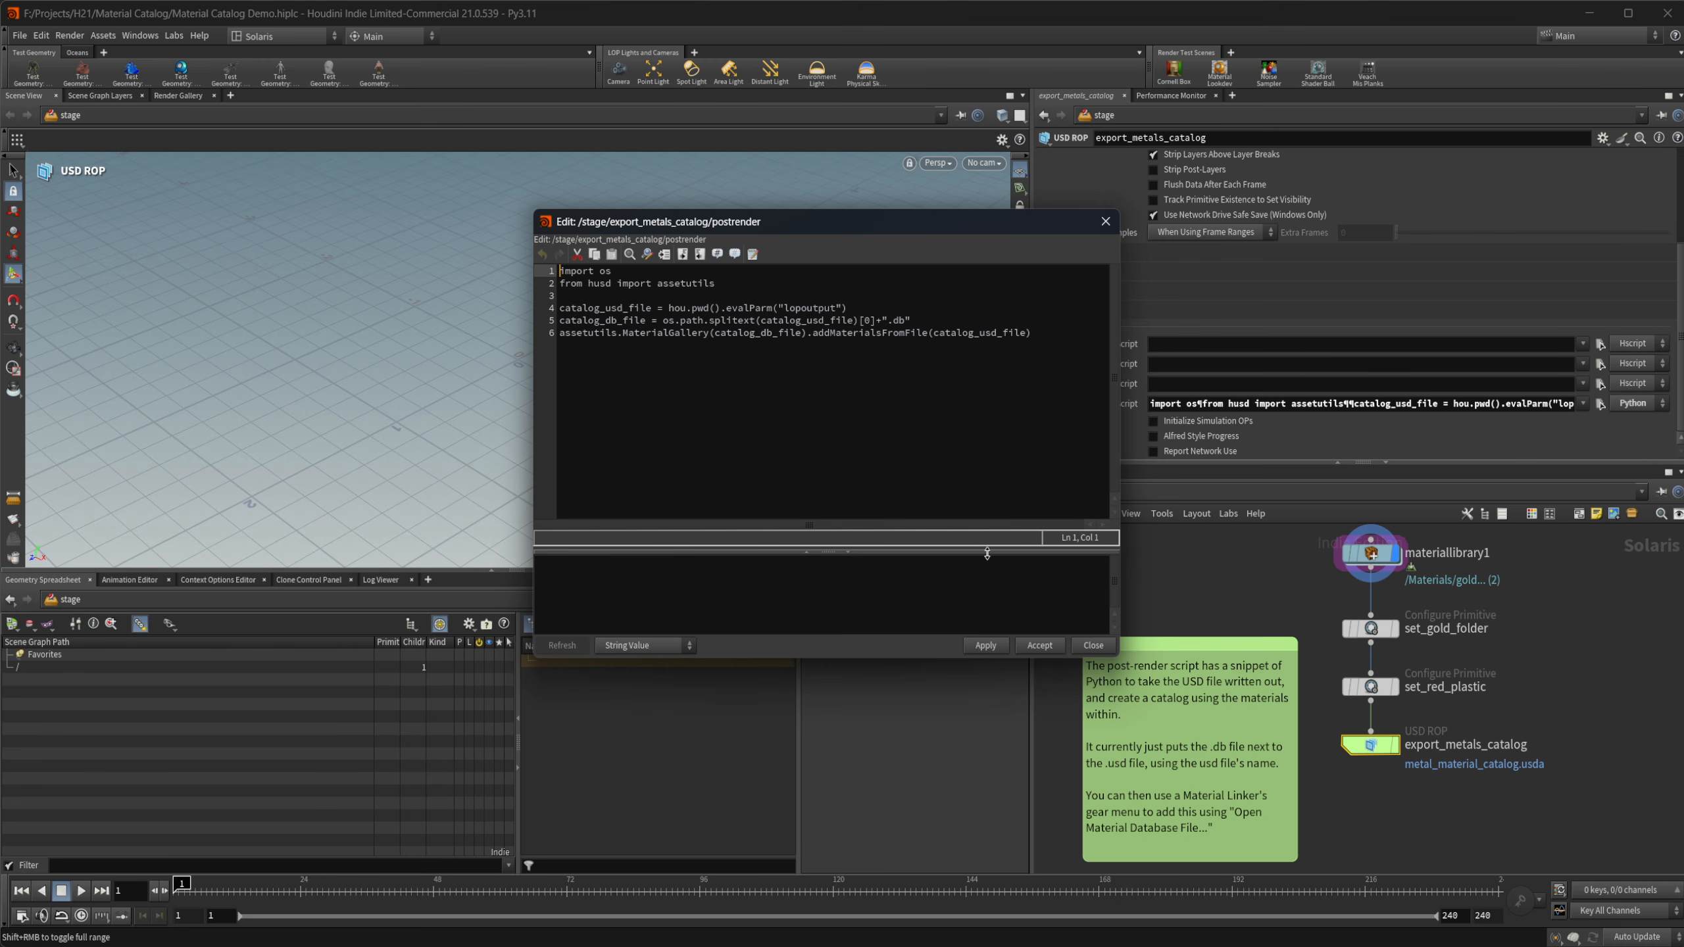
{"action": "left_click", "coordinate": [1093, 645]}
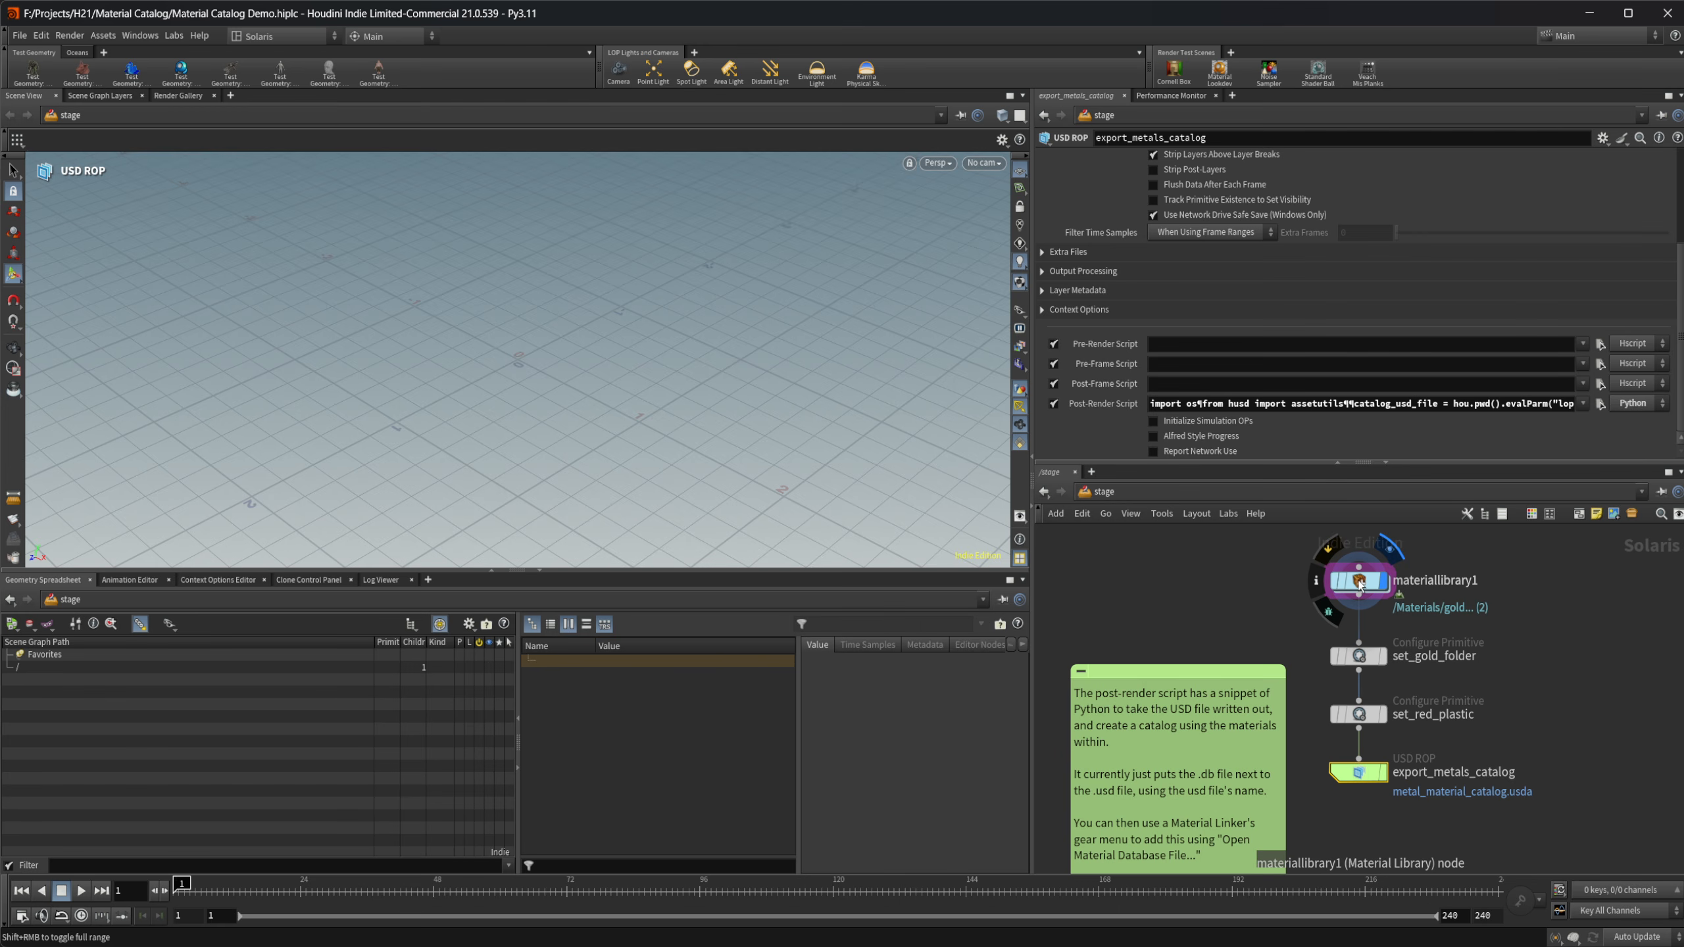
Inside materiallibrary1, duplicate the red_plastic material beside the original and name the copy blue_plastic.
{"action": "double_click", "coordinate": [1359, 583]}
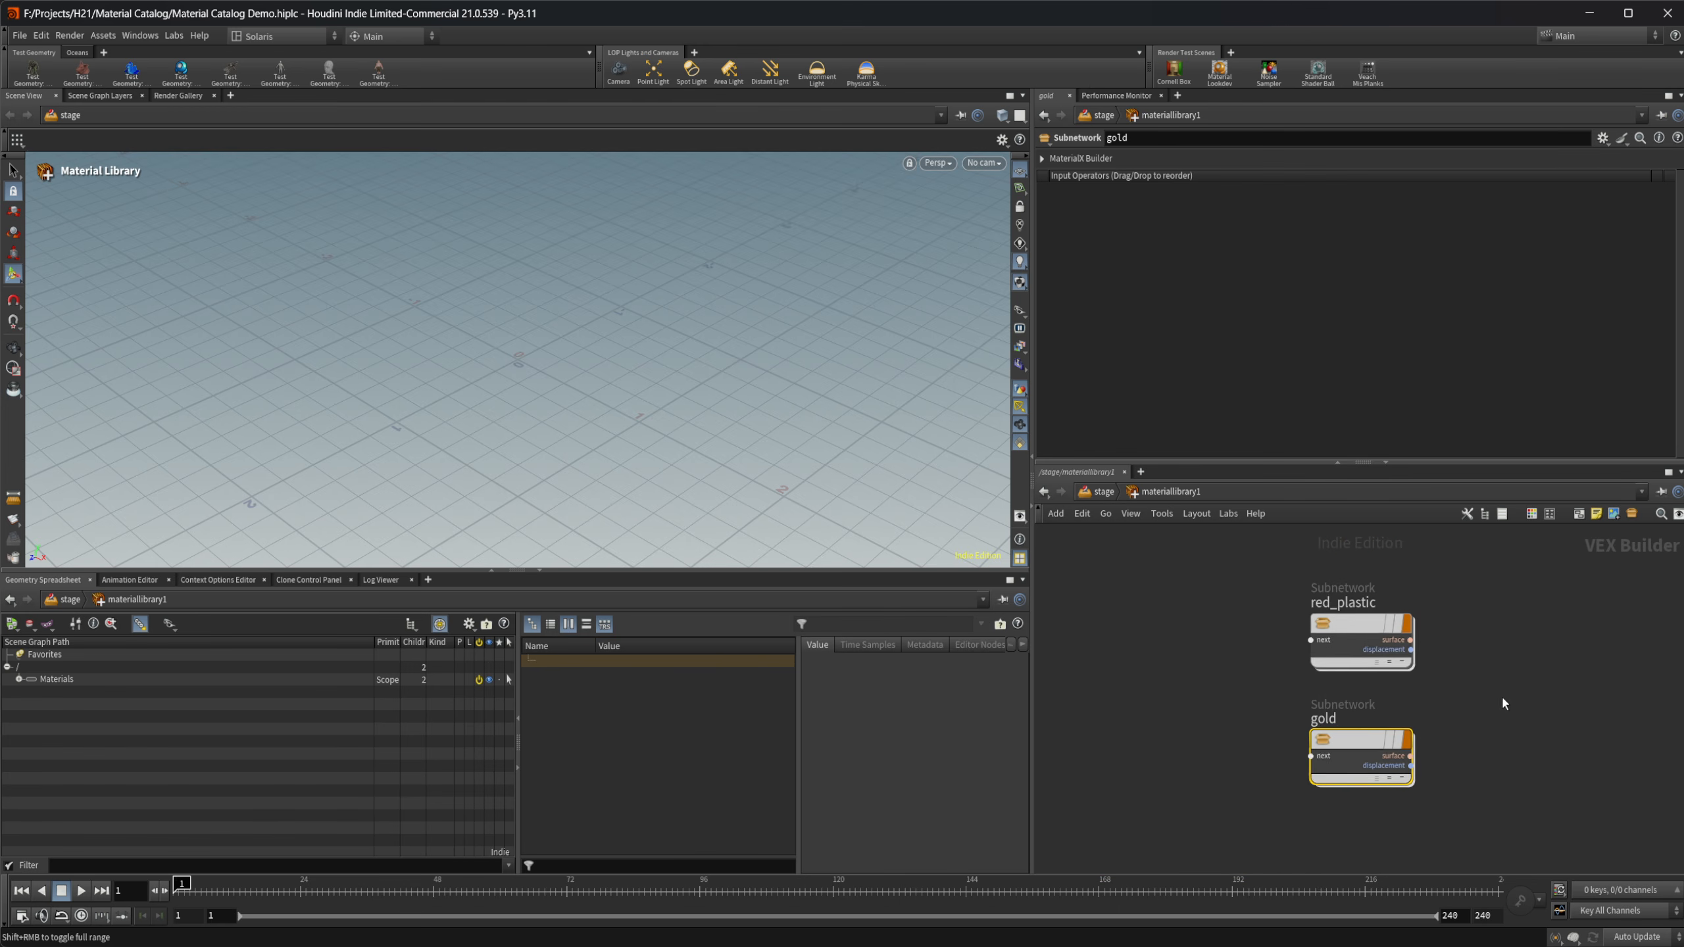
{"action": "left_click", "coordinate": [1279, 627]}
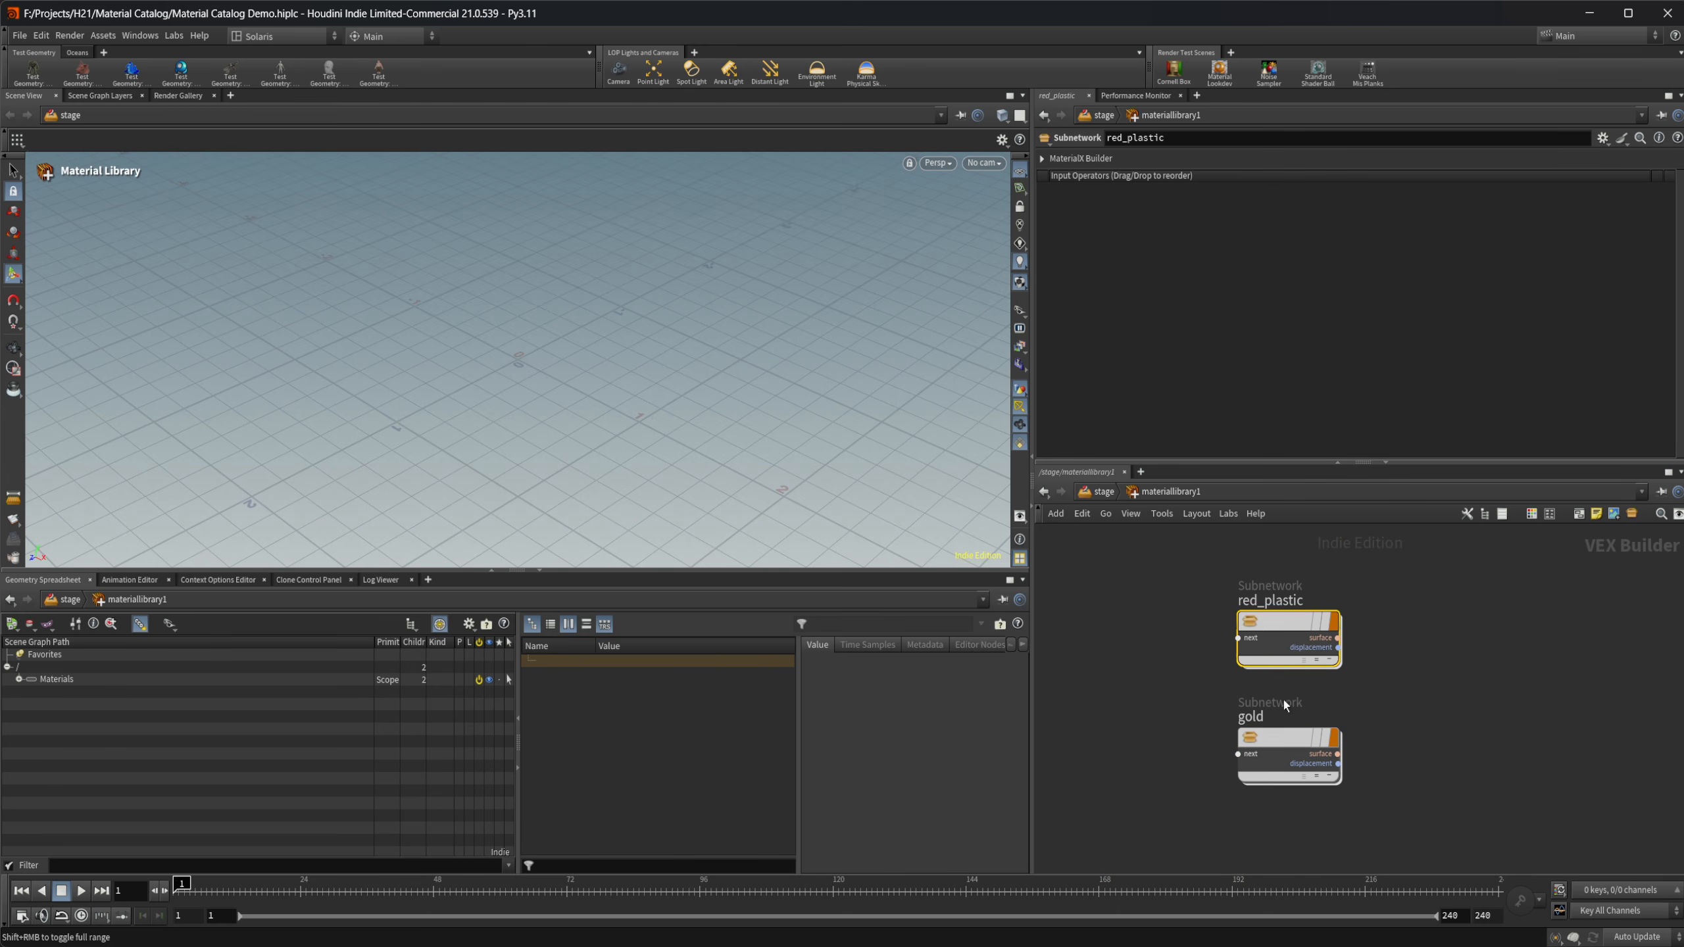
{"action": "left_click", "coordinate": [1291, 730]}
{"action": "mouse_move", "coordinate": [1279, 624]}
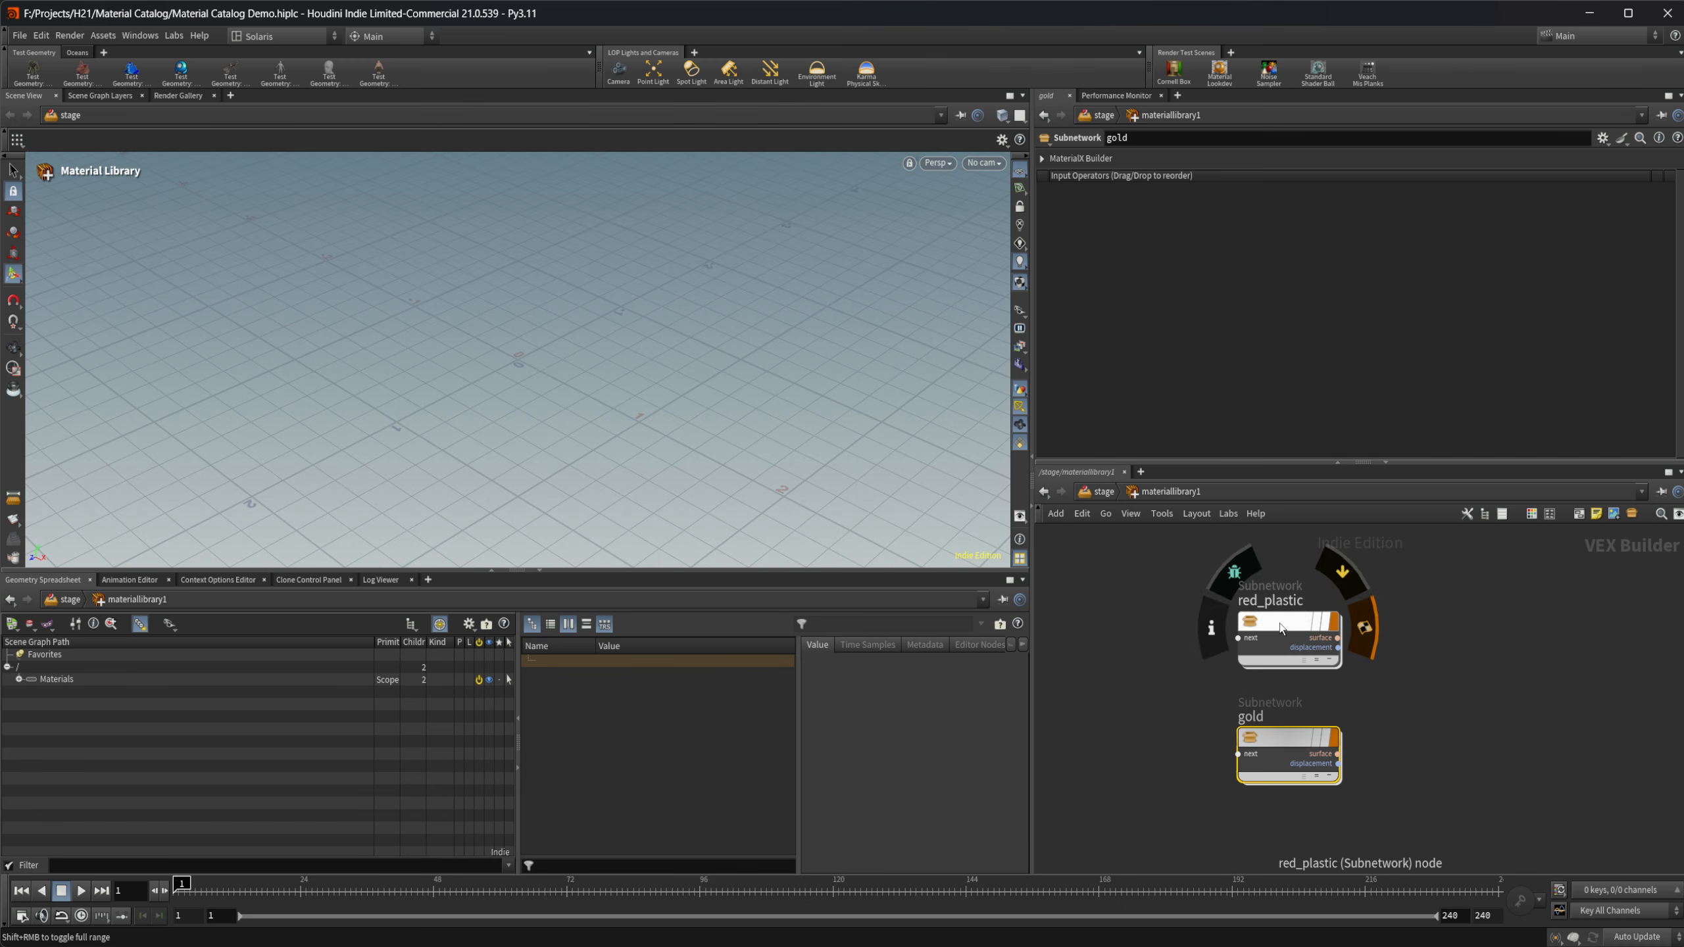
{"action": "left_click_drag", "start_coordinate": [1279, 625], "coordinate": [1437, 625], "text": "alt"}
{"action": "middle_click_drag", "start_coordinate": [1458, 736], "coordinate": [1378, 743]}
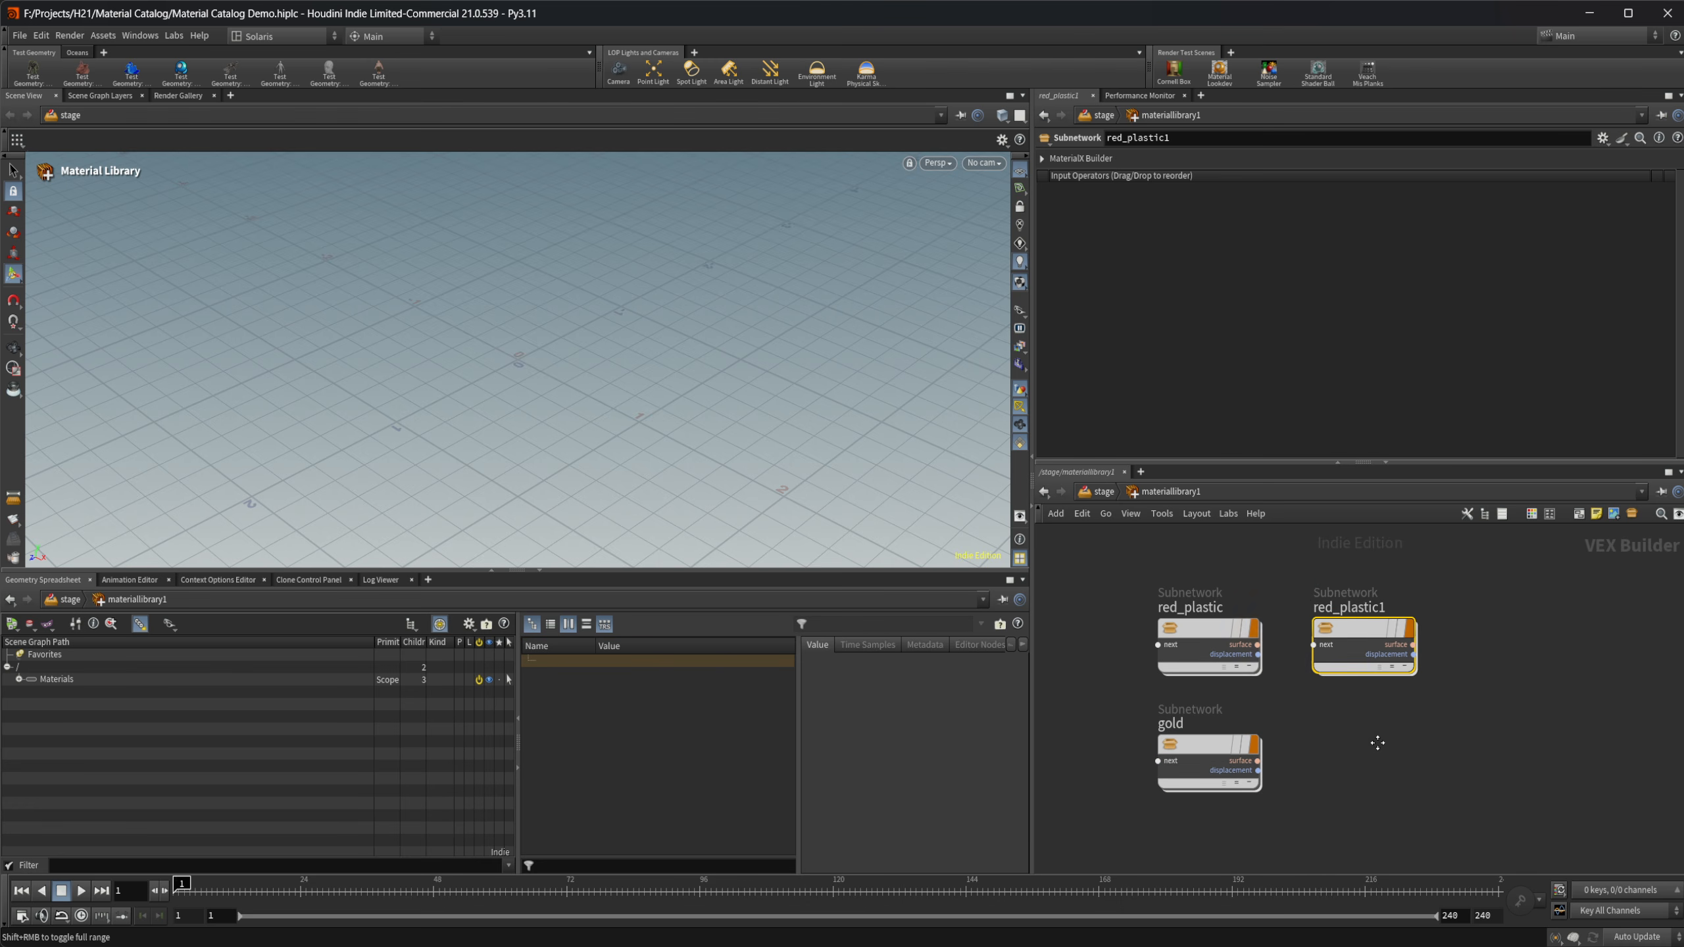
{"action": "double_click", "coordinate": [1370, 609]}
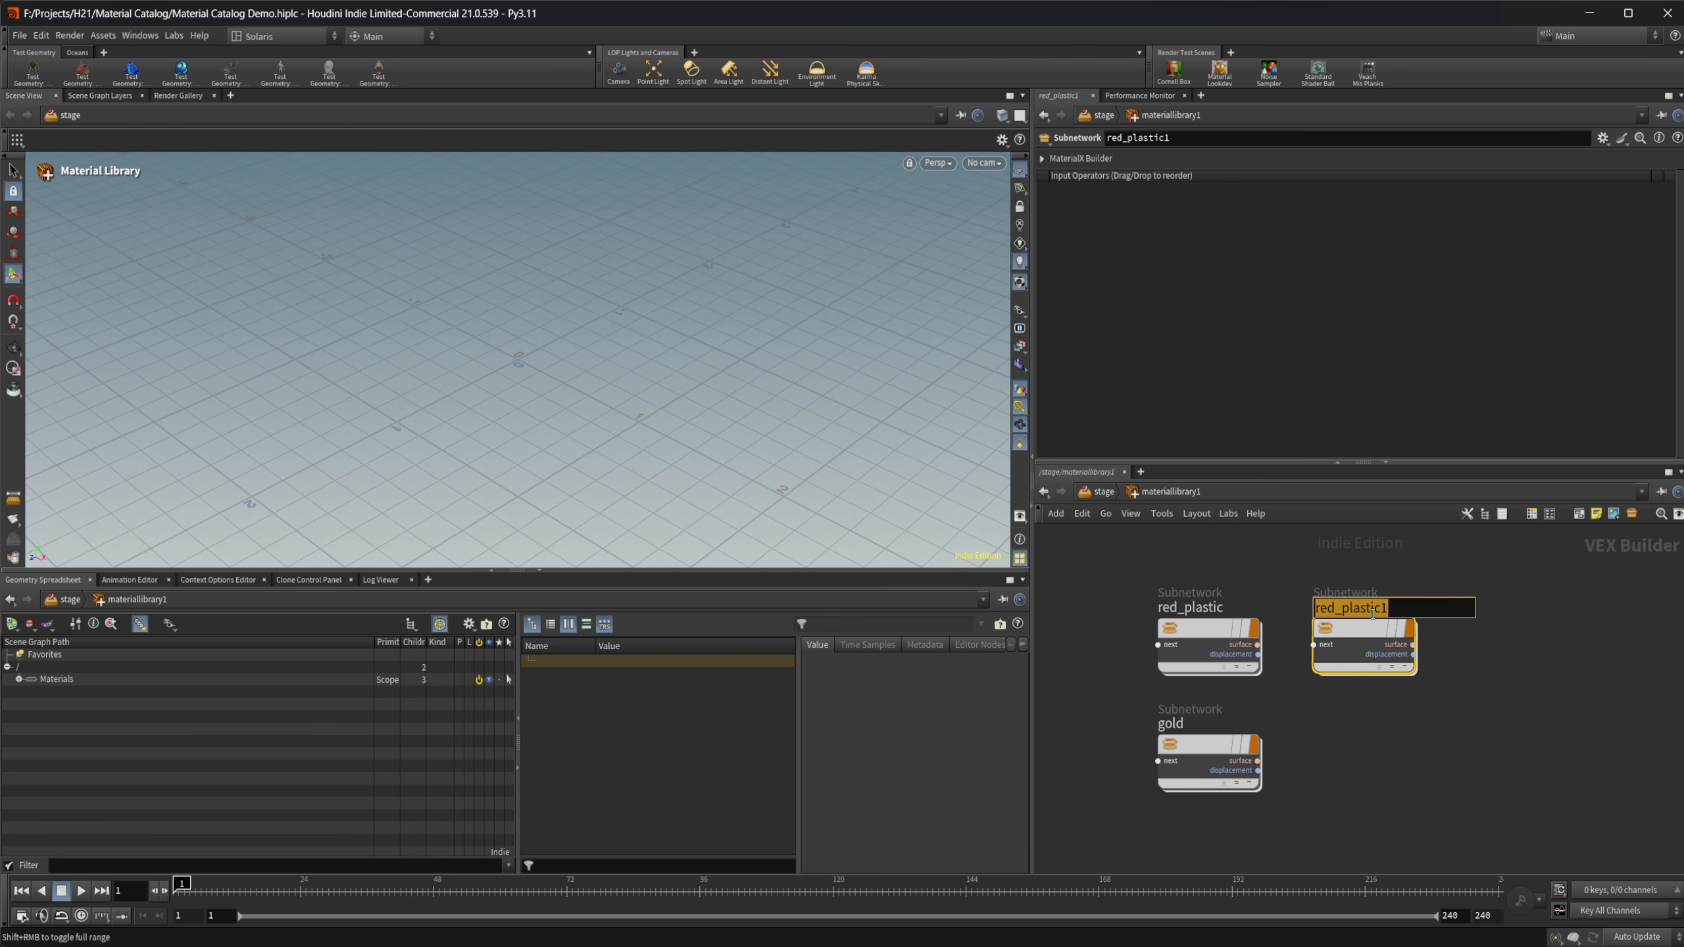
{"action": "type", "text": "blue_plastic"}
{"action": "key", "text": "Return"}
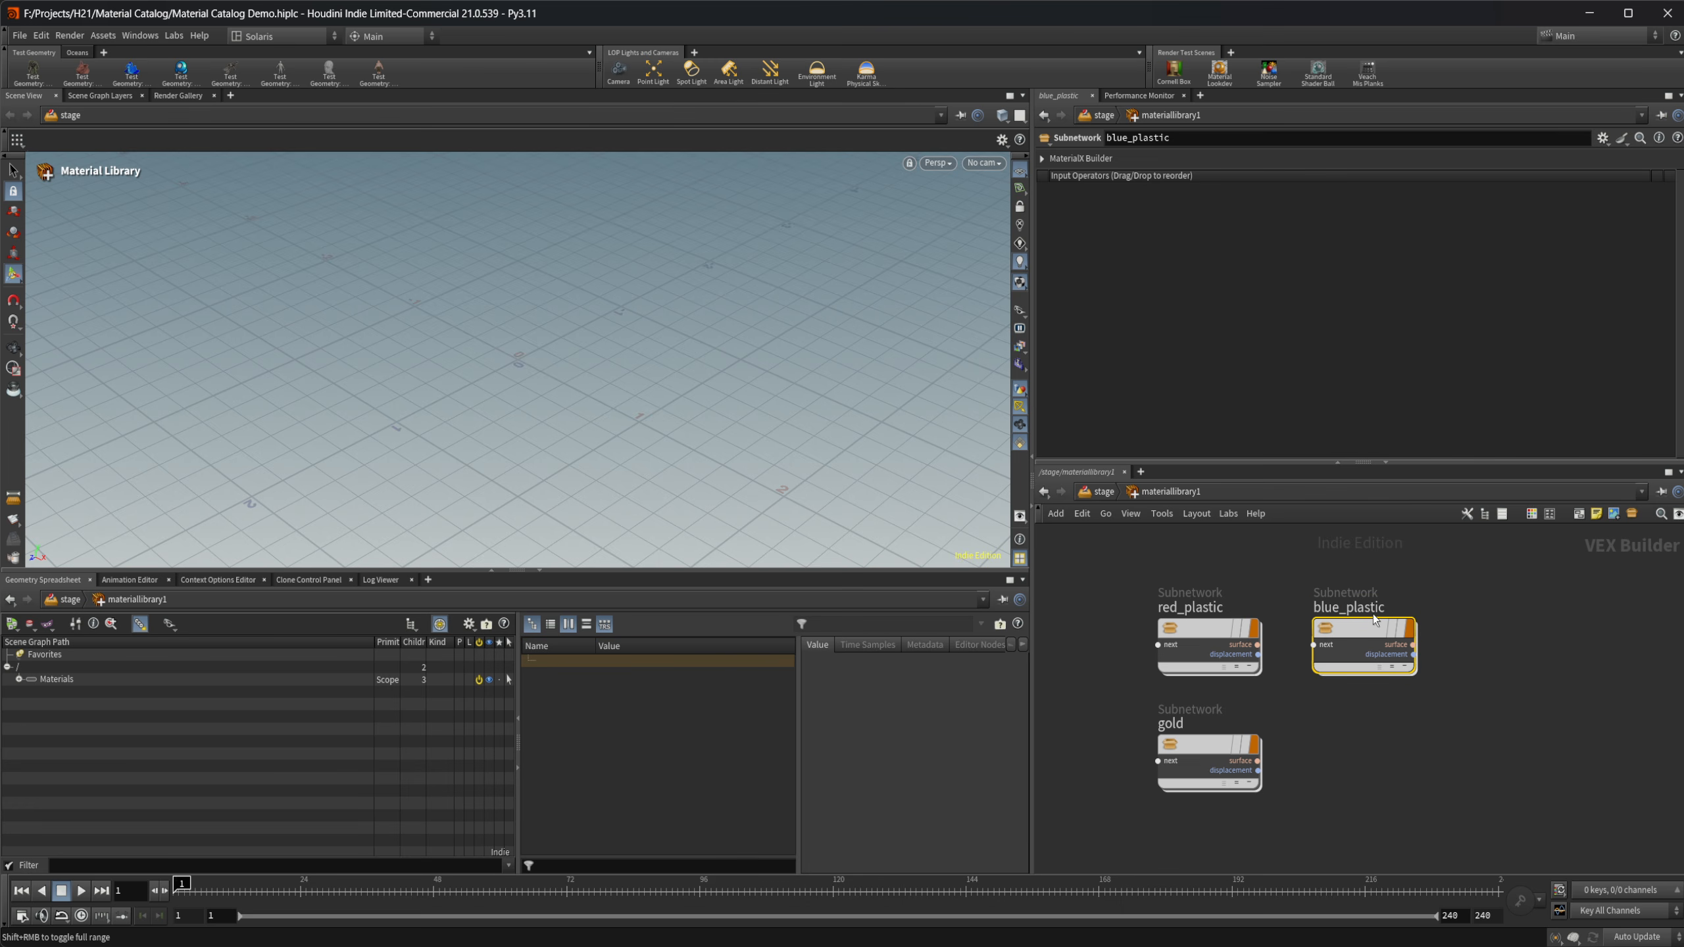
Set the base color of blue_plastic's standard surface to pure blue (0, 0, 1) and return to the material library.
{"action": "double_click", "coordinate": [1382, 624]}
{"action": "left_click", "coordinate": [1419, 656]}
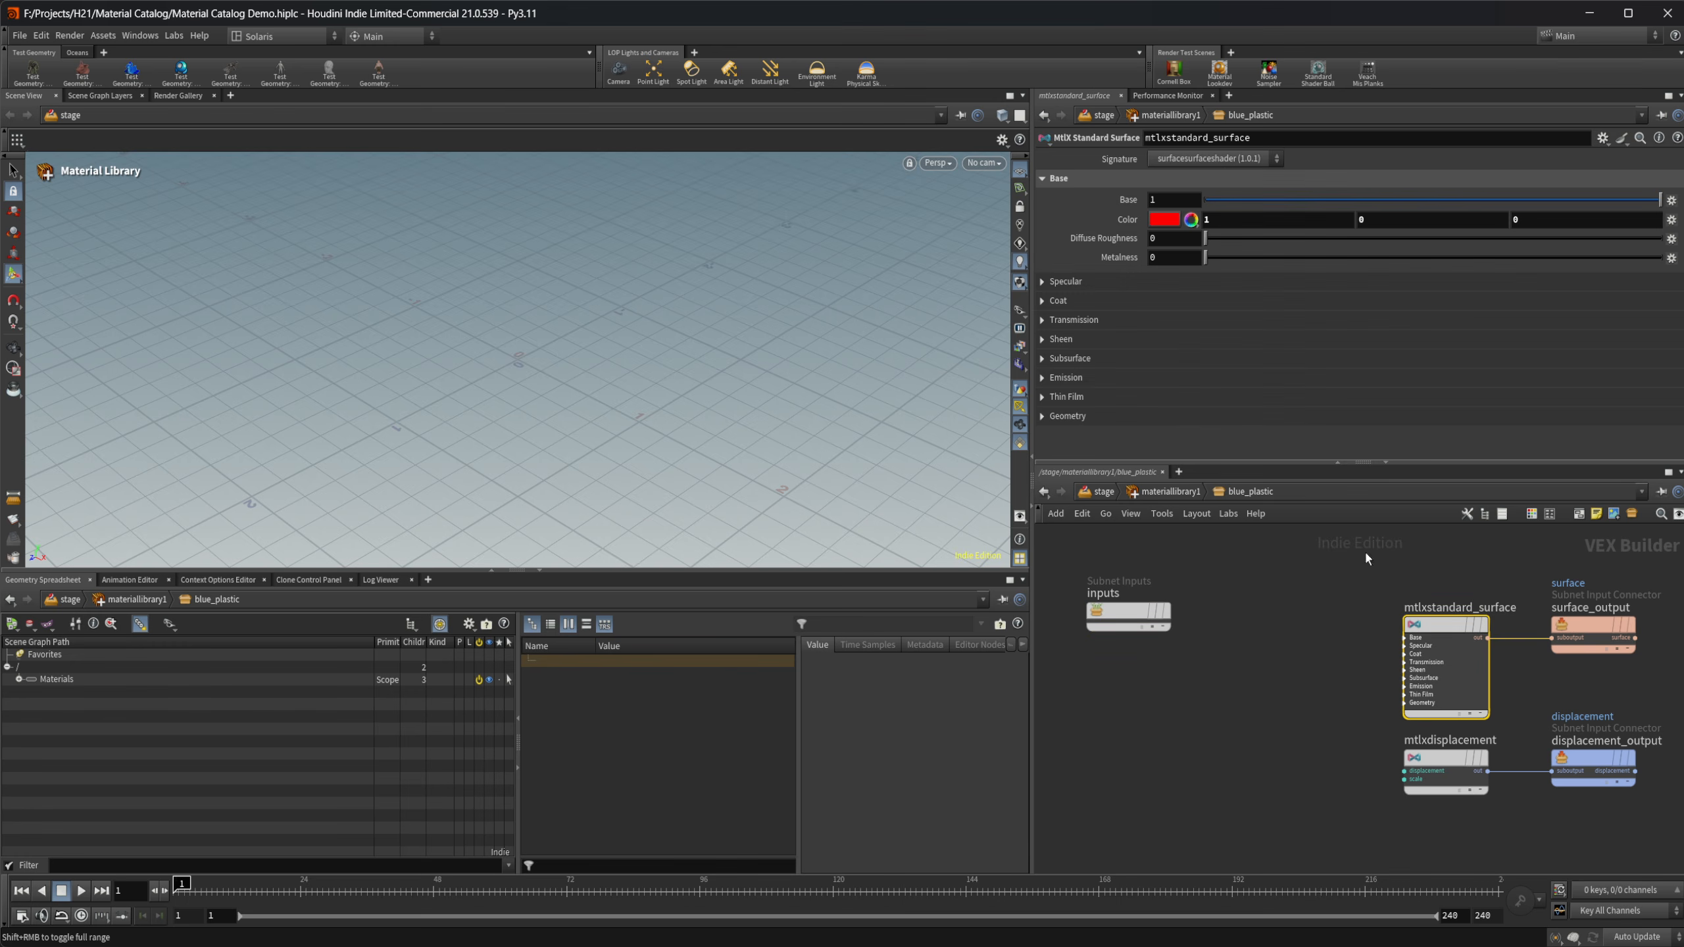
{"action": "left_click", "coordinate": [1162, 221]}
{"action": "left_click", "coordinate": [1287, 116]}
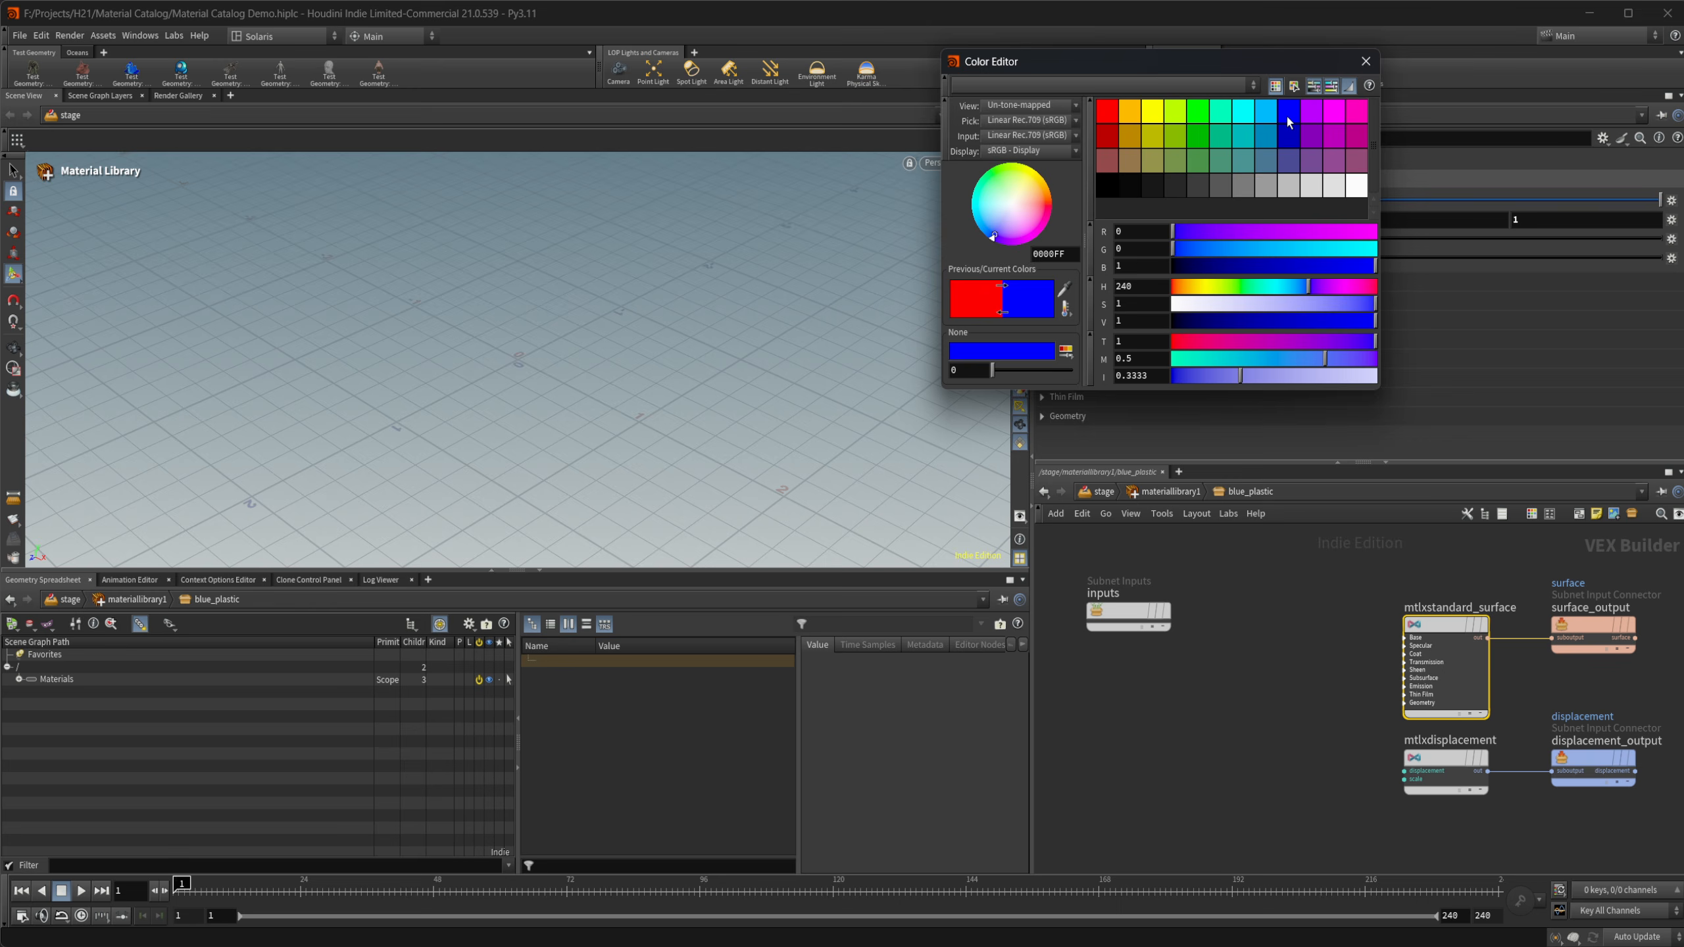
{"action": "left_click", "coordinate": [1366, 62]}
{"action": "left_click", "coordinate": [1171, 491]}
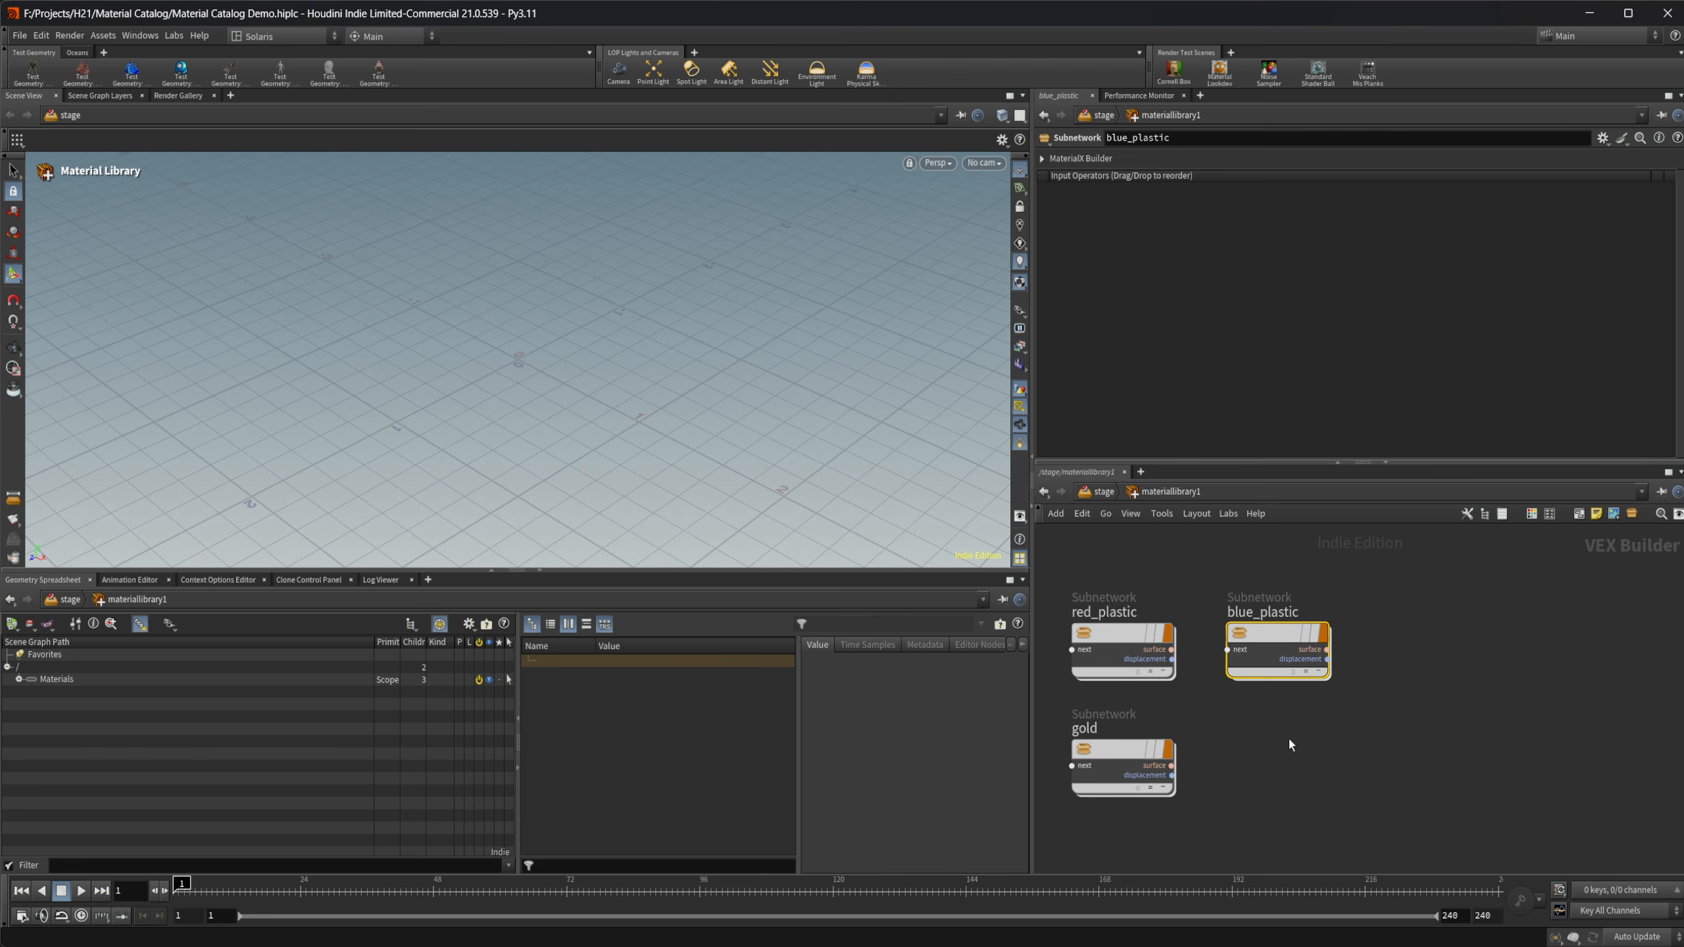
Add a Karma Material Builder to the material library below blue_plastic.
{"action": "key", "text": "Tab"}
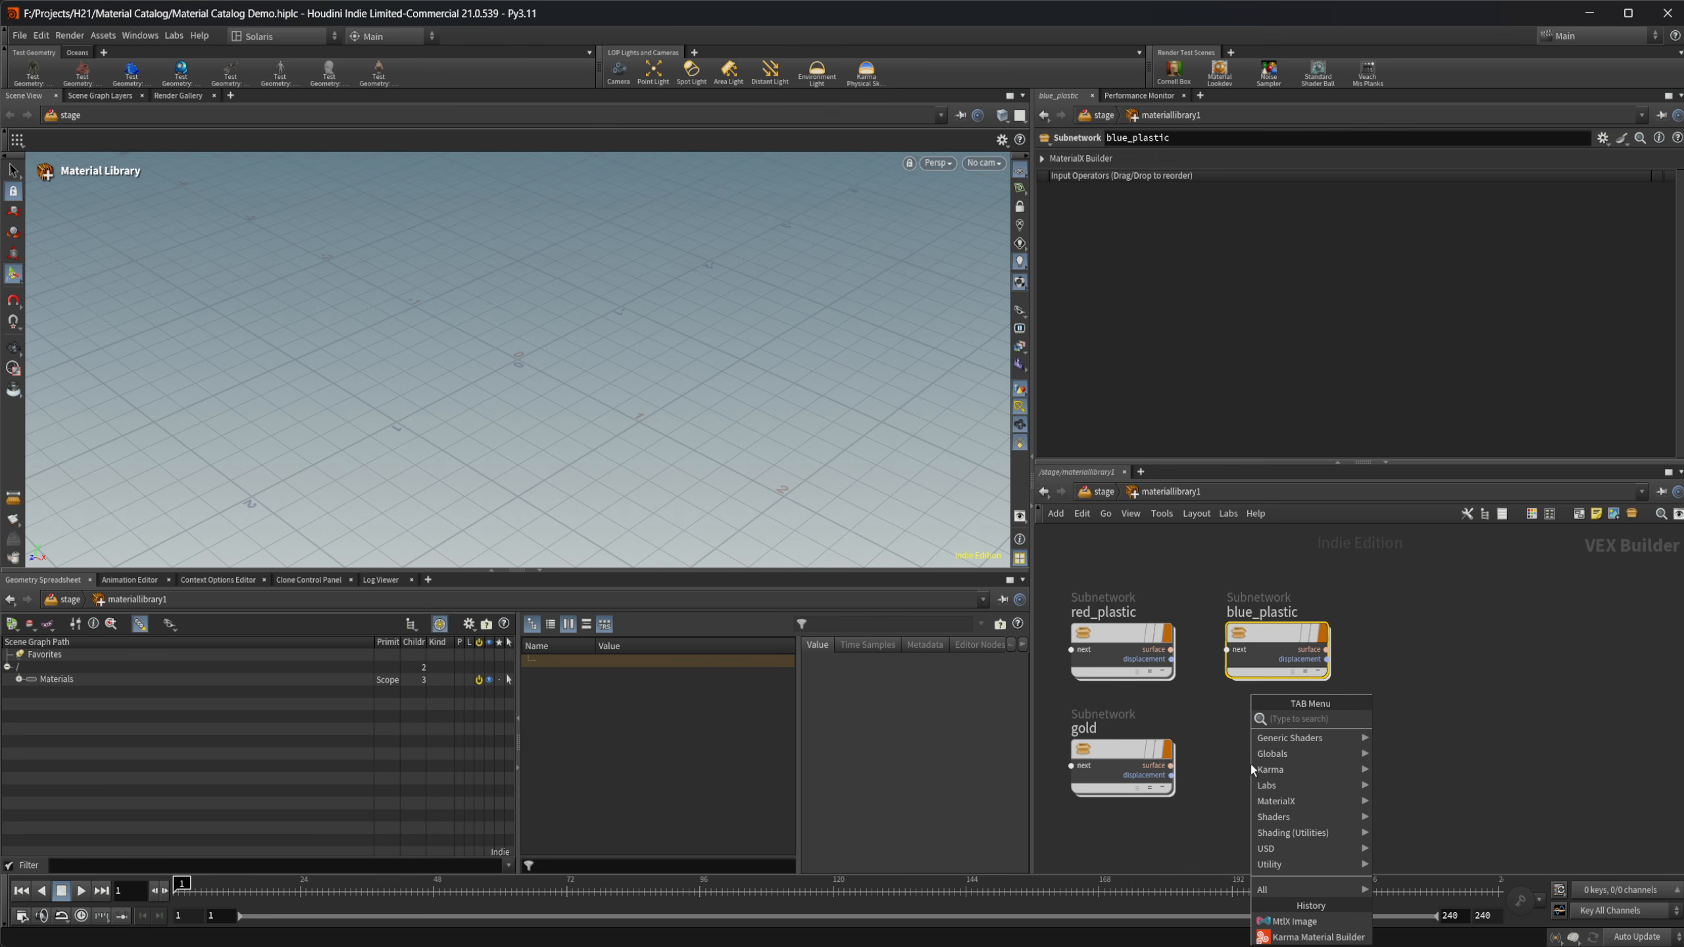
{"action": "type", "text": "km"}
{"action": "key", "text": "Down"}
{"action": "key", "text": "Return"}
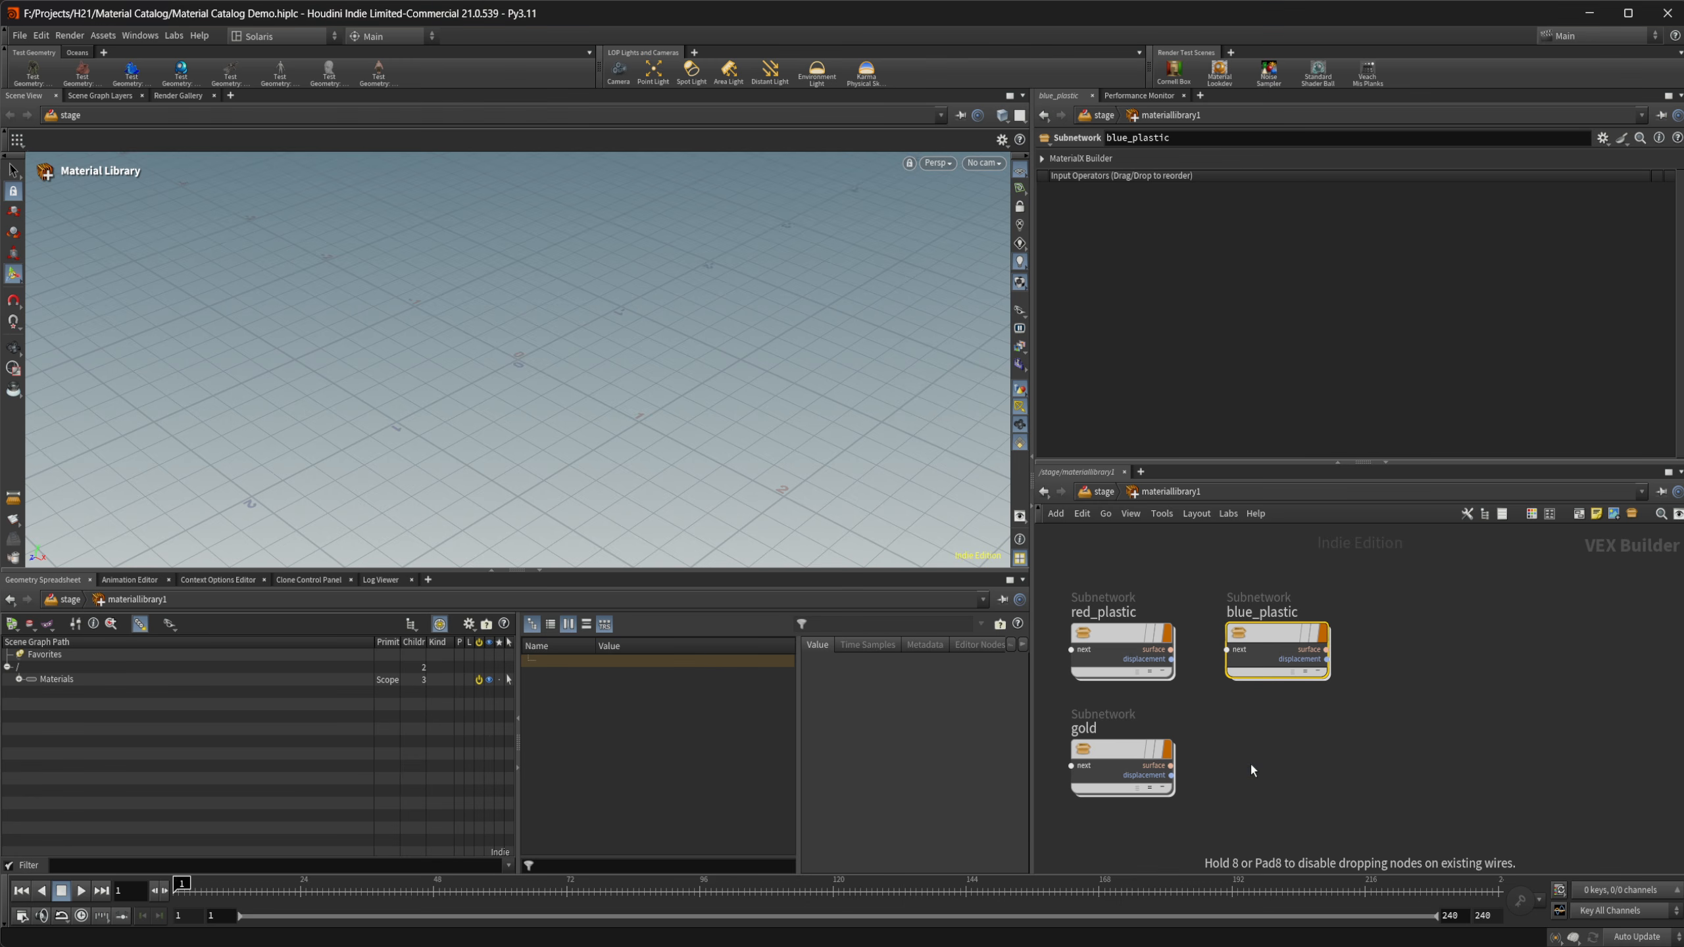
{"action": "left_click", "coordinate": [1250, 762]}
{"action": "key", "text": "Tab"}
{"action": "type", "text": "usd"}
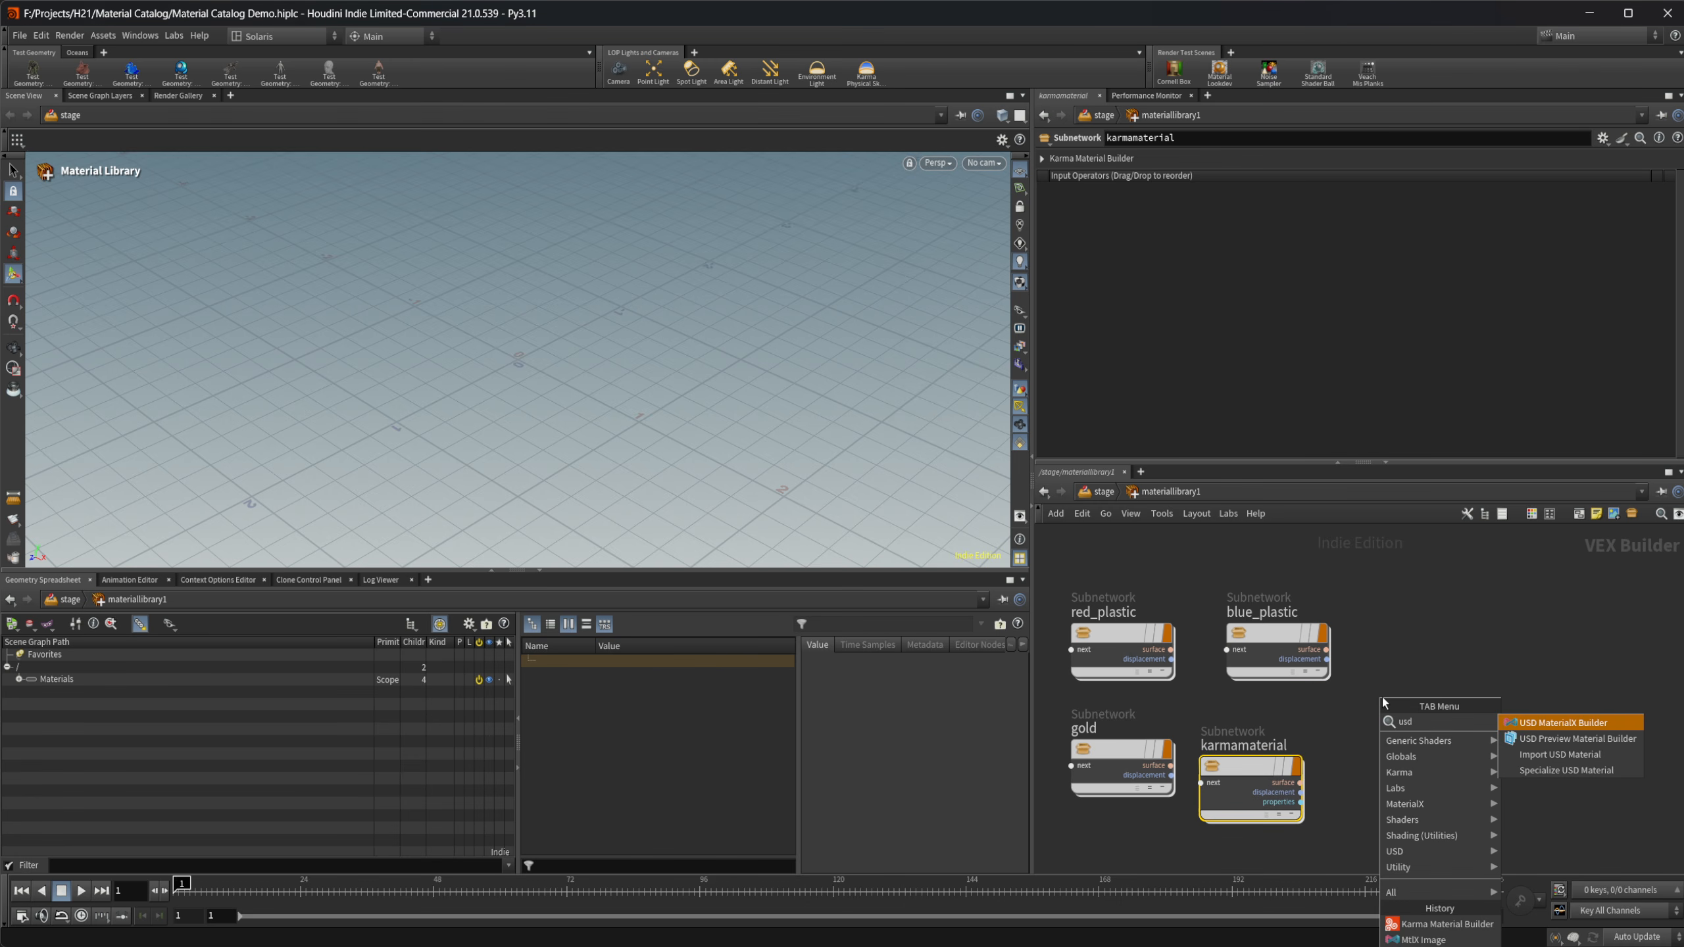
{"action": "key", "text": "Escape"}
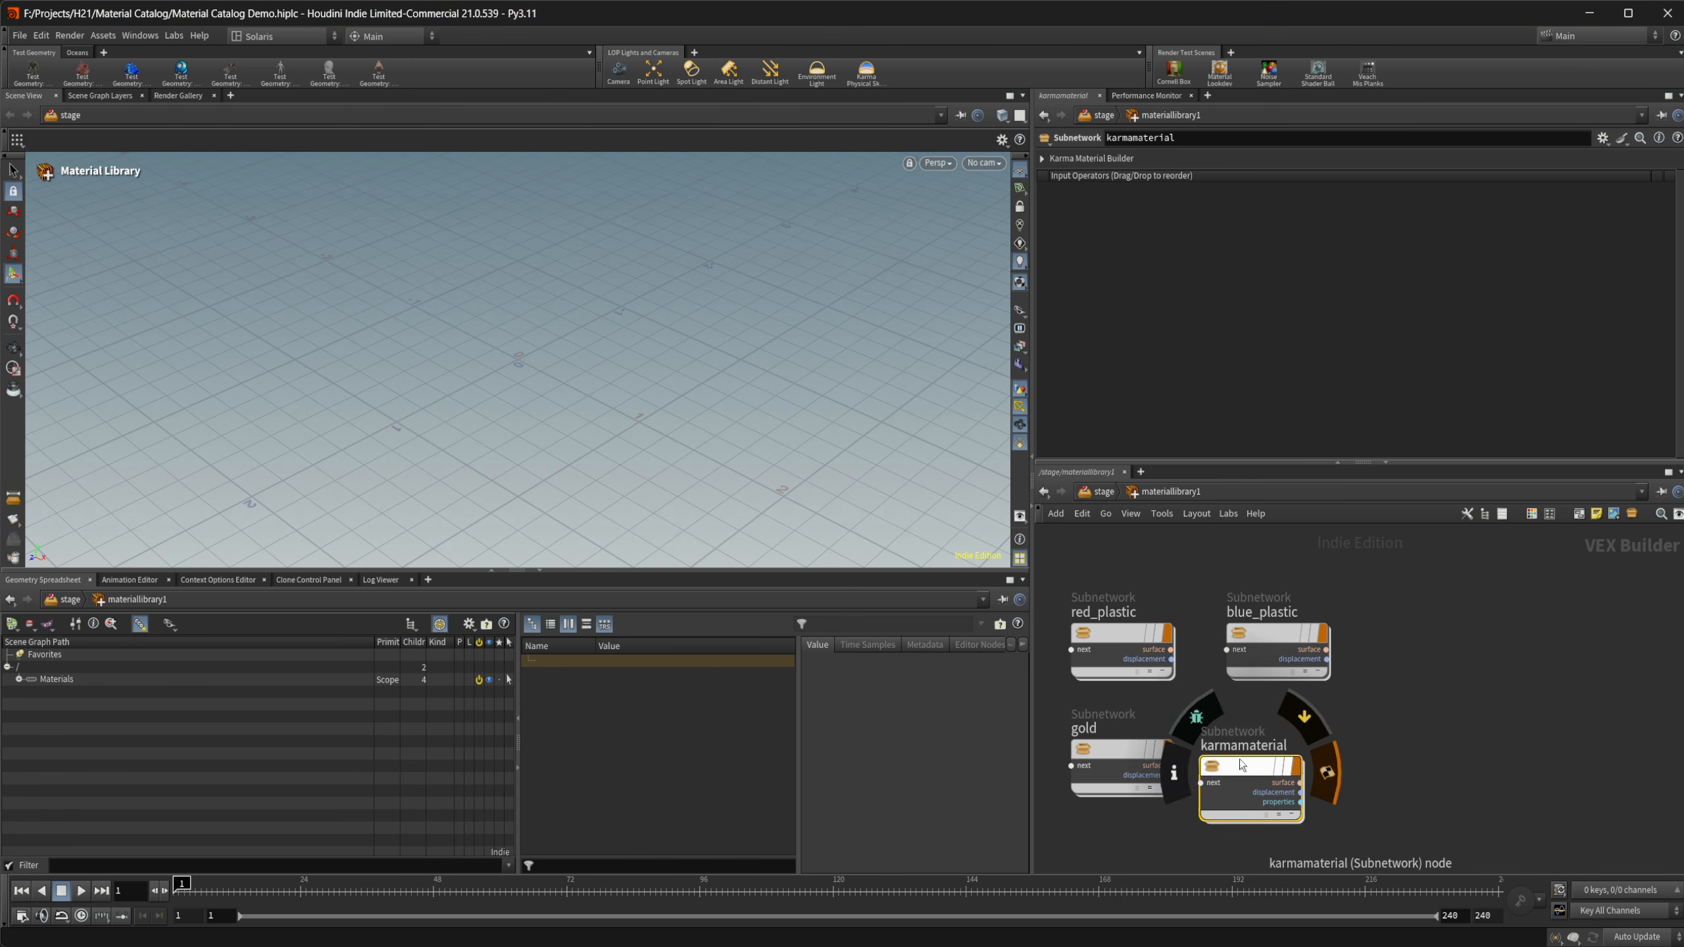
Align the new Karma material under blue_plastic and rename it Marble.
{"action": "left_click_drag", "start_coordinate": [1245, 768], "coordinate": [1271, 757]}
{"action": "double_click", "coordinate": [1271, 736]}
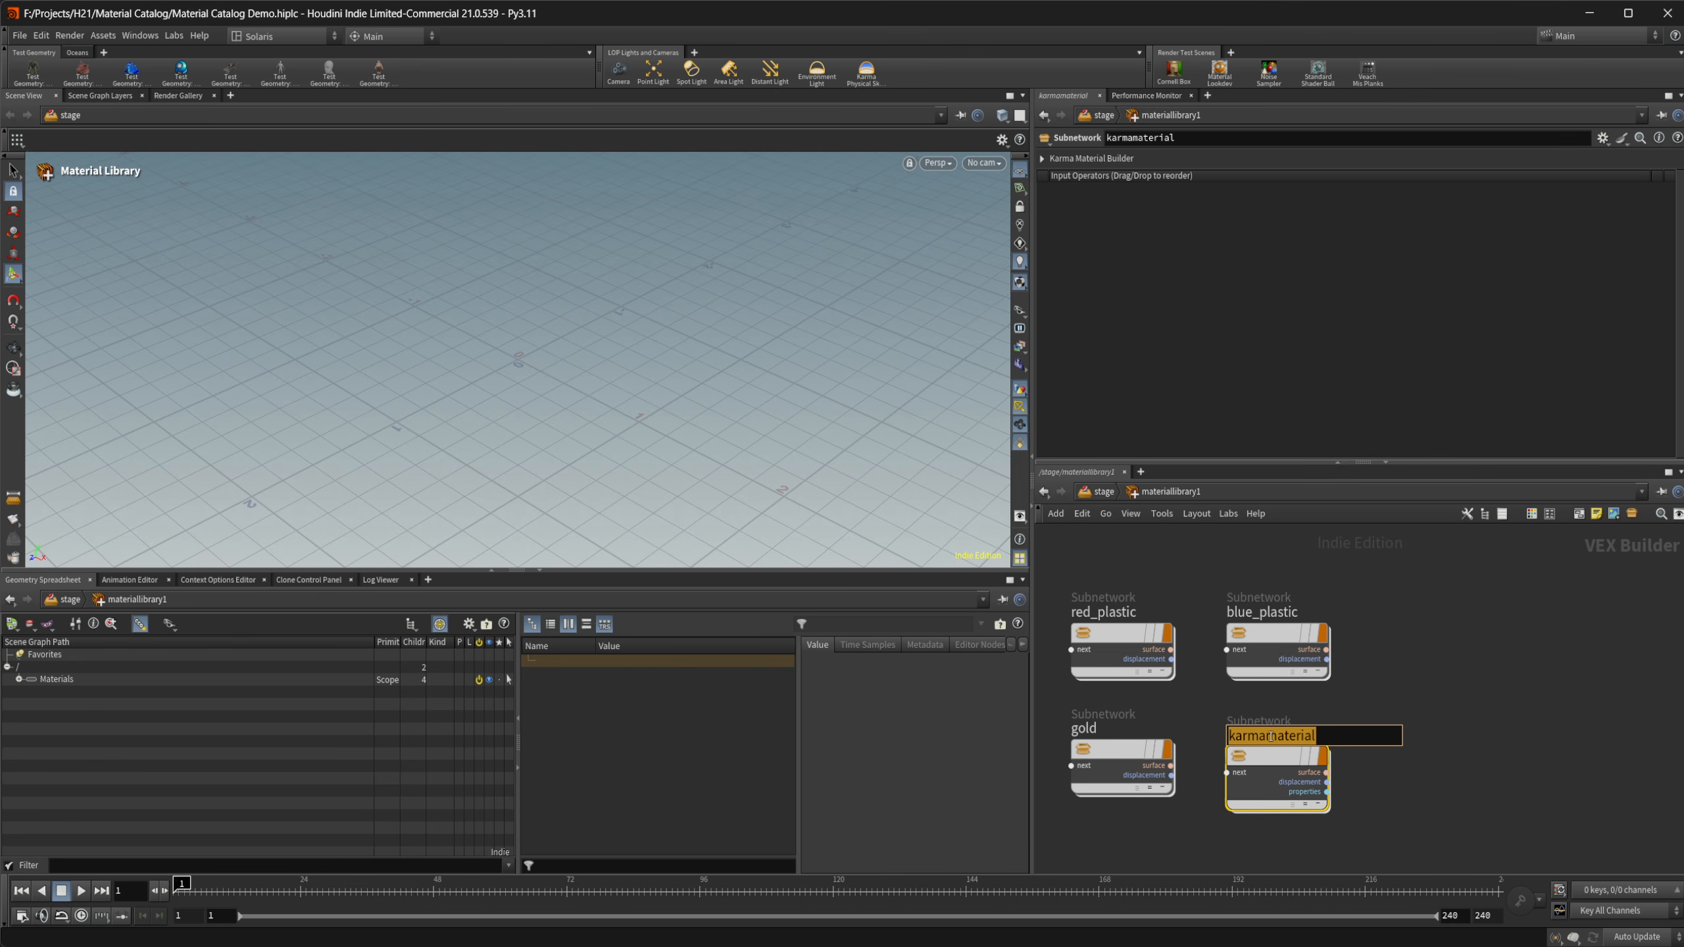
{"action": "type", "text": "Marble"}
{"action": "key", "text": "Return"}
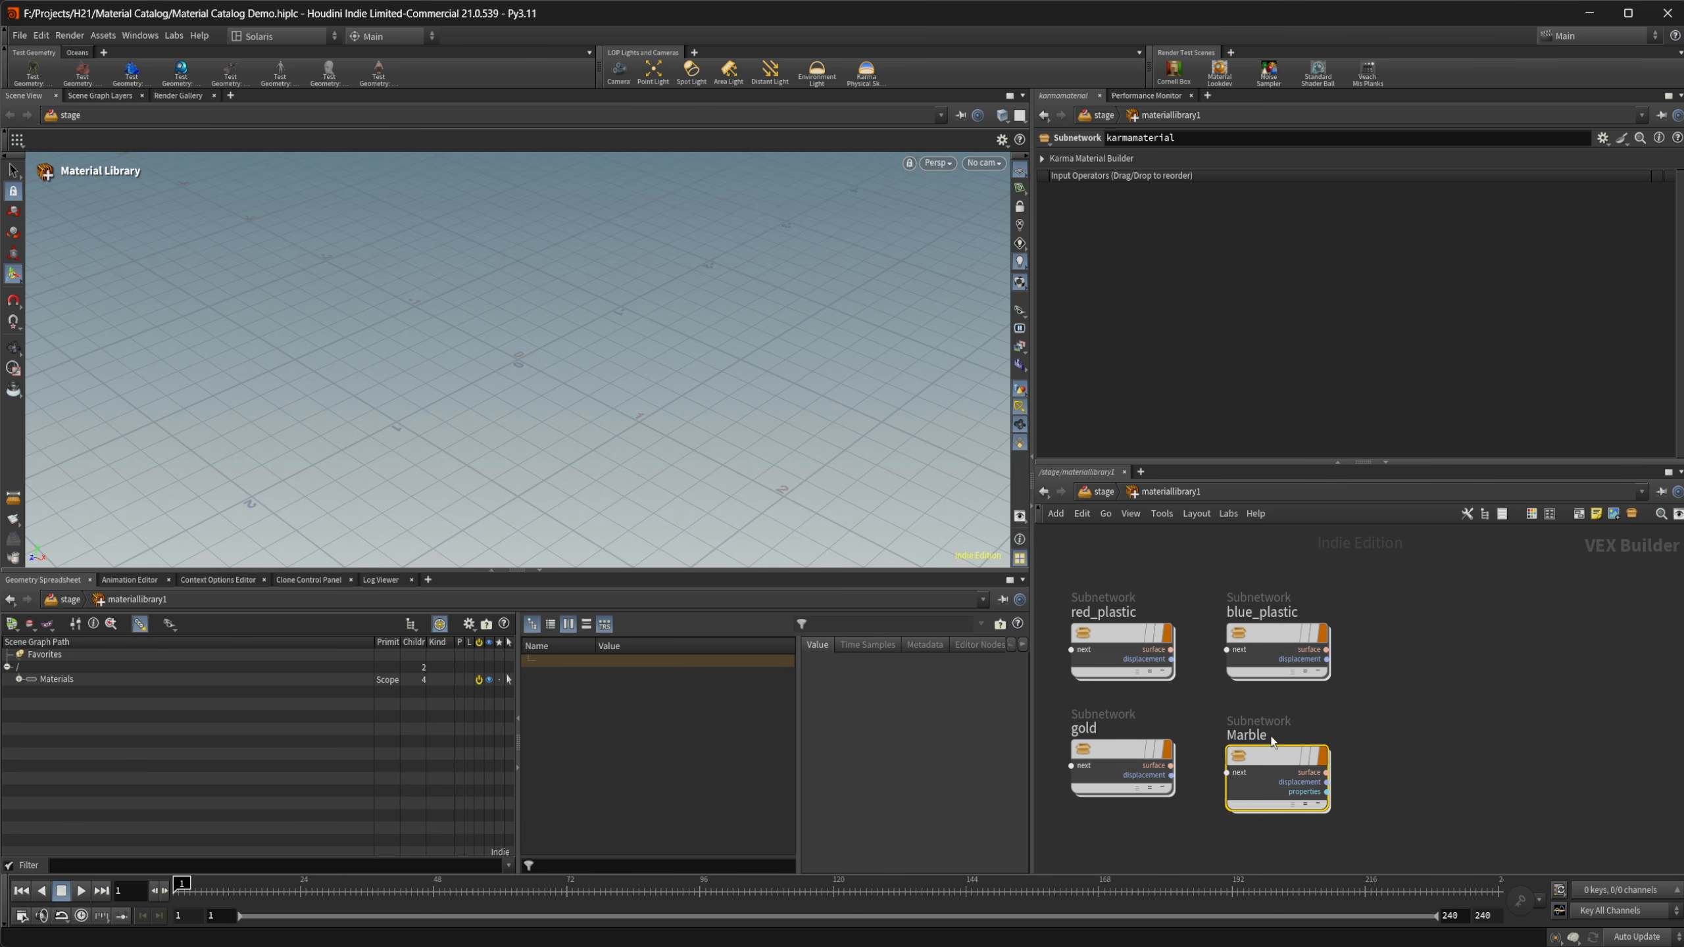
Add an MtlX Image node inside the Marble material and arrange it below the inputs node.
{"action": "double_click", "coordinate": [1273, 750]}
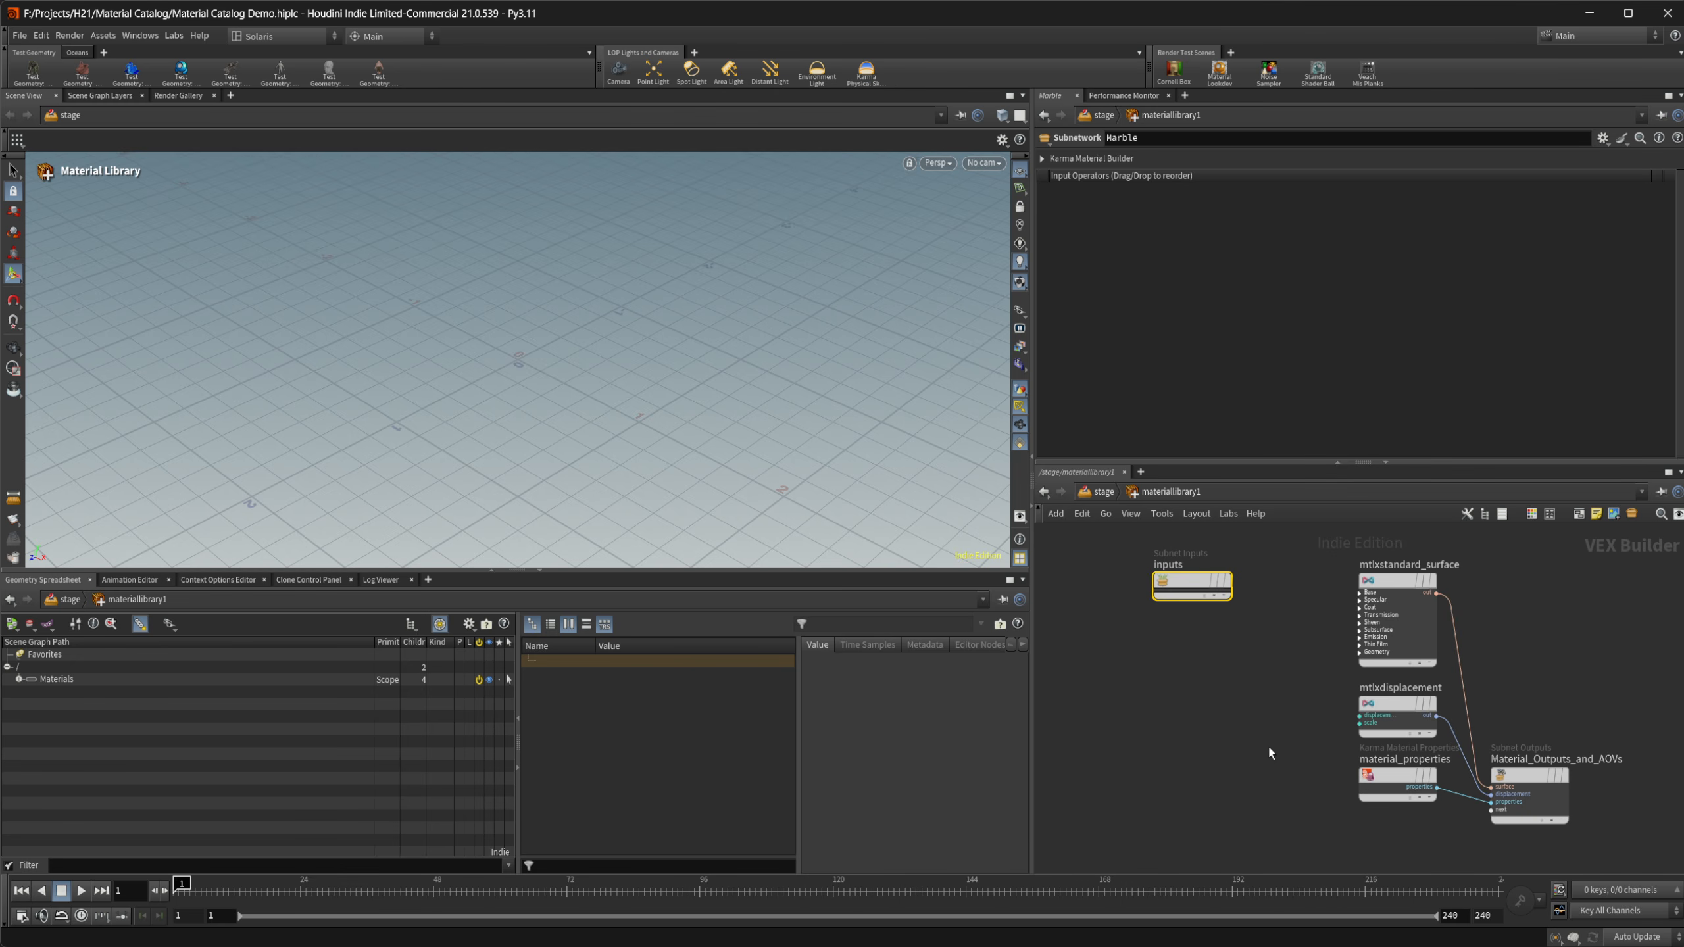
{"action": "key", "text": "Tab"}
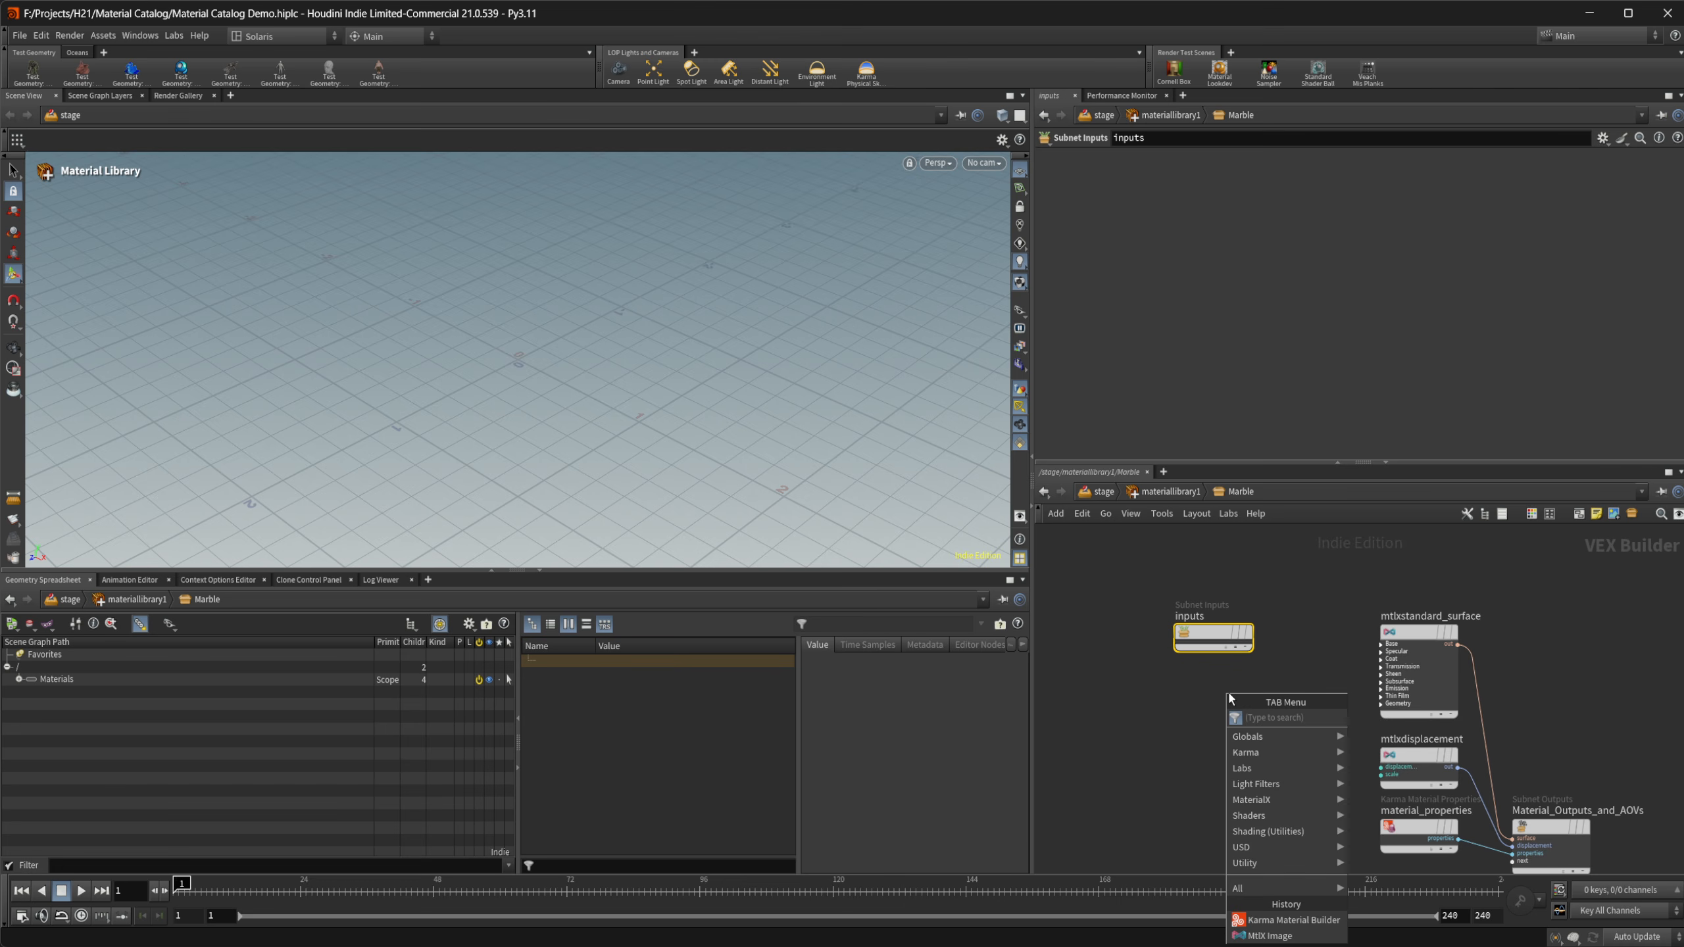
{"action": "type", "text": "imag"}
{"action": "key", "text": "Return"}
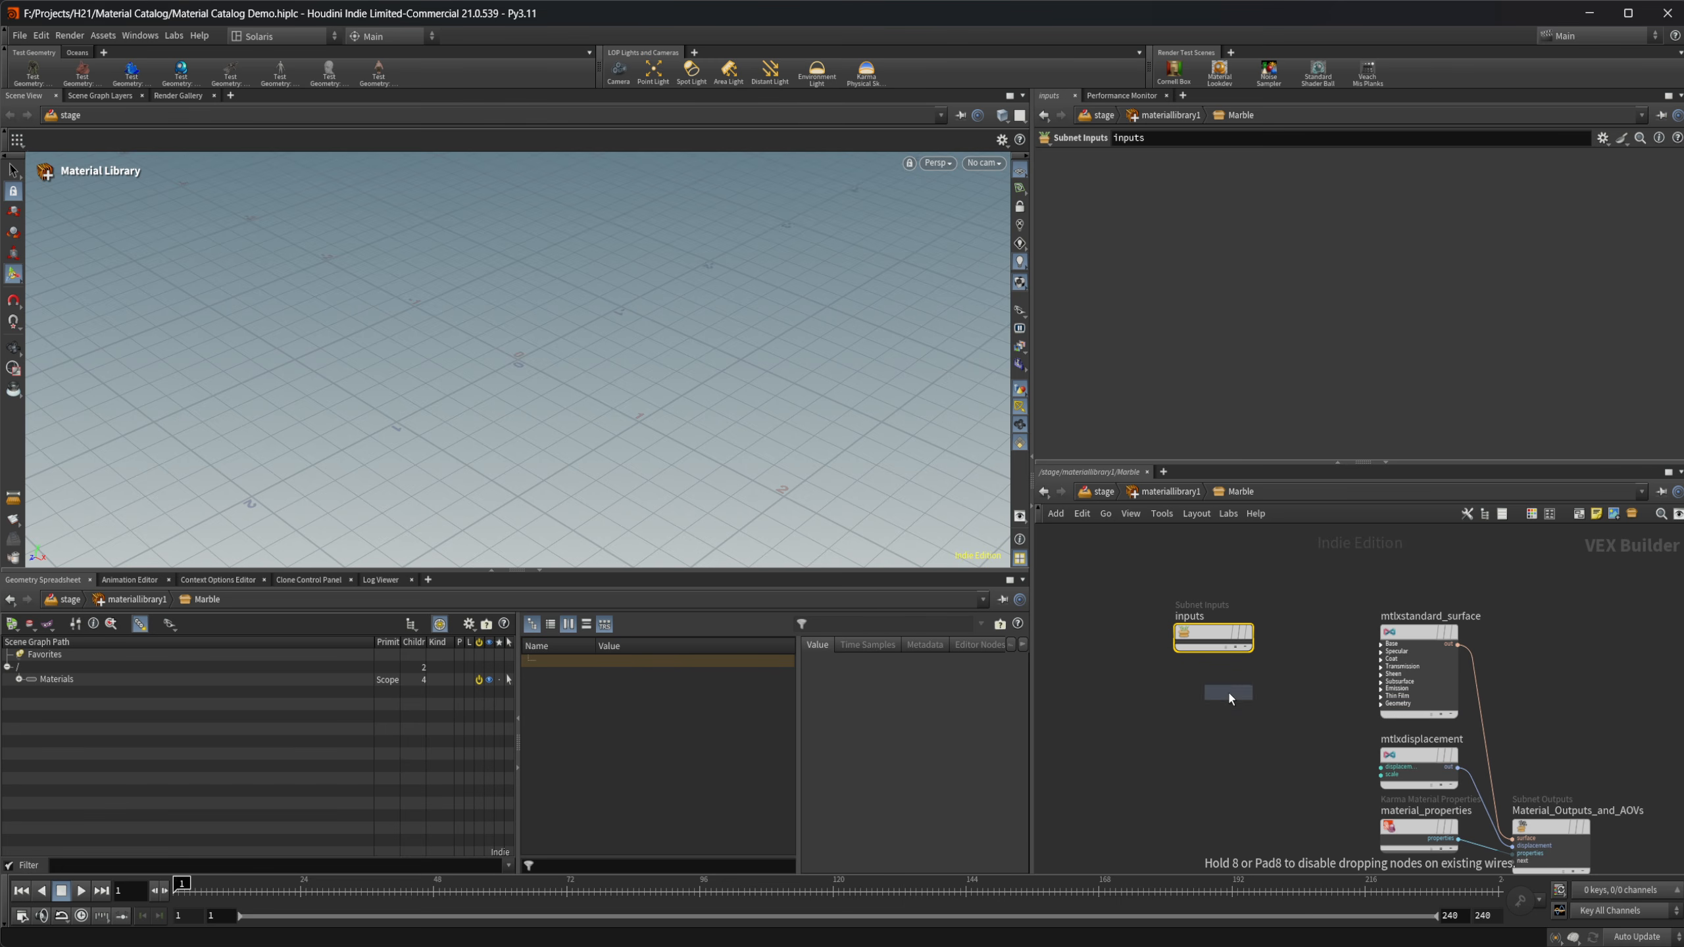
{"action": "left_click", "coordinate": [1228, 690]}
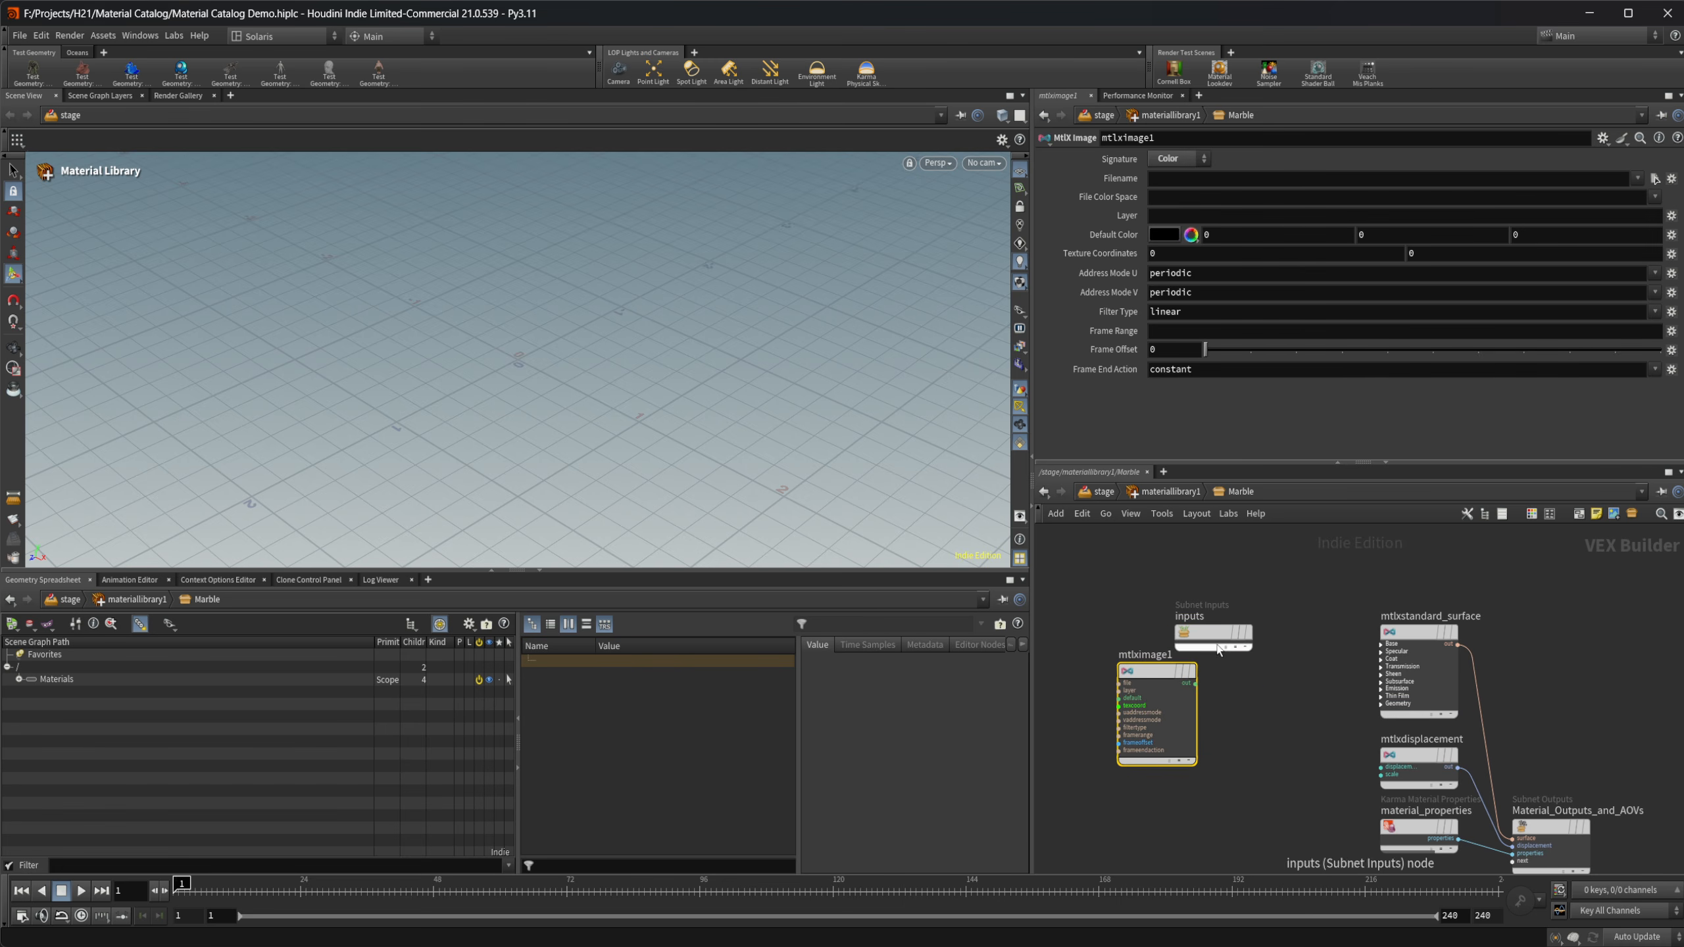
{"action": "left_click_drag", "start_coordinate": [1213, 634], "coordinate": [1224, 560]}
{"action": "left_click_drag", "start_coordinate": [1167, 672], "coordinate": [1179, 644]}
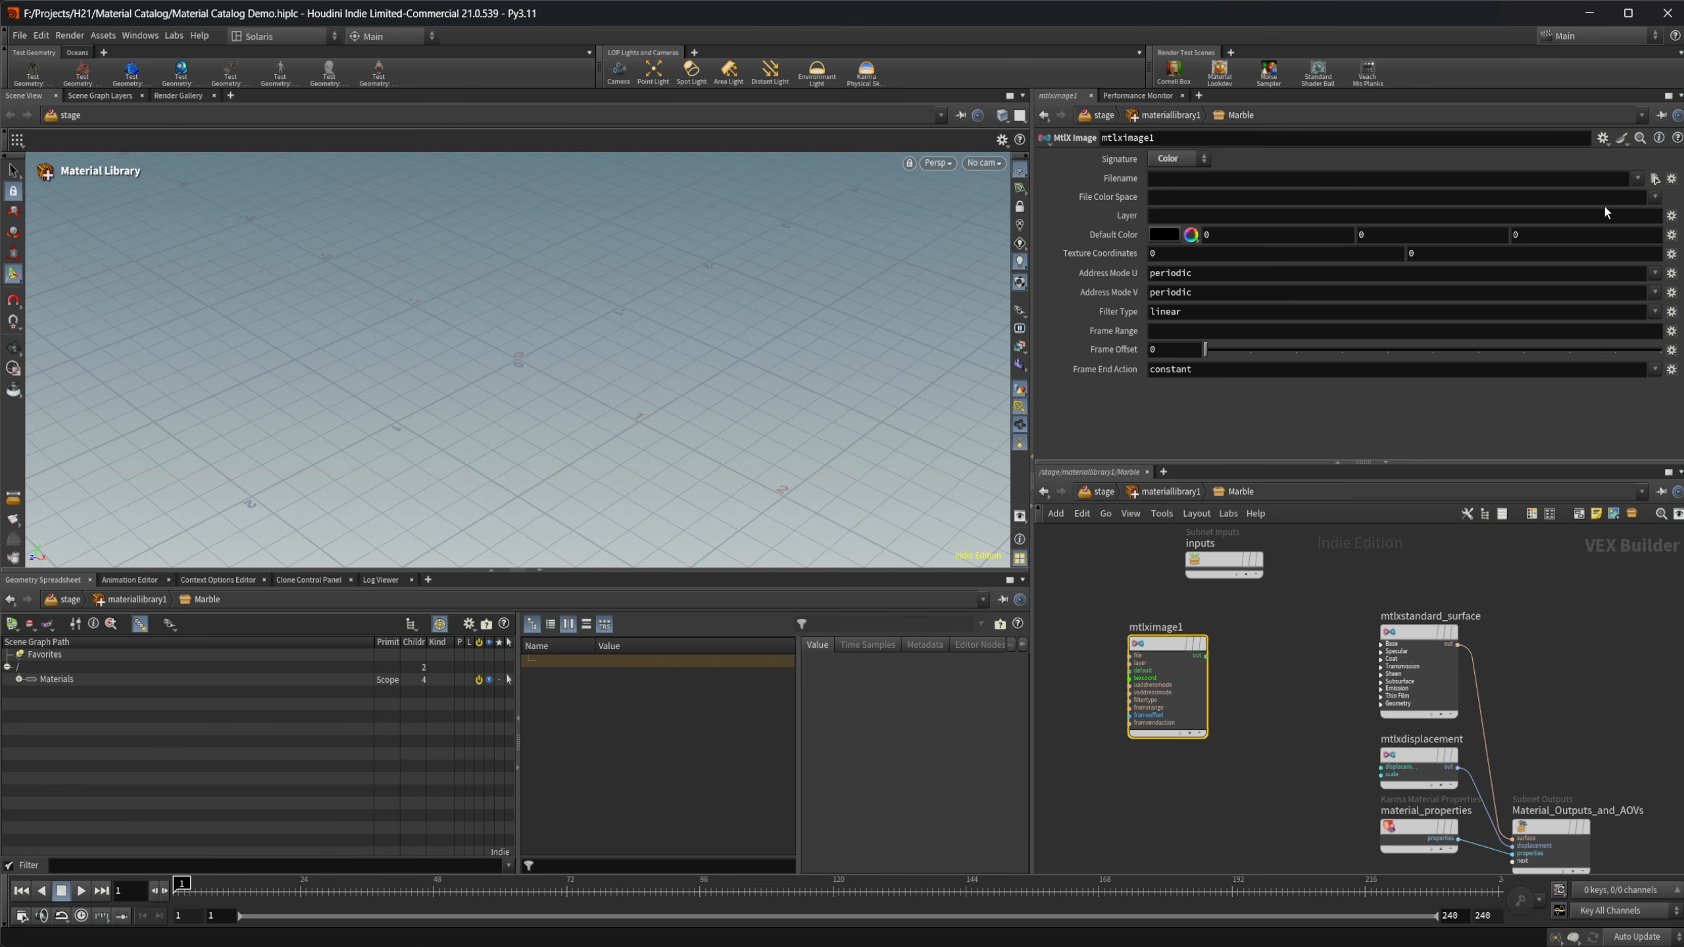
Load $HIP/textures/black_and_white_marble_diffuse.jpg as the image node's file.
{"action": "left_click", "coordinate": [1655, 179]}
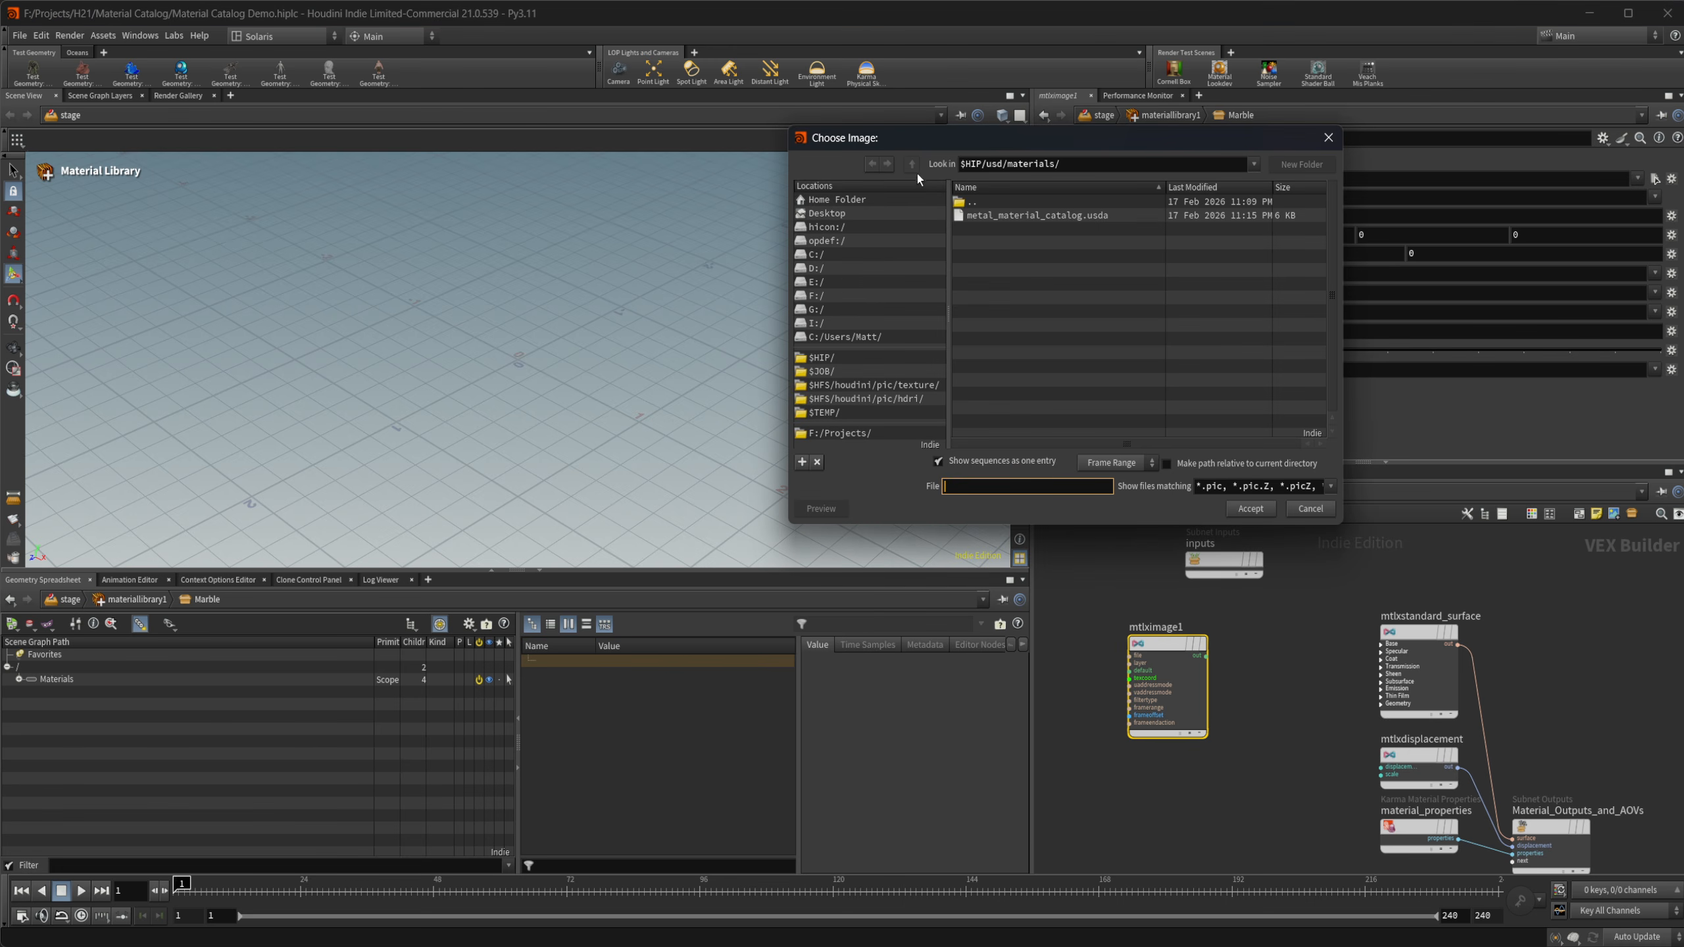
{"action": "left_click", "coordinate": [837, 359]}
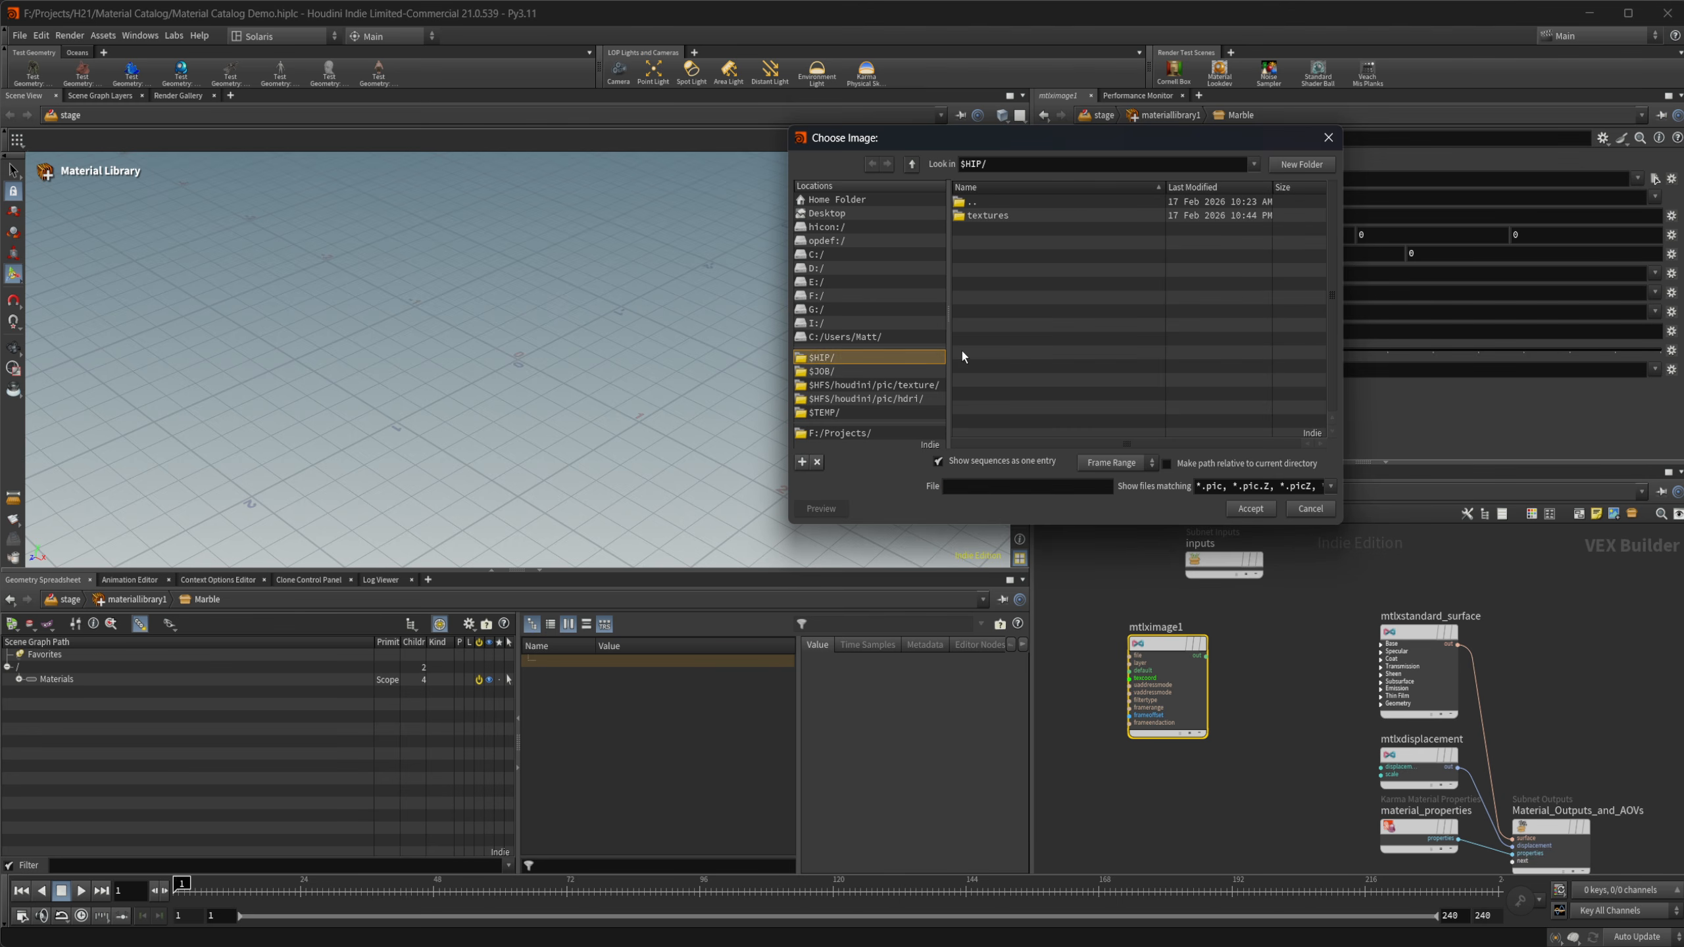
{"action": "double_click", "coordinate": [1036, 218]}
{"action": "left_click", "coordinate": [1105, 216]}
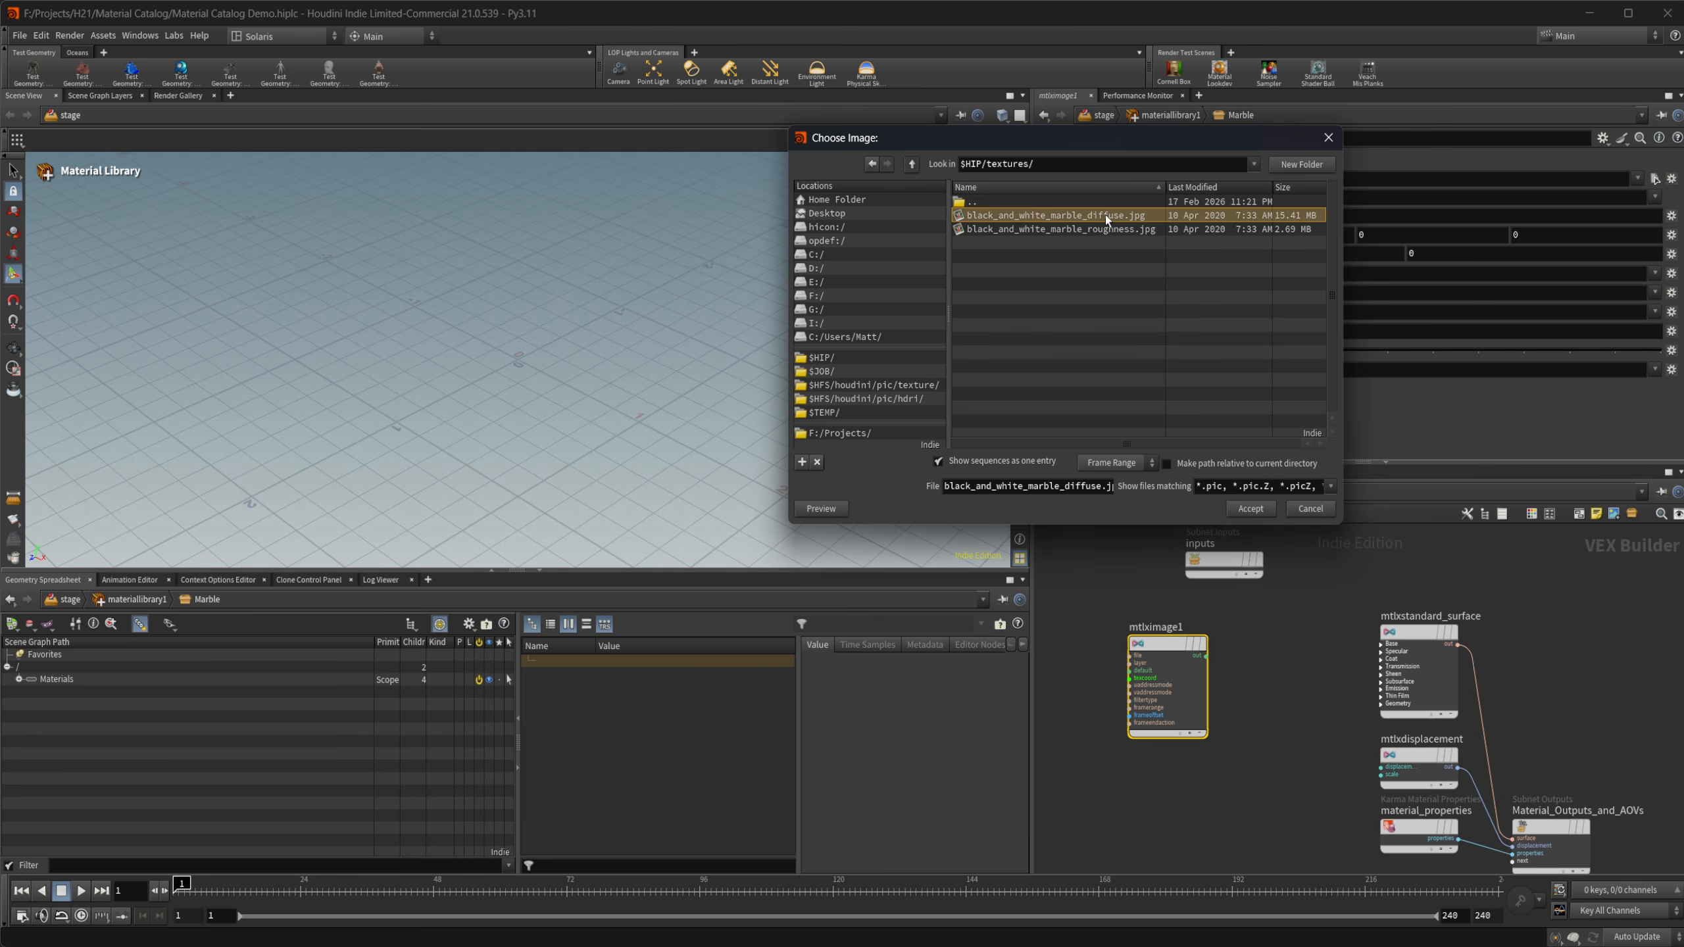
{"action": "left_click", "coordinate": [1229, 510]}
Duplicate the diffuse image node below itself and load black_and_white_marble_roughness.jpg from $HIP/textures into the copy.
{"action": "left_click_drag", "start_coordinate": [1161, 717], "coordinate": [1162, 854], "text": "alt"}
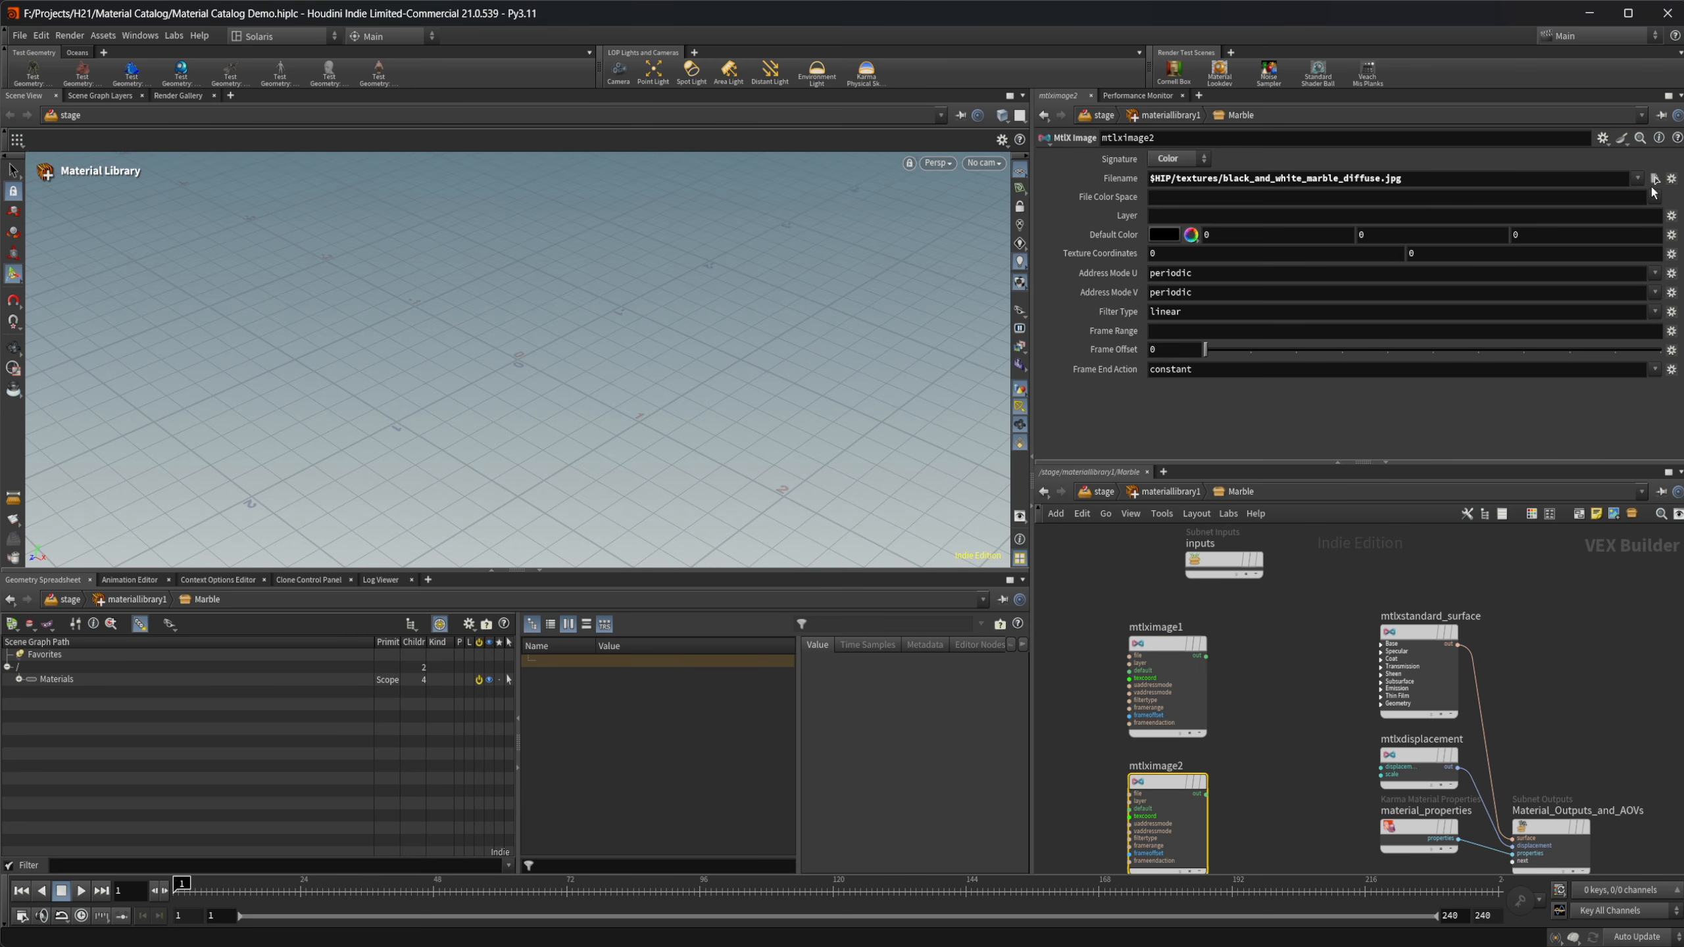
{"action": "left_click", "coordinate": [1655, 178]}
{"action": "left_click", "coordinate": [1100, 229]}
{"action": "left_click", "coordinate": [1251, 508]}
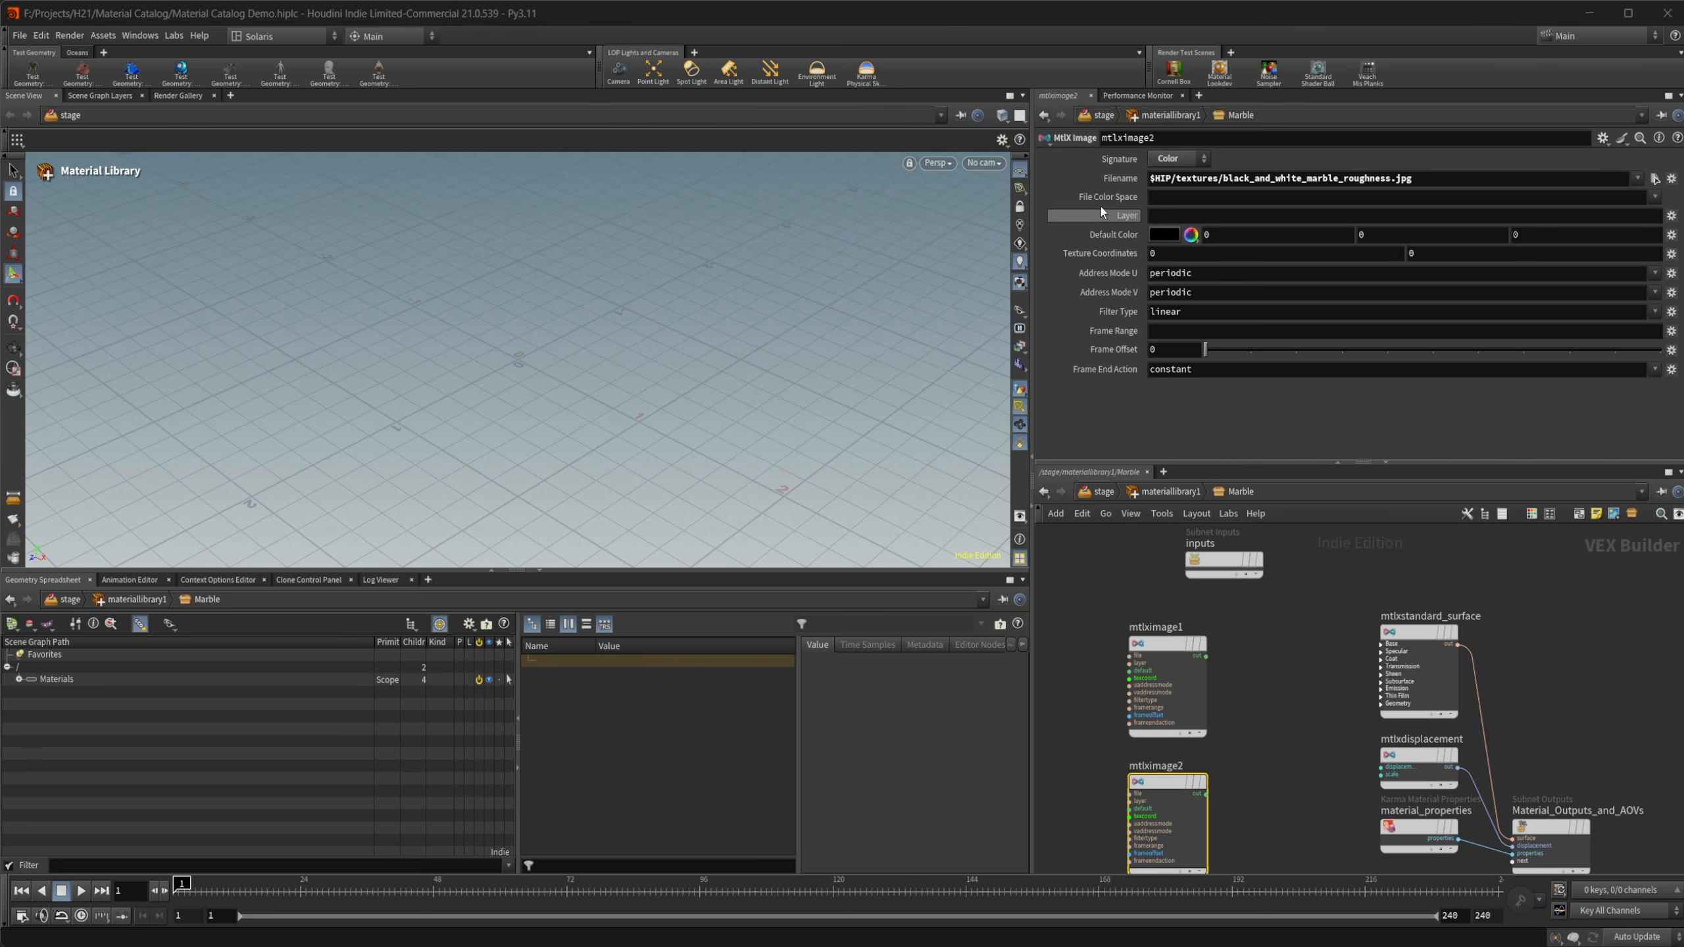
Set the roughness image node's signature to Float.
{"action": "left_click", "coordinate": [1178, 159]}
{"action": "left_click", "coordinate": [1183, 178]}
{"action": "scroll", "coordinate": [1247, 651], "scroll_direction": "up", "scroll_amount": 3}
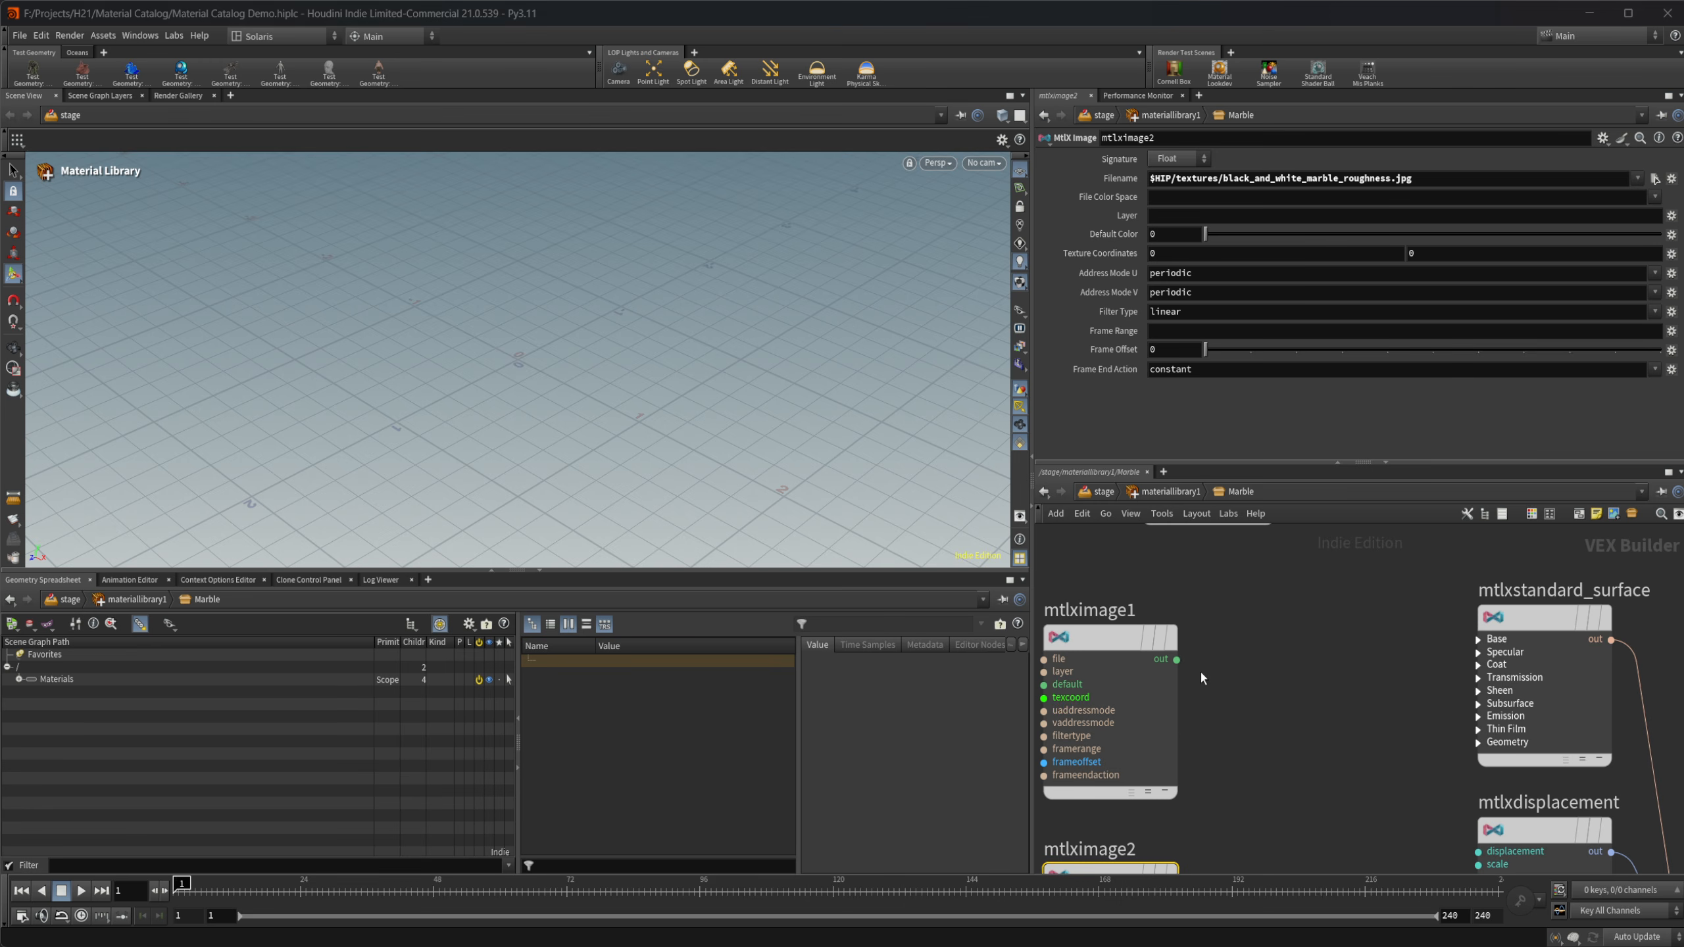
Connect the diffuse image node's output to the standard surface's base color input.
{"action": "left_click_drag", "start_coordinate": [1177, 659], "coordinate": [1450, 628]}
{"action": "left_click", "coordinate": [1467, 653]}
{"action": "scroll", "coordinate": [1260, 664], "scroll_direction": "down", "scroll_amount": 3}
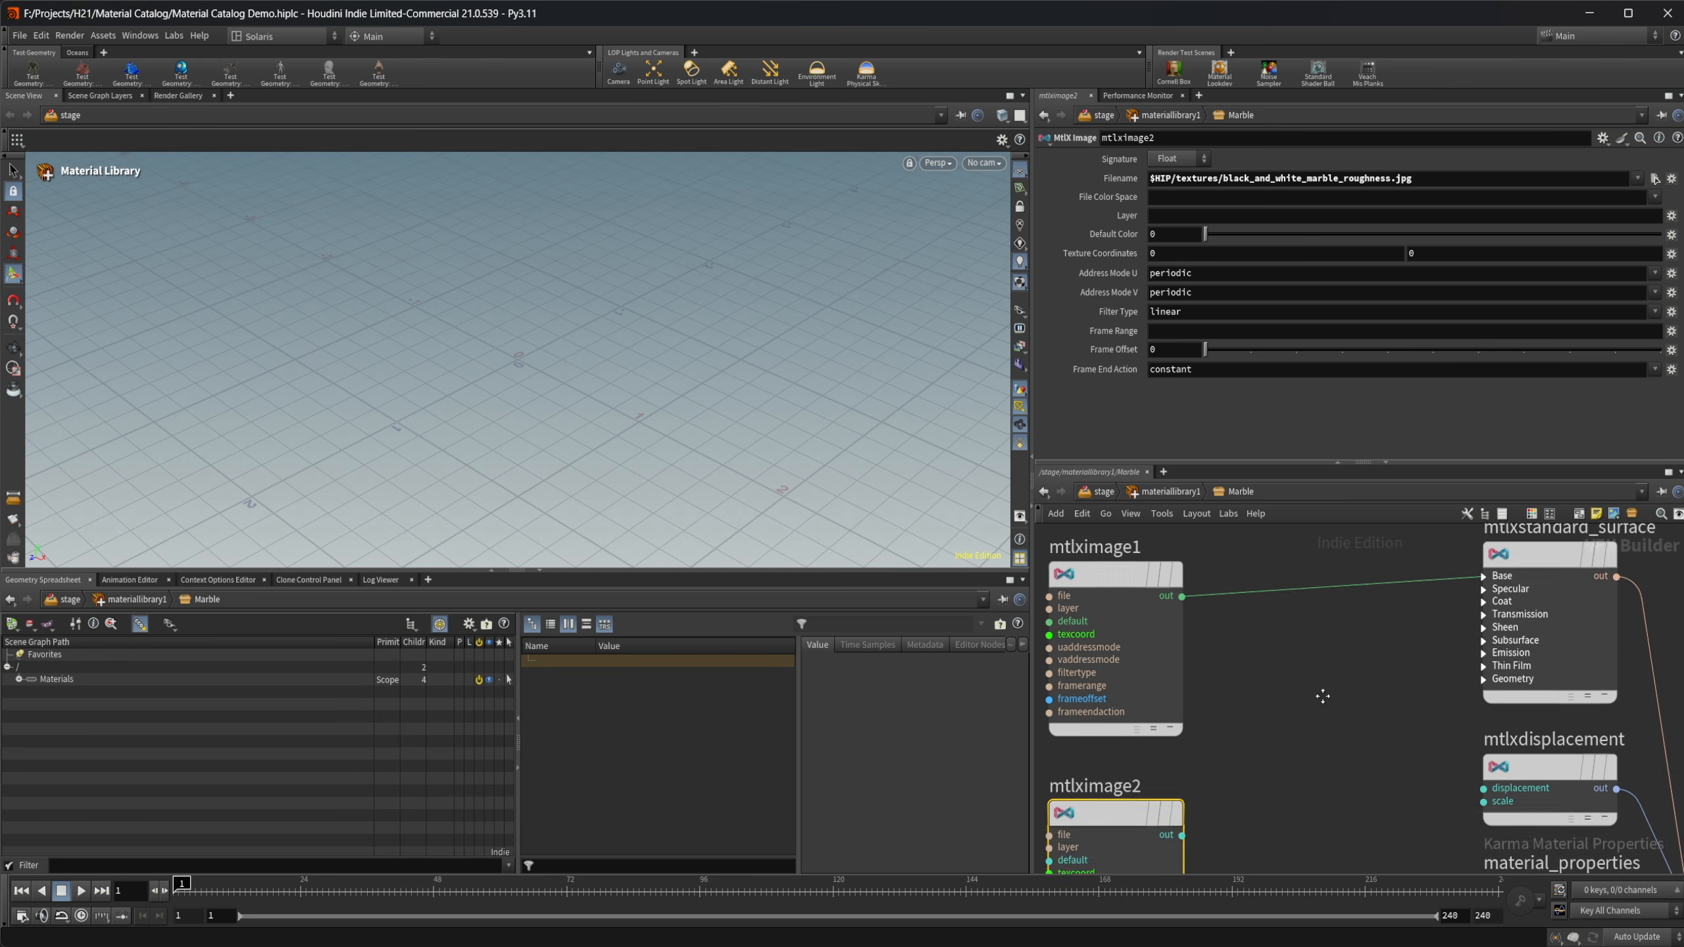
Connect the roughness image node's output to the standard surface's specular roughness input.
{"action": "left_click_drag", "start_coordinate": [1187, 820], "coordinate": [1425, 607]}
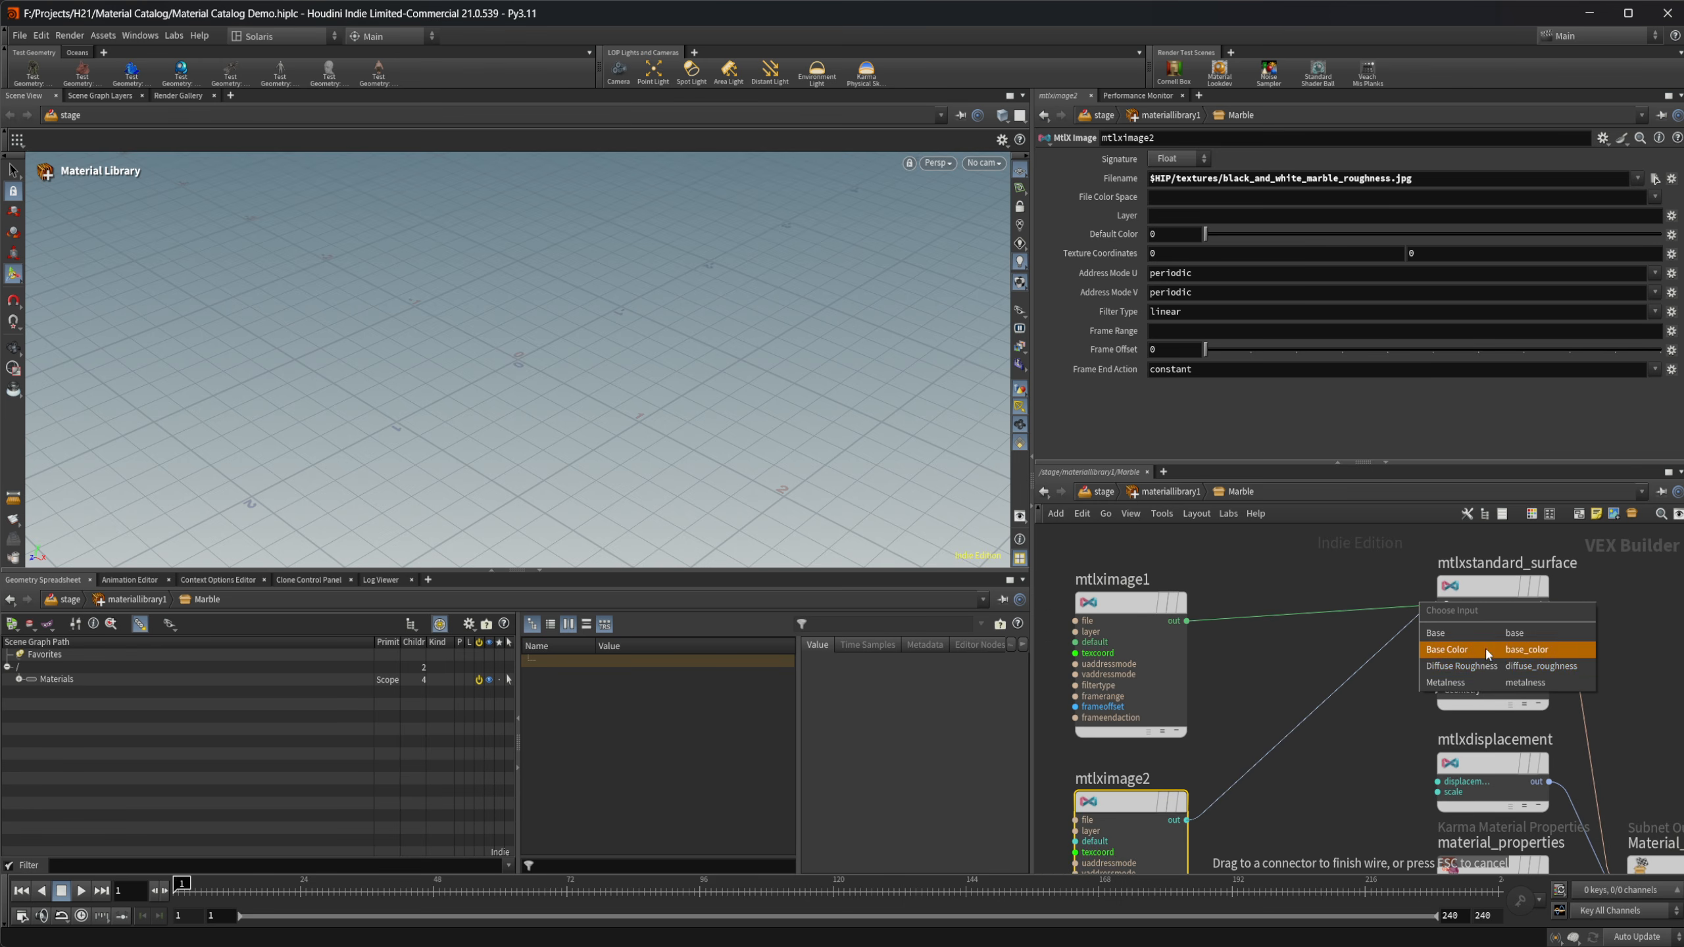
{"action": "left_click", "coordinate": [1385, 638]}
{"action": "left_click_drag", "start_coordinate": [1186, 820], "coordinate": [1436, 614]}
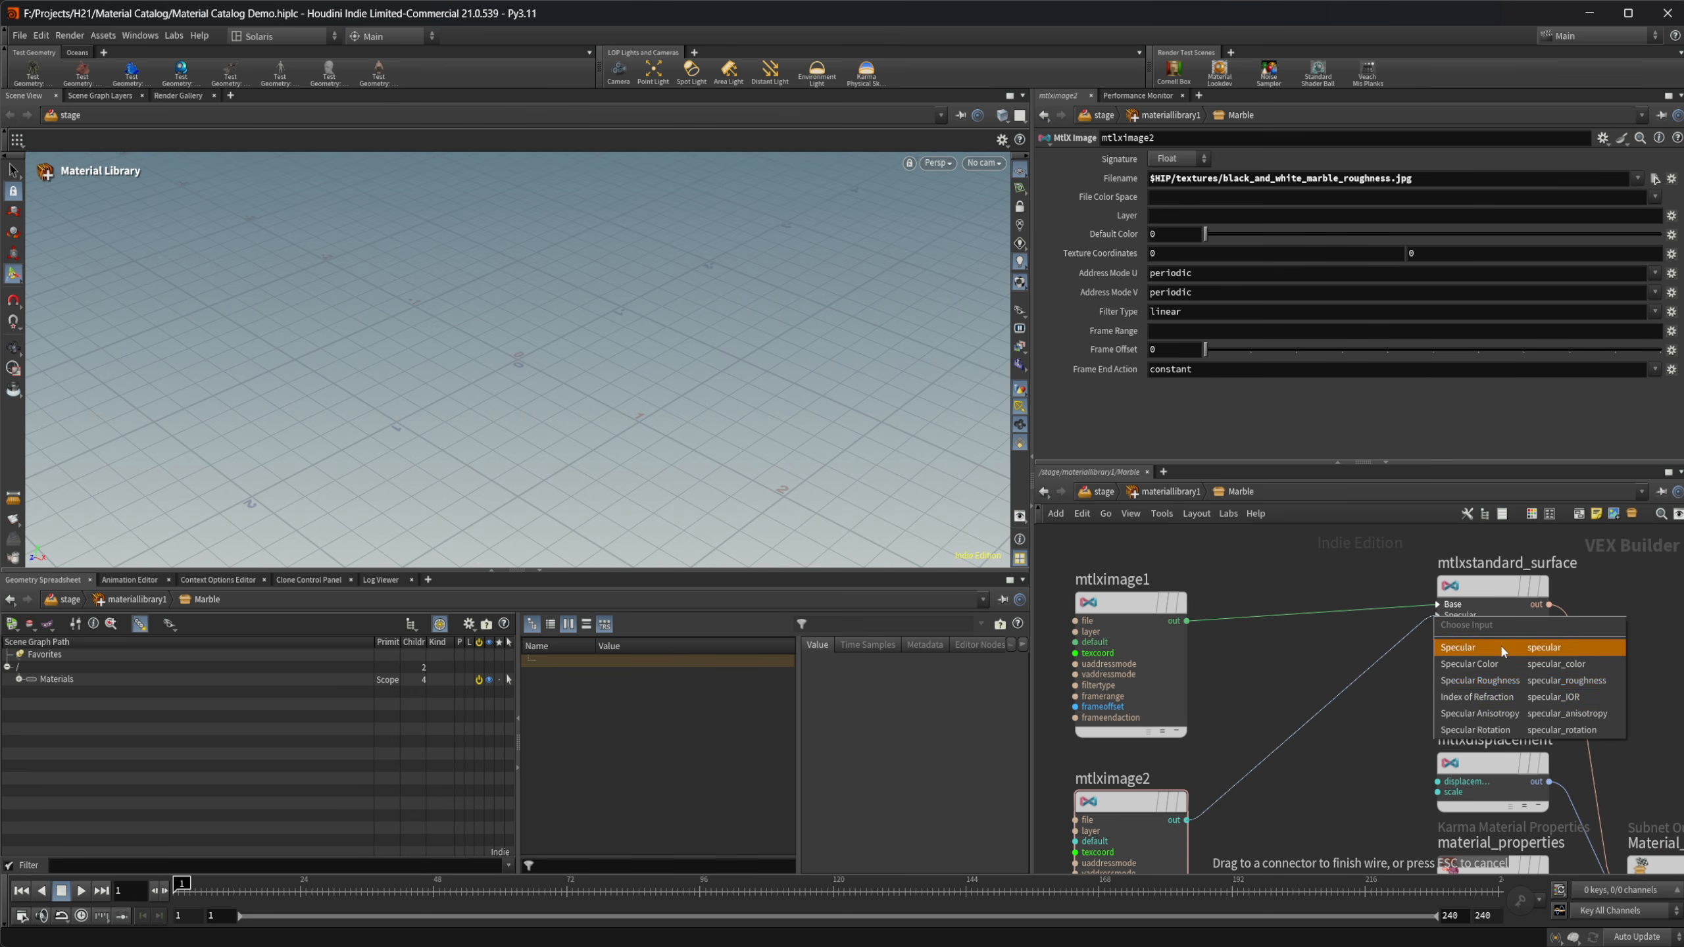
{"action": "left_click", "coordinate": [1529, 684]}
{"action": "scroll", "coordinate": [1274, 718], "scroll_direction": "down", "scroll_amount": 2}
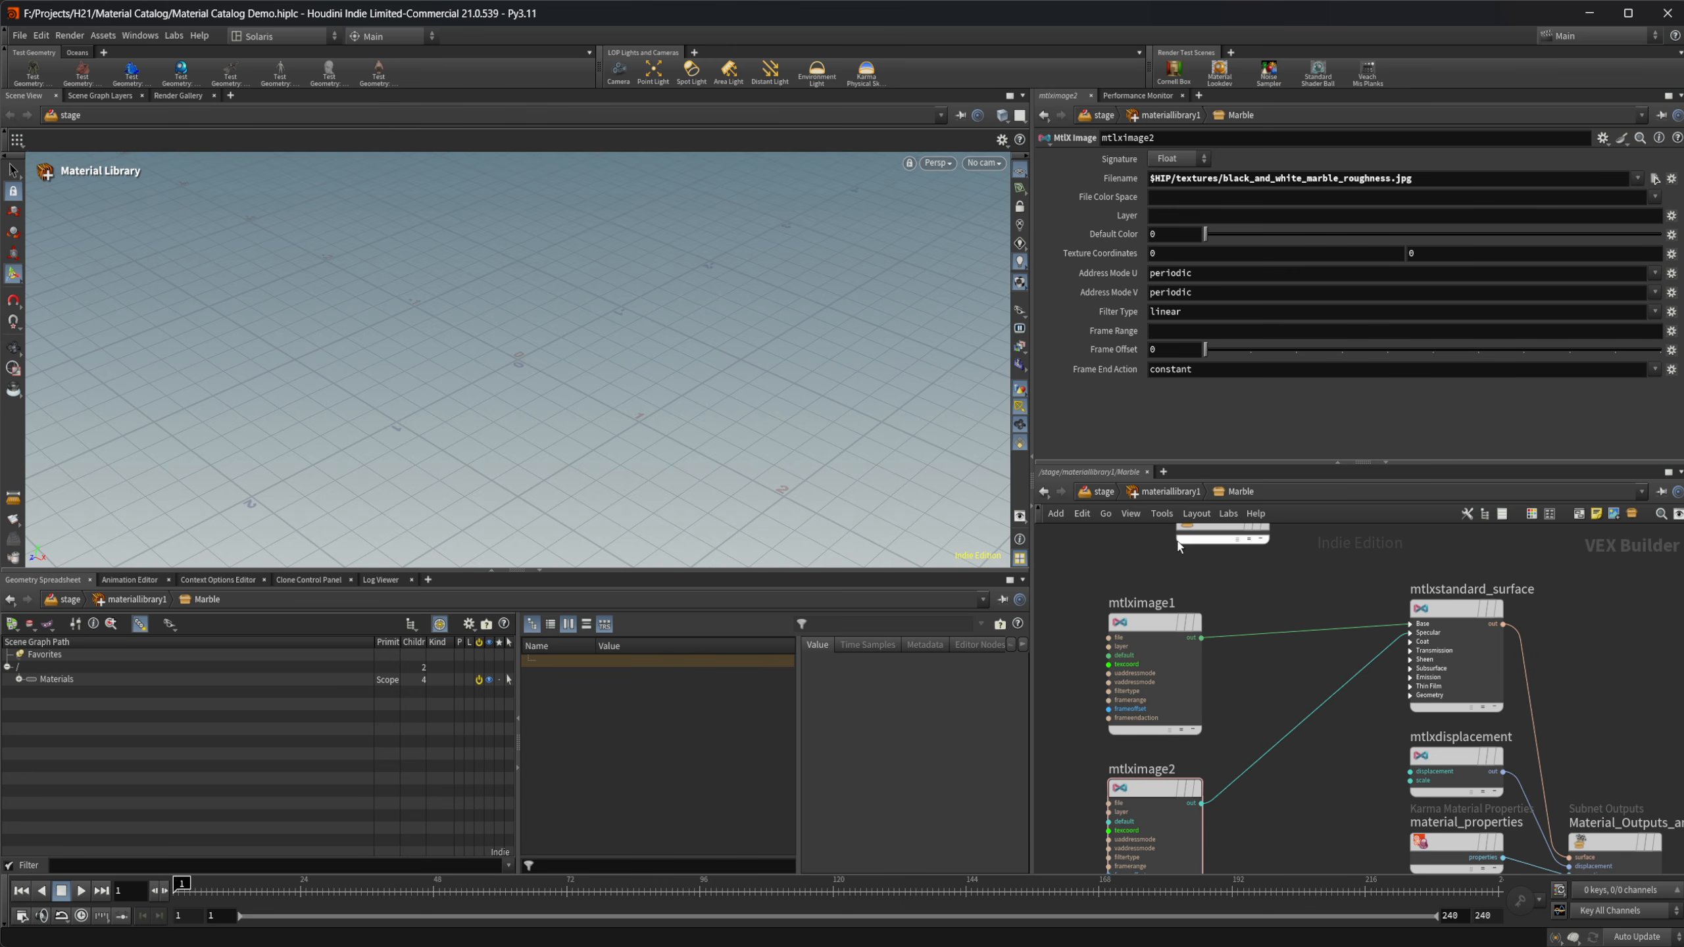
Return to the stage network and examine the interface settings of the set_gold_folder node.
{"action": "left_click", "coordinate": [1167, 491]}
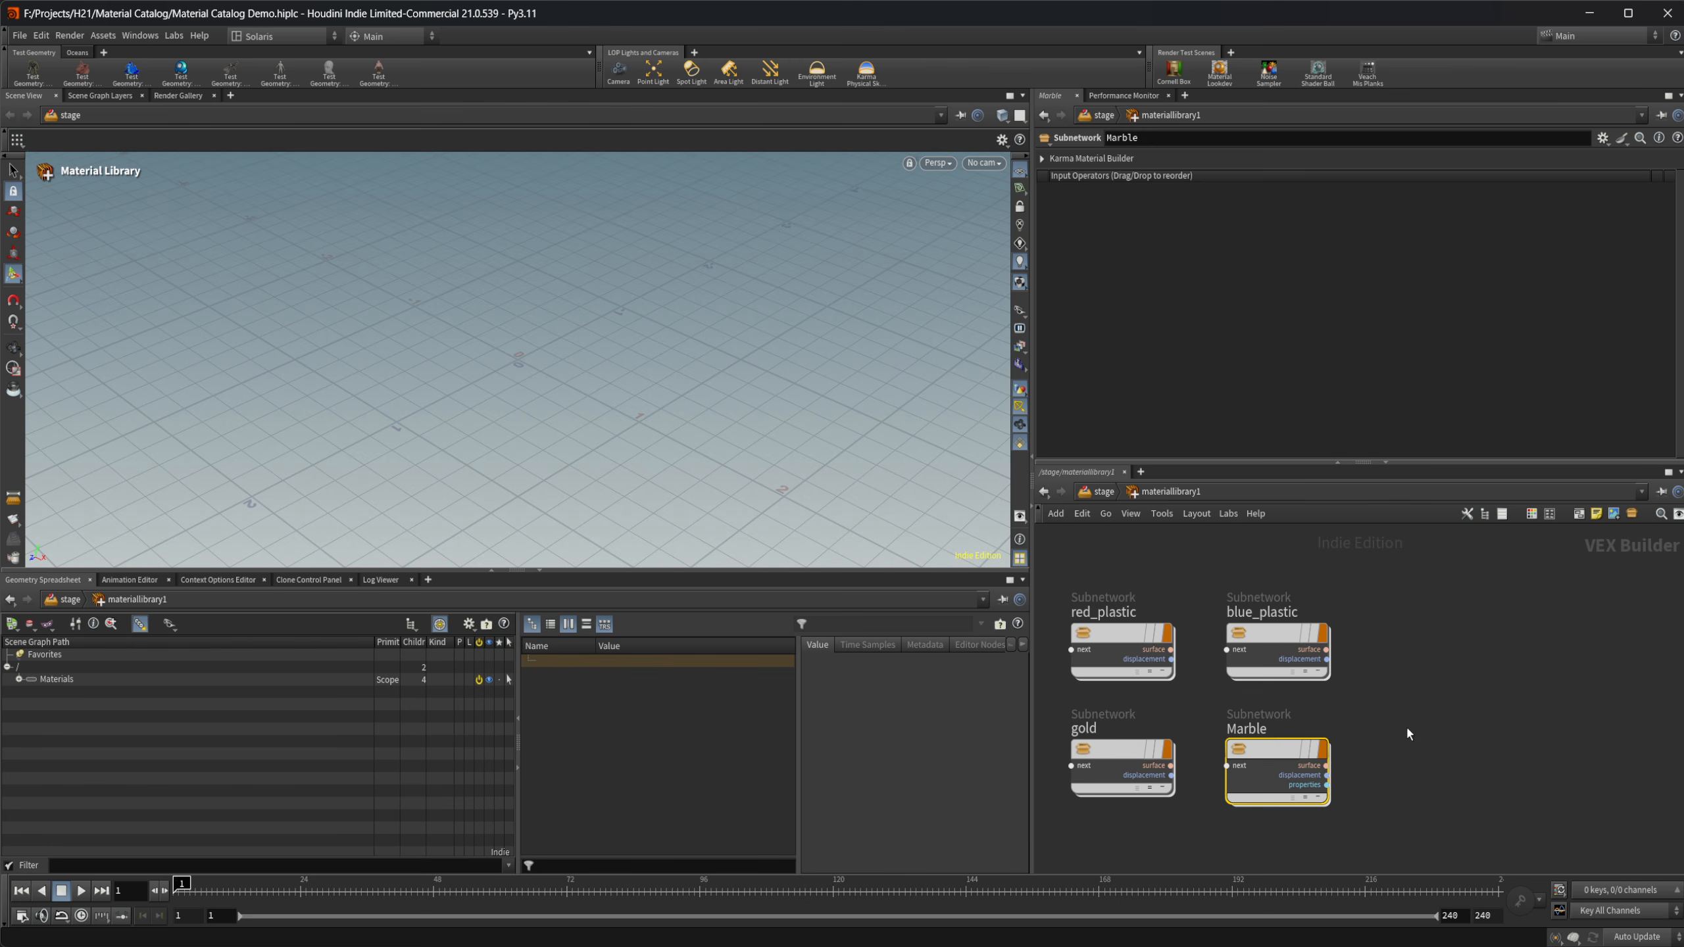
{"action": "left_click", "coordinate": [1104, 491]}
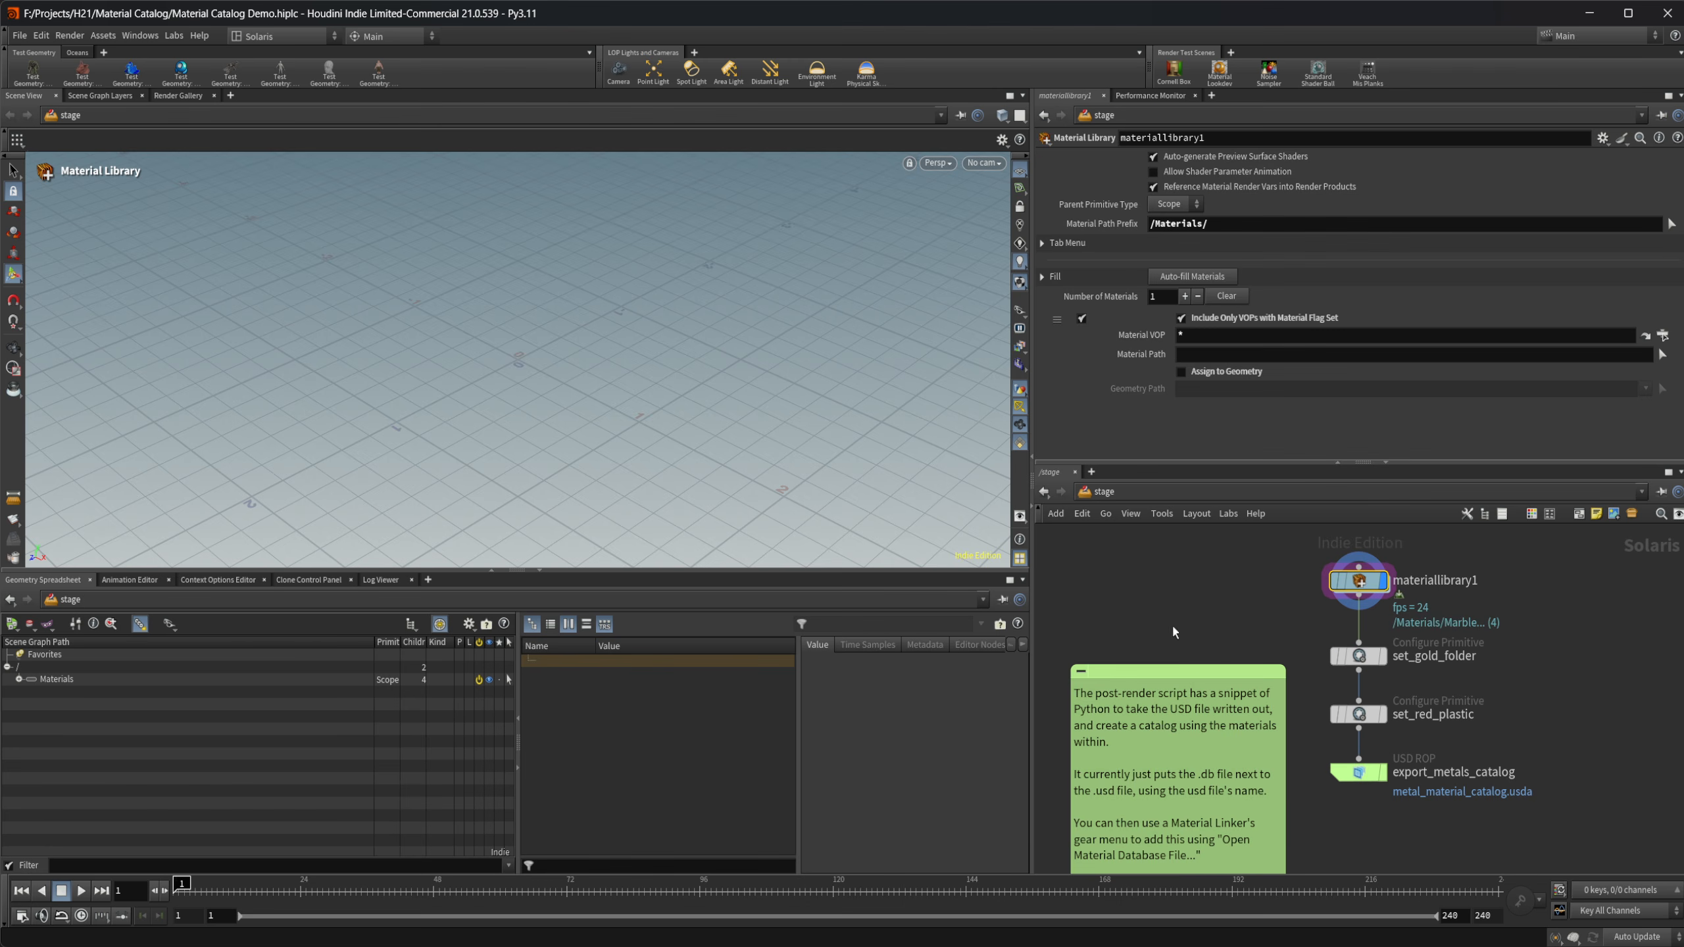
{"action": "scroll", "coordinate": [1194, 604], "scroll_direction": "down", "scroll_amount": 1}
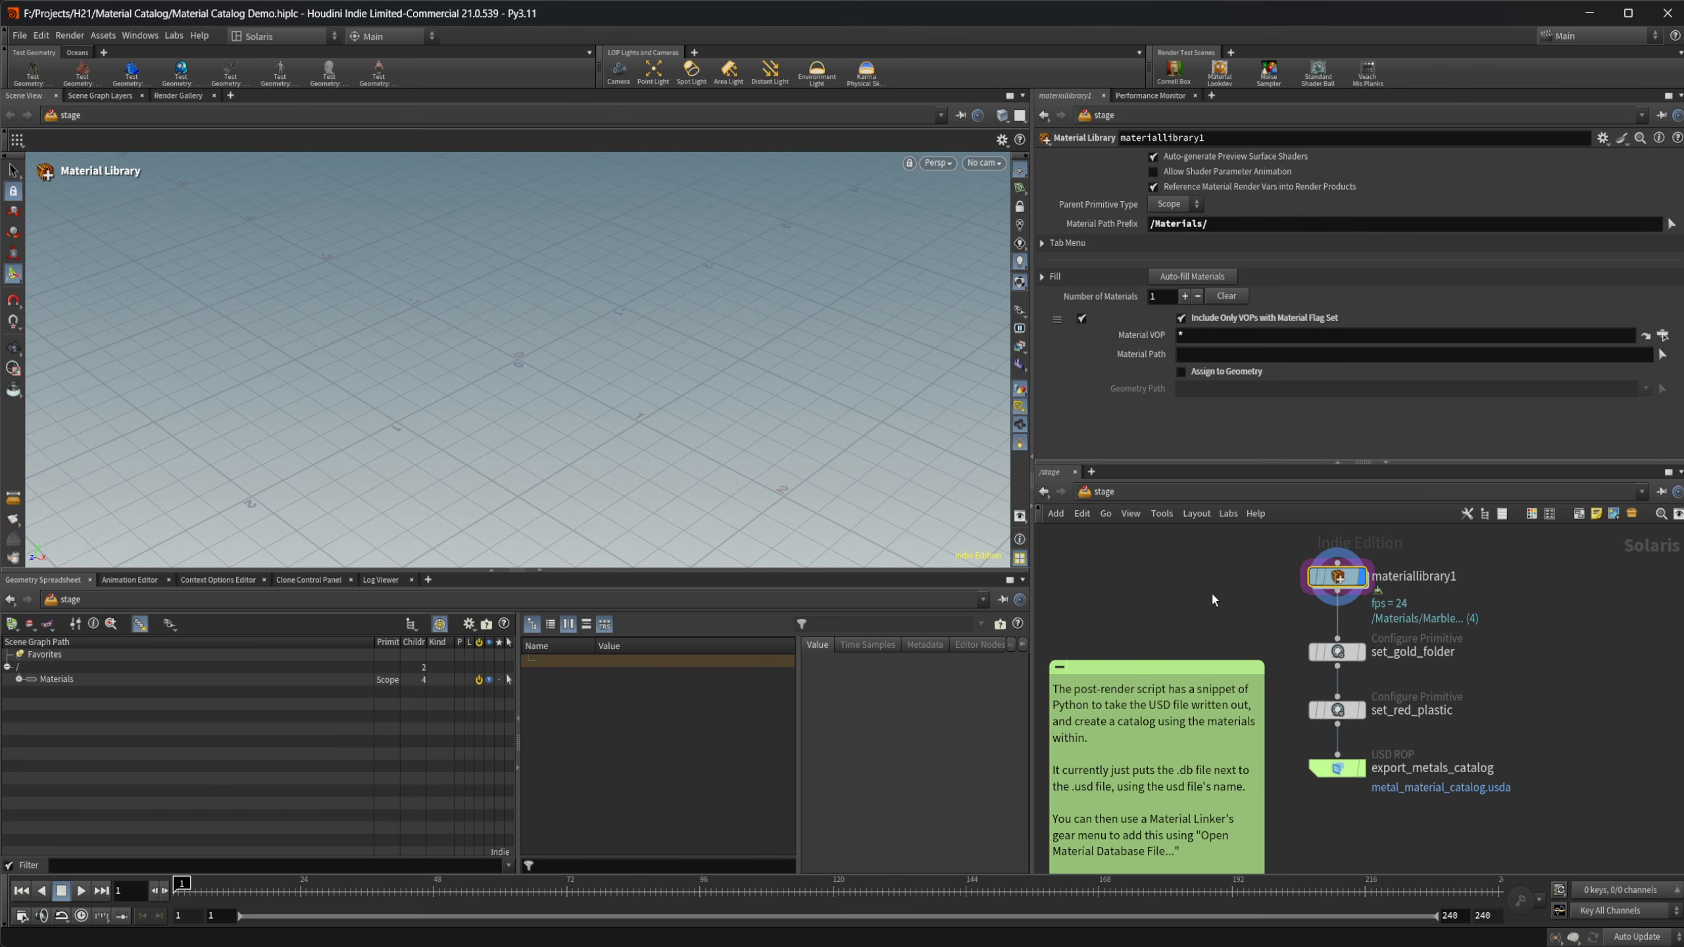
{"action": "left_click", "coordinate": [1346, 656]}
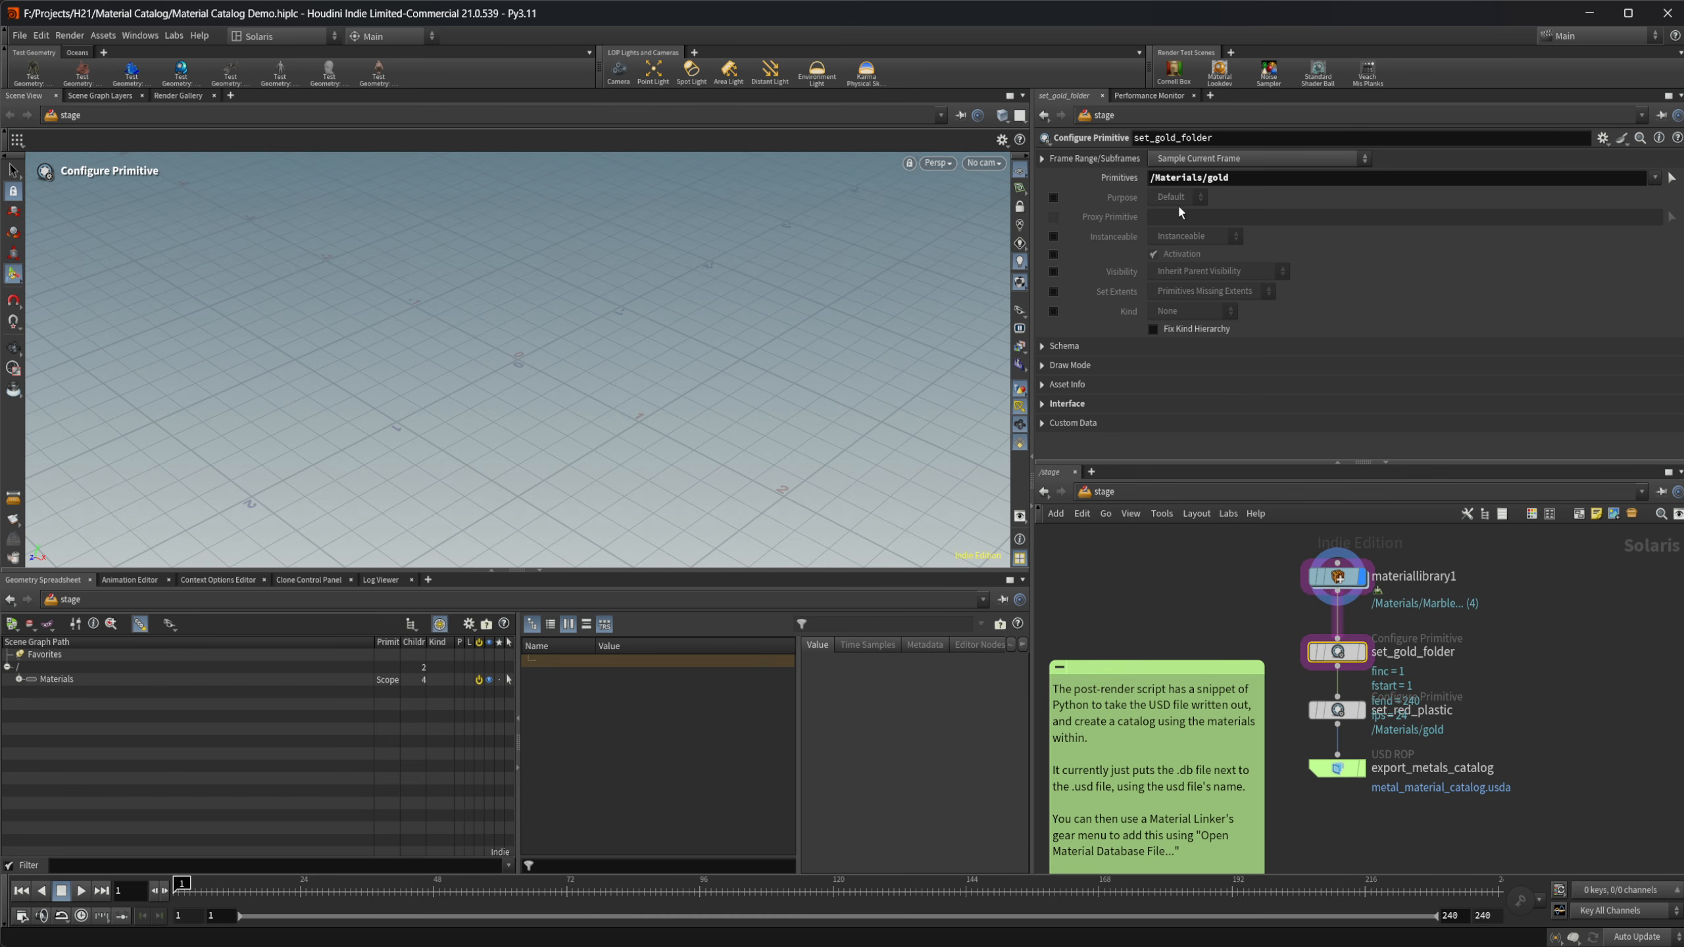
{"action": "left_click", "coordinate": [1059, 406]}
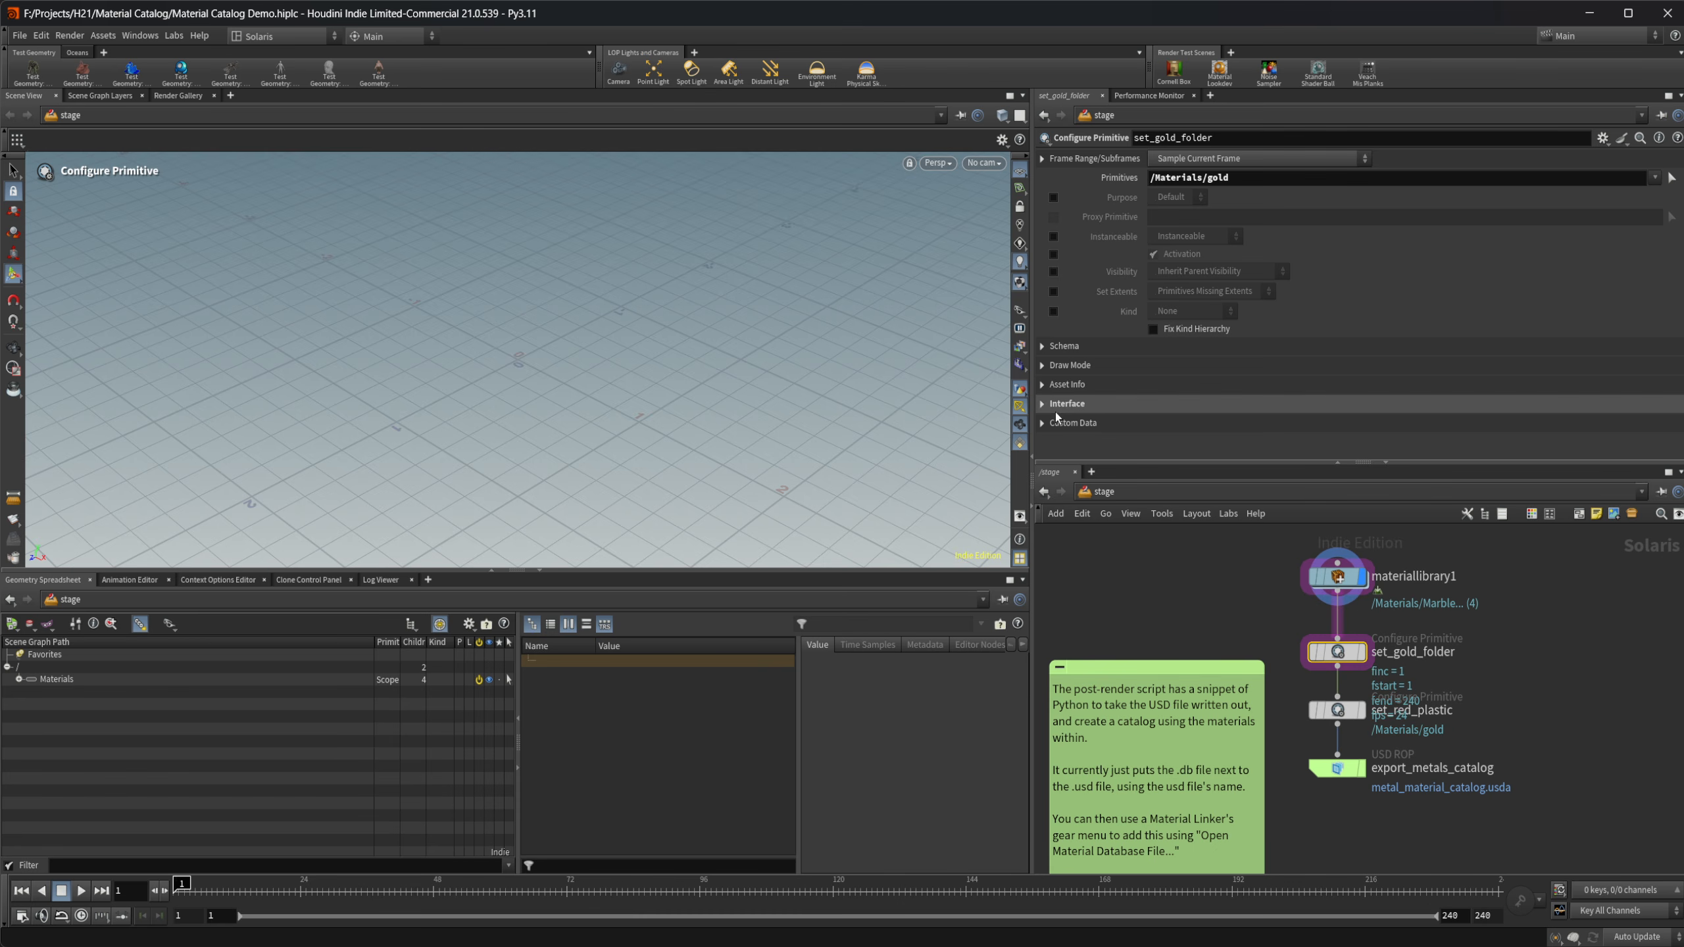
{"action": "scroll", "coordinate": [1100, 395], "scroll_direction": "down", "scroll_amount": 3}
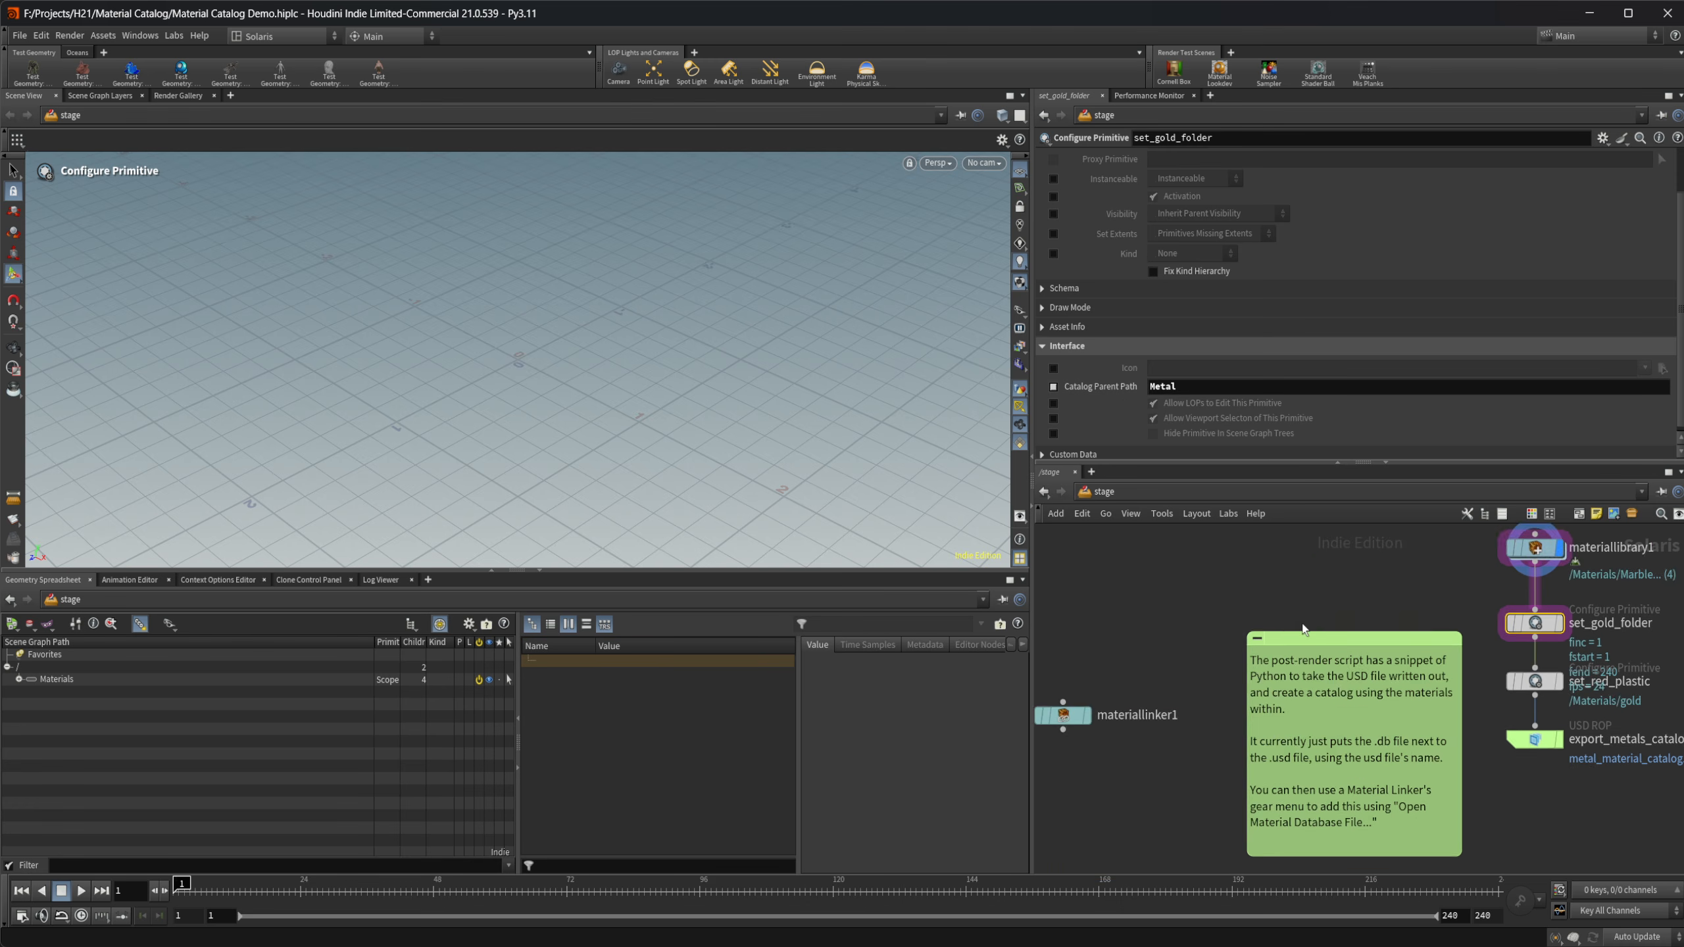
Examine materiallinker1's catalog as a folder tree, looking inside the Ceramics folder.
{"action": "left_click", "coordinate": [1149, 705]}
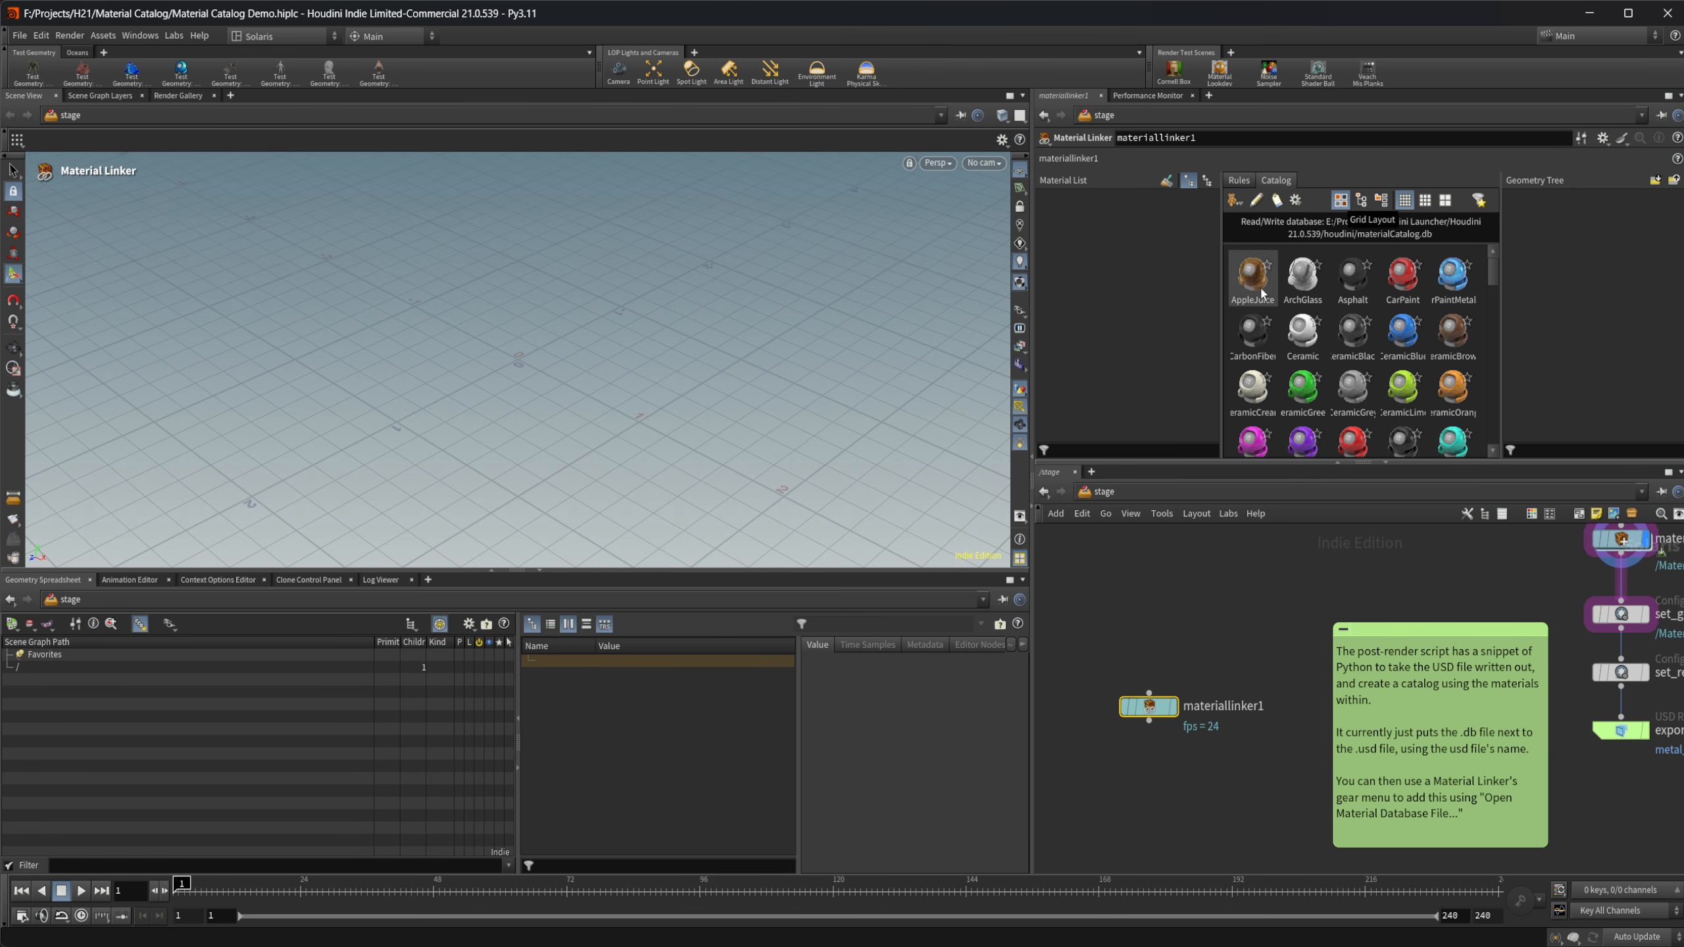
{"action": "left_click", "coordinate": [1362, 201]}
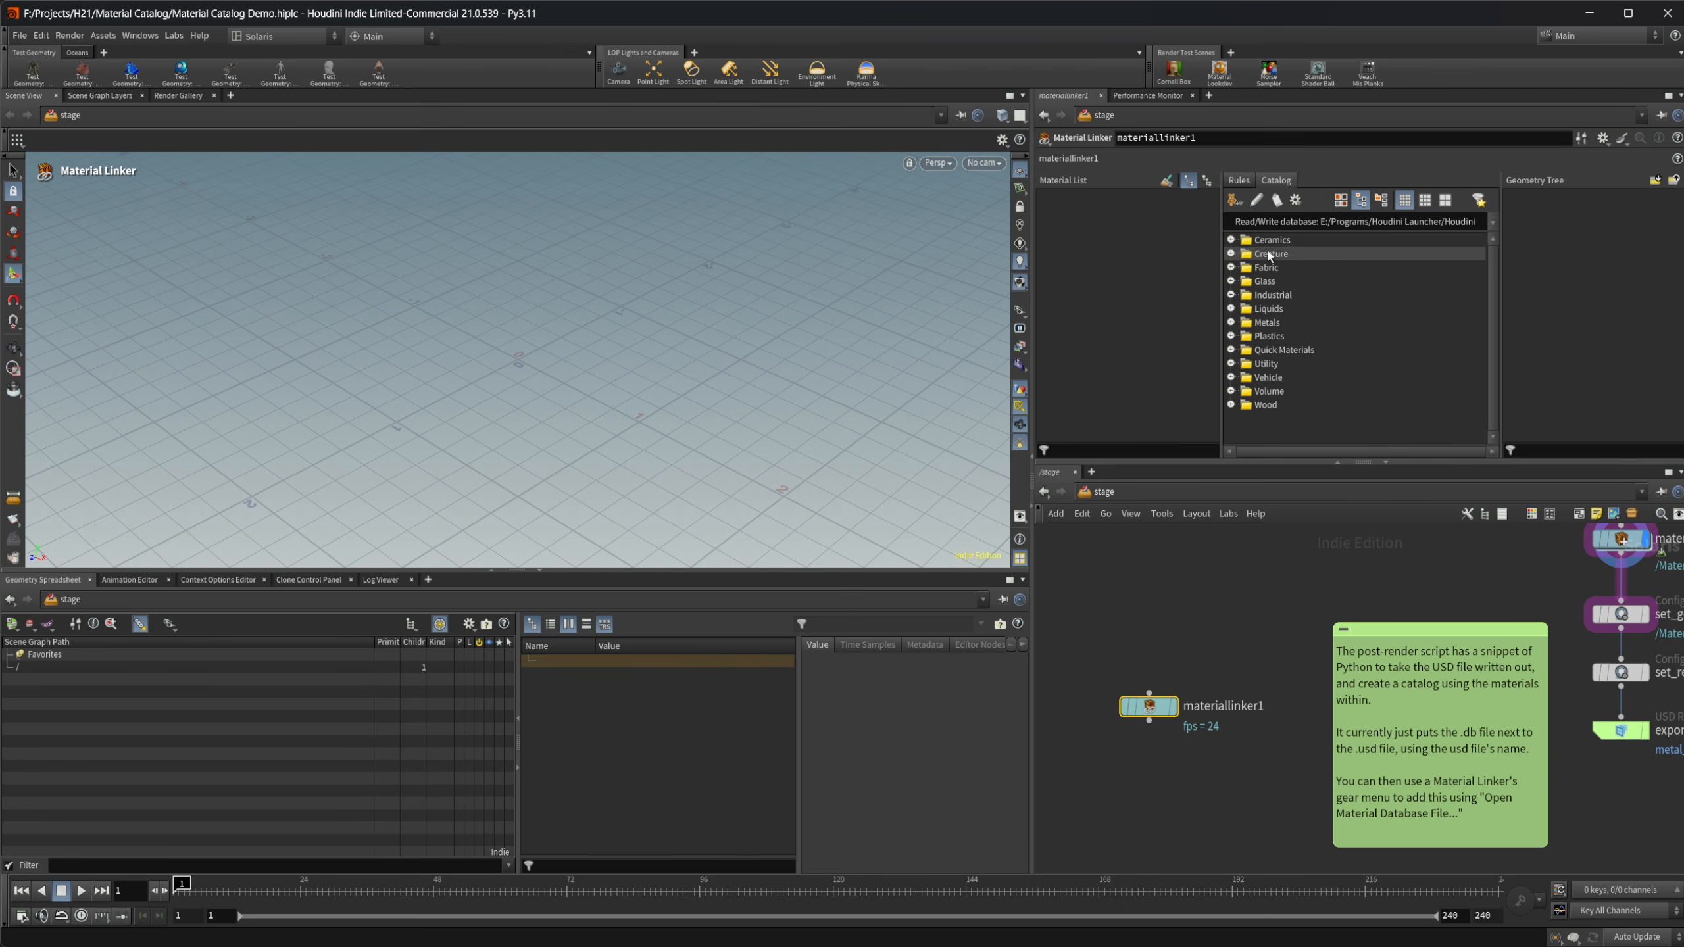
{"action": "left_click", "coordinate": [1235, 241]}
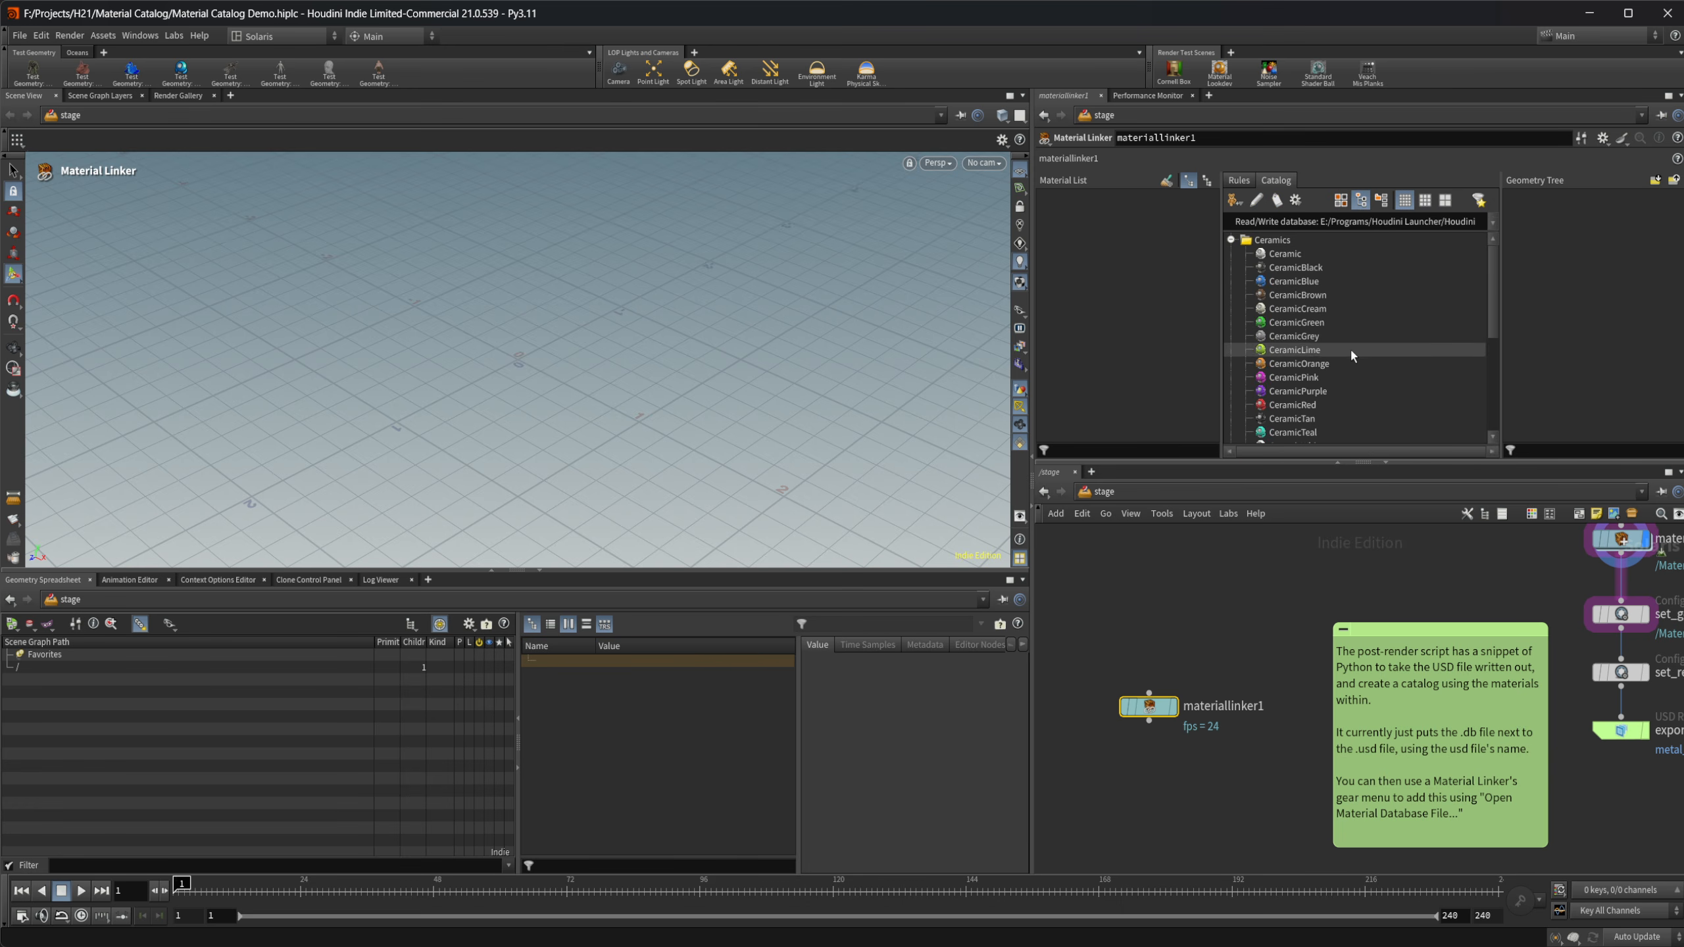
{"action": "left_click", "coordinate": [1231, 240]}
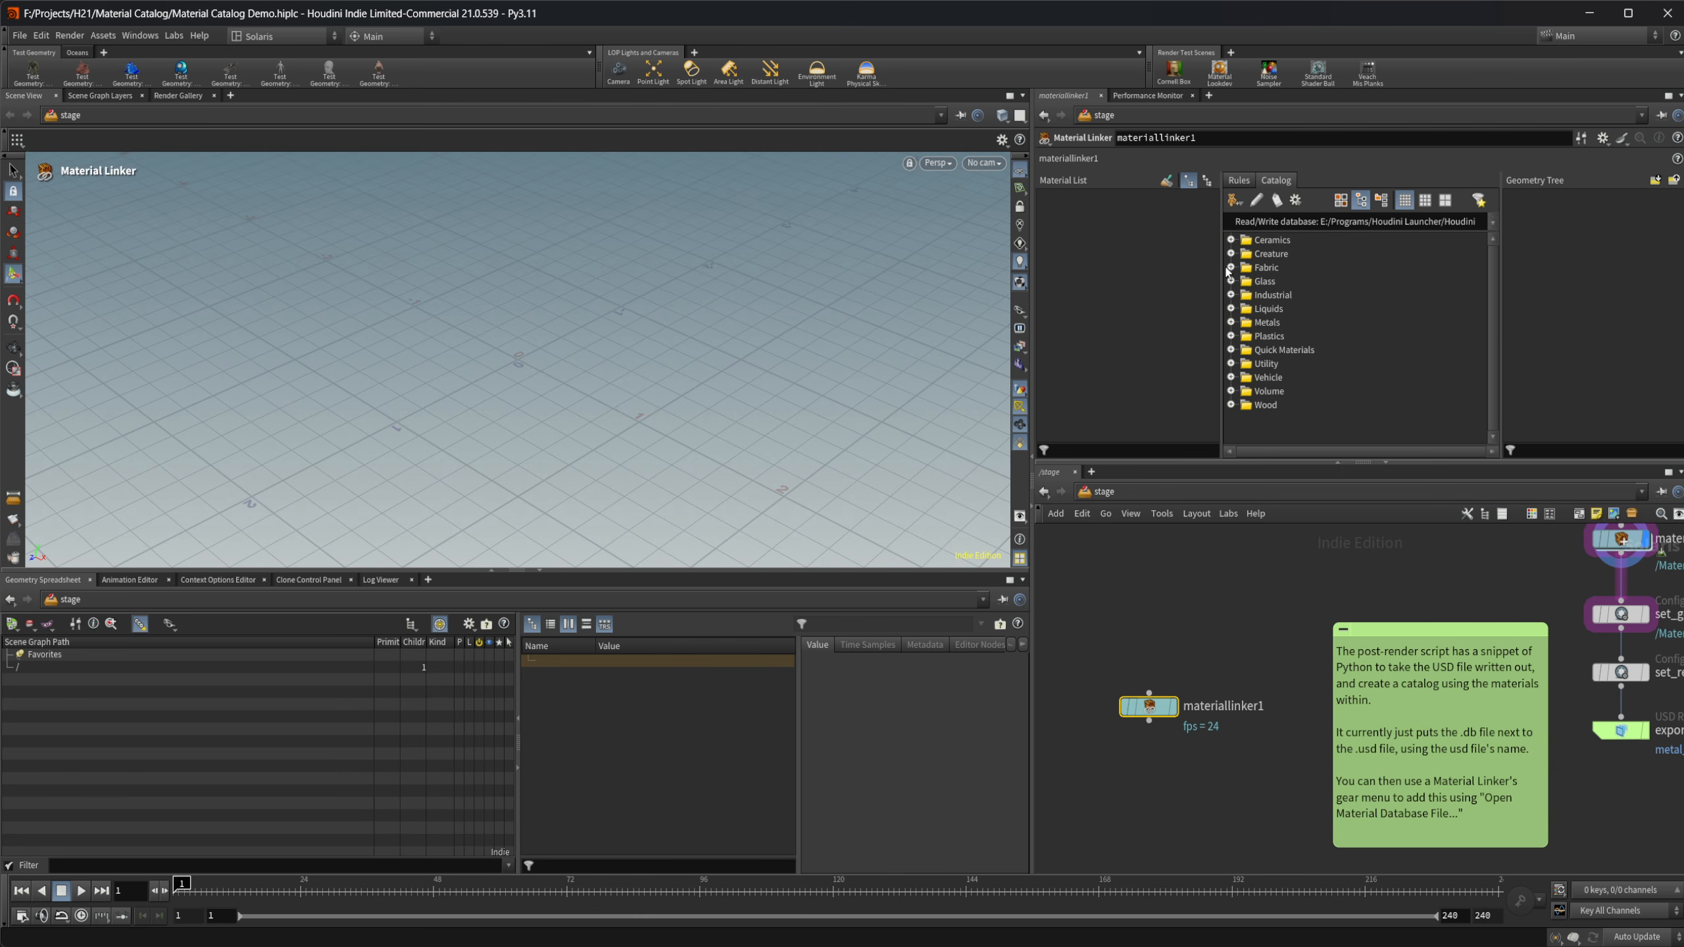
{"action": "middle_click_drag", "start_coordinate": [1298, 593], "coordinate": [1150, 595]}
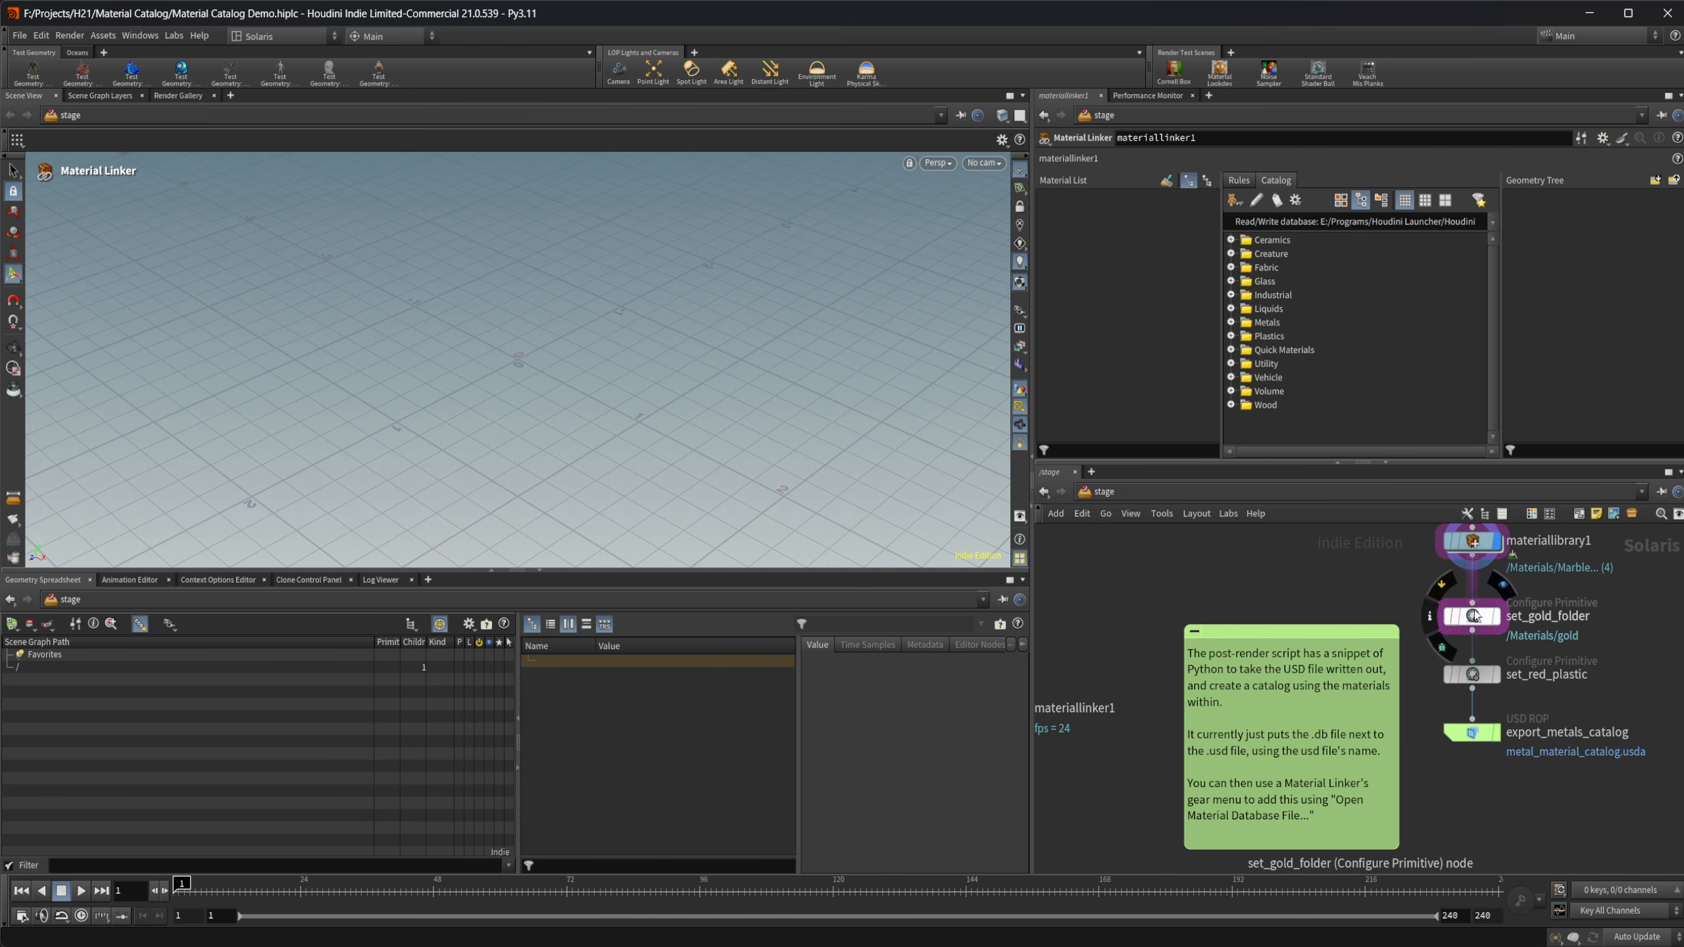
Compare the catalog parent paths of the set_gold_folder and set_red_plastic nodes.
{"action": "left_click", "coordinate": [1472, 616]}
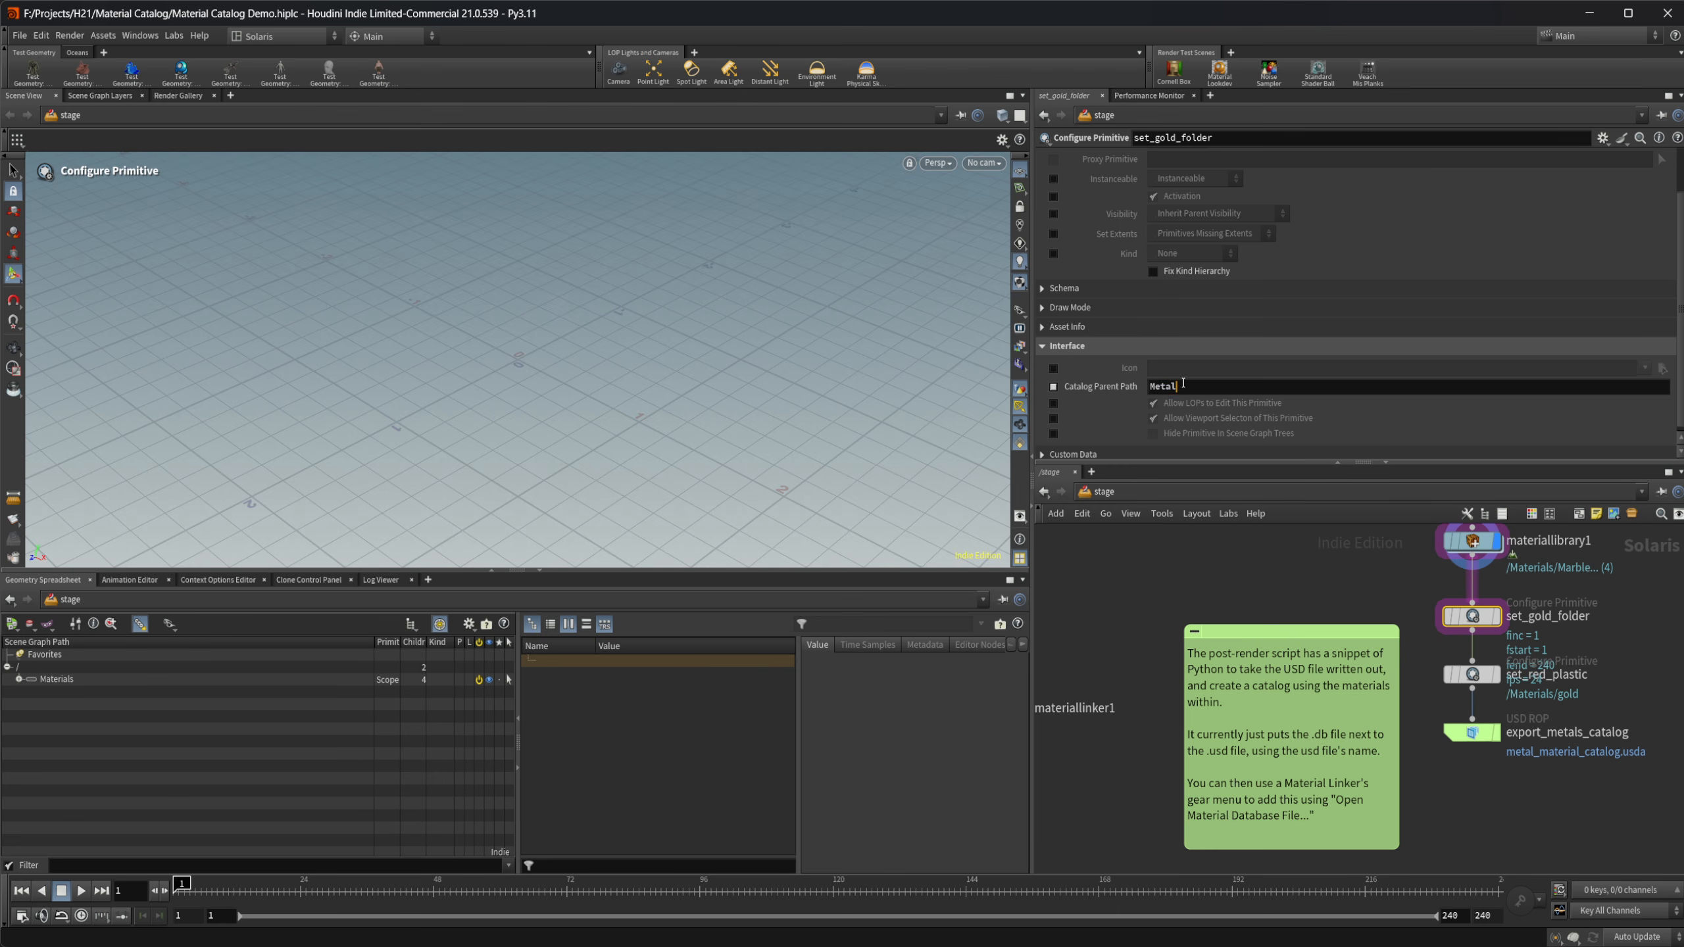
{"action": "left_click", "coordinate": [1472, 674]}
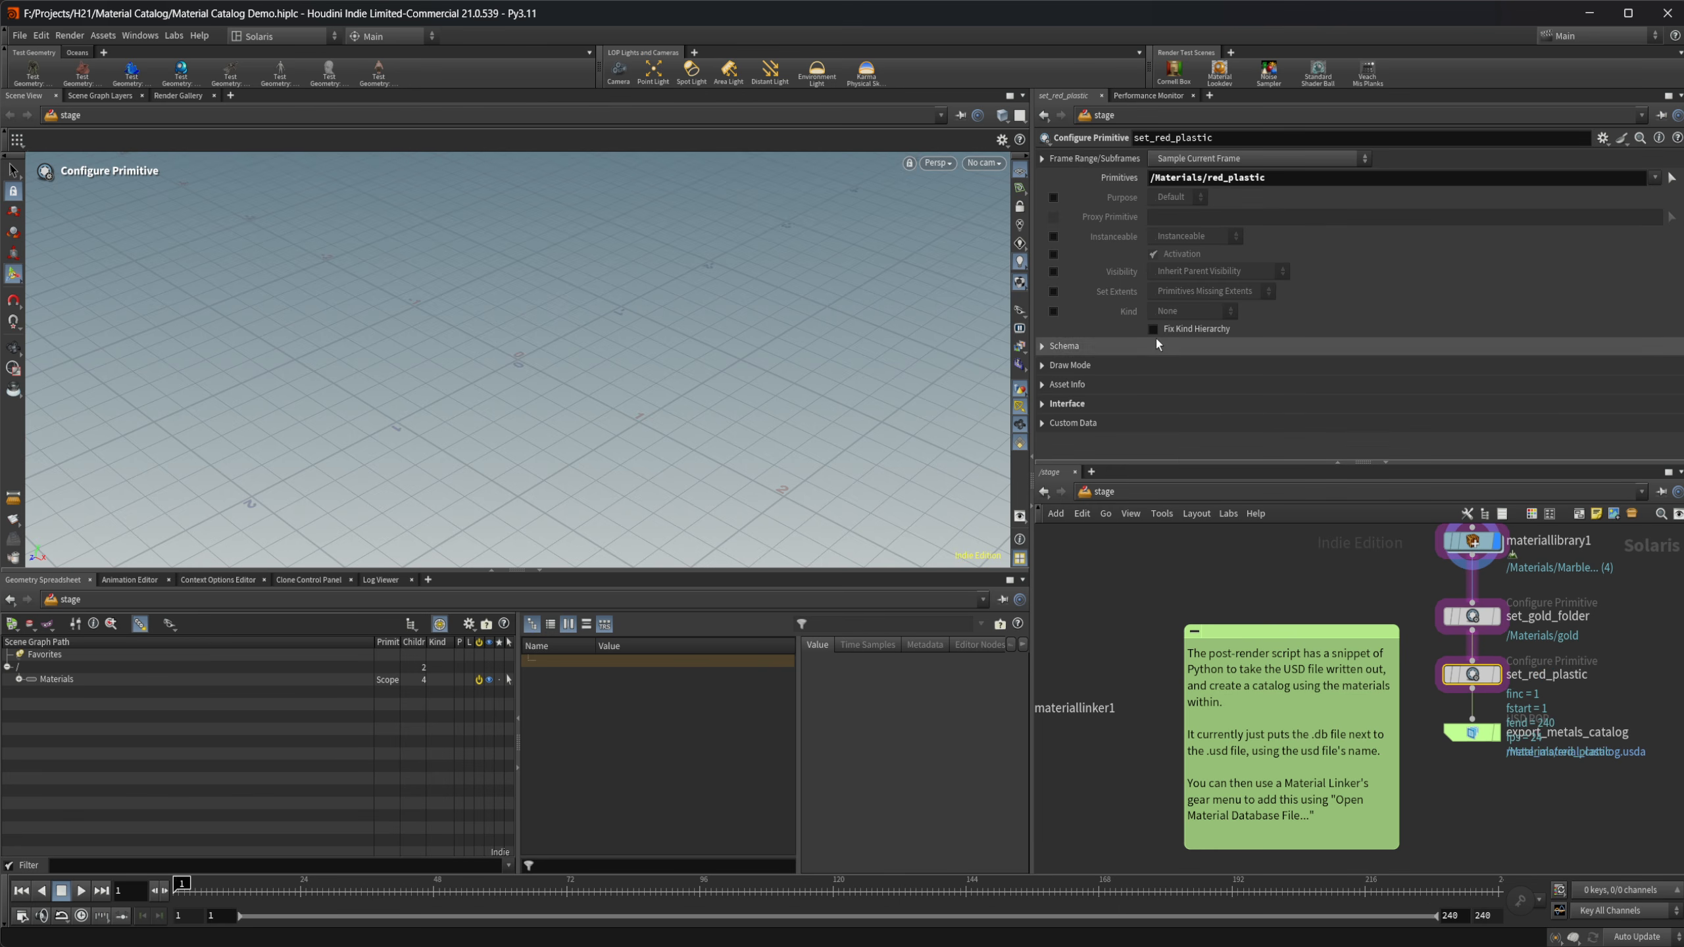
{"action": "left_click", "coordinate": [1127, 403]}
{"action": "scroll", "coordinate": [1181, 397], "scroll_direction": "down", "scroll_amount": 1}
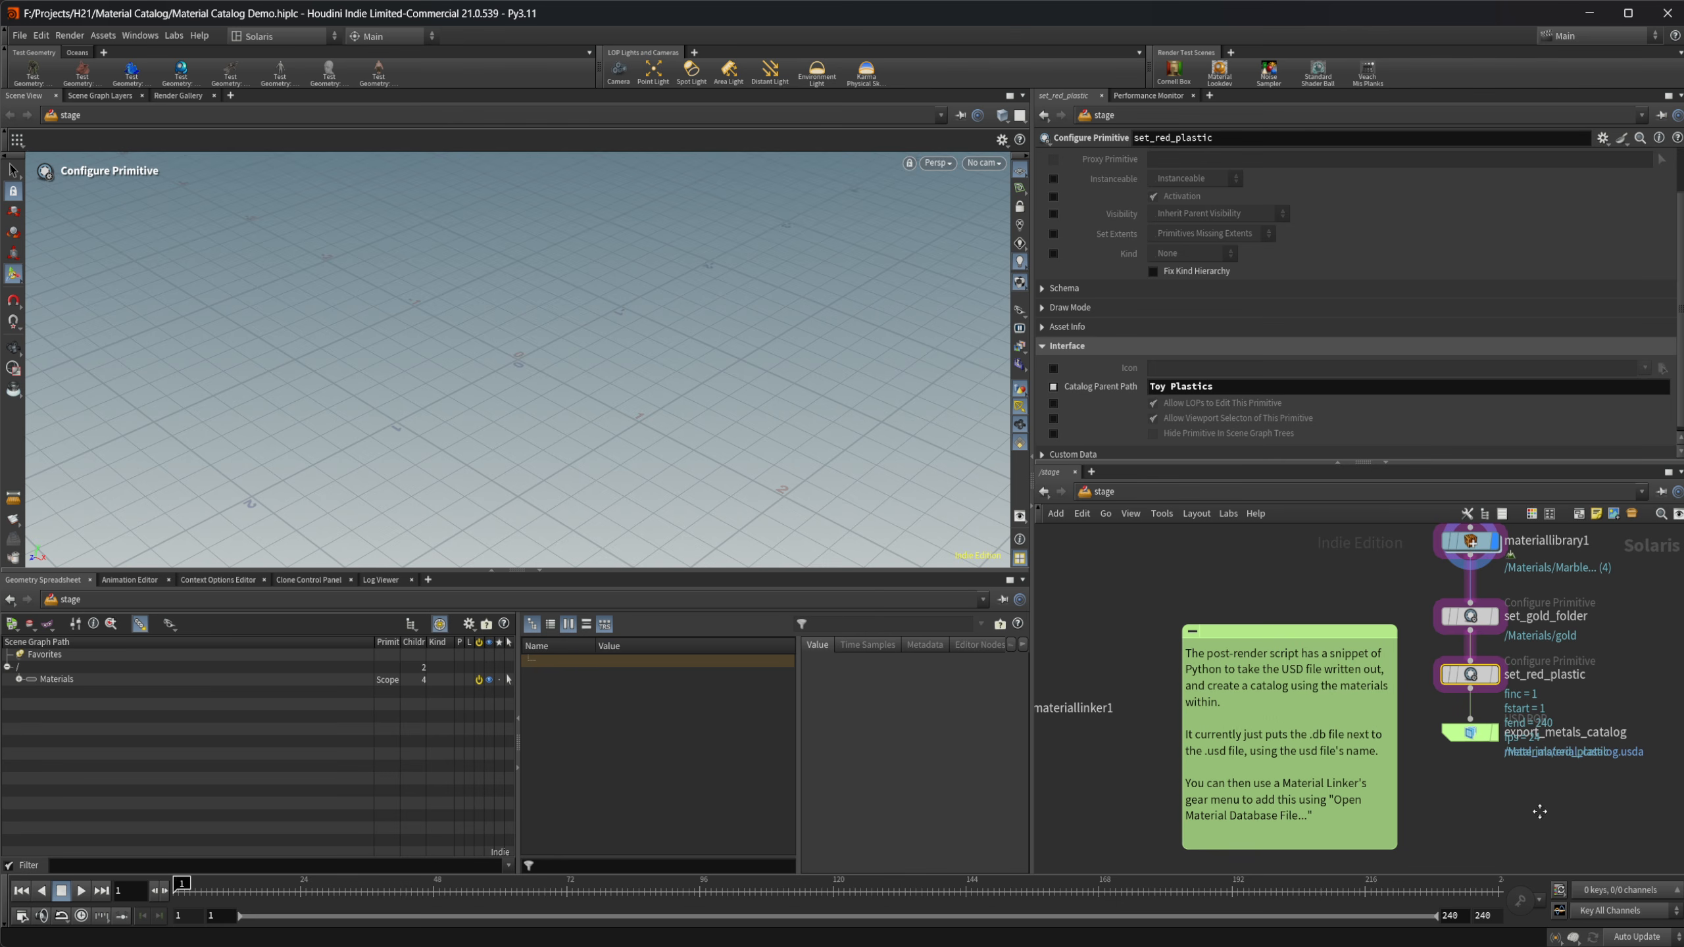
Duplicate set_red_plastic into the chain above the export node and set the copy's primitives to /Materials/blue_plastic.
{"action": "middle_click_drag", "start_coordinate": [1534, 808], "coordinate": [1498, 766]}
{"action": "left_click_drag", "start_coordinate": [1442, 691], "coordinate": [1443, 822]}
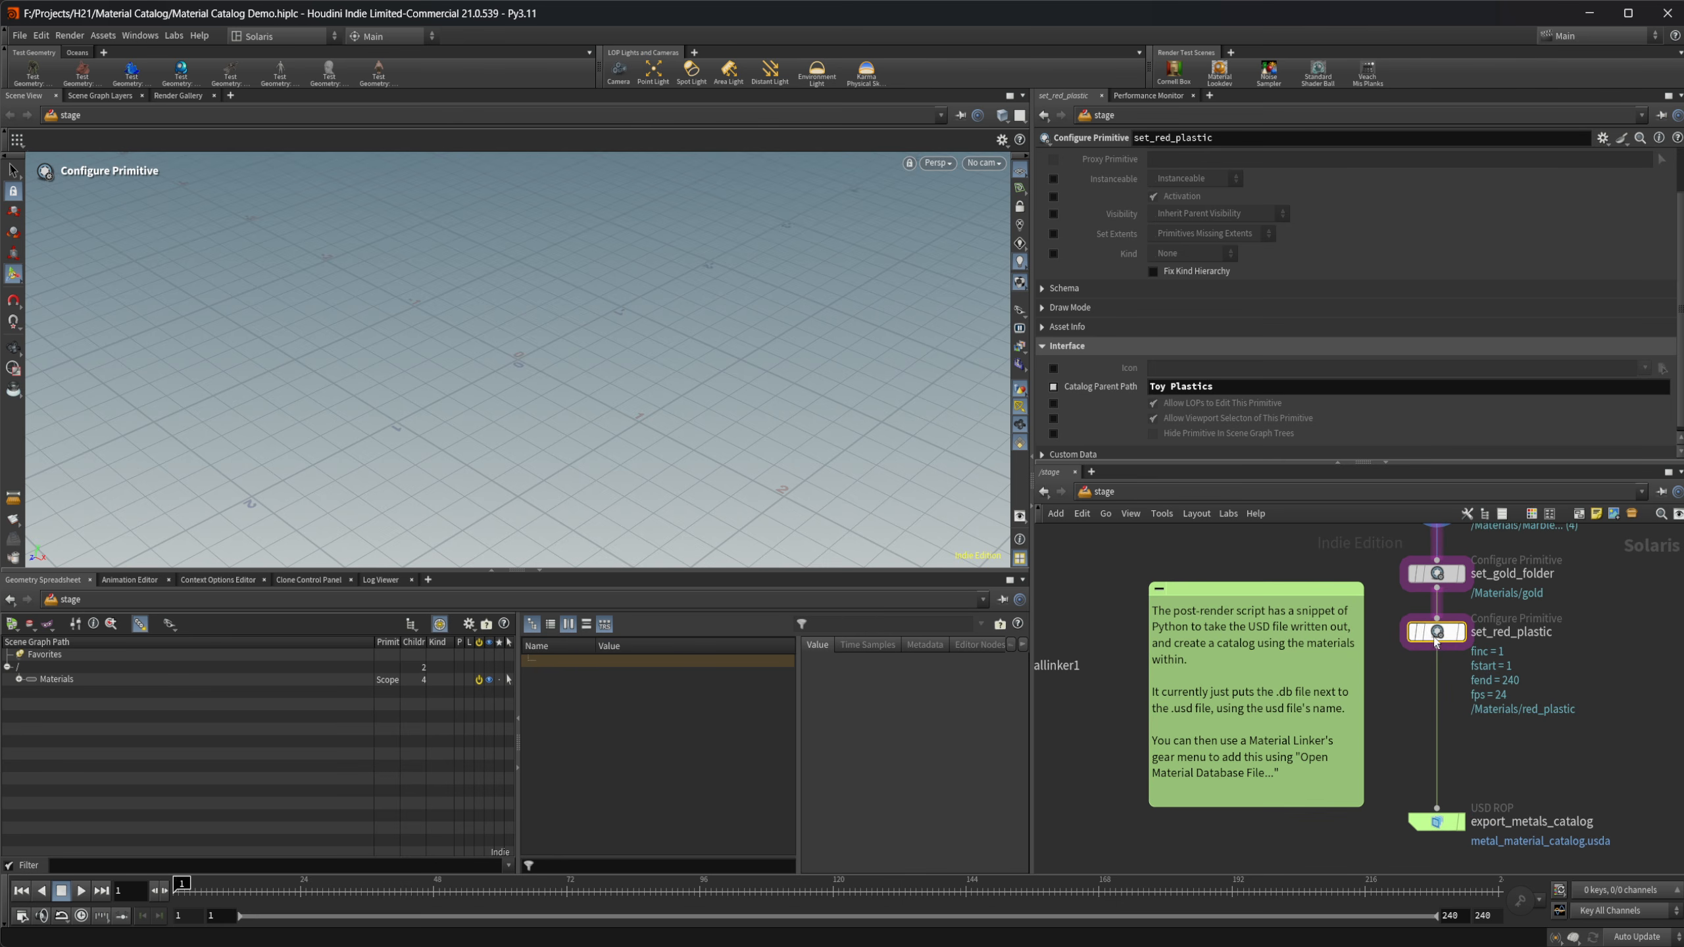
{"action": "left_click_drag", "start_coordinate": [1437, 632], "coordinate": [1434, 693], "text": "alt"}
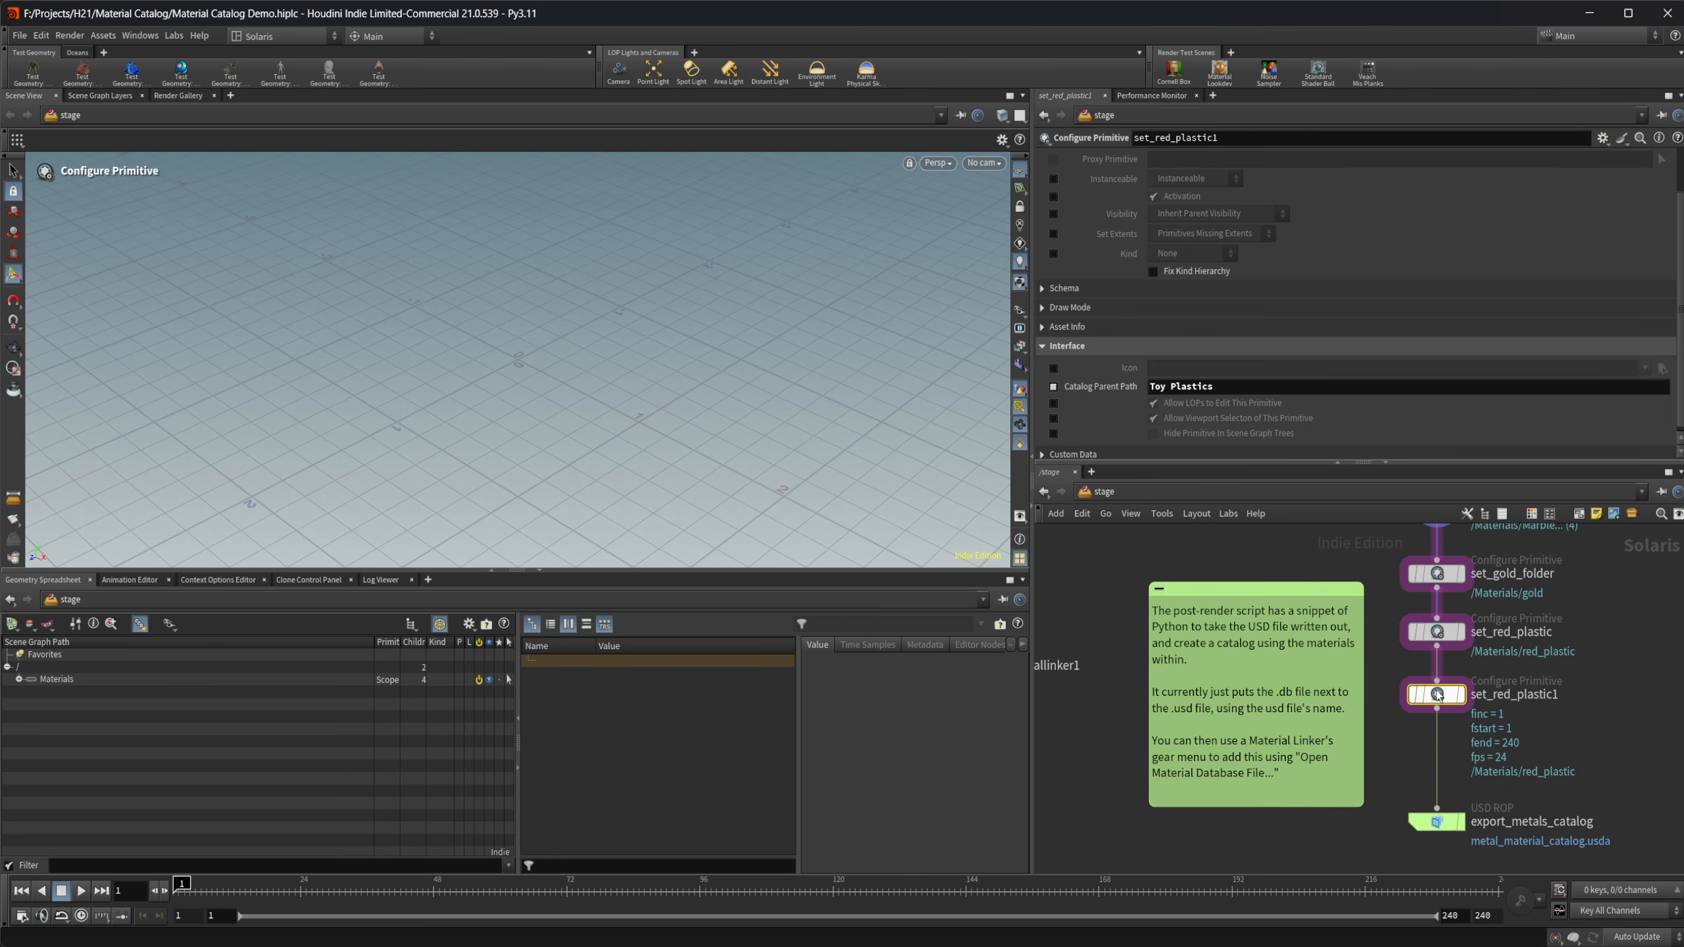
{"action": "scroll", "coordinate": [1223, 254], "scroll_direction": "up", "scroll_amount": 1}
{"action": "left_click", "coordinate": [18, 679]}
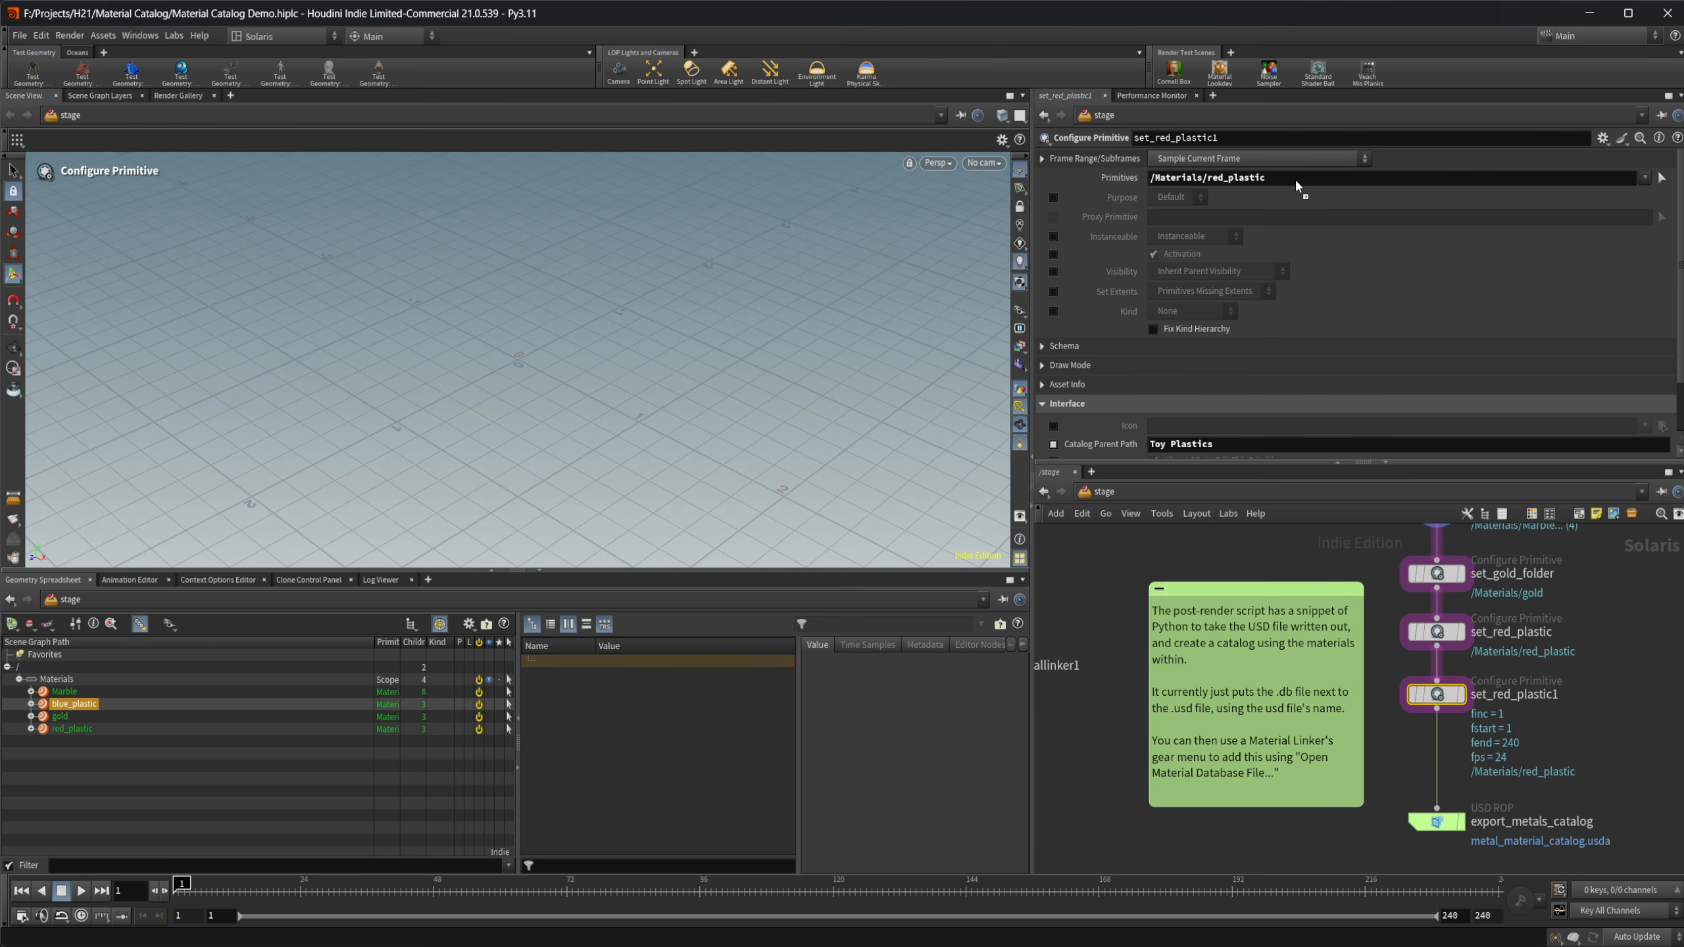
{"action": "left_click_drag", "start_coordinate": [1296, 180], "coordinate": [1297, 181]}
{"action": "scroll", "coordinate": [1243, 407], "scroll_direction": "down", "scroll_amount": 1}
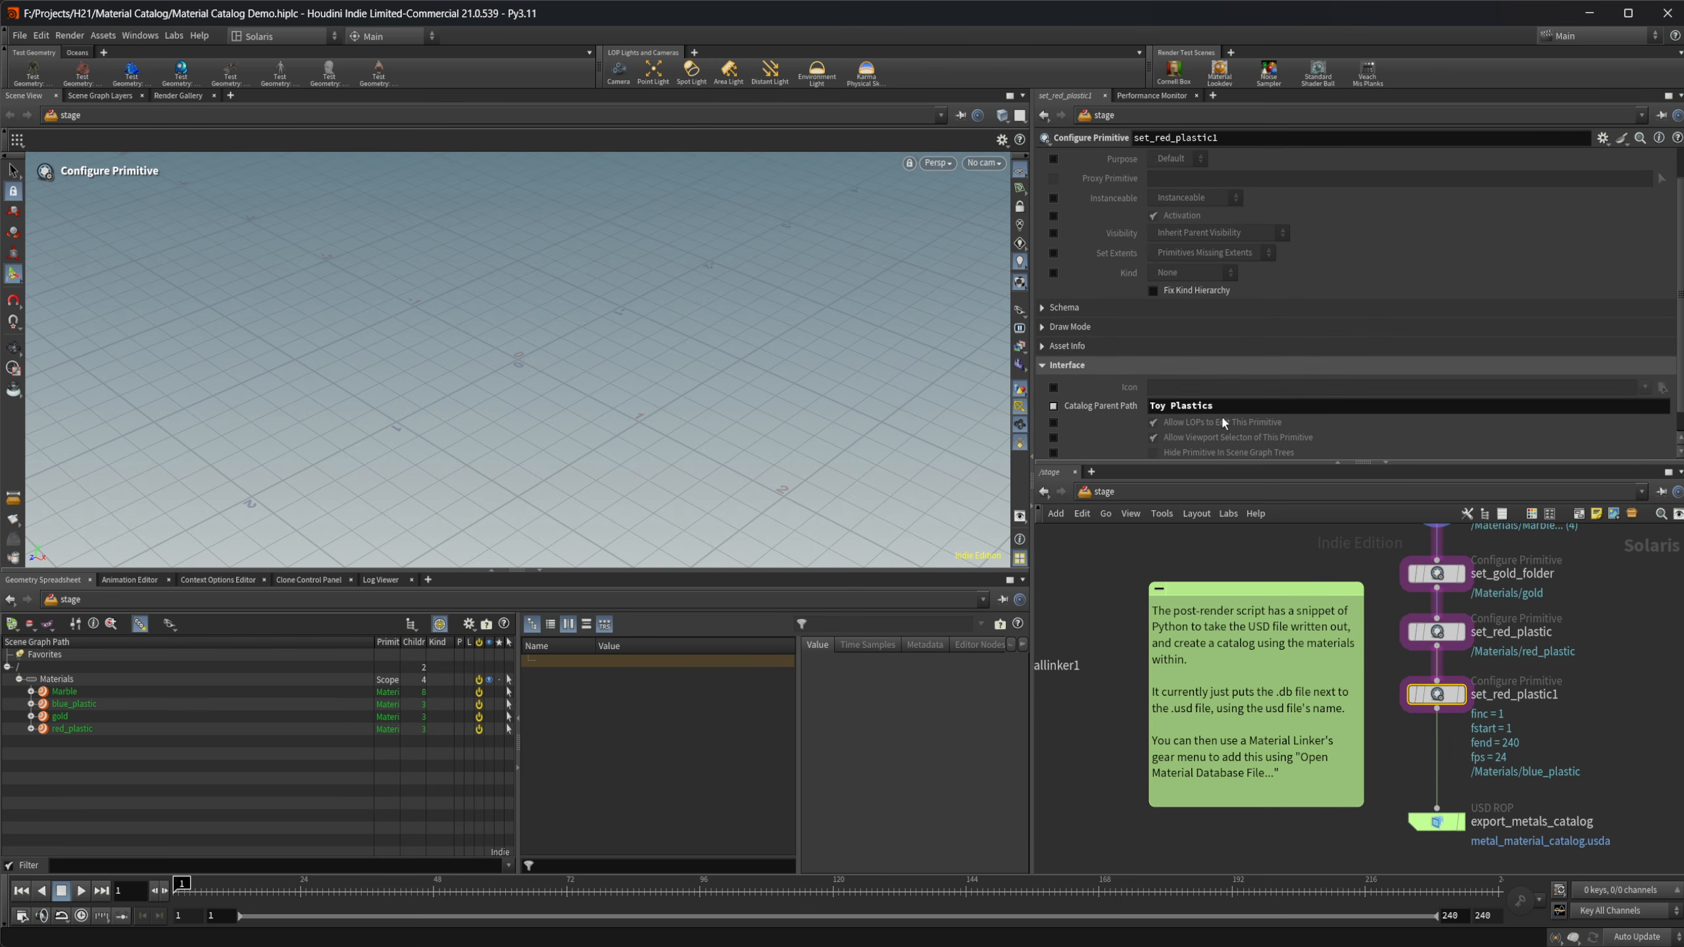
Duplicate the blue plastic Configure Primitive node below itself and set the copy's primitives to /Materials/Marble.
{"action": "left_click_drag", "start_coordinate": [1436, 692], "coordinate": [1442, 751], "text": "alt"}
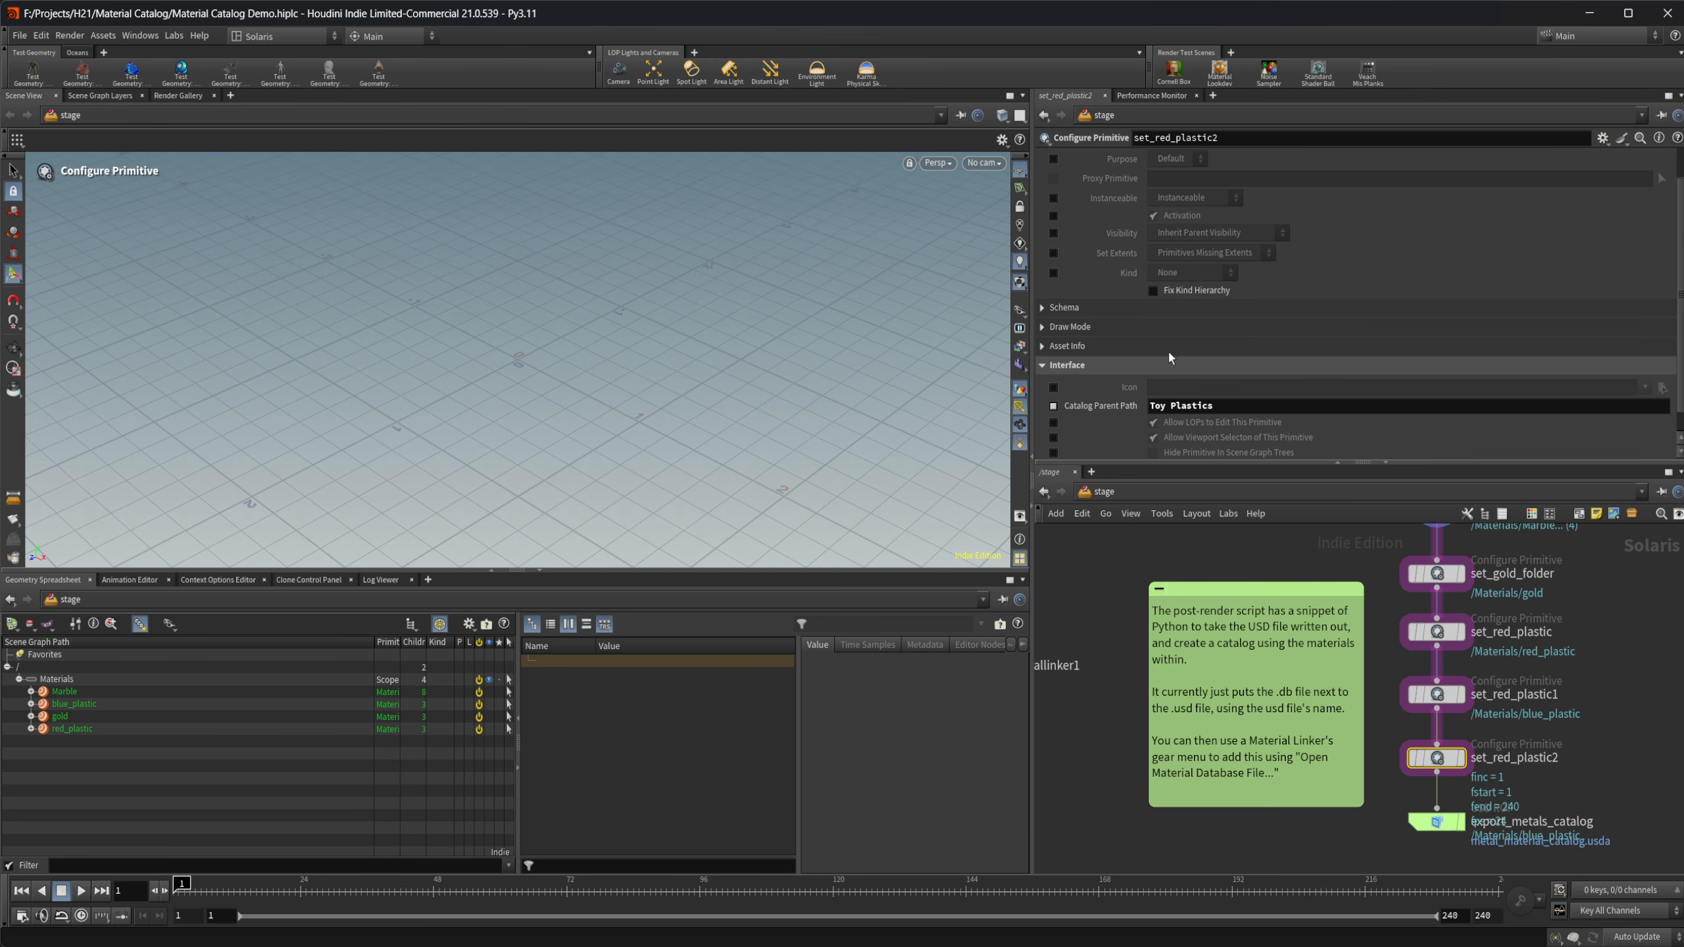
{"action": "scroll", "coordinate": [1168, 350], "scroll_direction": "up", "scroll_amount": 1}
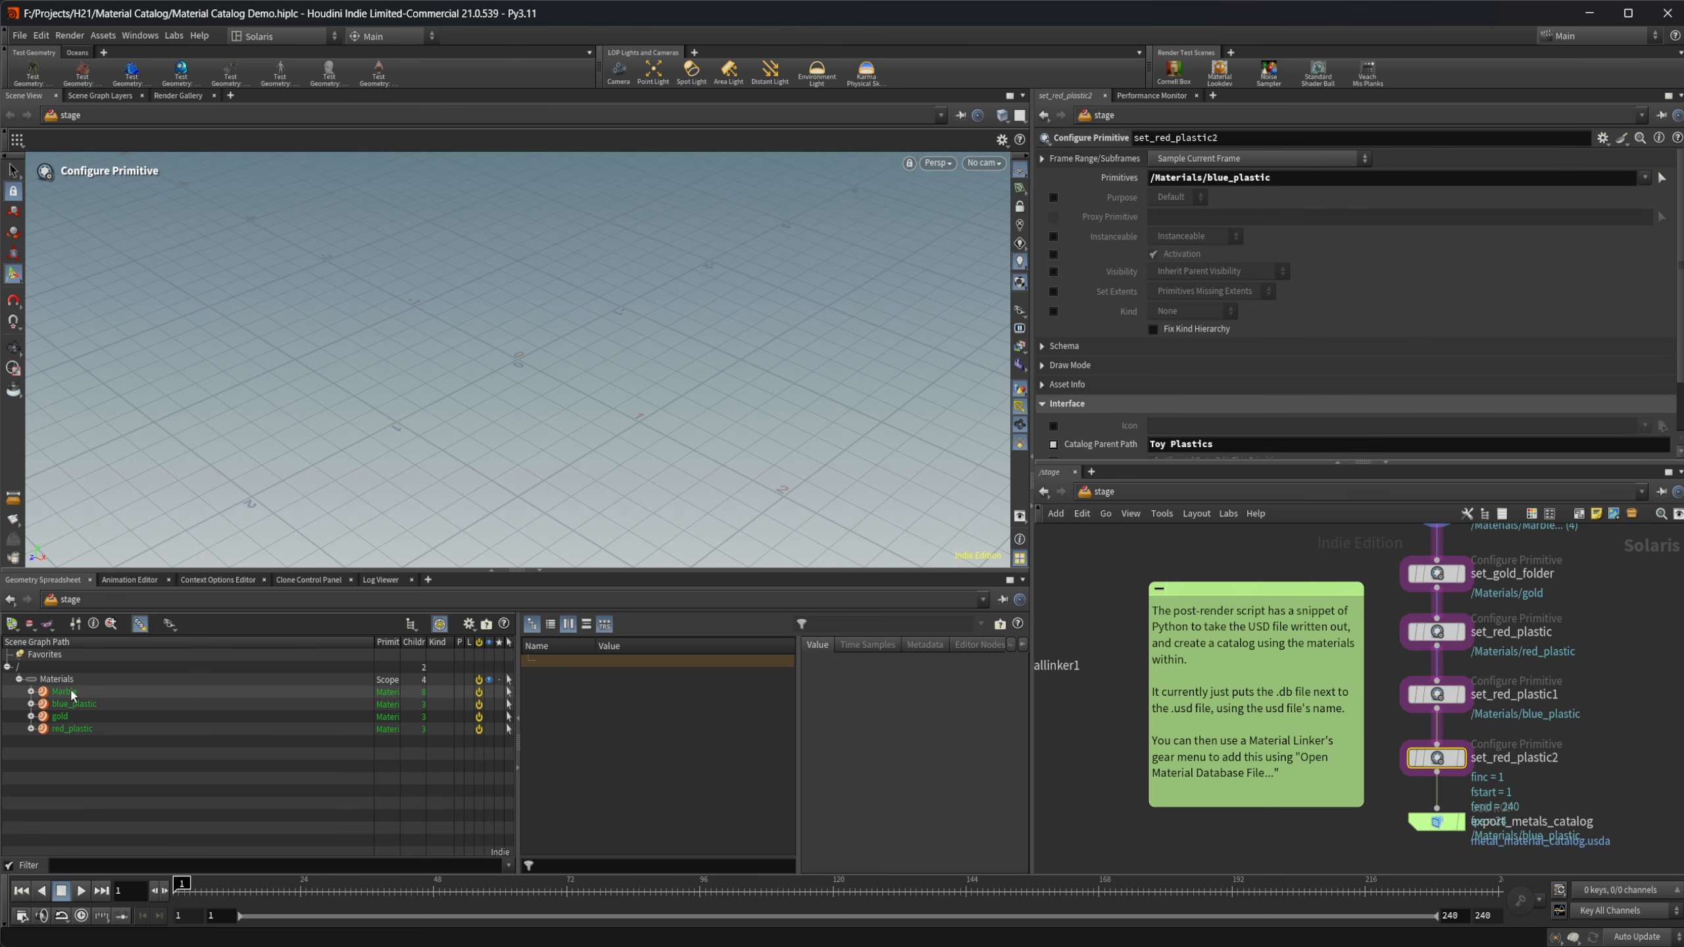
{"action": "left_click_drag", "start_coordinate": [72, 694], "coordinate": [1270, 182]}
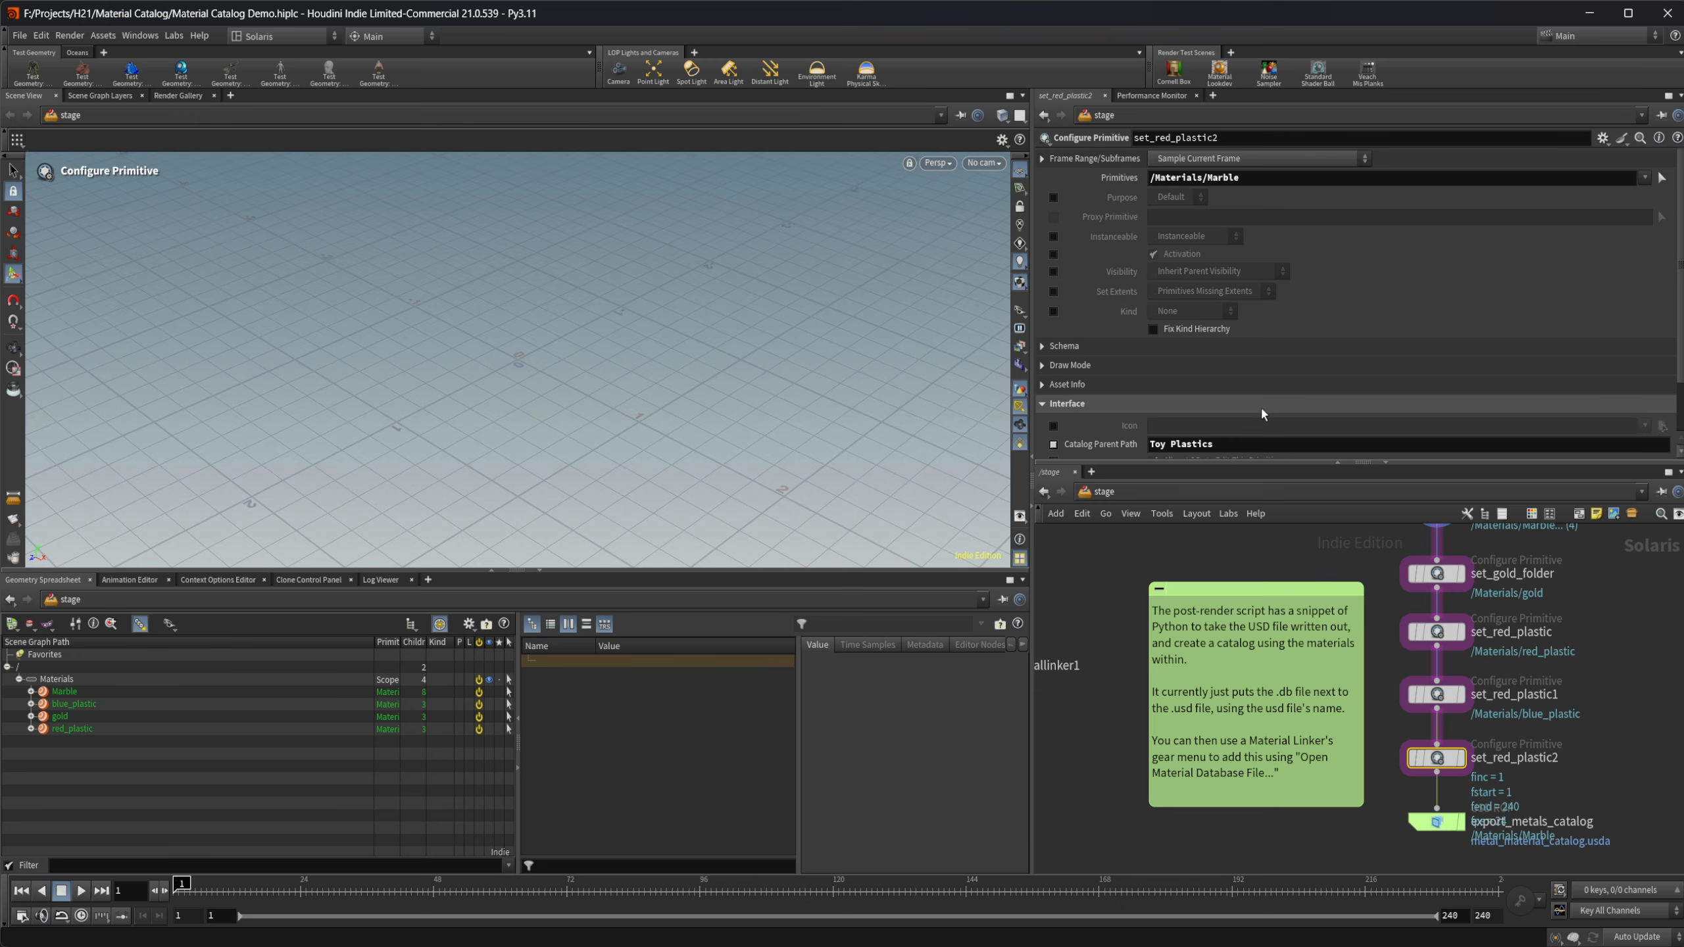
Set the marble Configure Primitive node's catalog parent path to Marbles.
{"action": "triple_click", "coordinate": [1224, 448]}
{"action": "type", "text": "Mar"}
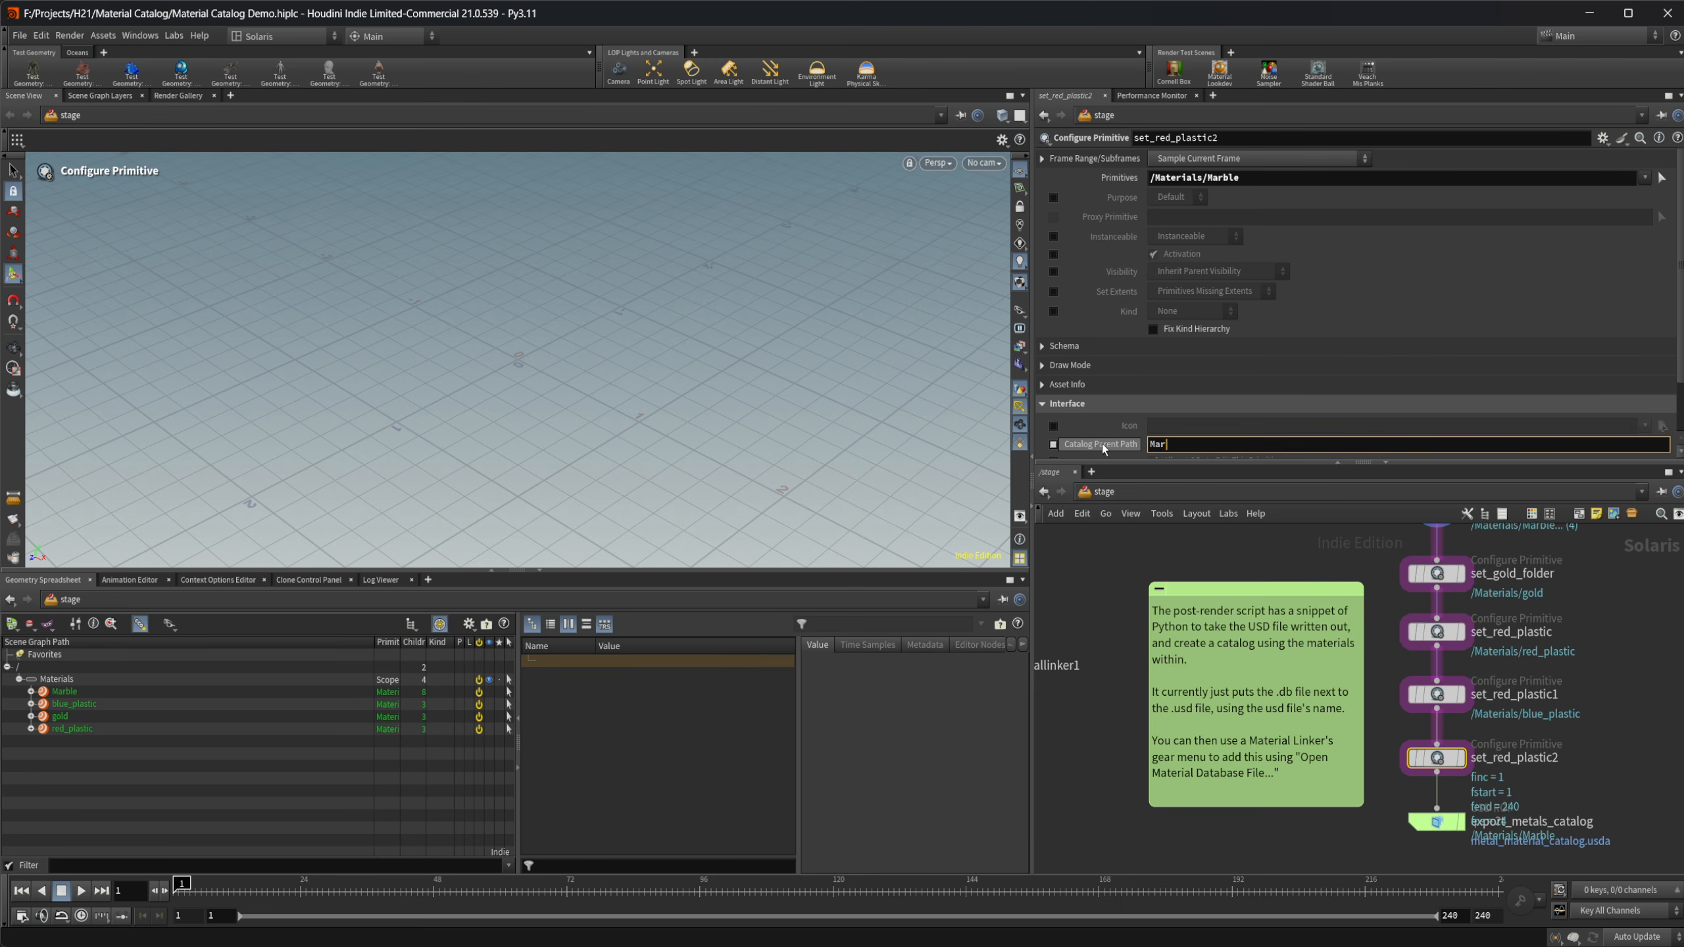
{"action": "type", "text": "bles"}
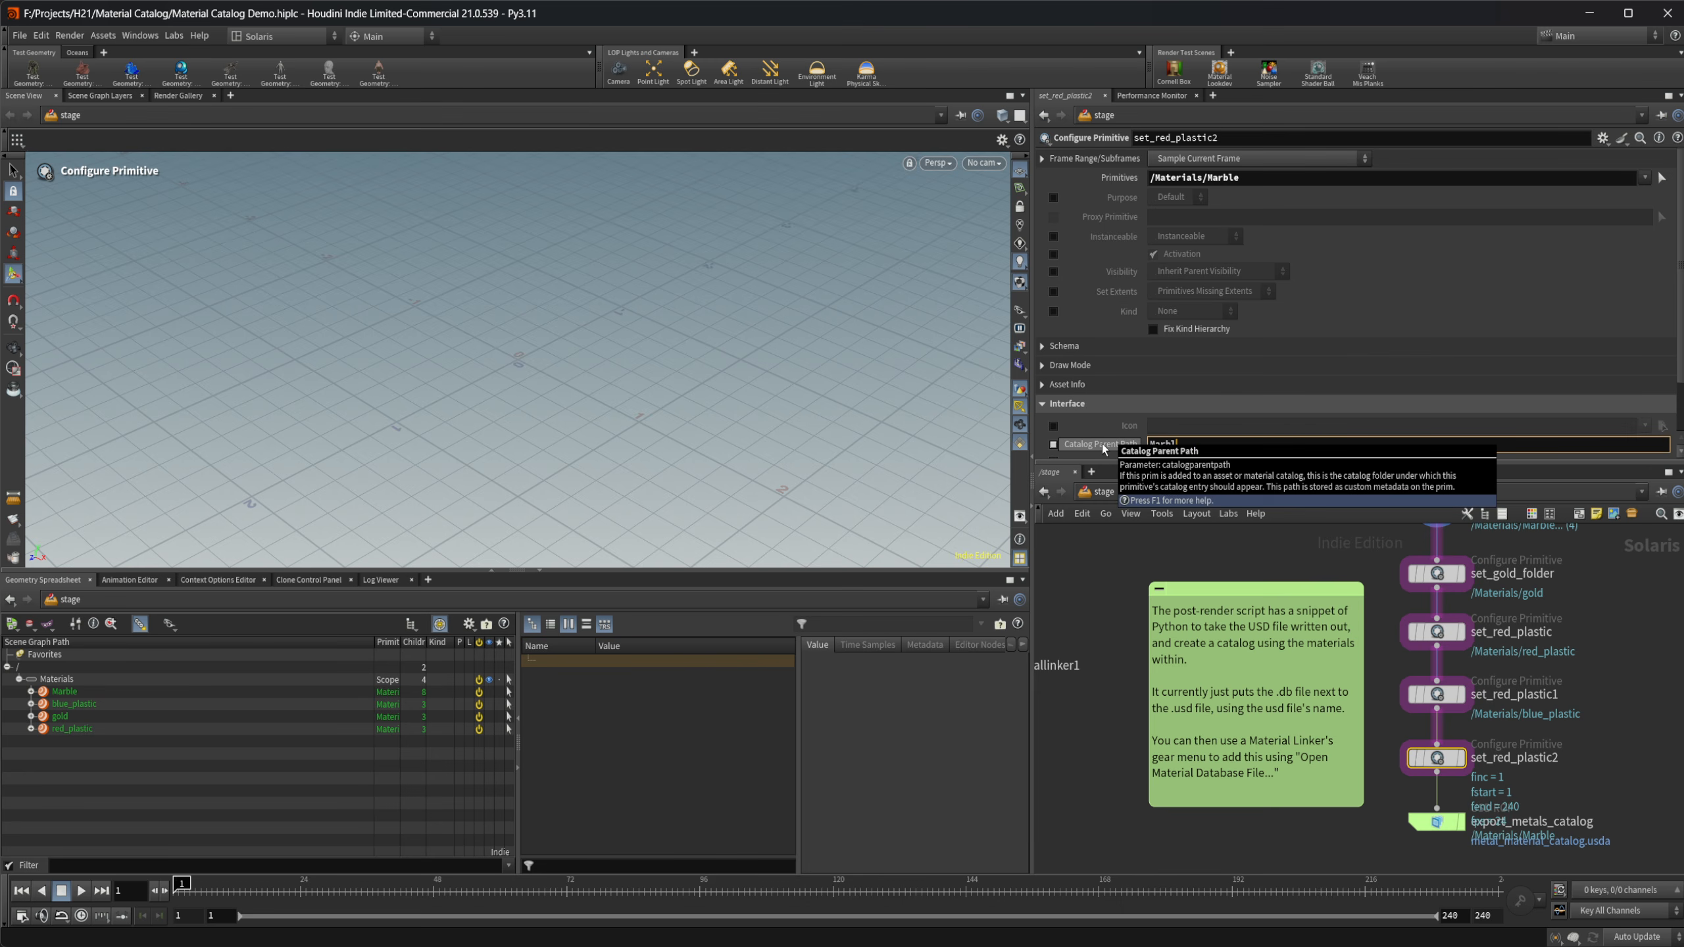
{"action": "key", "text": "Return"}
{"action": "scroll", "coordinate": [1463, 362], "scroll_direction": "down", "scroll_amount": 2}
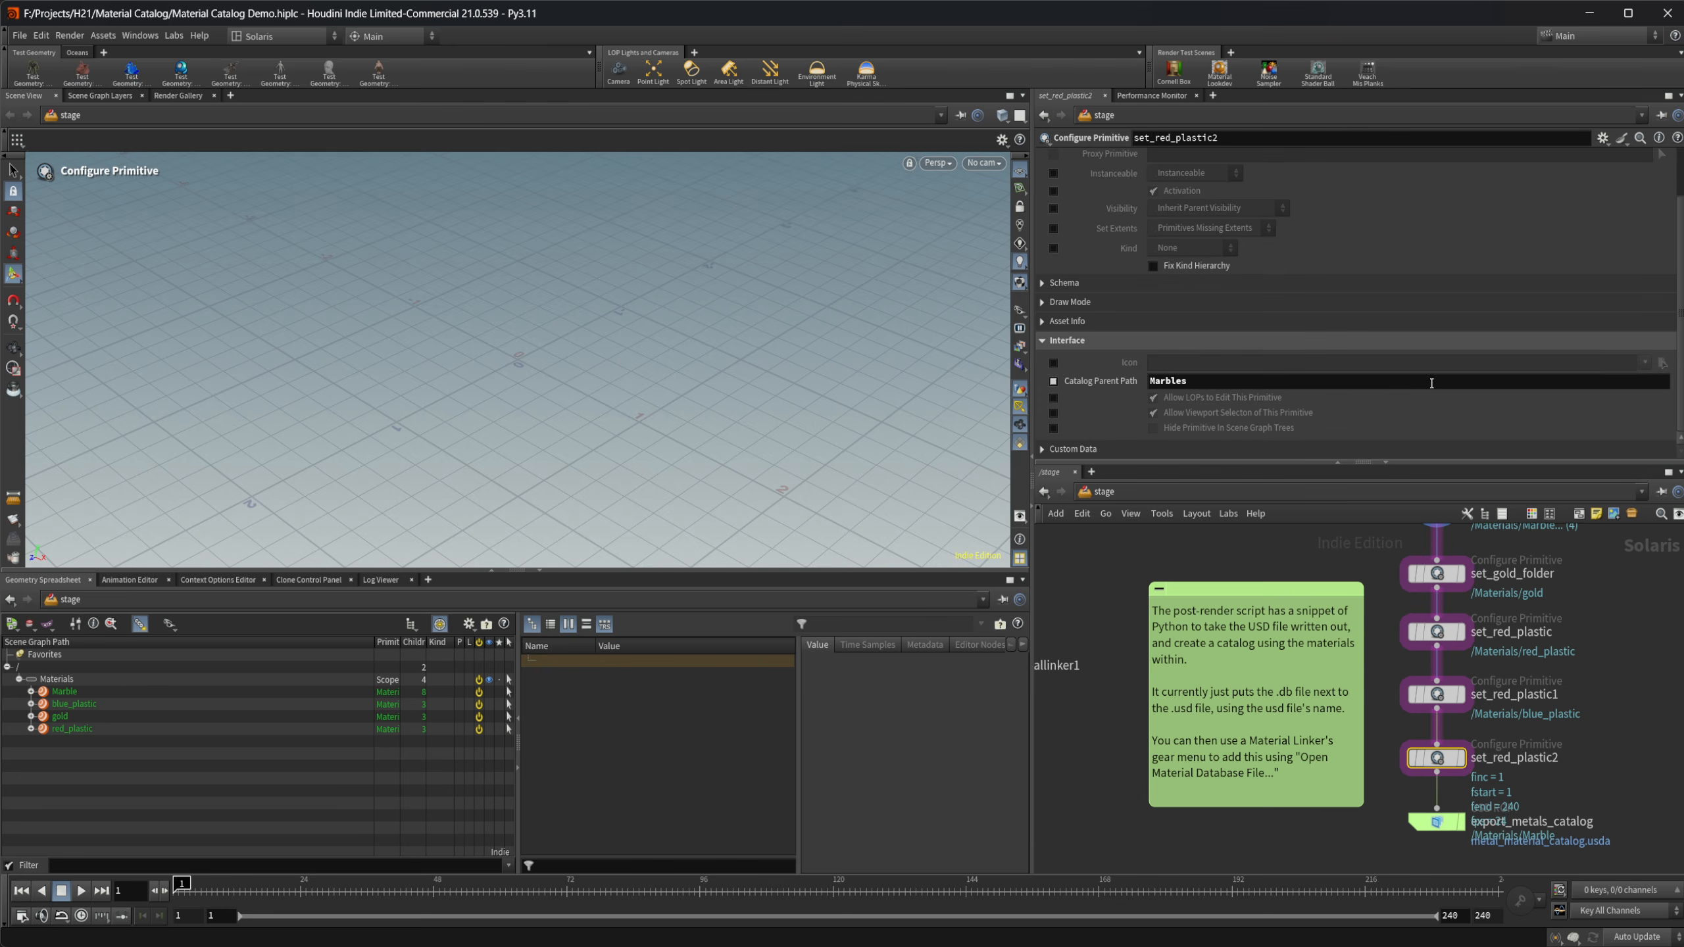
Save the export_metals_catalog USD ROP's output to disk.
{"action": "middle_click_drag", "start_coordinate": [1623, 866], "coordinate": [1610, 809]}
{"action": "left_click", "coordinate": [1419, 765]}
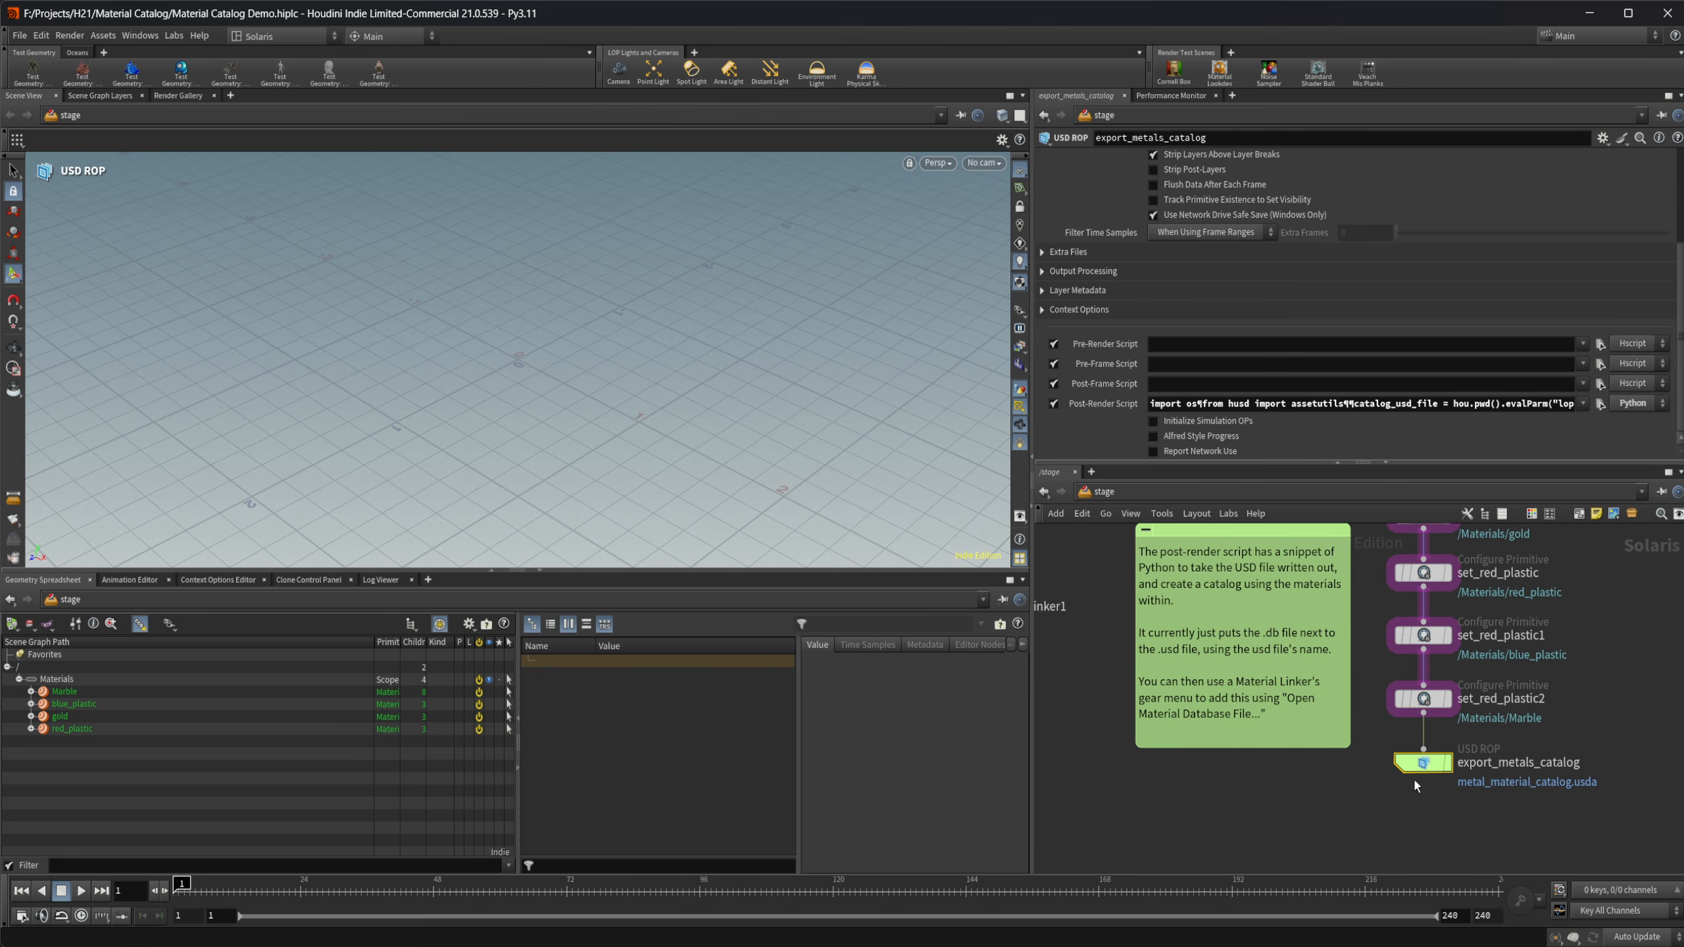
{"action": "scroll", "coordinate": [1113, 311], "scroll_direction": "up", "scroll_amount": 5}
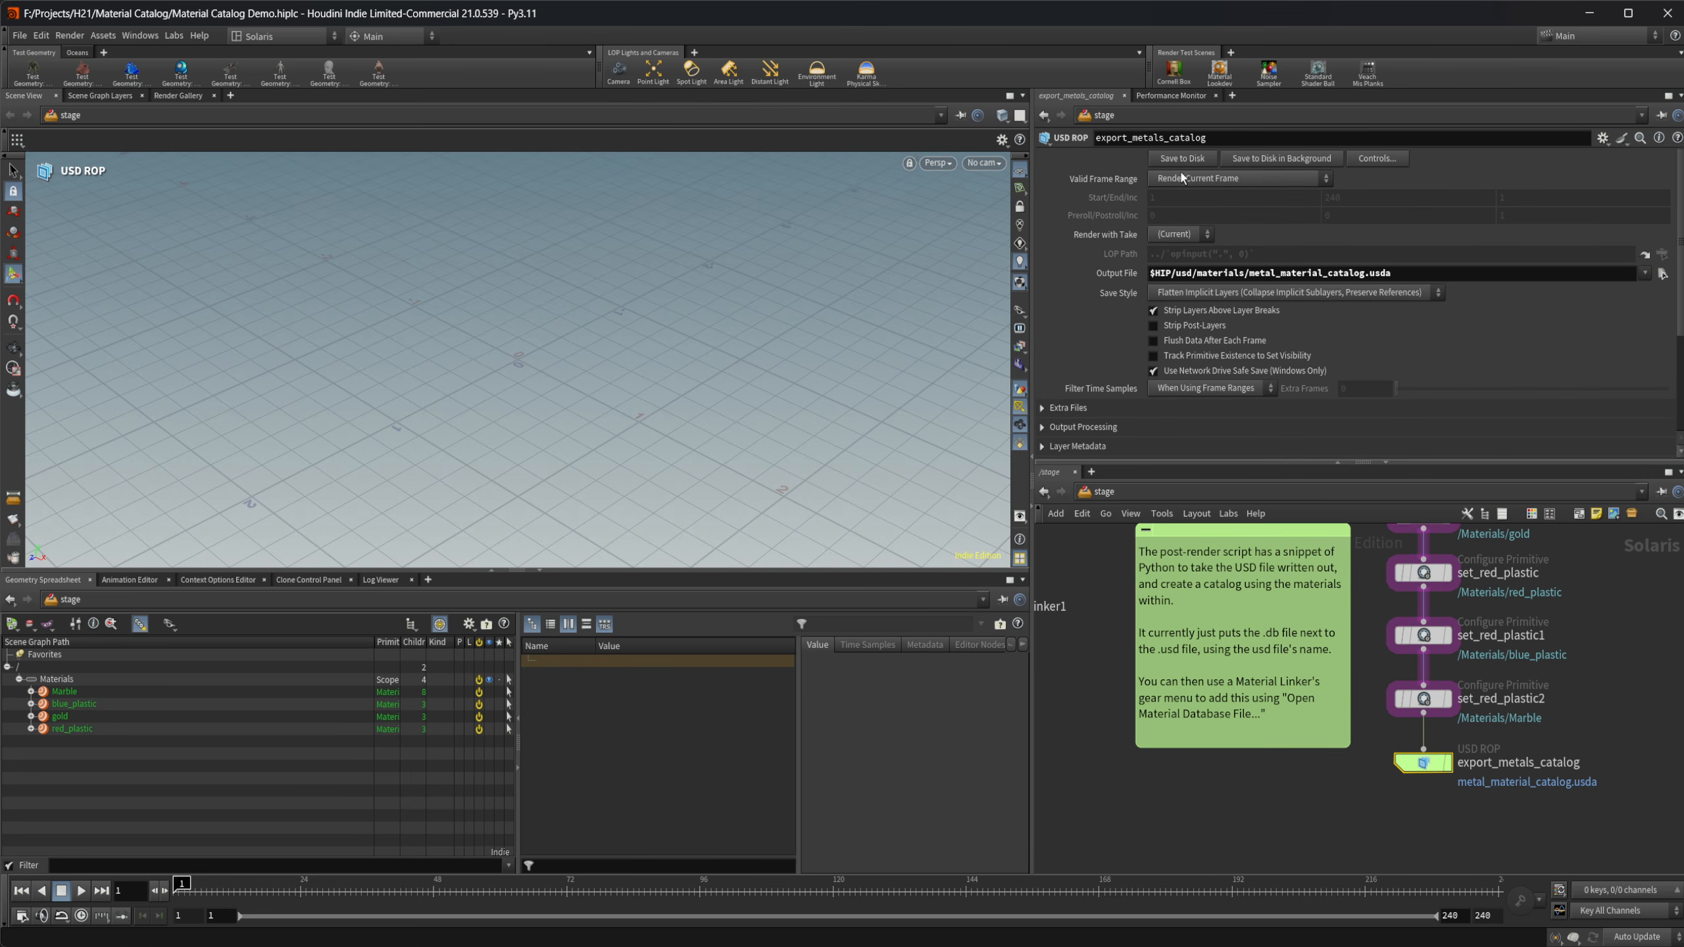
{"action": "left_click", "coordinate": [1181, 159]}
Select the materiallinker1 node and display its material catalog as a grid.
{"action": "middle_click_drag", "start_coordinate": [1179, 768], "coordinate": [1267, 800]}
{"action": "scroll", "coordinate": [1267, 800], "scroll_direction": "down", "scroll_amount": 2}
{"action": "scroll", "coordinate": [1185, 754], "scroll_direction": "up", "scroll_amount": 2}
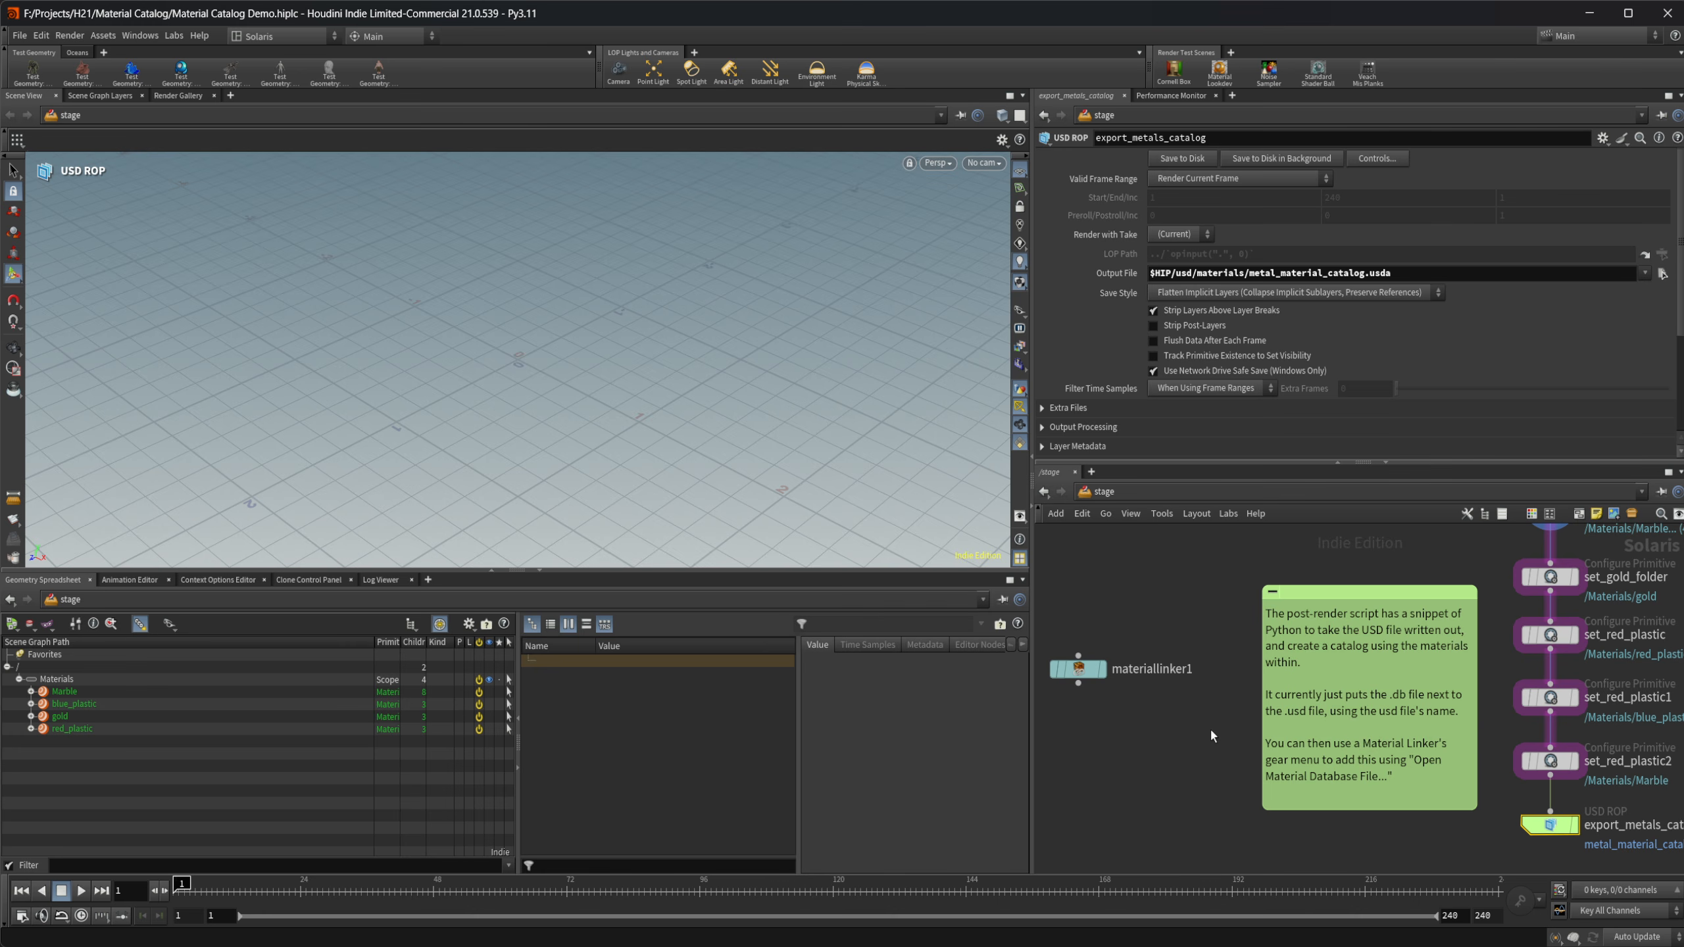
{"action": "middle_click_drag", "start_coordinate": [1211, 731], "coordinate": [1283, 741]}
{"action": "left_click_drag", "start_coordinate": [1160, 684], "coordinate": [1183, 687]}
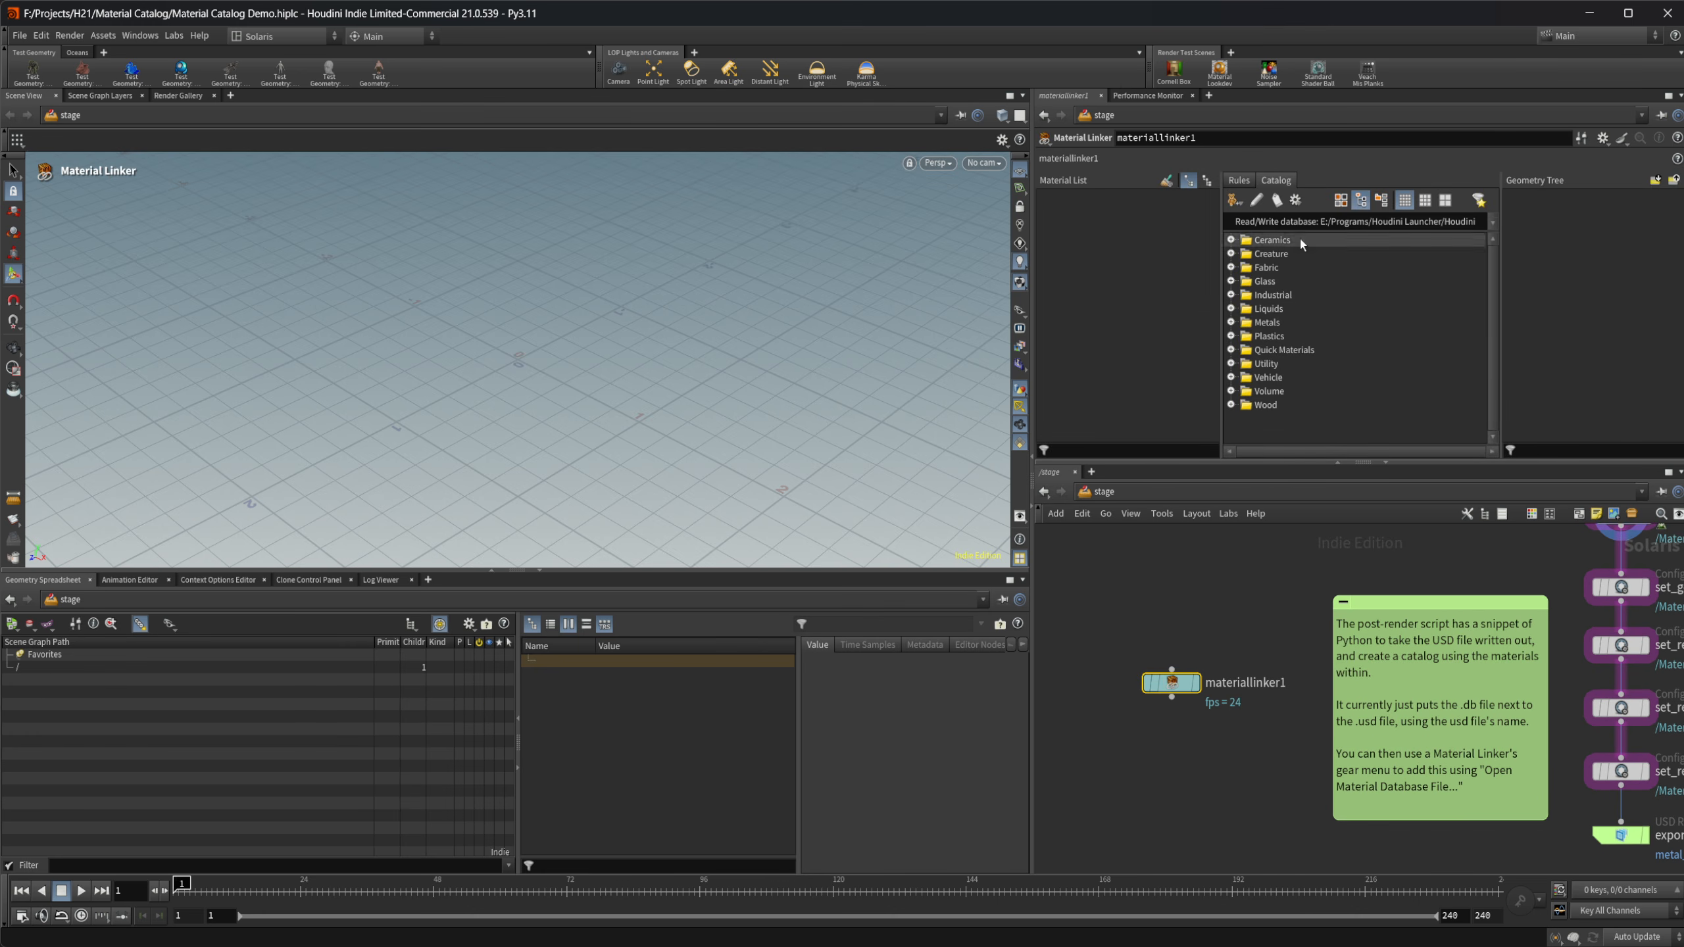
{"action": "left_click", "coordinate": [1340, 200]}
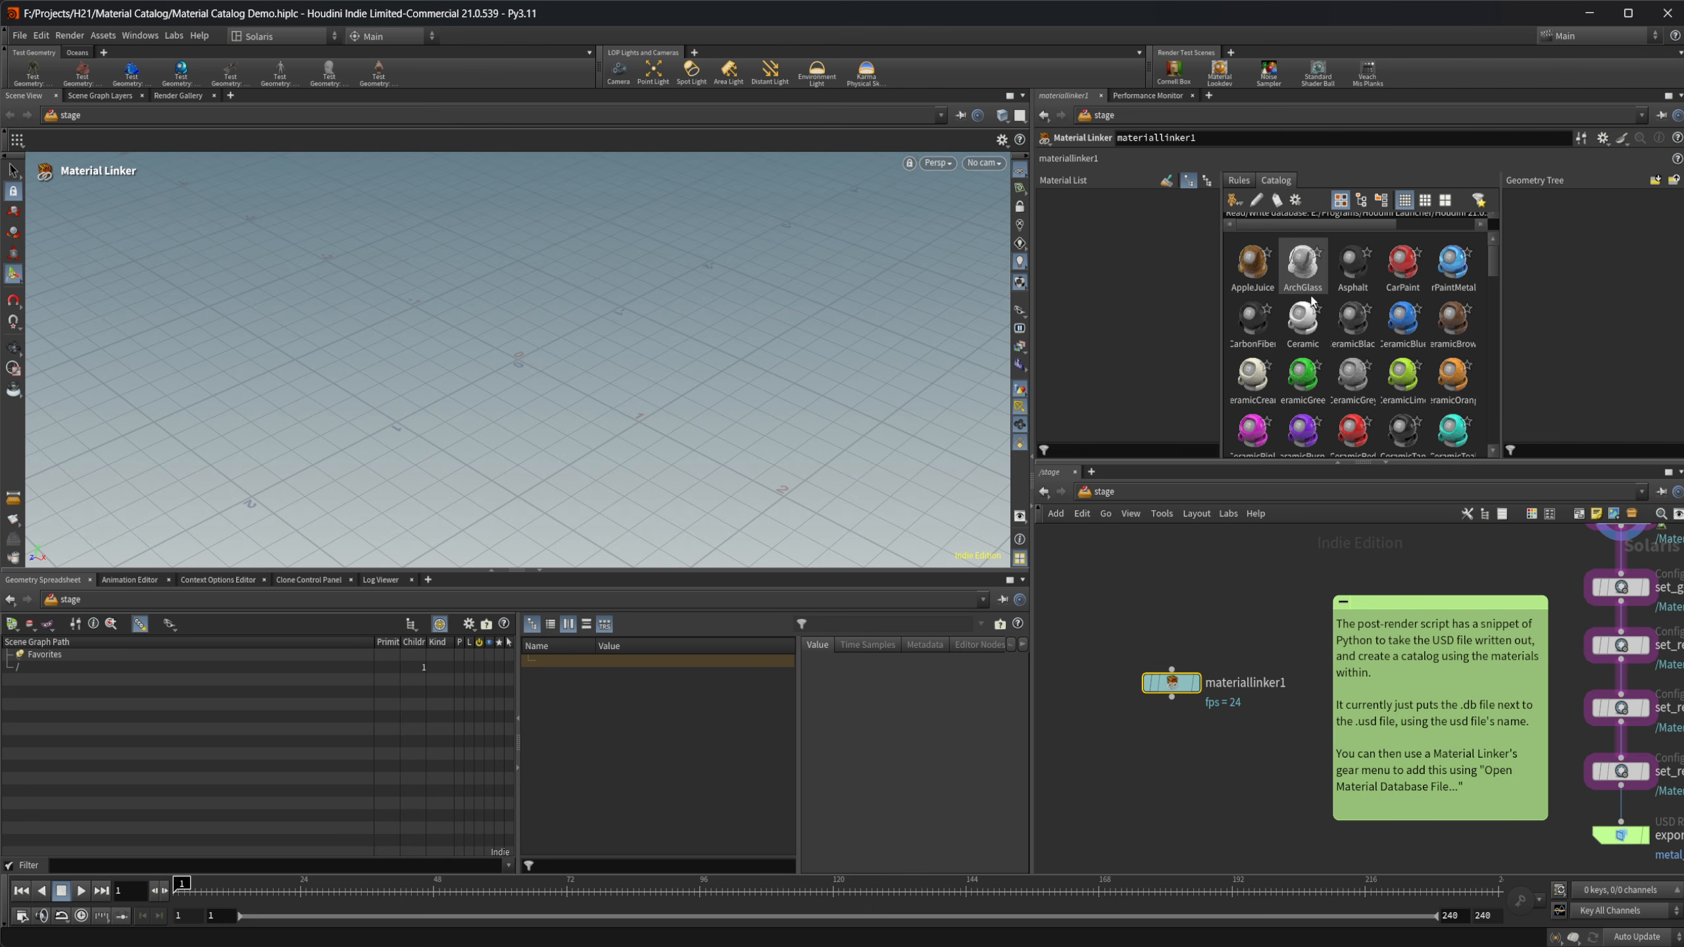
Examine the exported catalog files in the project's usd/materials folder in File Explorer, and close the window.
{"action": "left_click", "coordinate": [1294, 200]}
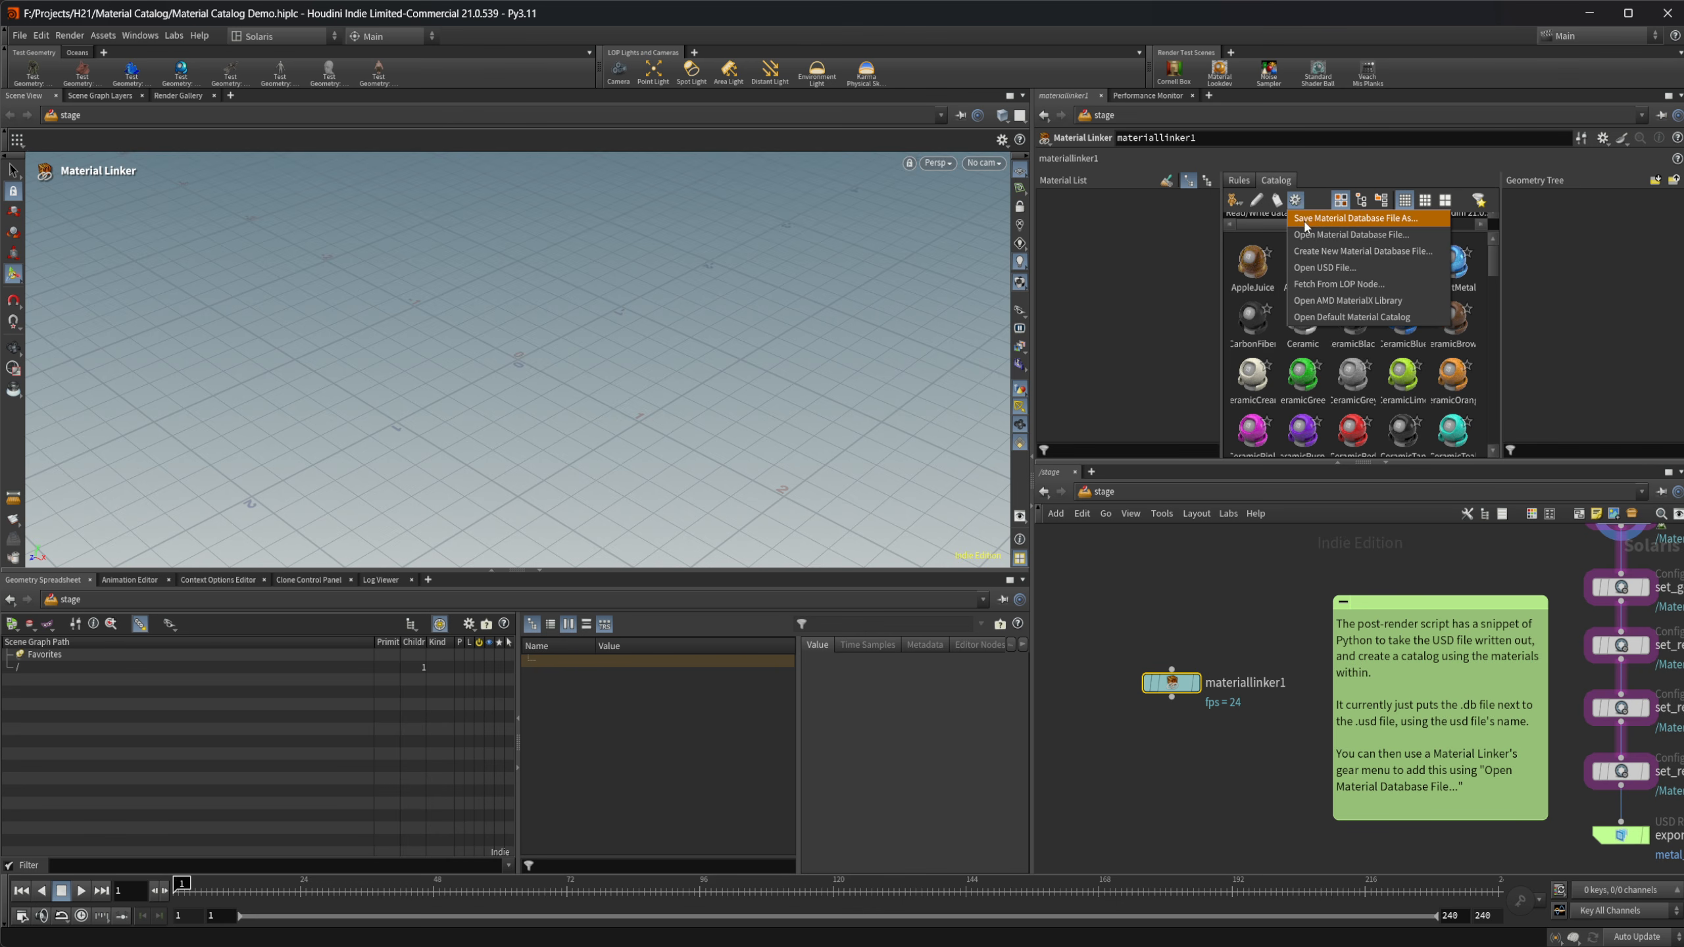
{"action": "left_click", "coordinate": [1313, 236]}
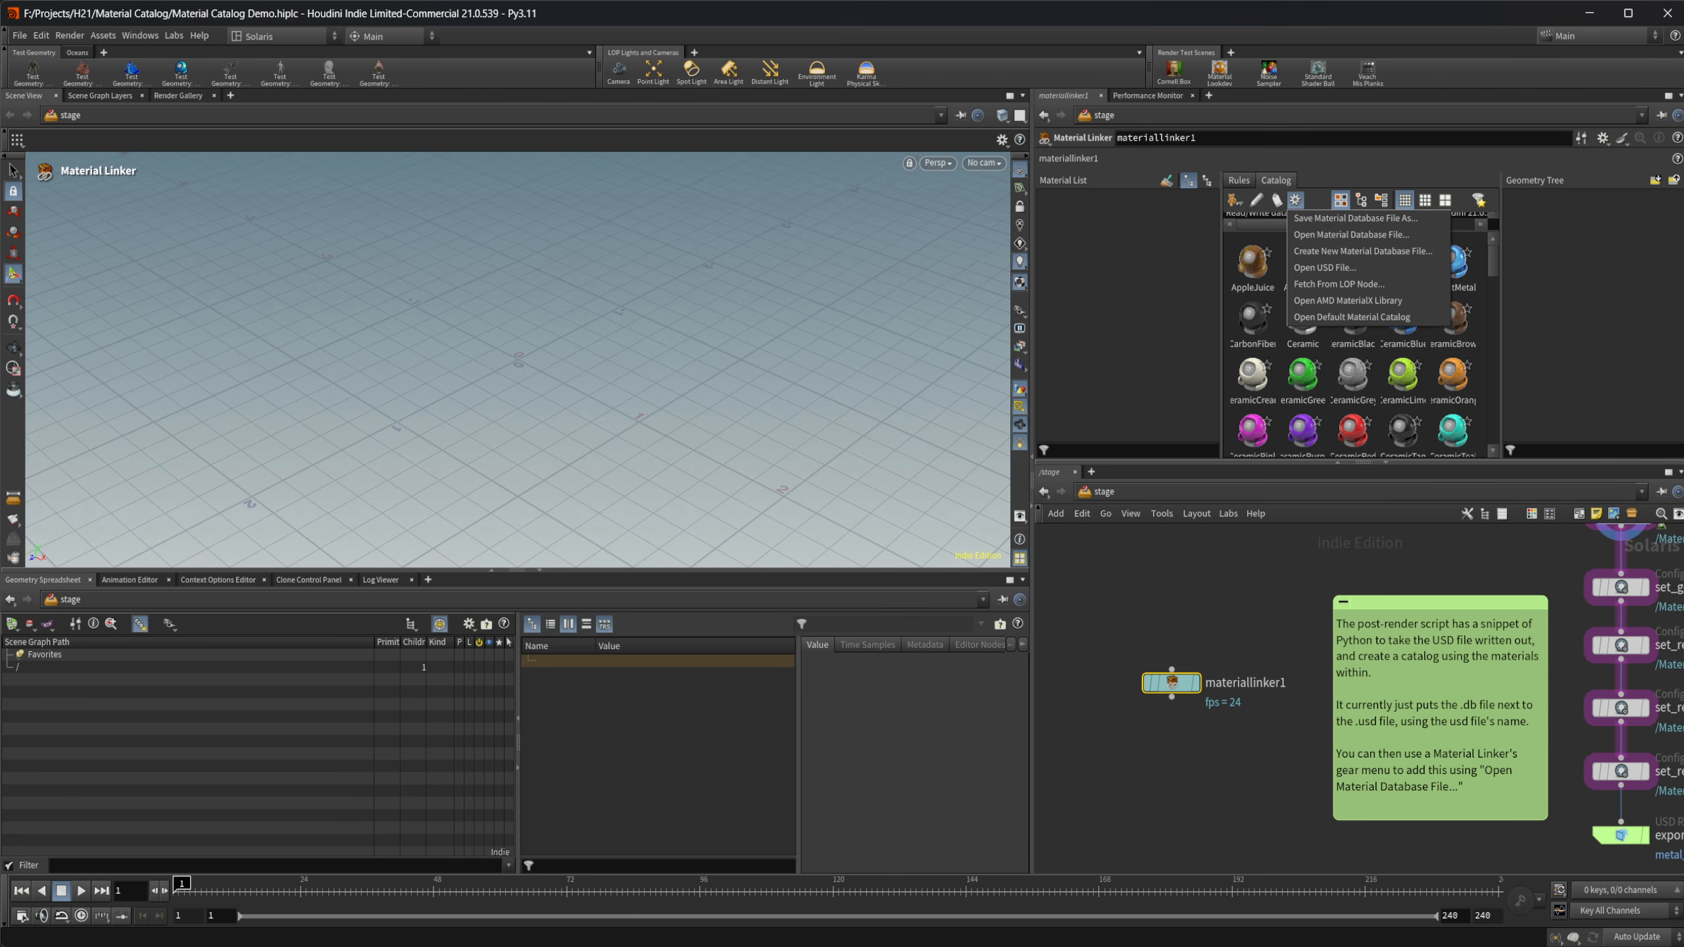
{"action": "left_click_drag", "start_coordinate": [1683, 318], "coordinate": [666, 180]}
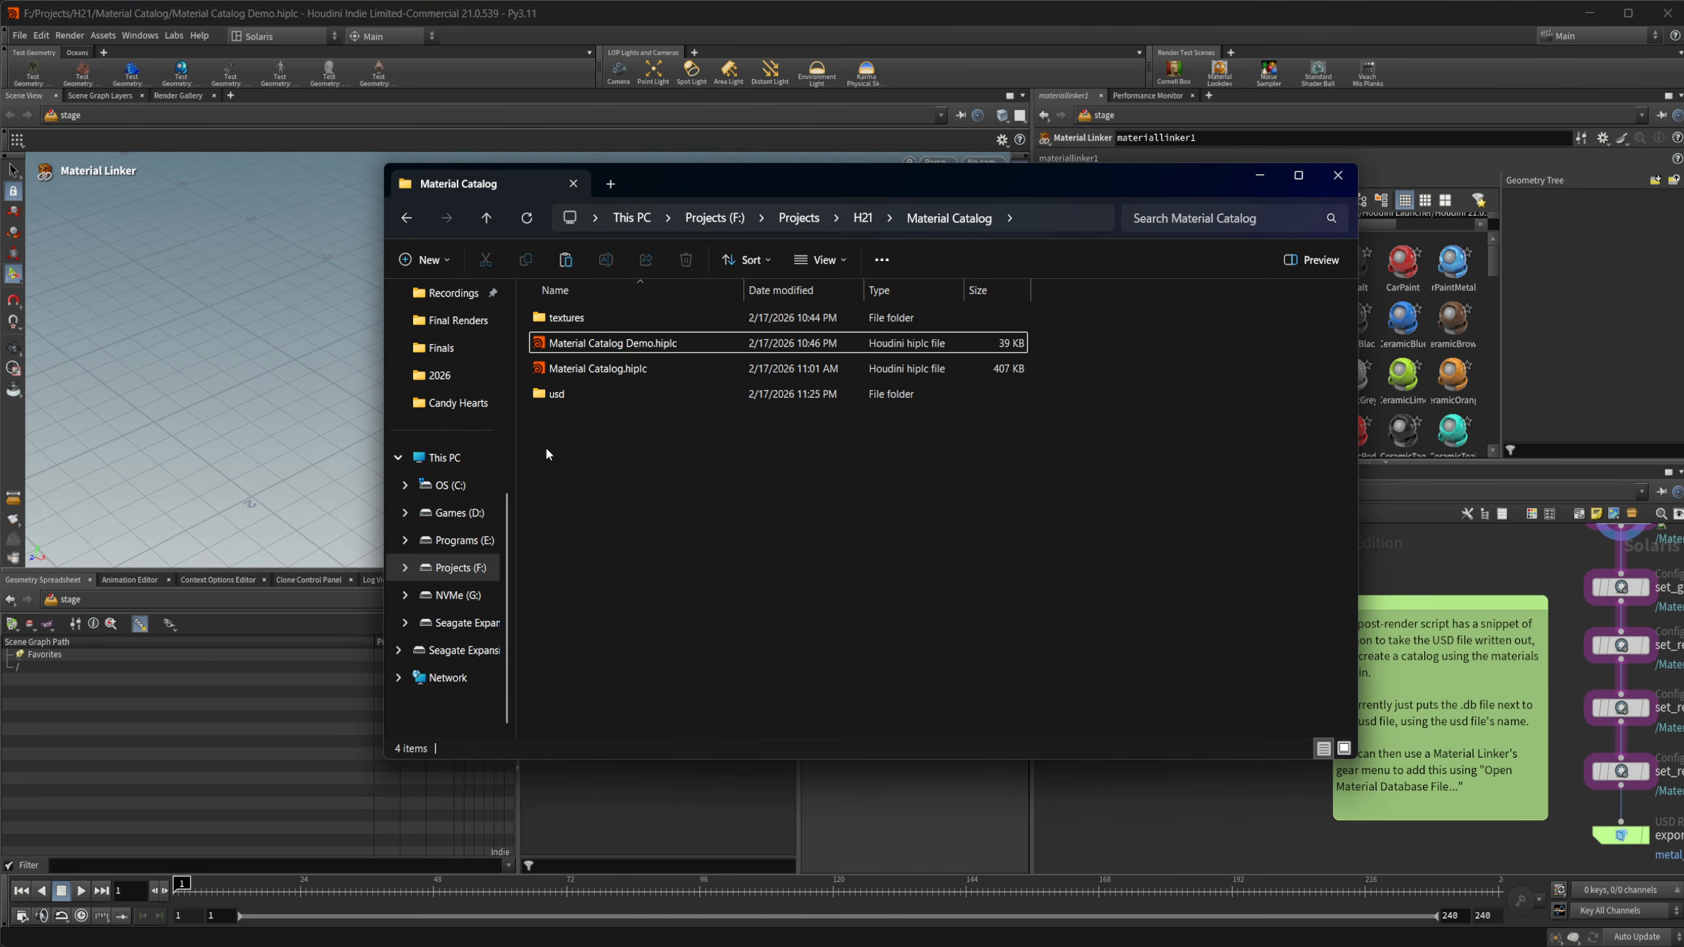
{"action": "double_click", "coordinate": [560, 402]}
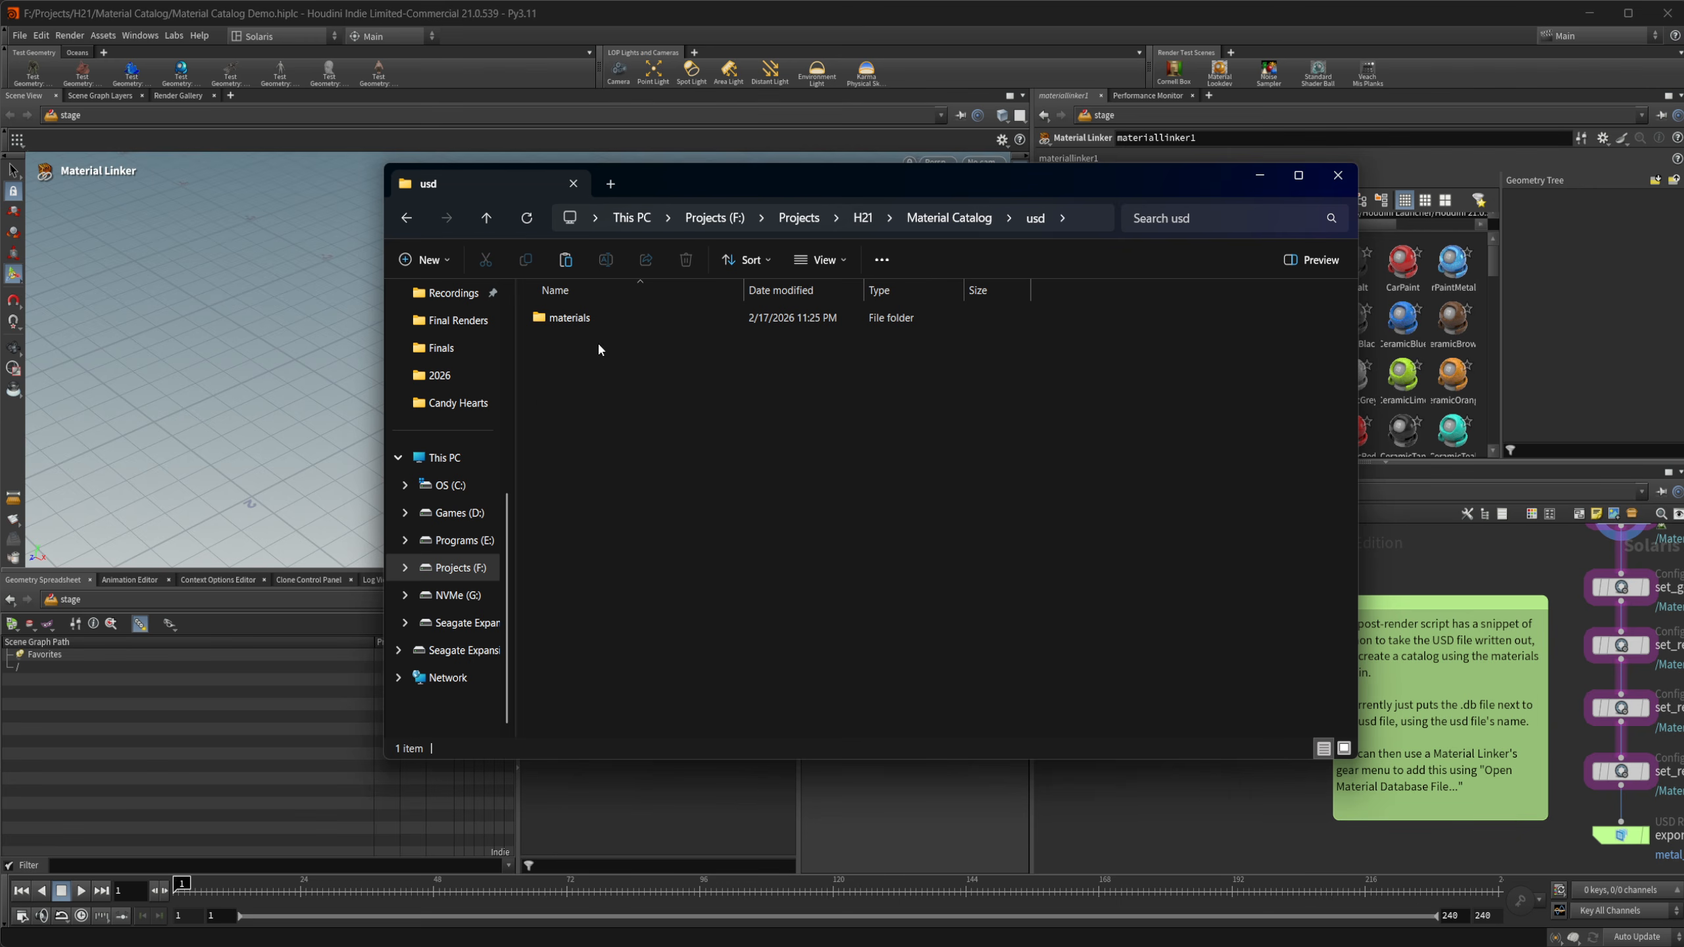
{"action": "double_click", "coordinate": [572, 319]}
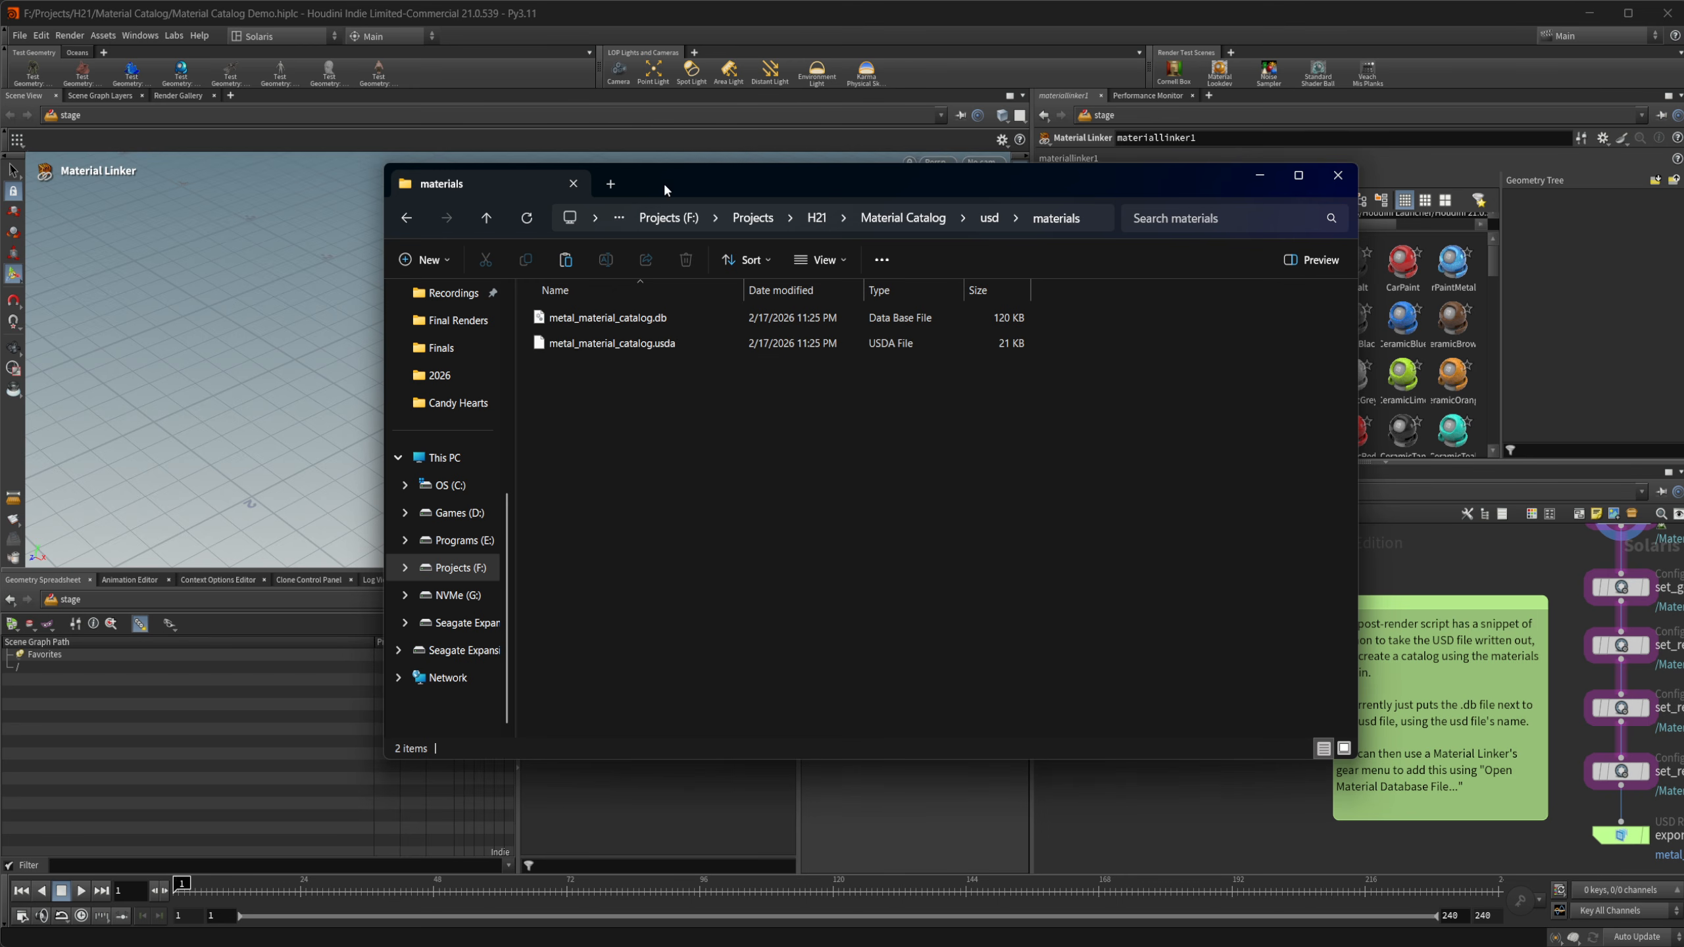
{"action": "left_click", "coordinate": [1339, 175]}
Load metal_material_catalog.db from $HIP/usd/materials as the Material Linker's material database.
{"action": "left_click", "coordinate": [1294, 200]}
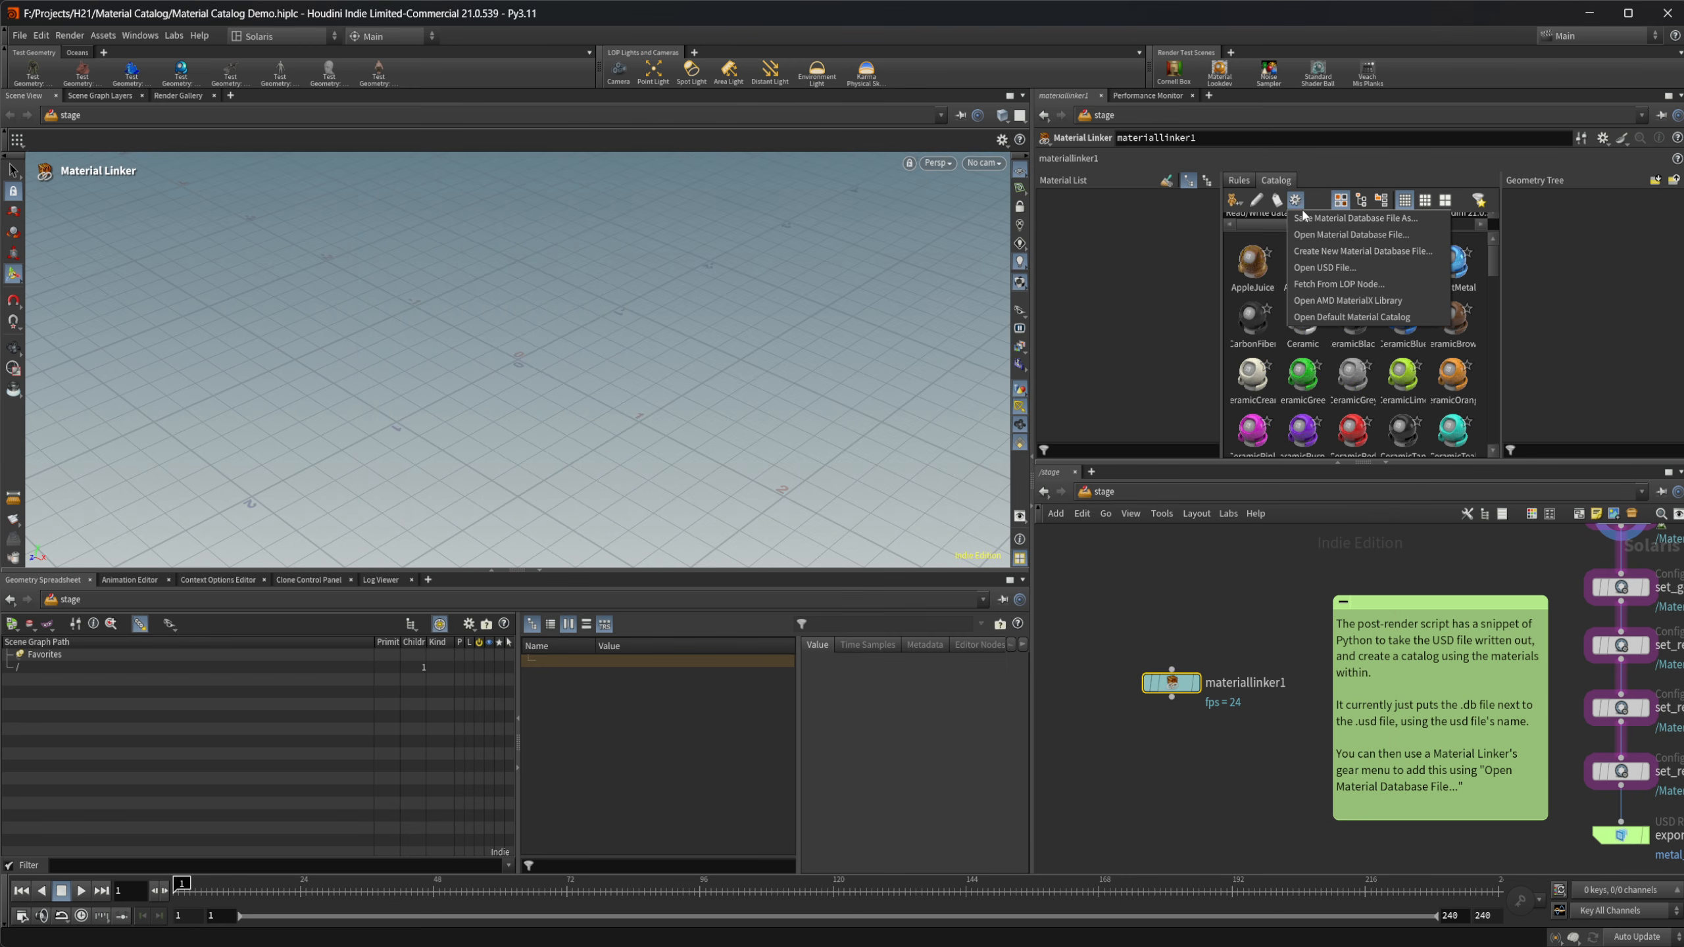
{"action": "left_click", "coordinate": [1353, 237]}
{"action": "left_click", "coordinate": [1011, 219]}
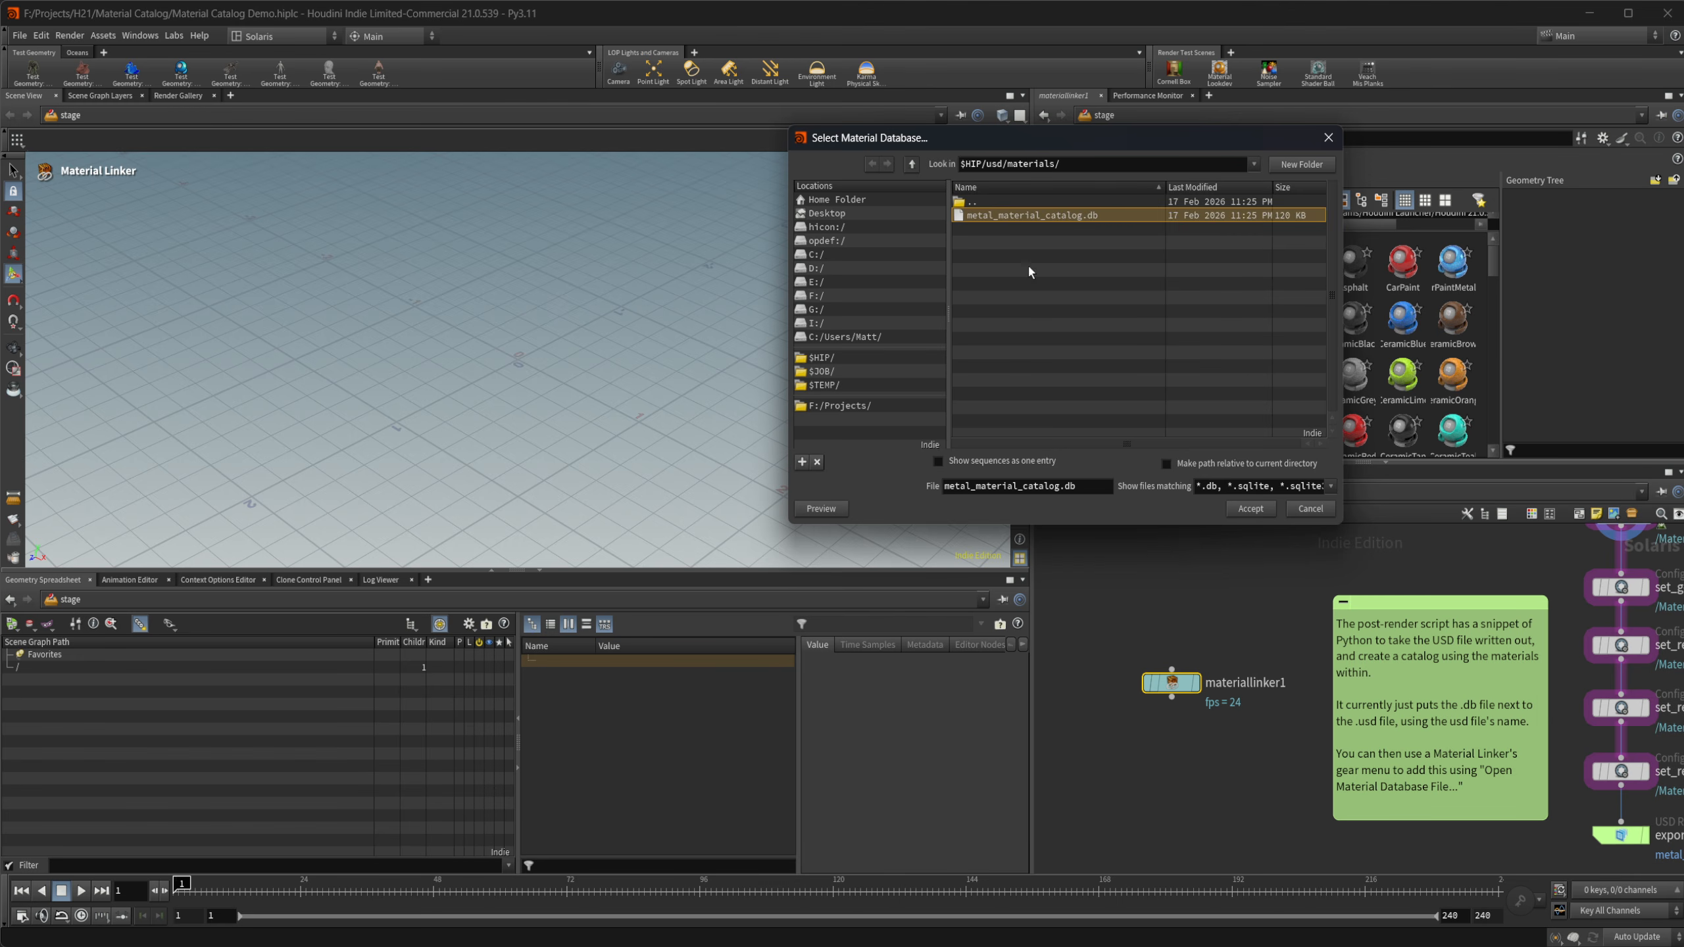
{"action": "left_click", "coordinate": [1251, 509]}
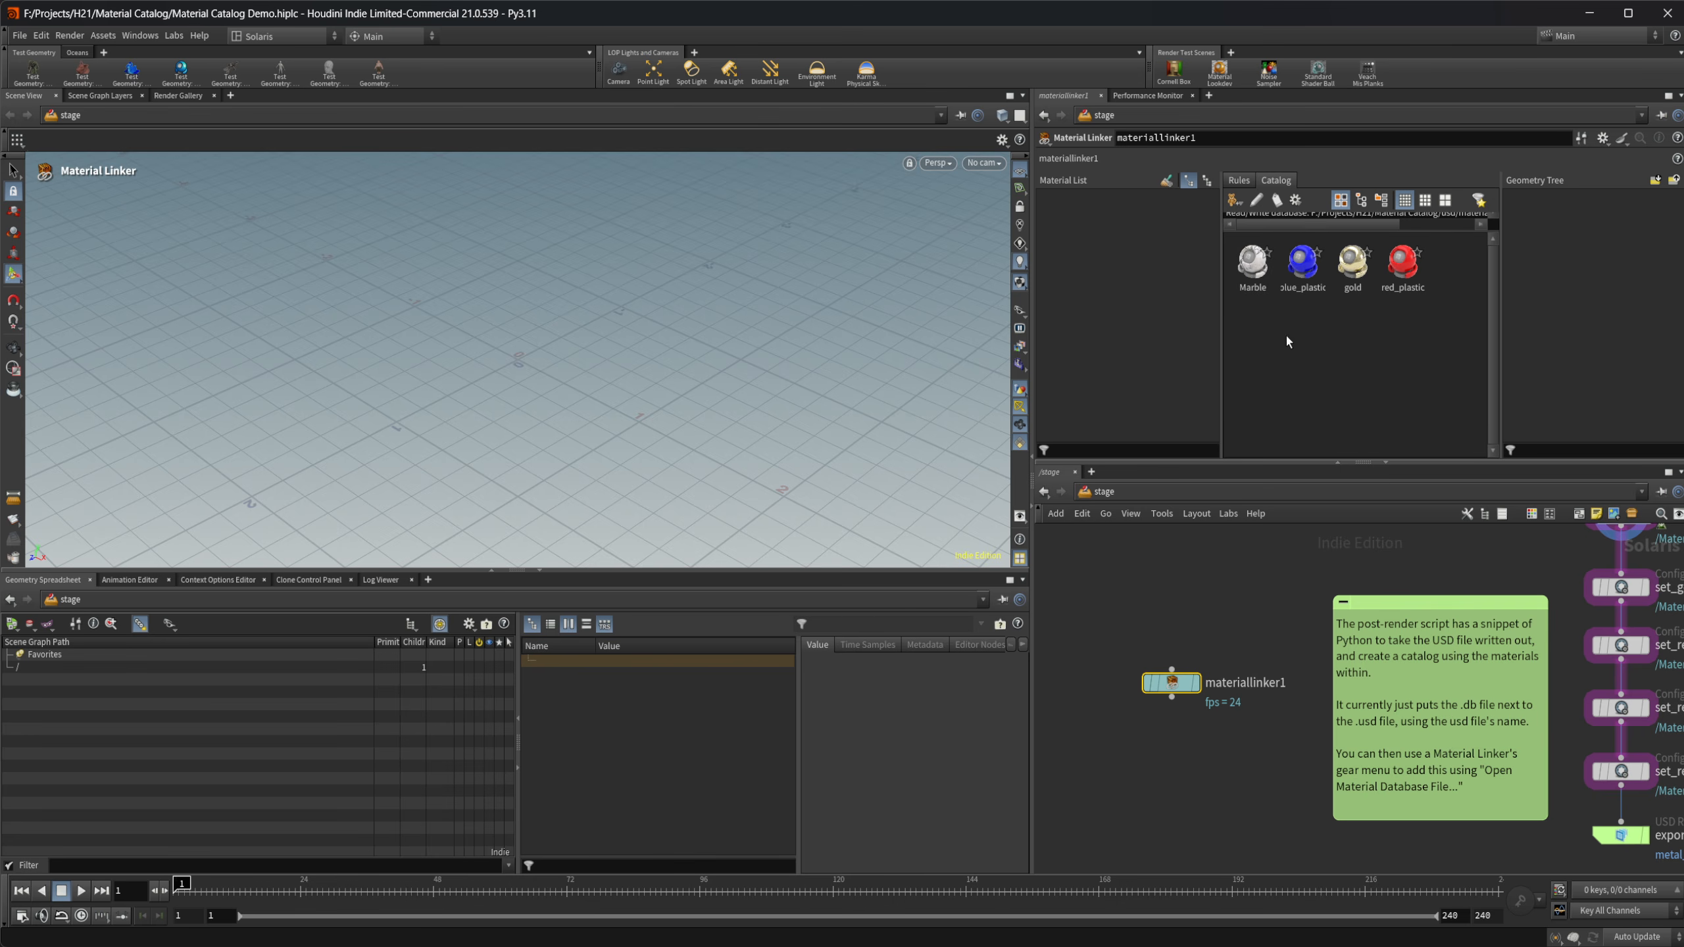
Add a Test Geometry: Shader Ball node above materiallinker1, wire it into the linker's input and select the linker.
{"action": "key", "text": "Tab"}
{"action": "type", "text": "shader"}
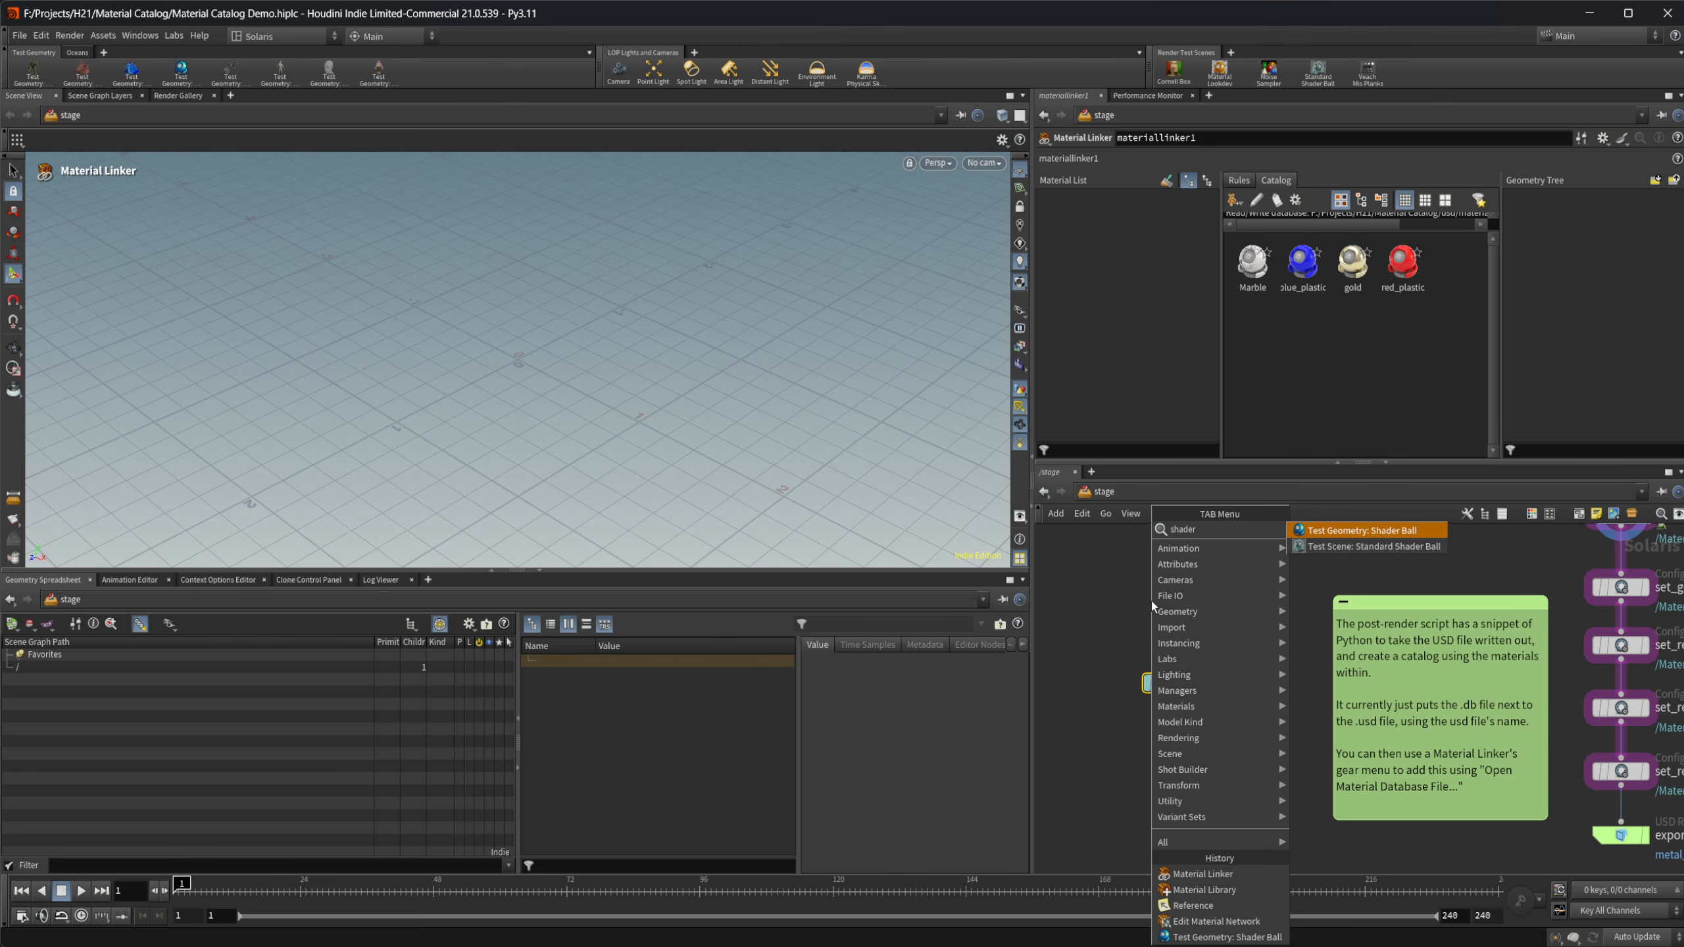
{"action": "key", "text": "Return"}
{"action": "left_click", "coordinate": [1151, 600]}
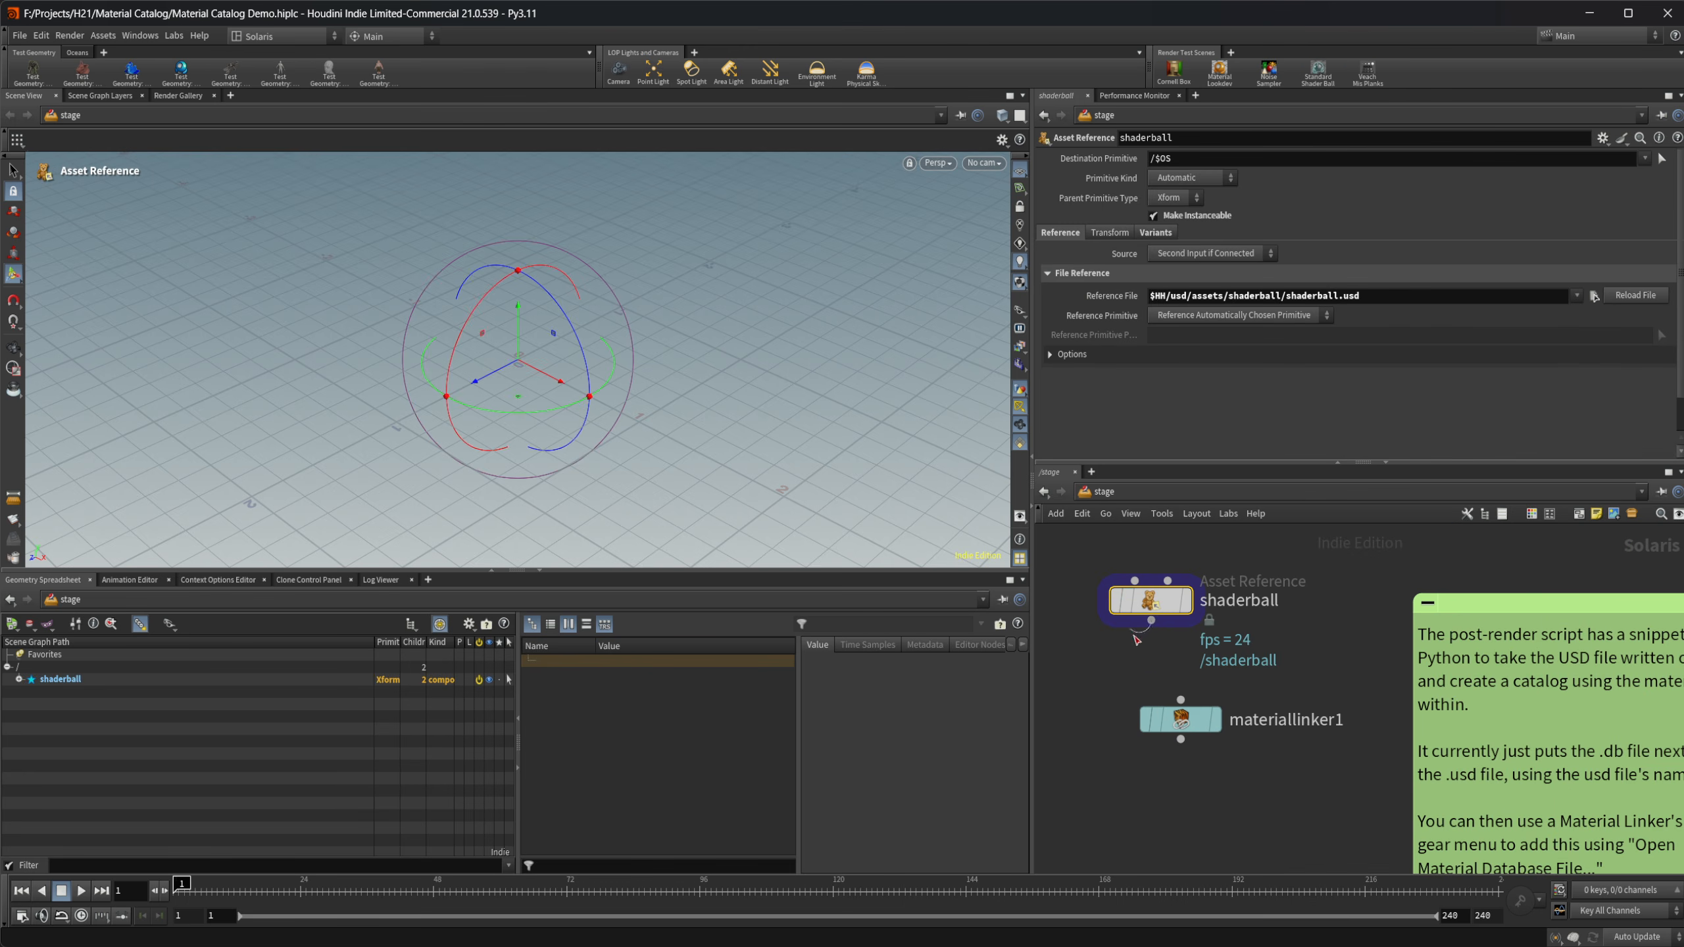
{"action": "left_click_drag", "start_coordinate": [1129, 603], "coordinate": [1159, 608]}
{"action": "left_click", "coordinate": [1189, 721]}
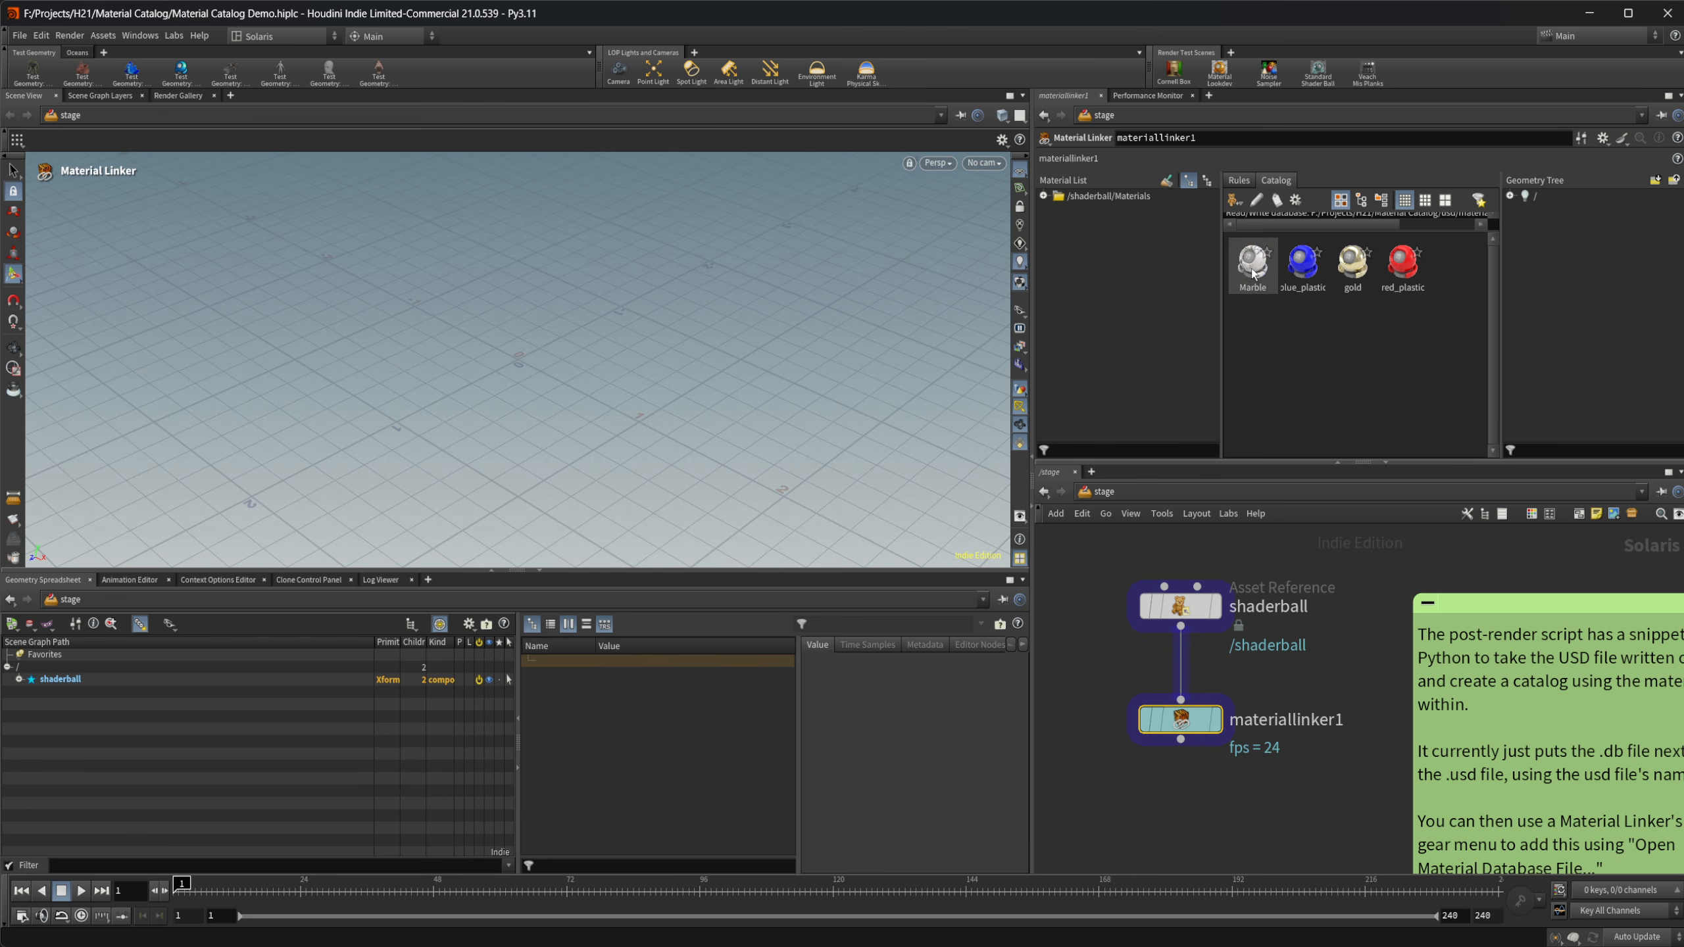
Add Marble, blue_plastic and red_plastic from the catalog to the Material Linker's material list.
{"action": "left_click_drag", "start_coordinate": [1250, 275], "coordinate": [1187, 296]}
{"action": "left_click_drag", "start_coordinate": [1303, 265], "coordinate": [1210, 302]}
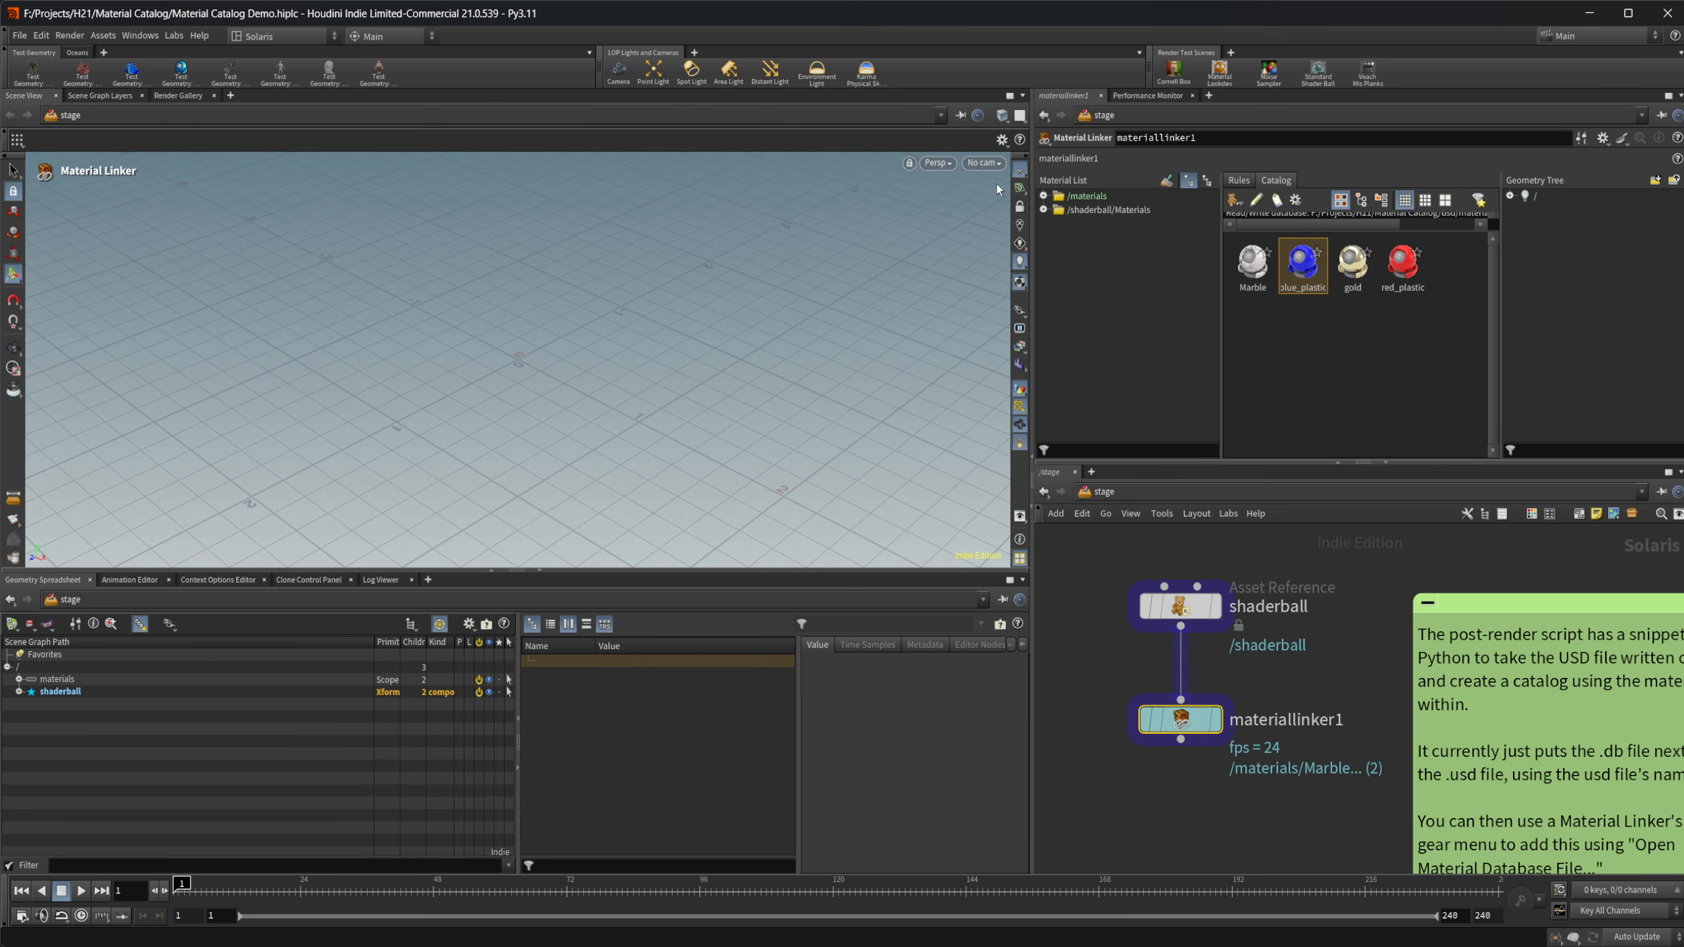
{"action": "left_click", "coordinate": [1044, 196]}
{"action": "left_click_drag", "start_coordinate": [1403, 265], "coordinate": [1170, 316]}
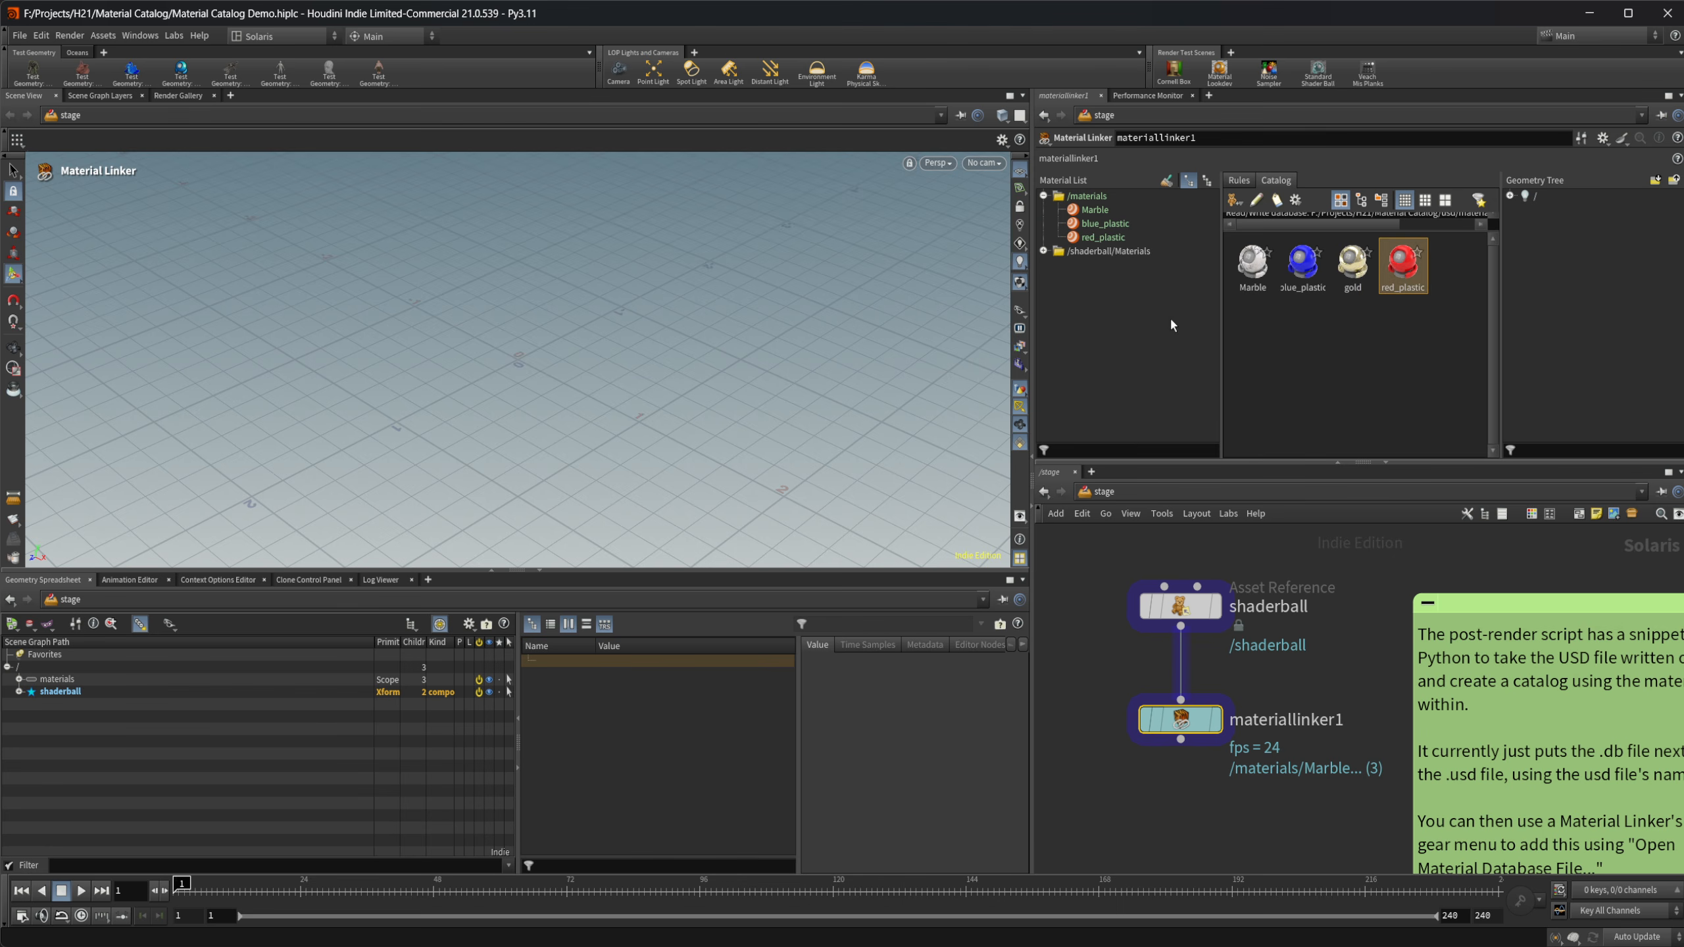
Create a Marble material rule for /shaderball, display materiallinker1 and frame the shader ball in the viewport.
{"action": "left_click", "coordinate": [1239, 178]}
{"action": "left_click_drag", "start_coordinate": [1114, 210], "coordinate": [1353, 265]}
{"action": "left_click", "coordinate": [1511, 196]}
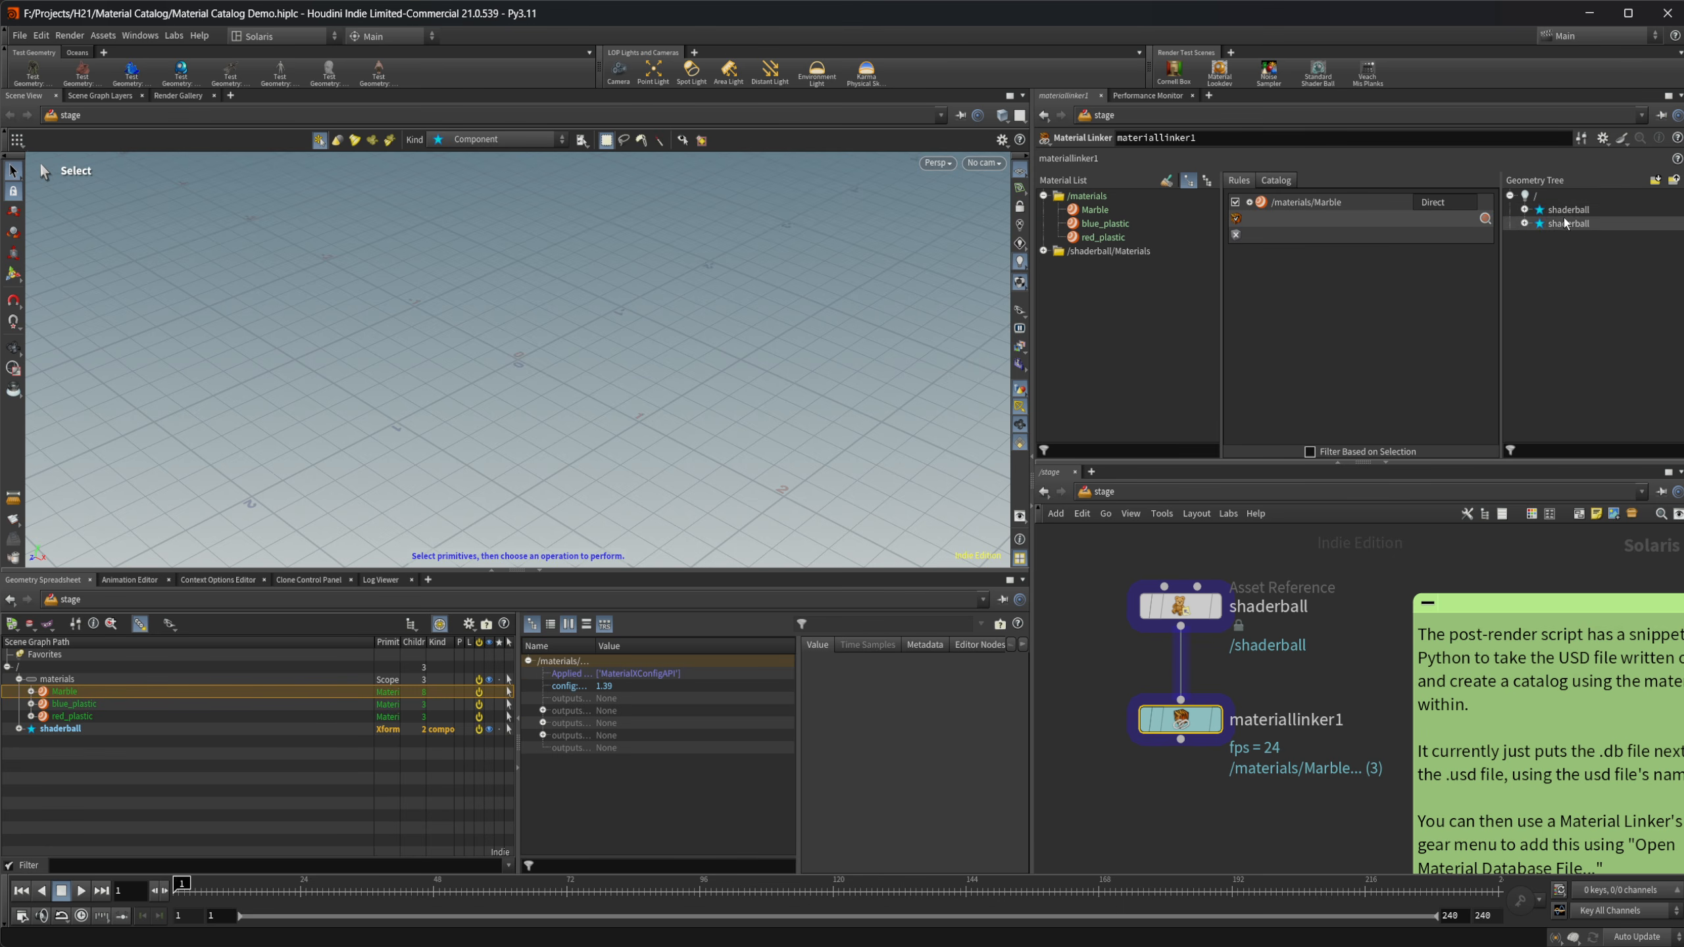
{"action": "left_click_drag", "start_coordinate": [1566, 212], "coordinate": [1382, 226]}
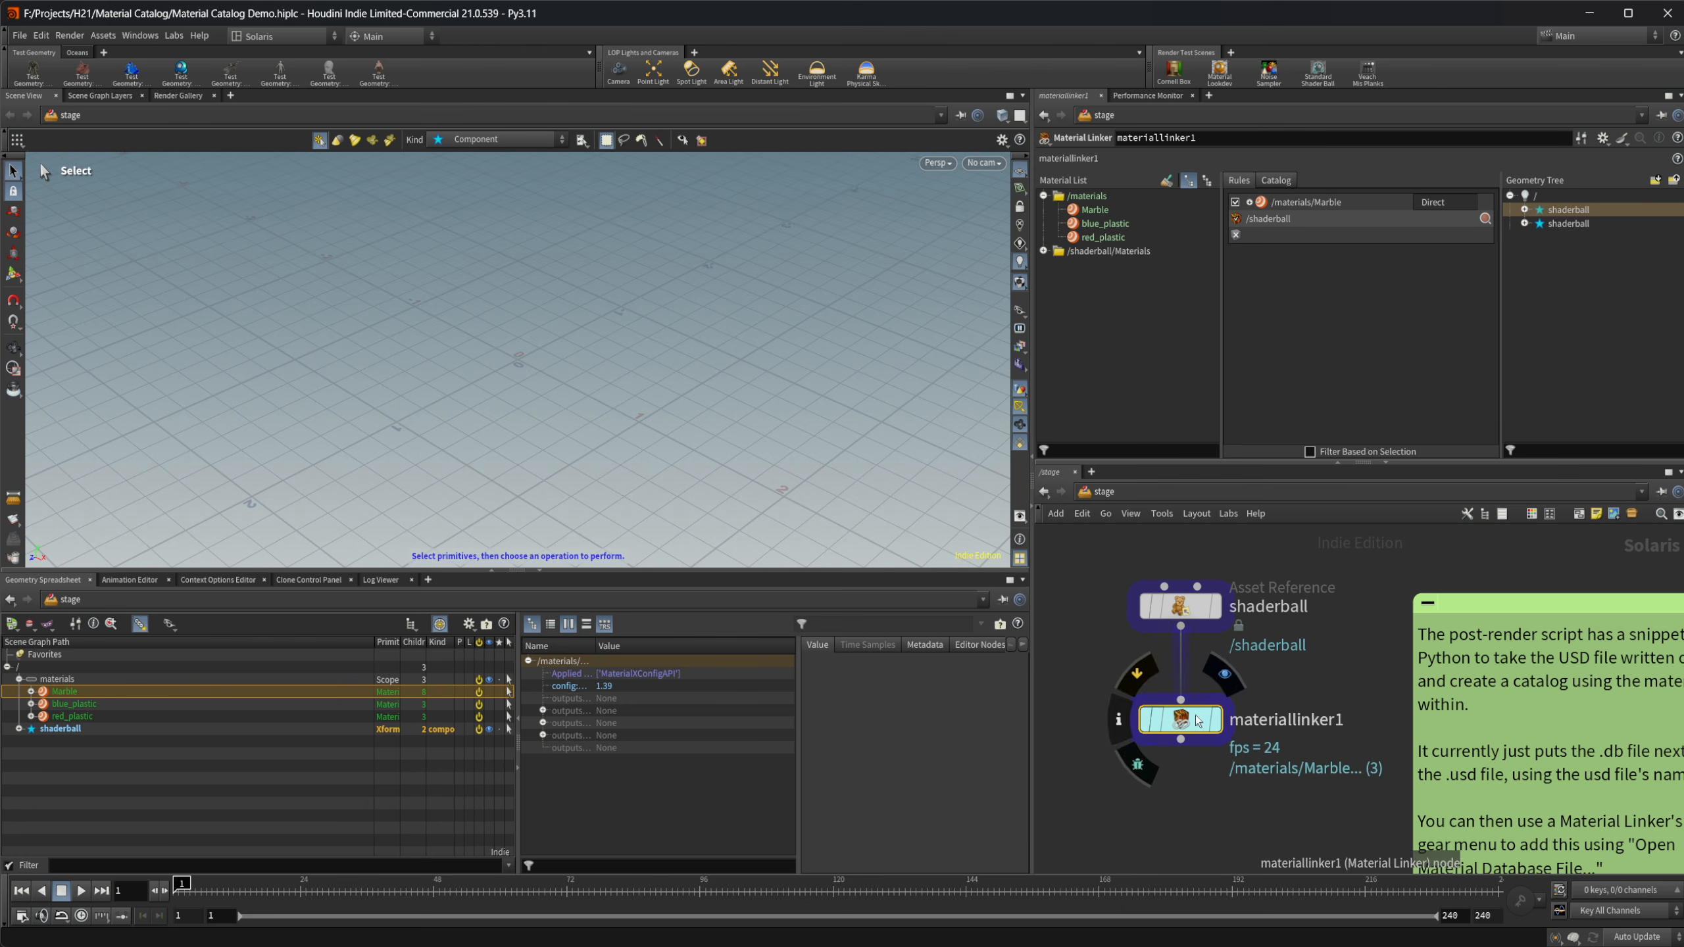
{"action": "key", "text": "h"}
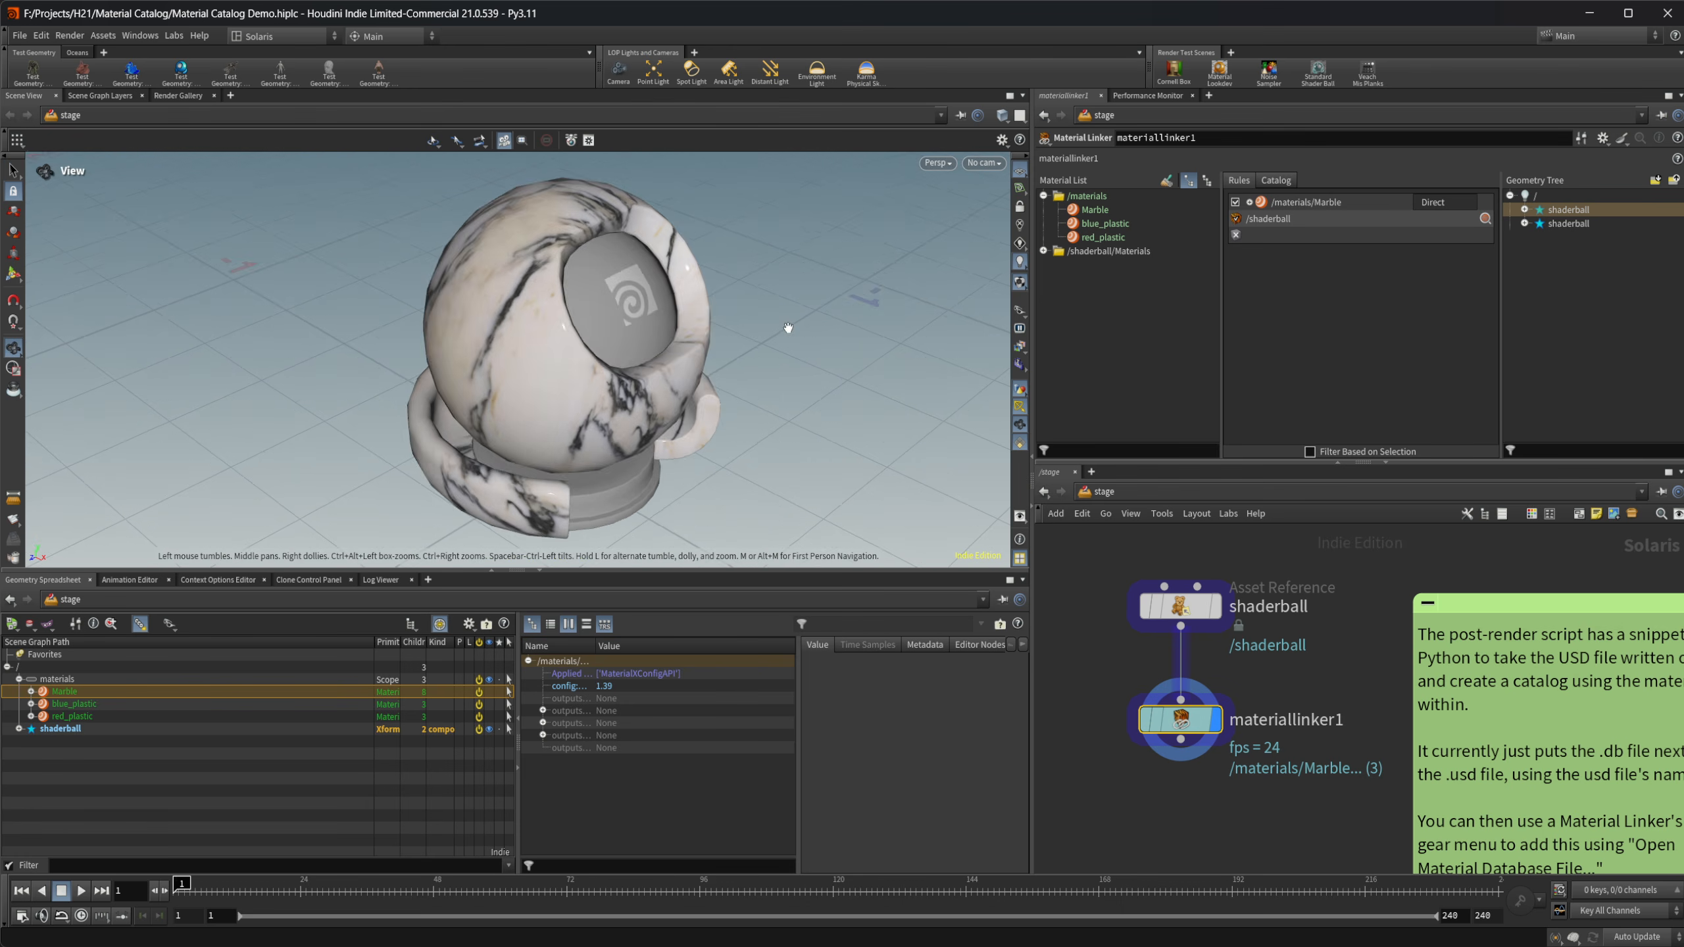
Switch the viewport renderer to Karma CPU to preview the marble shader ball.
{"action": "left_click", "coordinate": [937, 164]}
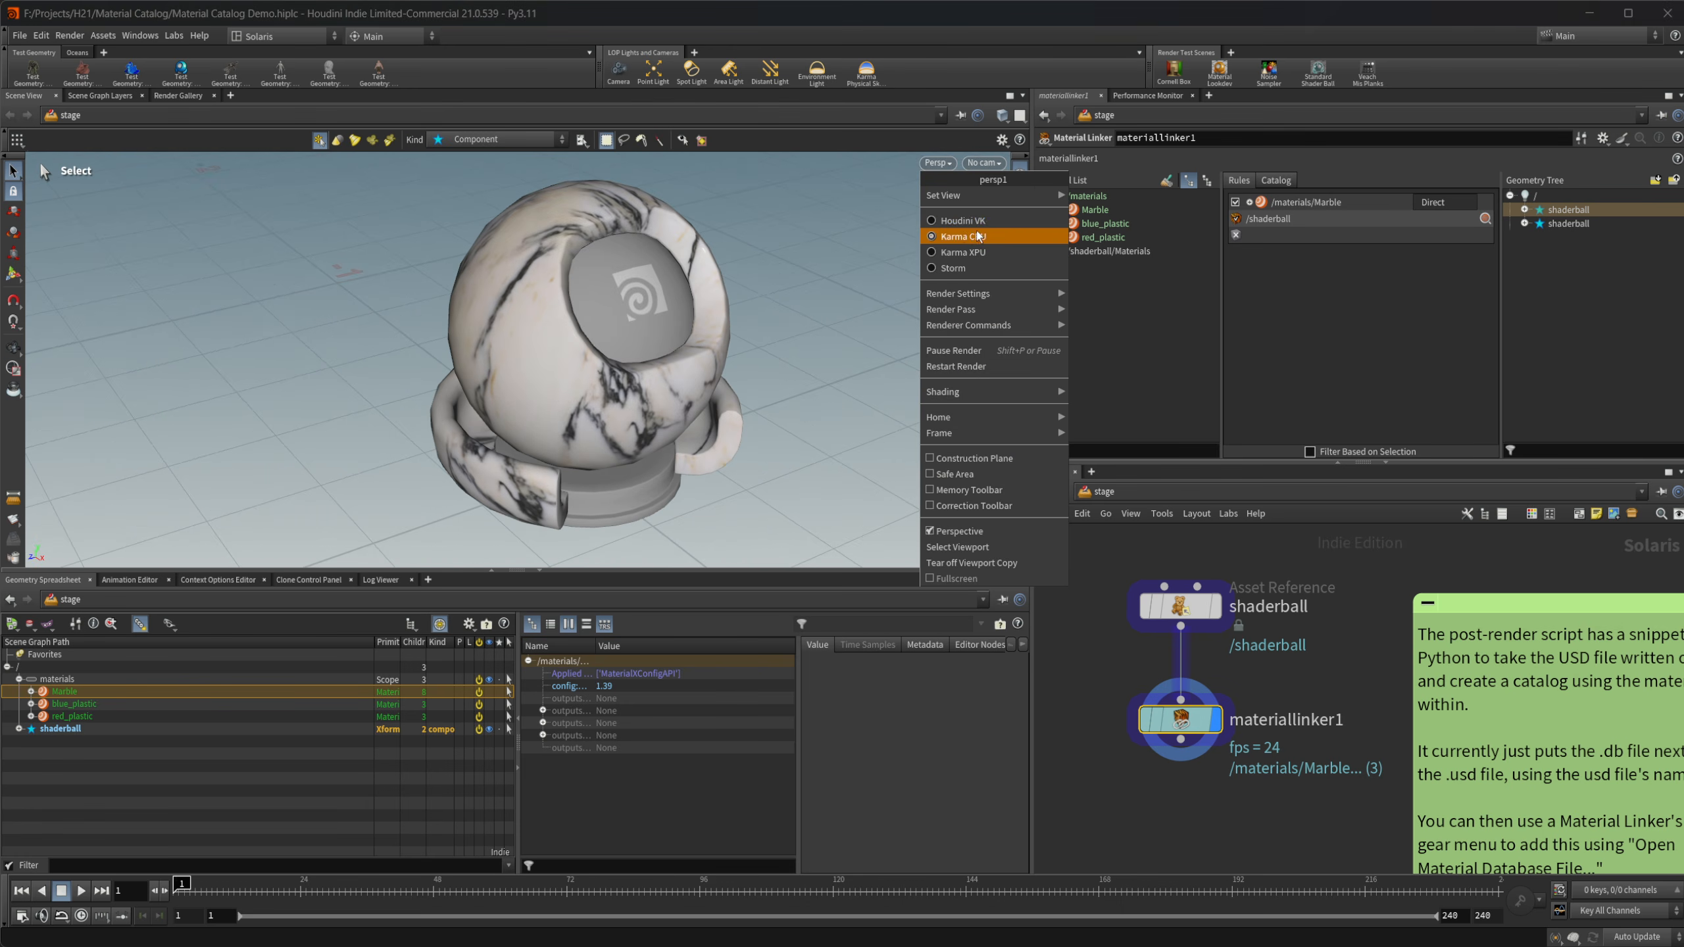
{"action": "left_click", "coordinate": [955, 229]}
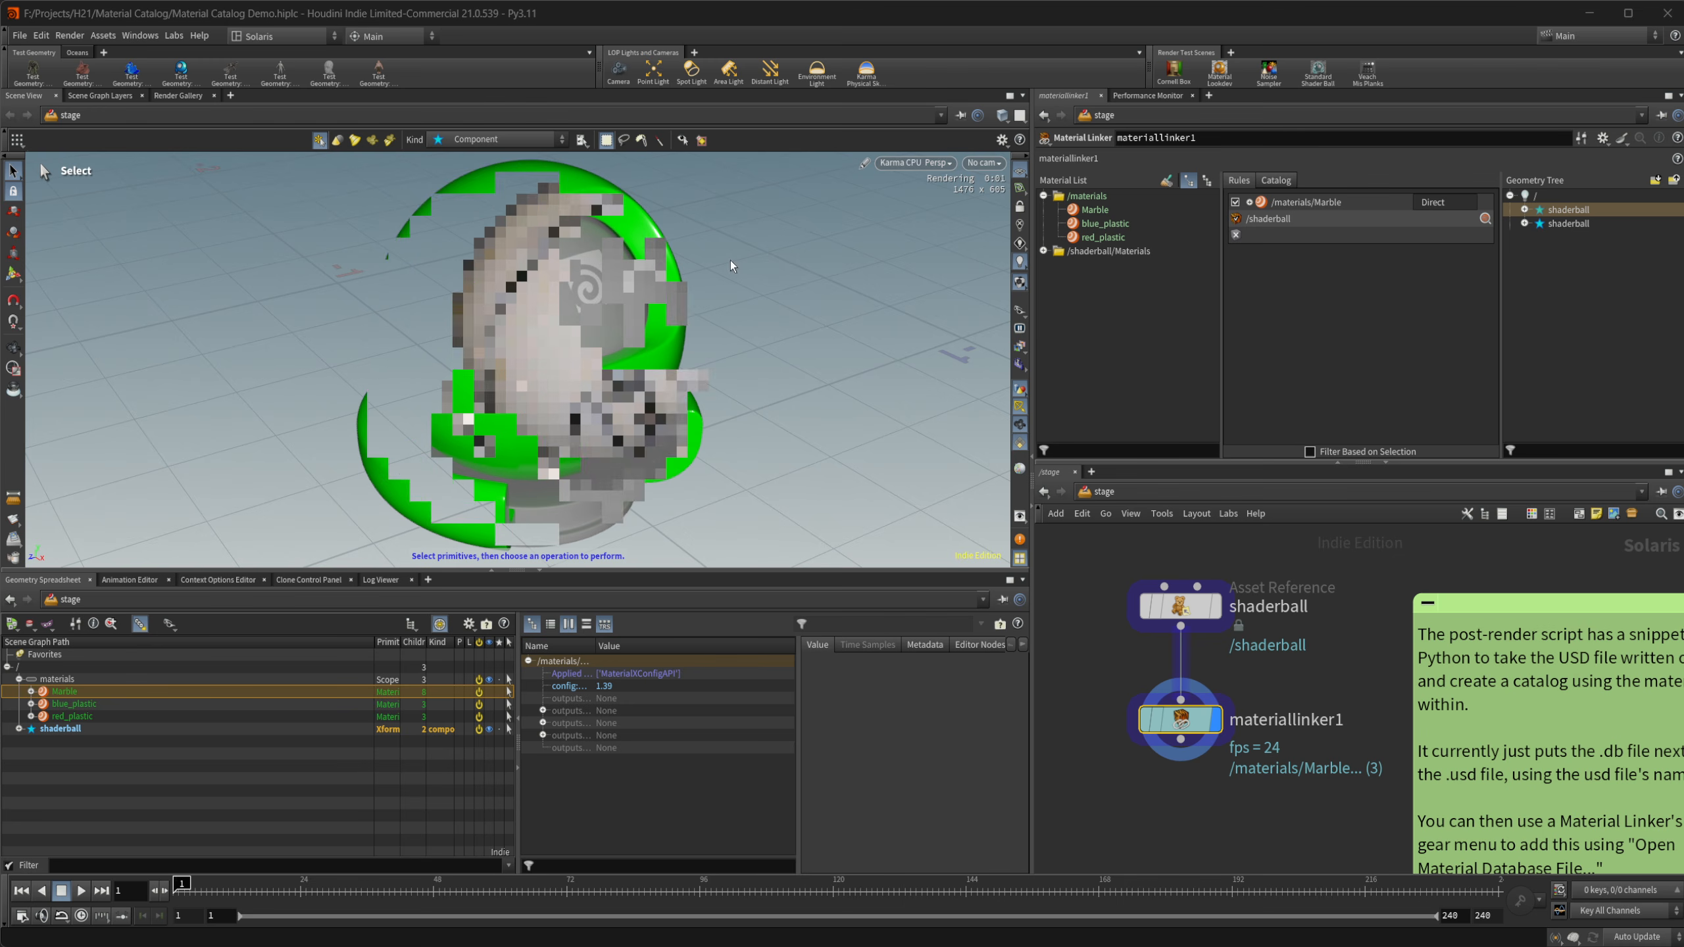
{"action": "key", "text": "Escape"}
{"action": "left_click_drag", "start_coordinate": [561, 308], "coordinate": [595, 318]}
{"action": "key", "text": "s"}
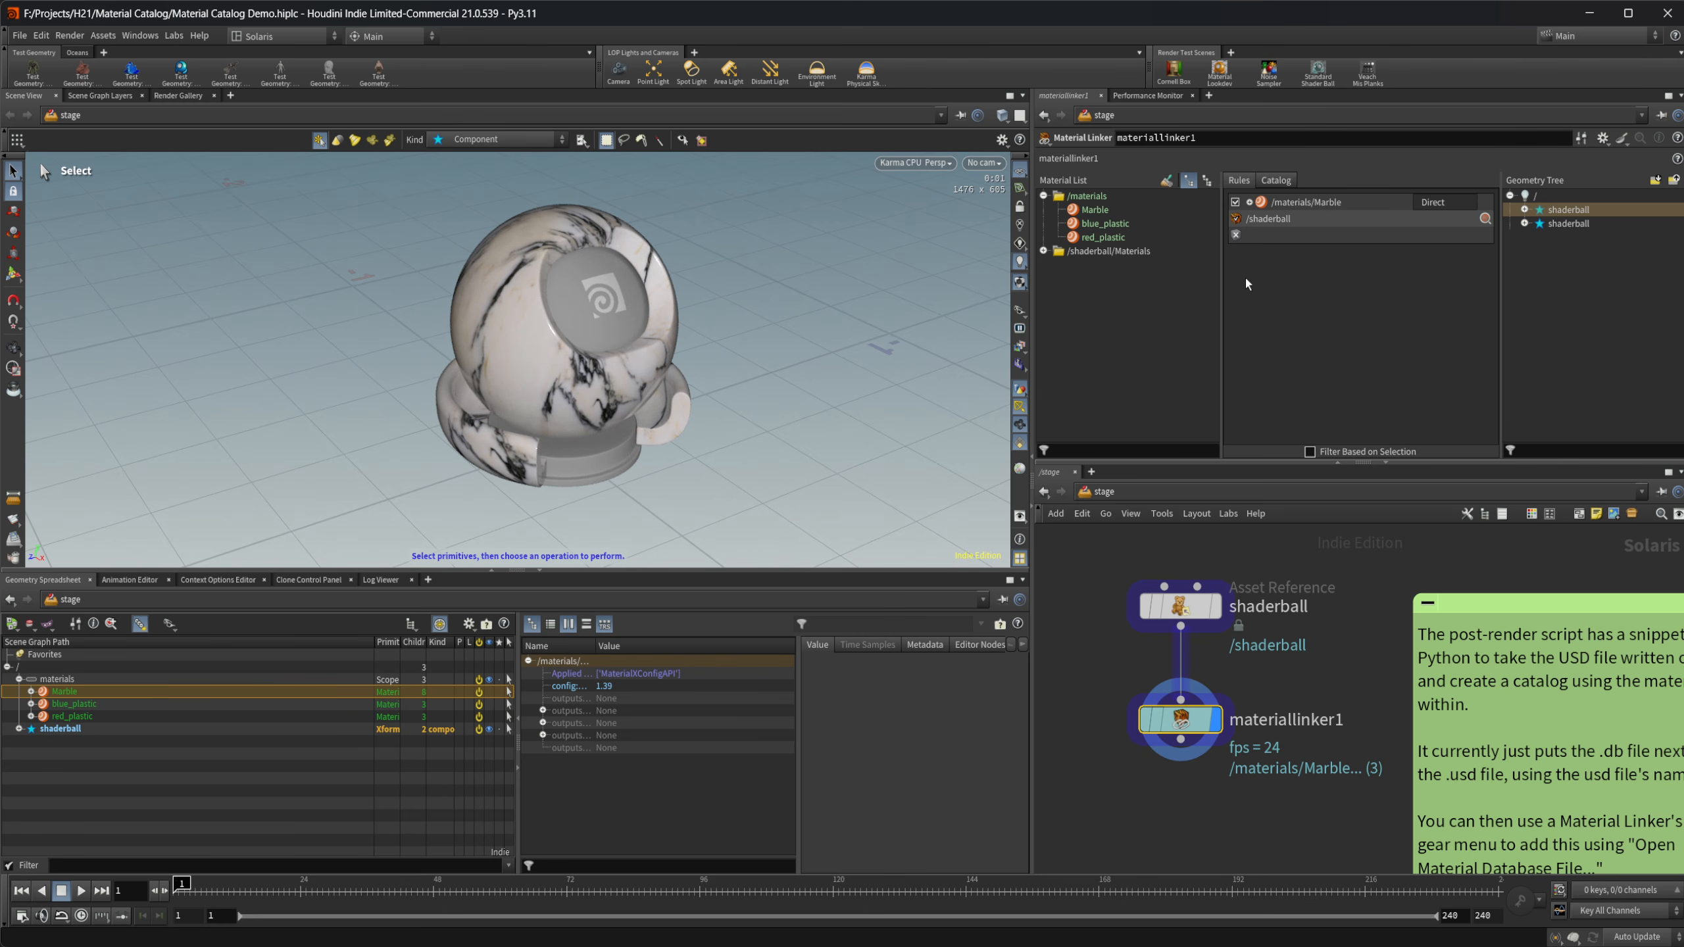
Replace the Marble rule with a blue_plastic rule assigned to /shaderball.
{"action": "left_click", "coordinate": [1486, 203]}
{"action": "left_click_drag", "start_coordinate": [1130, 223], "coordinate": [1330, 234]}
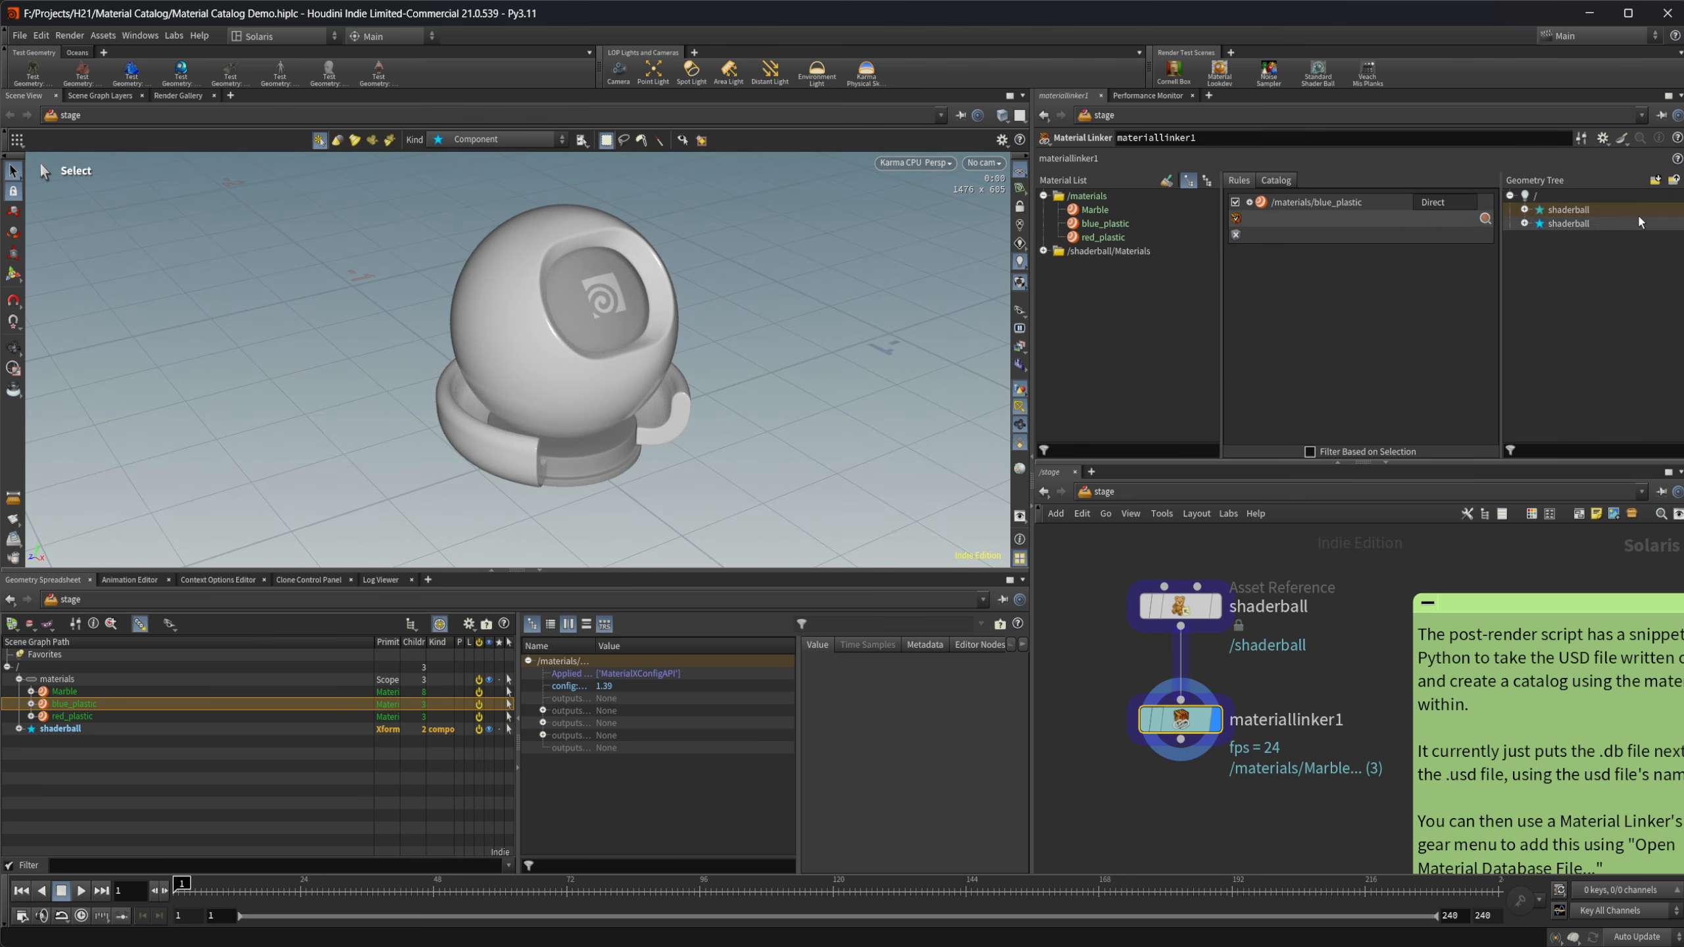
{"action": "left_click_drag", "start_coordinate": [1582, 210], "coordinate": [1494, 221]}
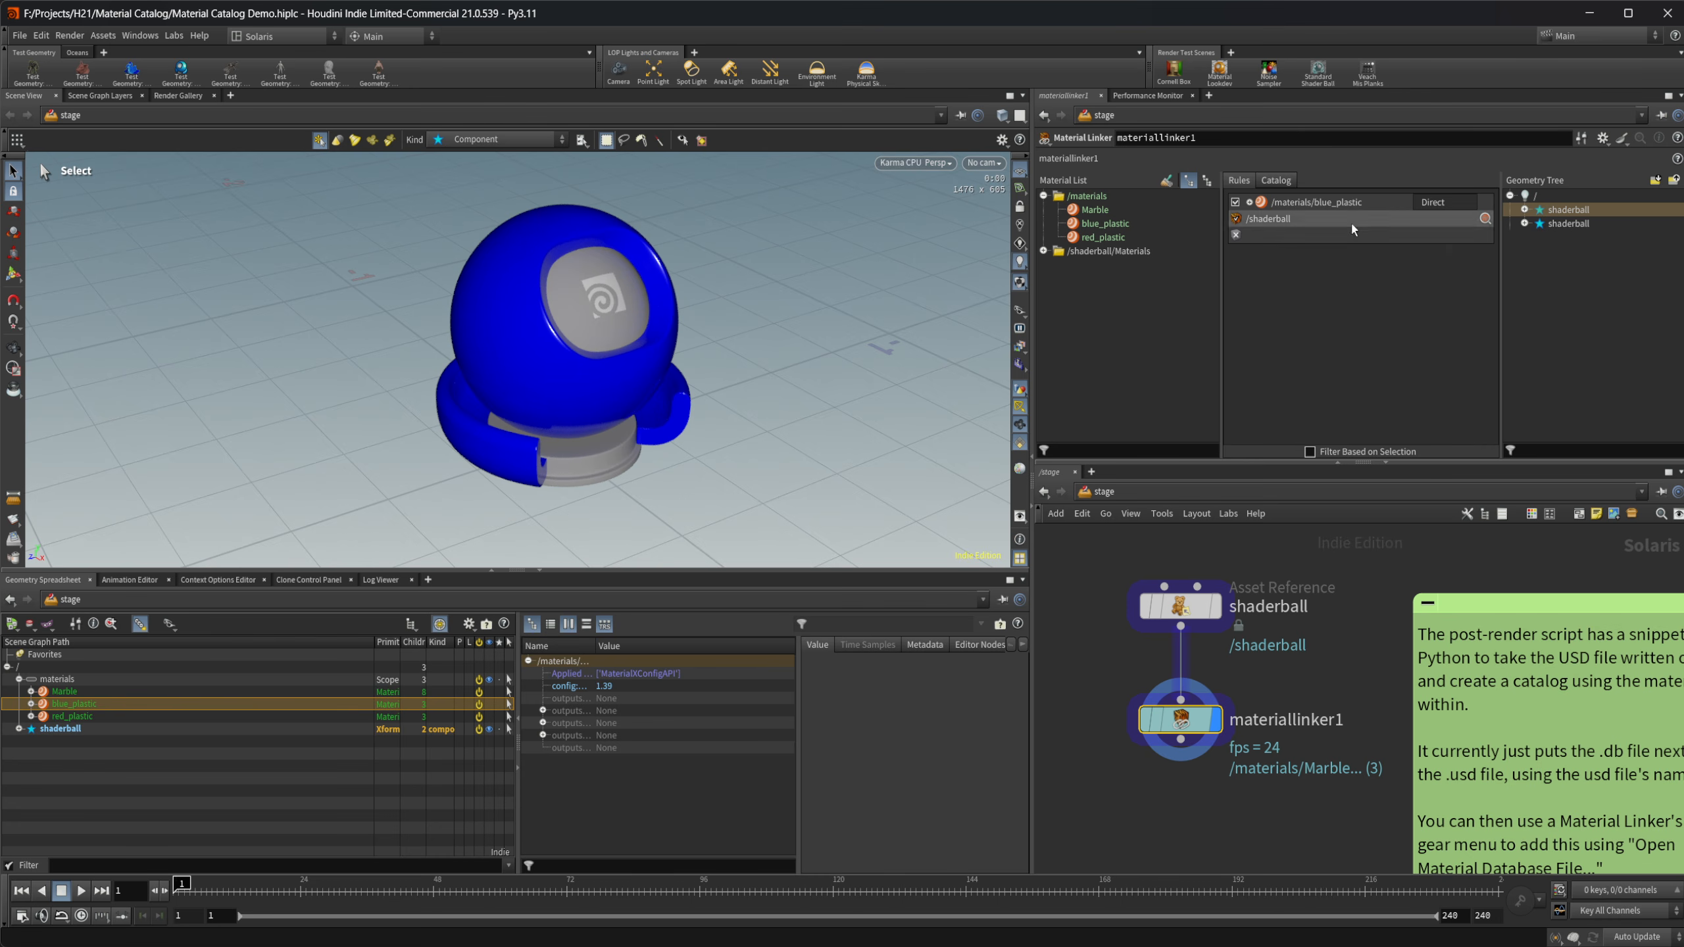
Replace the blue_plastic rule with a red_plastic rule assigned to /shaderball.
{"action": "left_click", "coordinate": [1485, 202]}
{"action": "left_click_drag", "start_coordinate": [1111, 238], "coordinate": [1291, 239]}
{"action": "left_click_drag", "start_coordinate": [1585, 225], "coordinate": [1293, 219]}
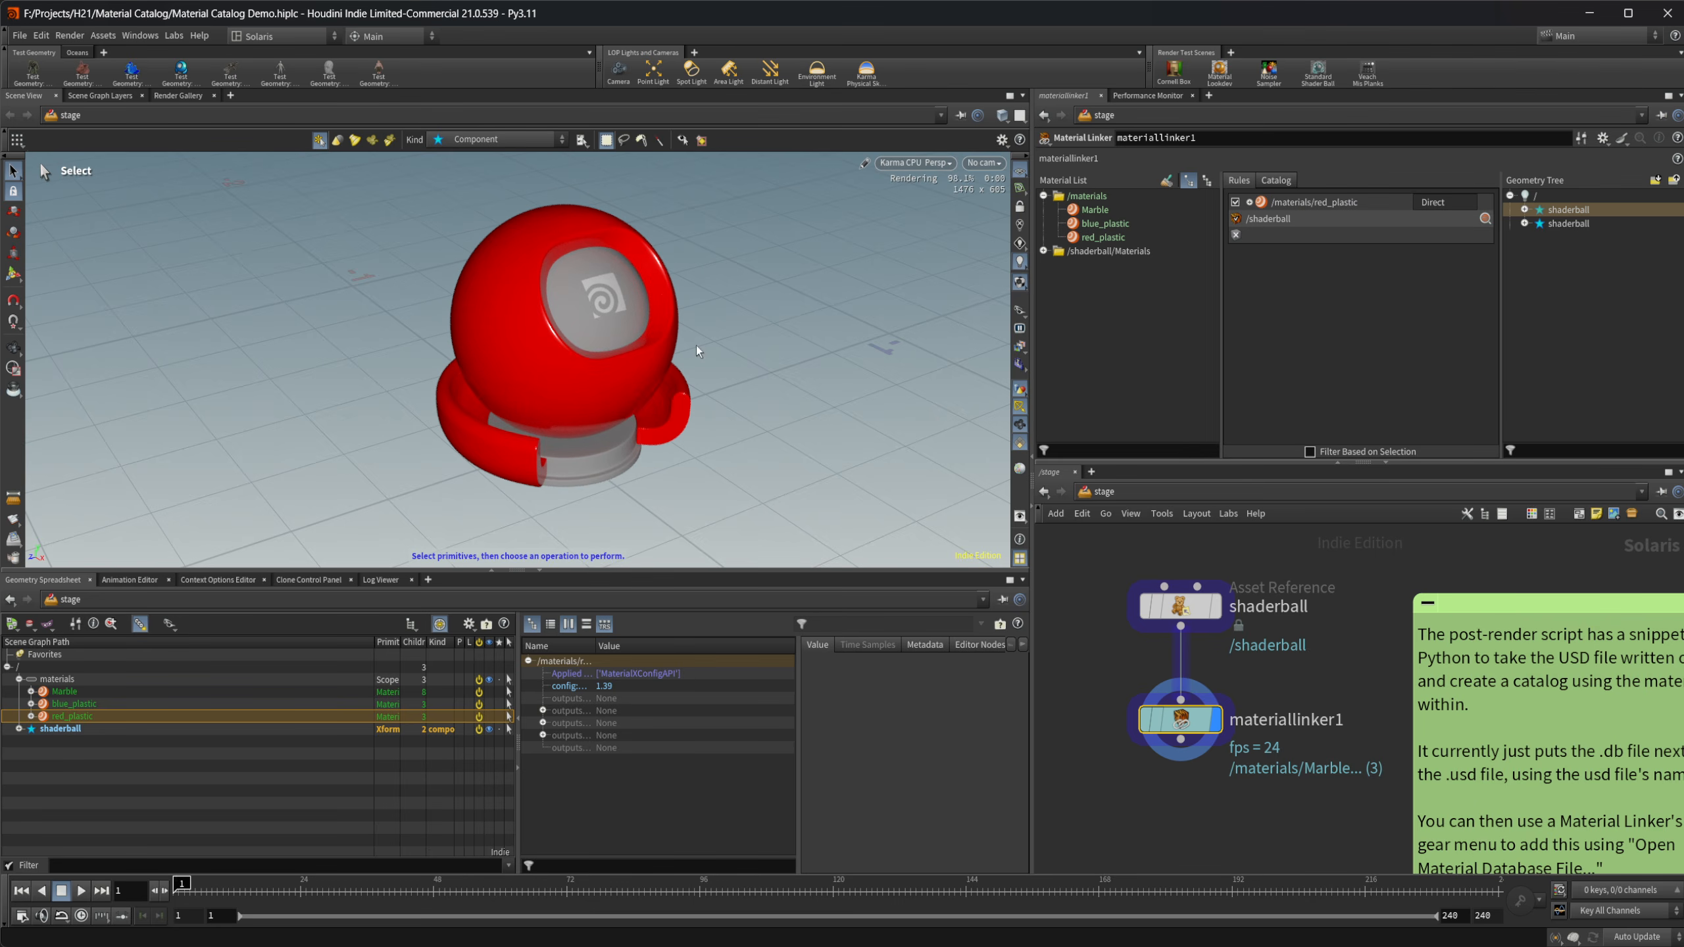
Switch the viewport renderer back to Houdini VK.
{"action": "left_click", "coordinate": [916, 162]}
{"action": "left_click", "coordinate": [928, 213]}
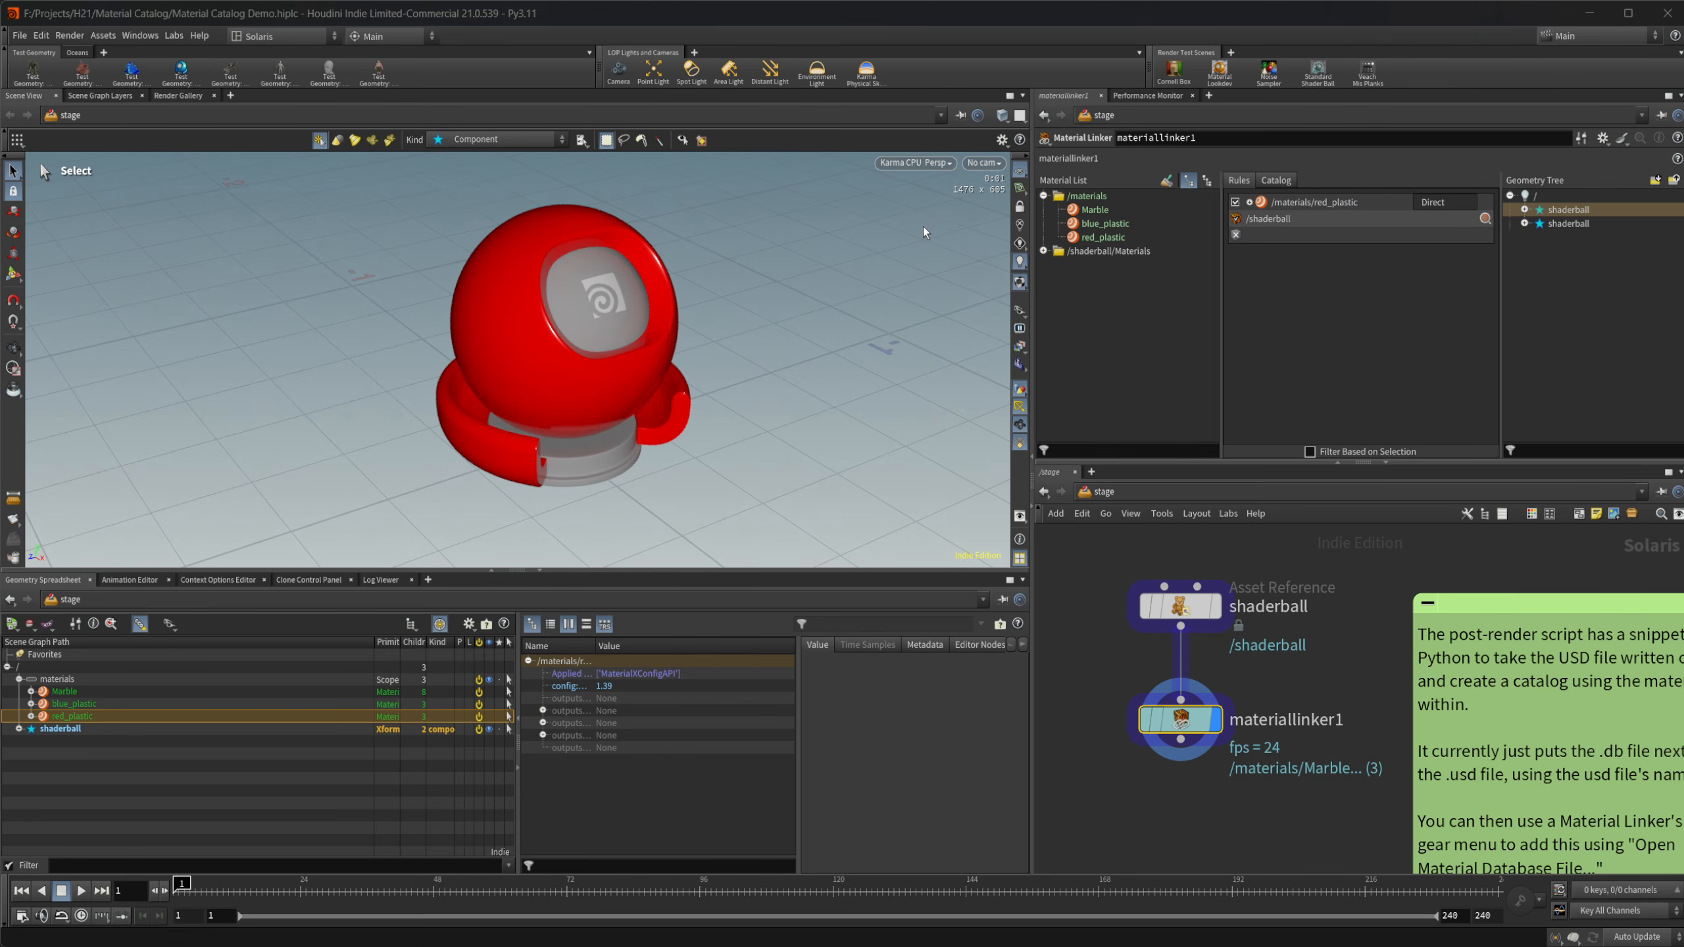
{"action": "scroll", "coordinate": [1293, 664], "scroll_direction": "down", "scroll_amount": 2}
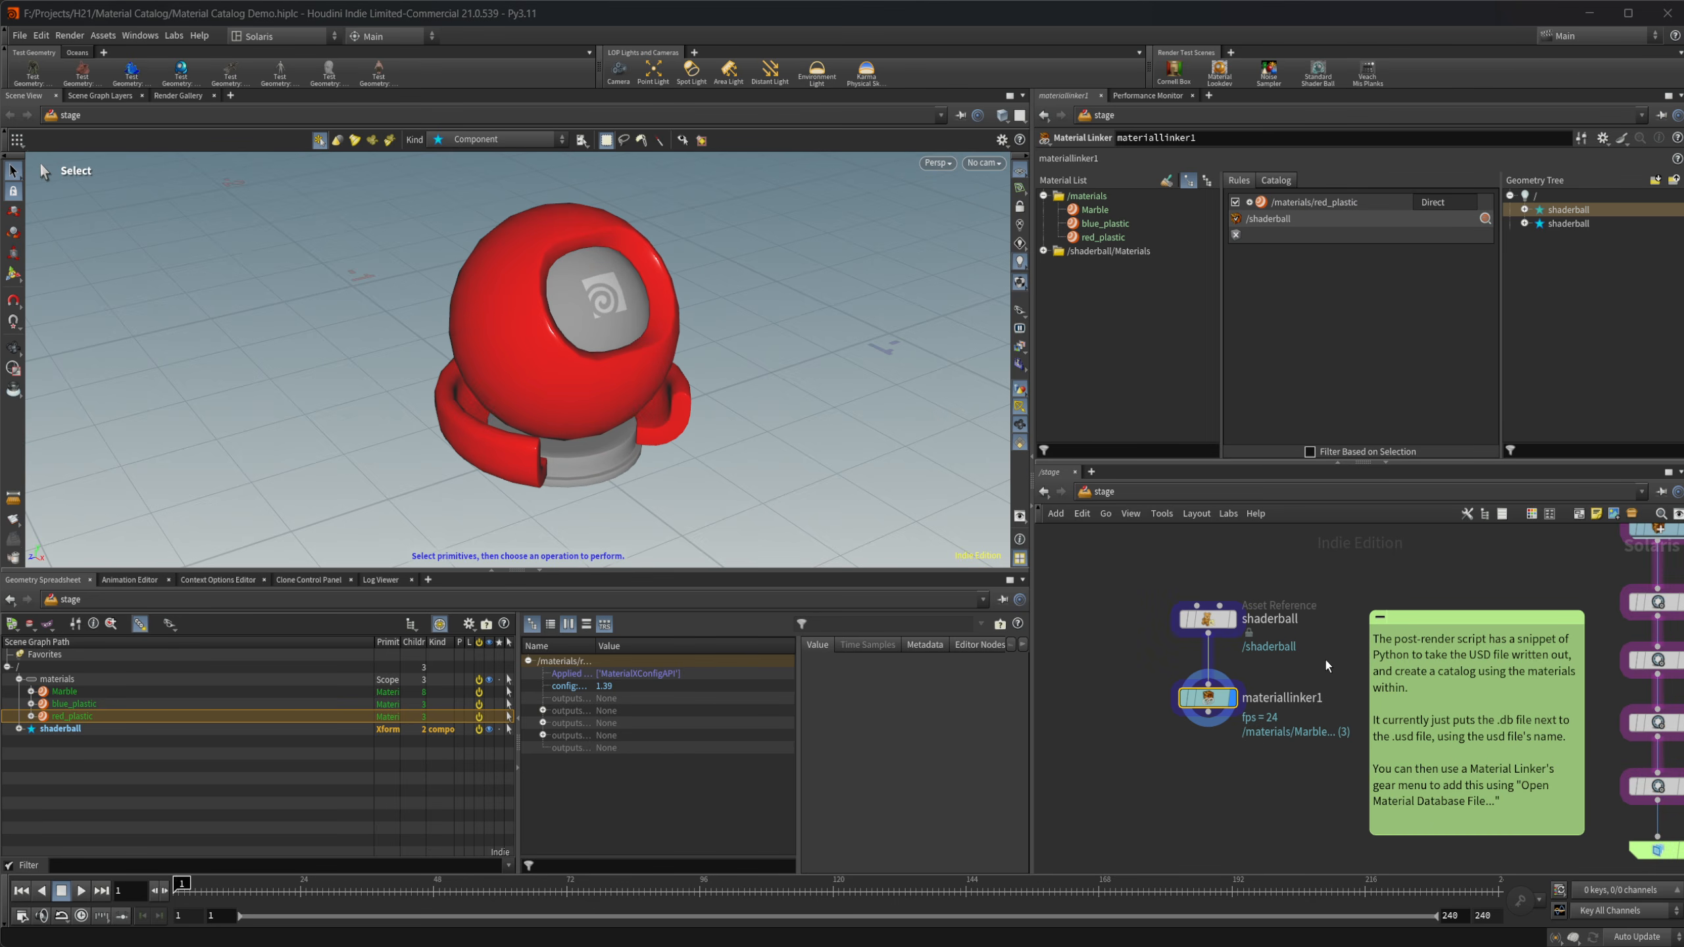
{"action": "middle_click_drag", "start_coordinate": [1317, 662], "coordinate": [1280, 661]}
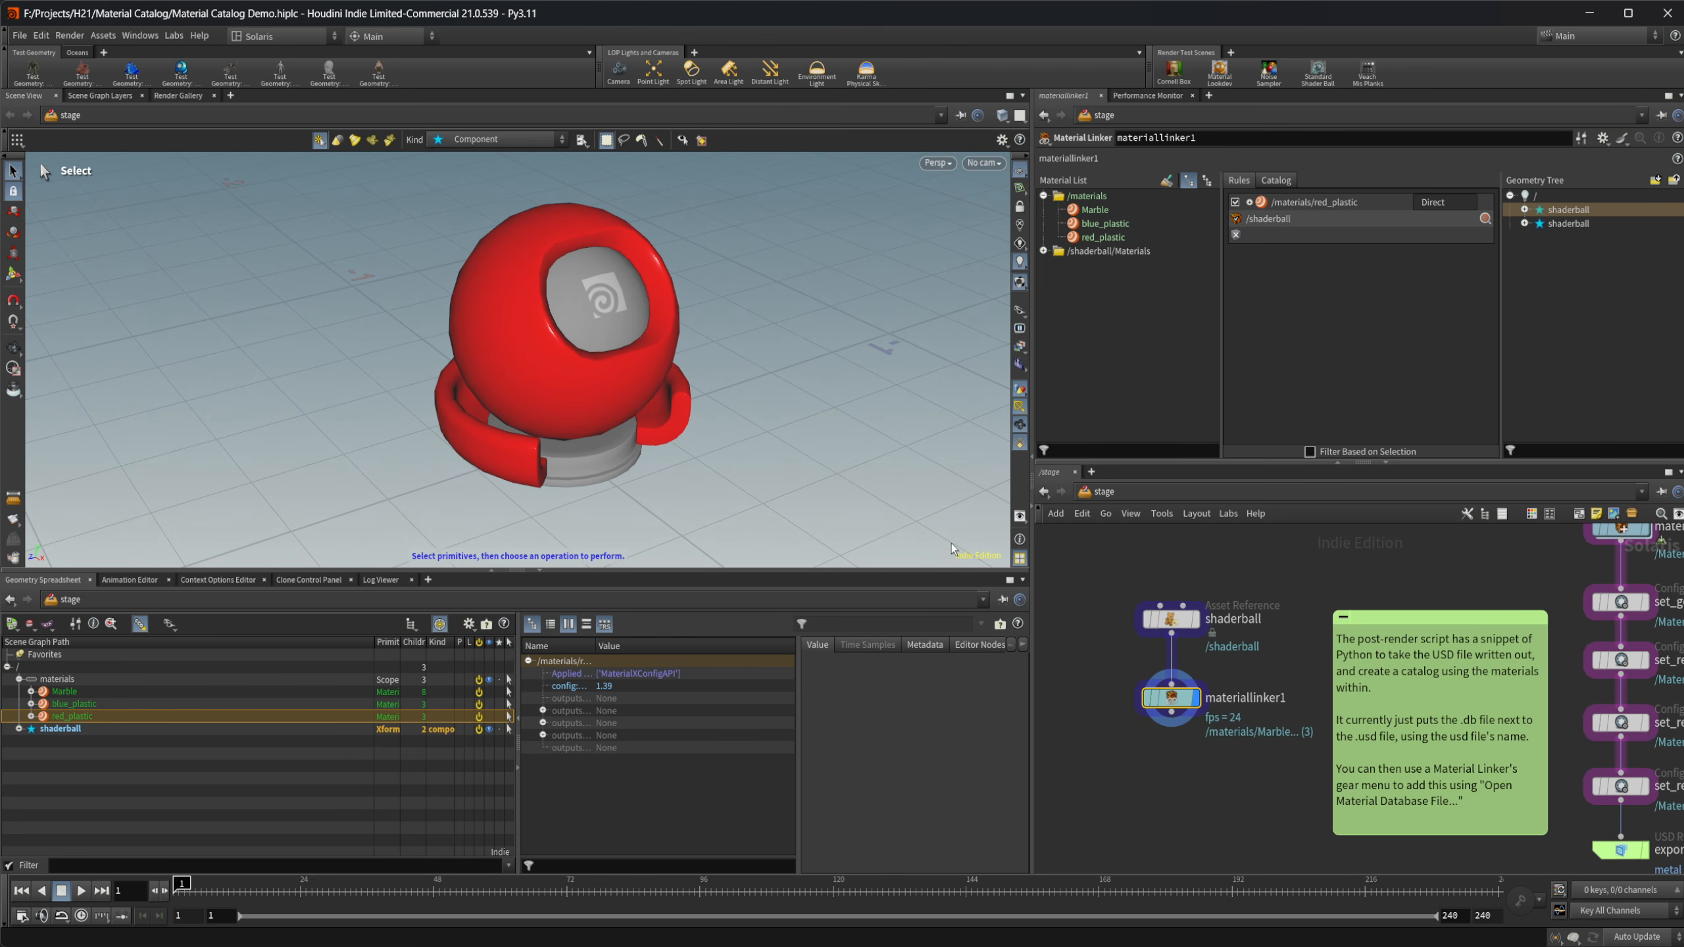
{"action": "middle_click_drag", "start_coordinate": [1488, 586], "coordinate": [1392, 607]}
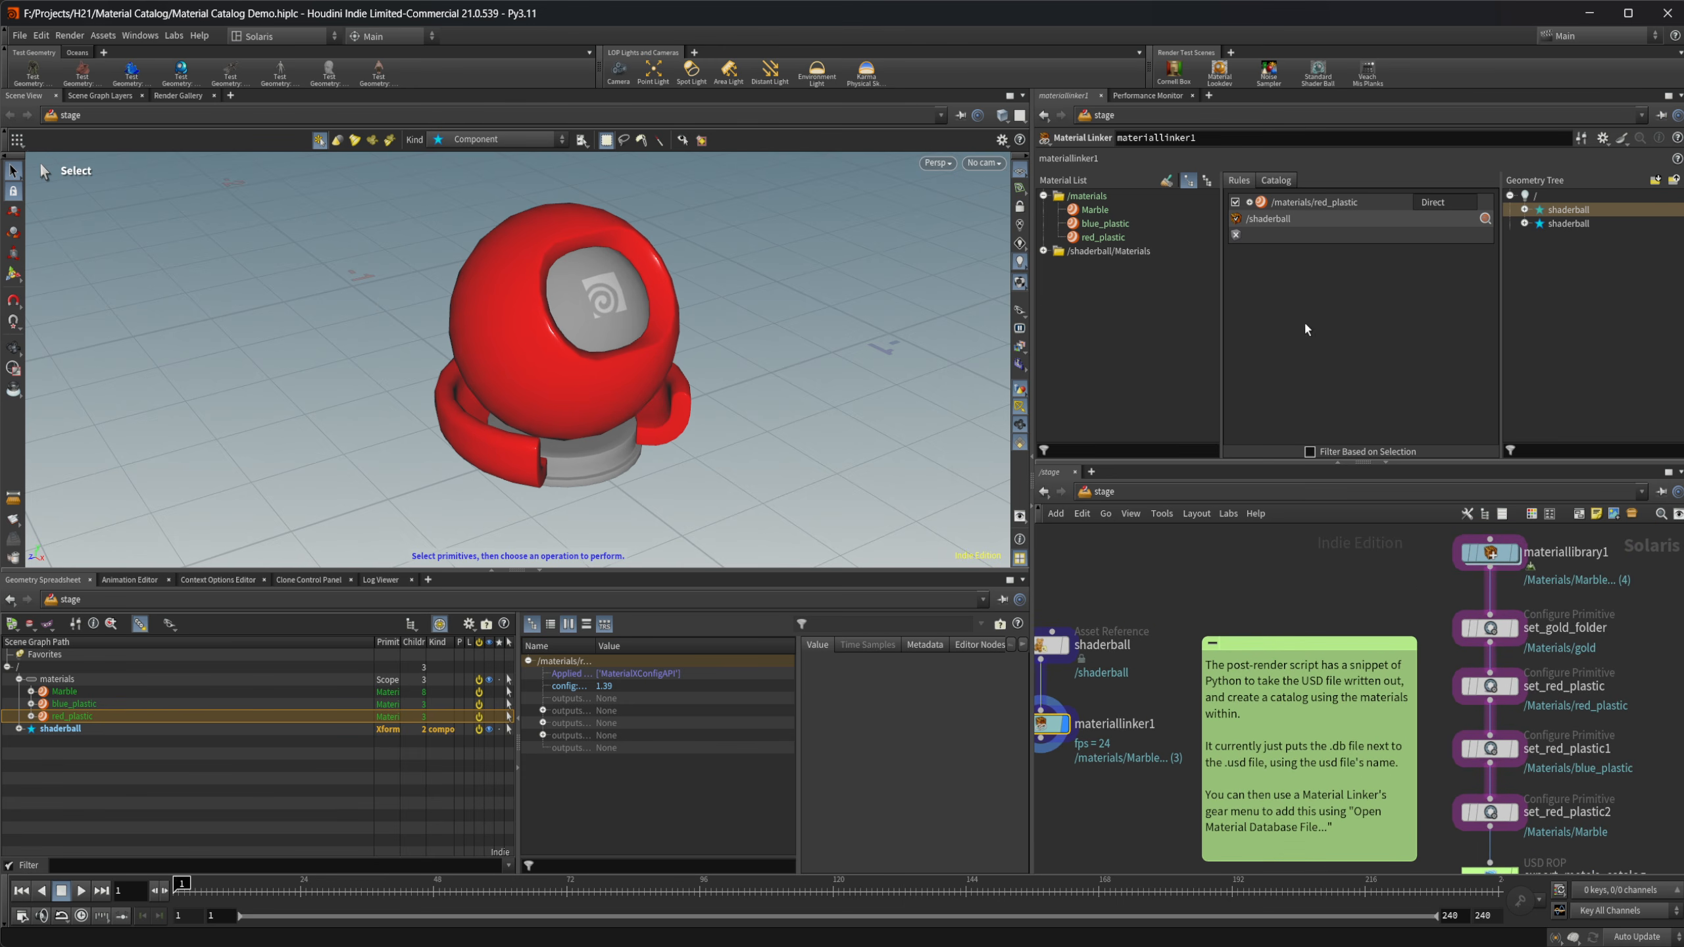
Delete the red_plastic rule from the Material Linker.
{"action": "left_click", "coordinate": [1489, 205]}
{"action": "middle_click_drag", "start_coordinate": [1274, 570], "coordinate": [1329, 536]}
{"action": "middle_click_drag", "start_coordinate": [1227, 616], "coordinate": [1178, 627]}
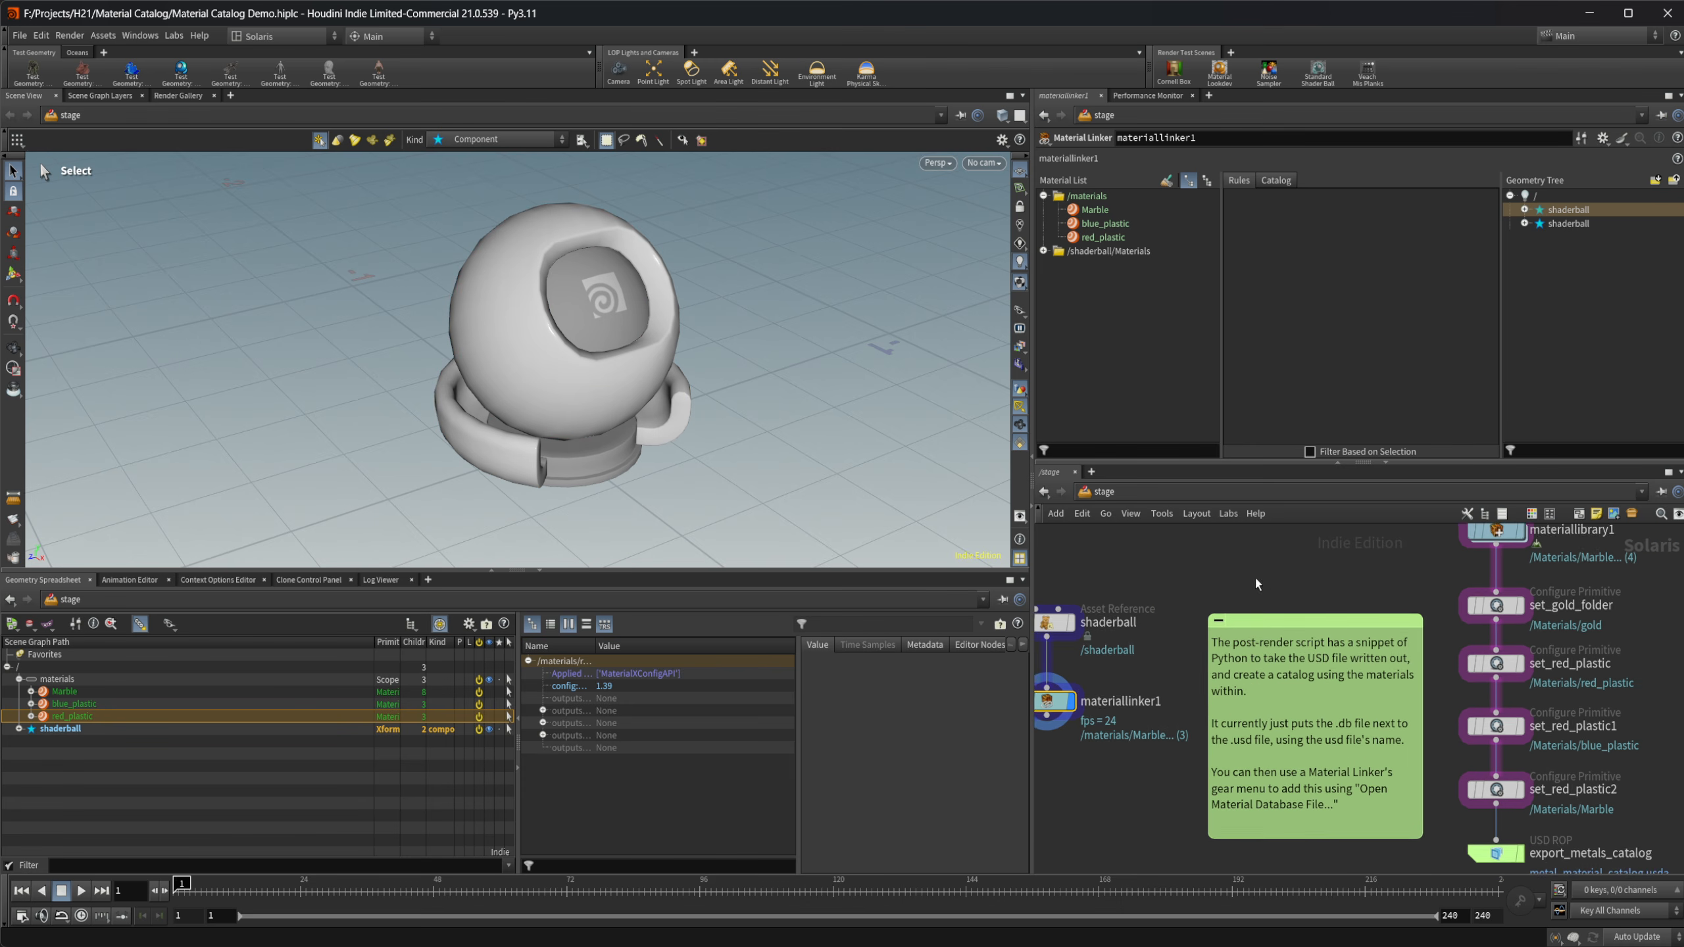
Review the blue_plastic standard surface settings inside materiallibrary1 and the export_metals_catalog ROP's parameters in the stage network.
{"action": "middle_click_drag", "start_coordinate": [1344, 564], "coordinate": [1271, 590]}
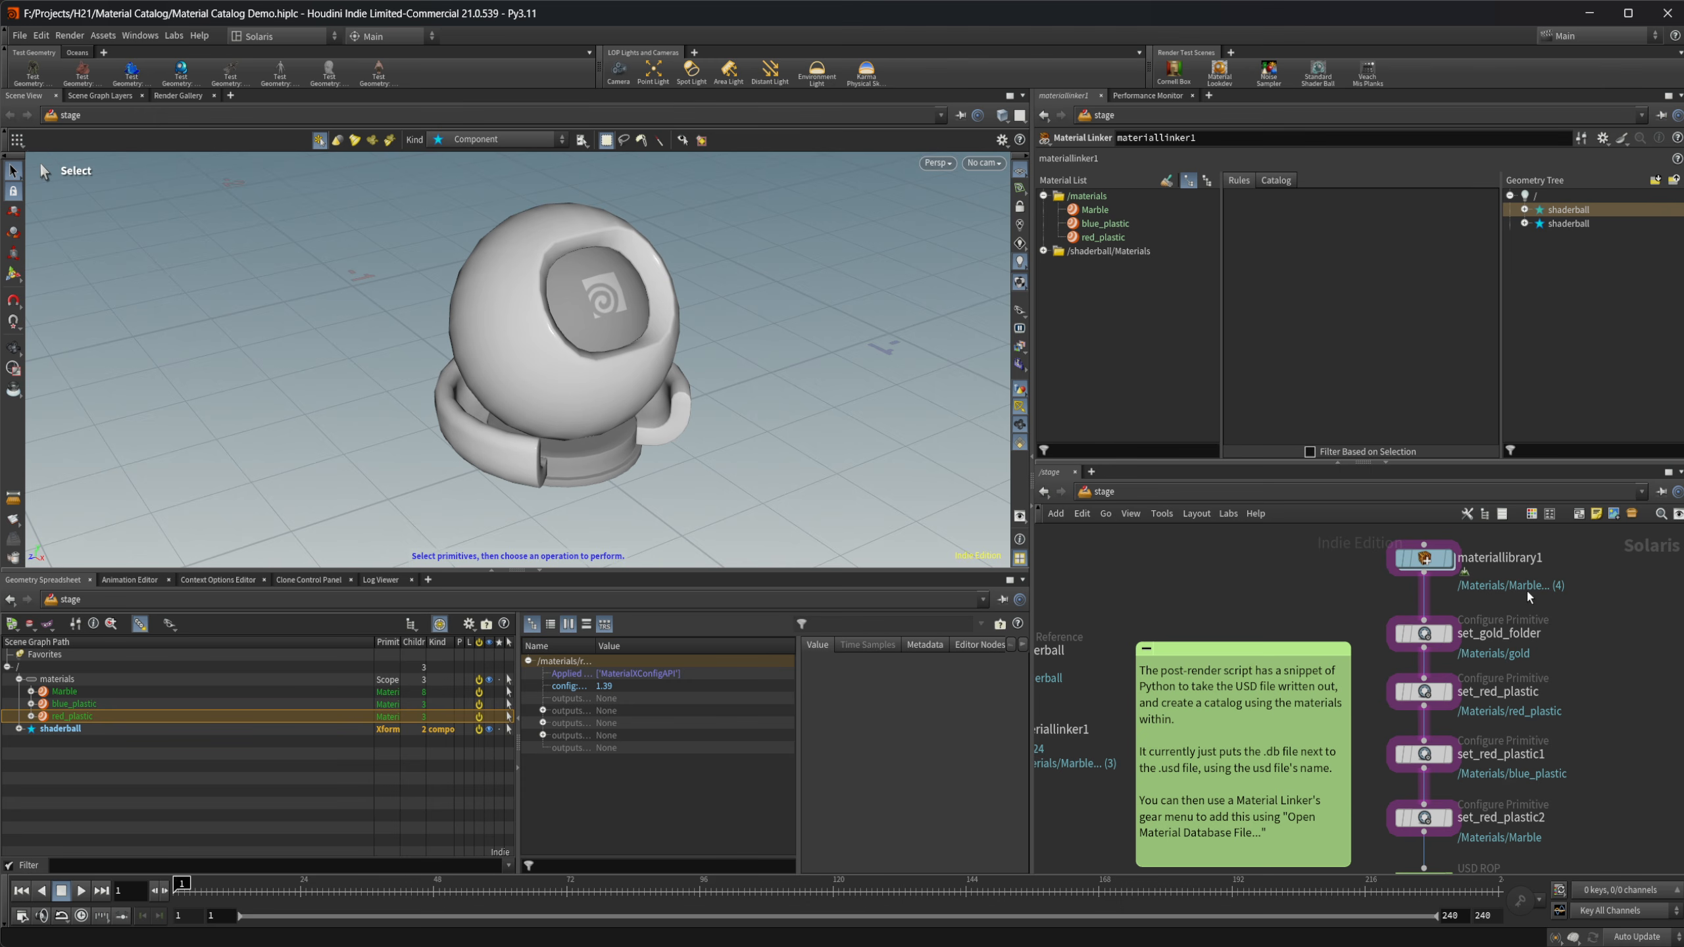
{"action": "middle_click_drag", "start_coordinate": [1350, 603], "coordinate": [1302, 587]}
{"action": "double_click", "coordinate": [1372, 551]}
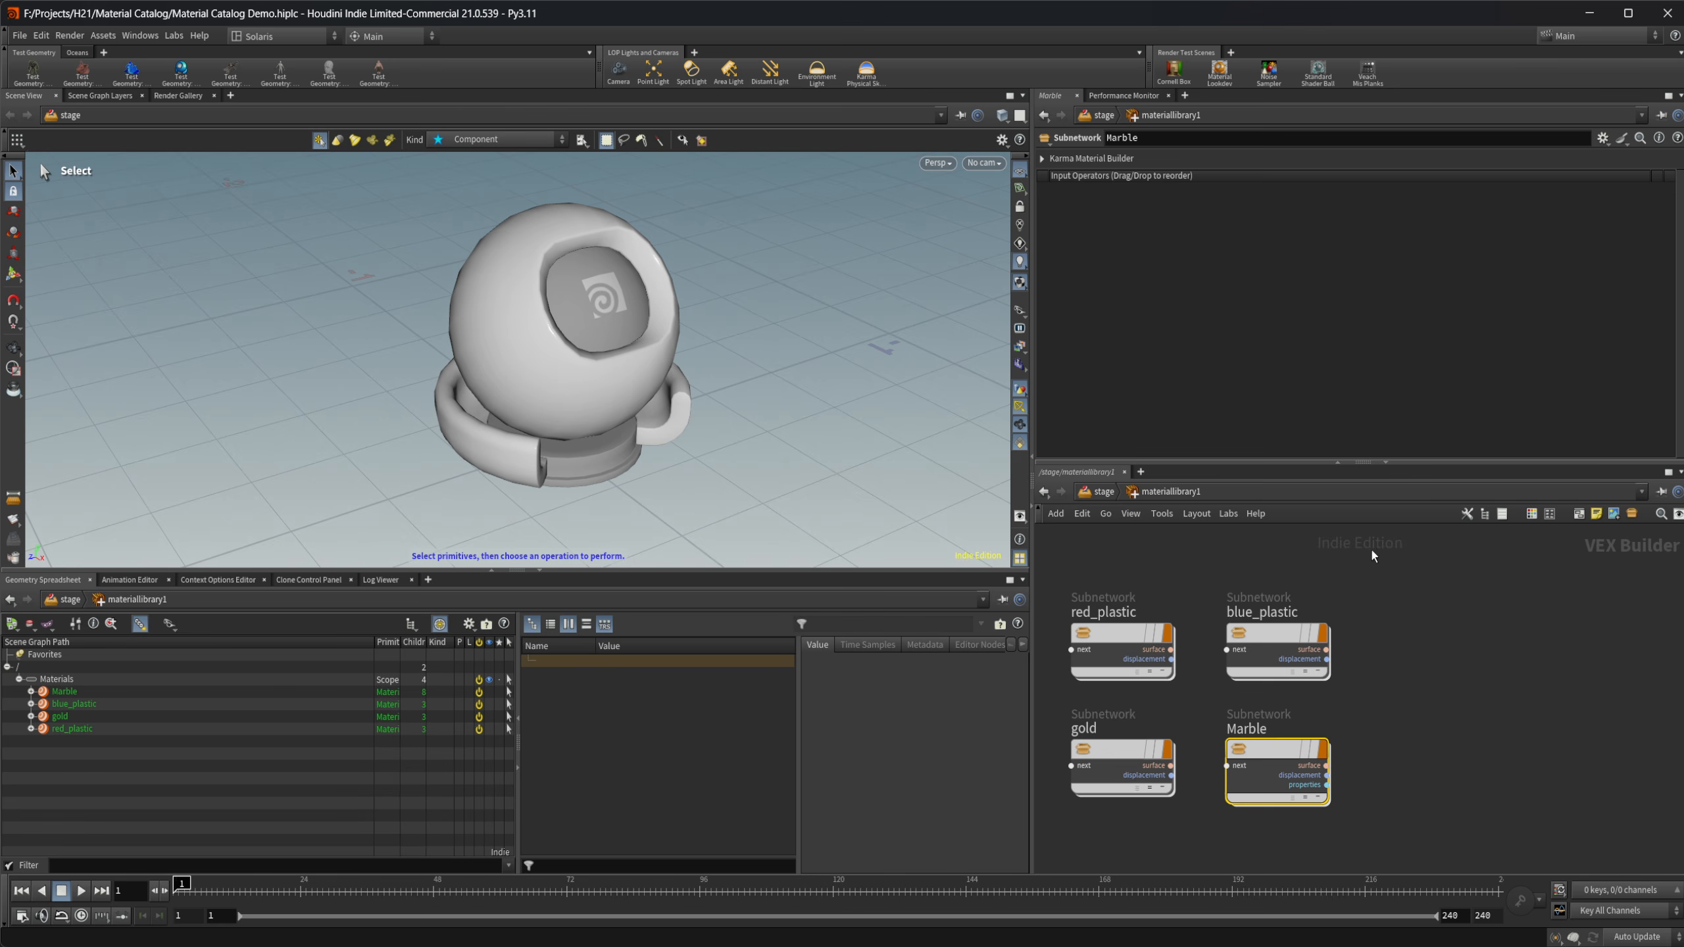
{"action": "double_click", "coordinate": [1281, 652]}
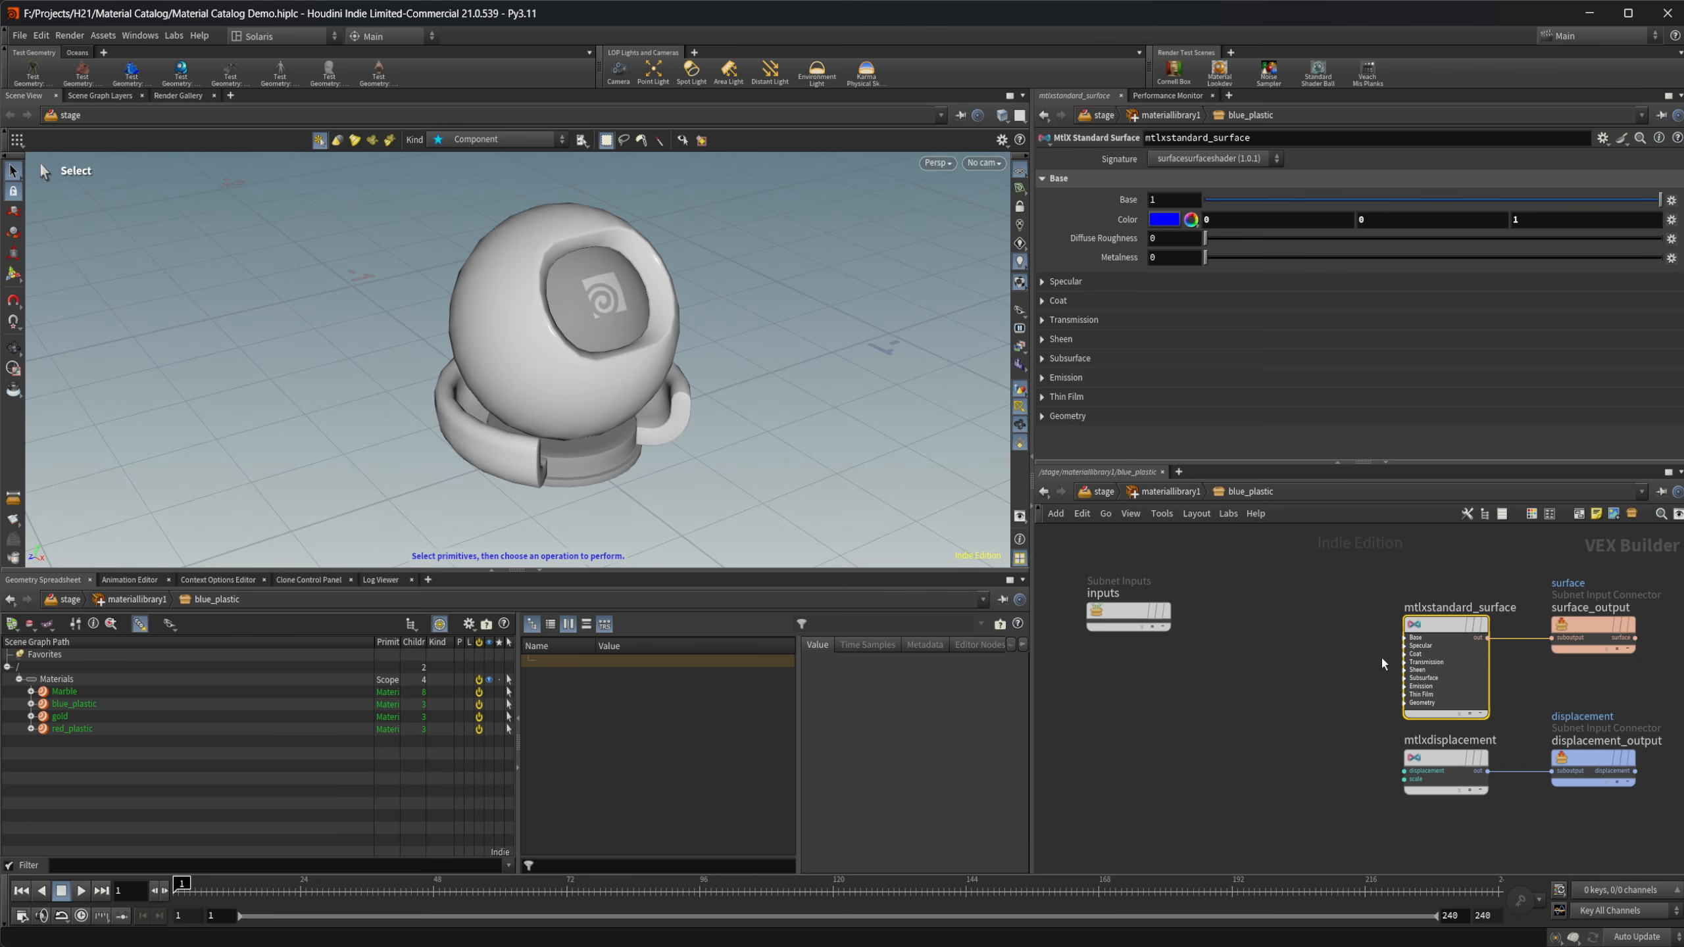
{"action": "left_click", "coordinate": [1088, 281]}
{"action": "left_click_drag", "start_coordinate": [1294, 341], "coordinate": [1608, 352]}
{"action": "left_click", "coordinate": [1104, 491]}
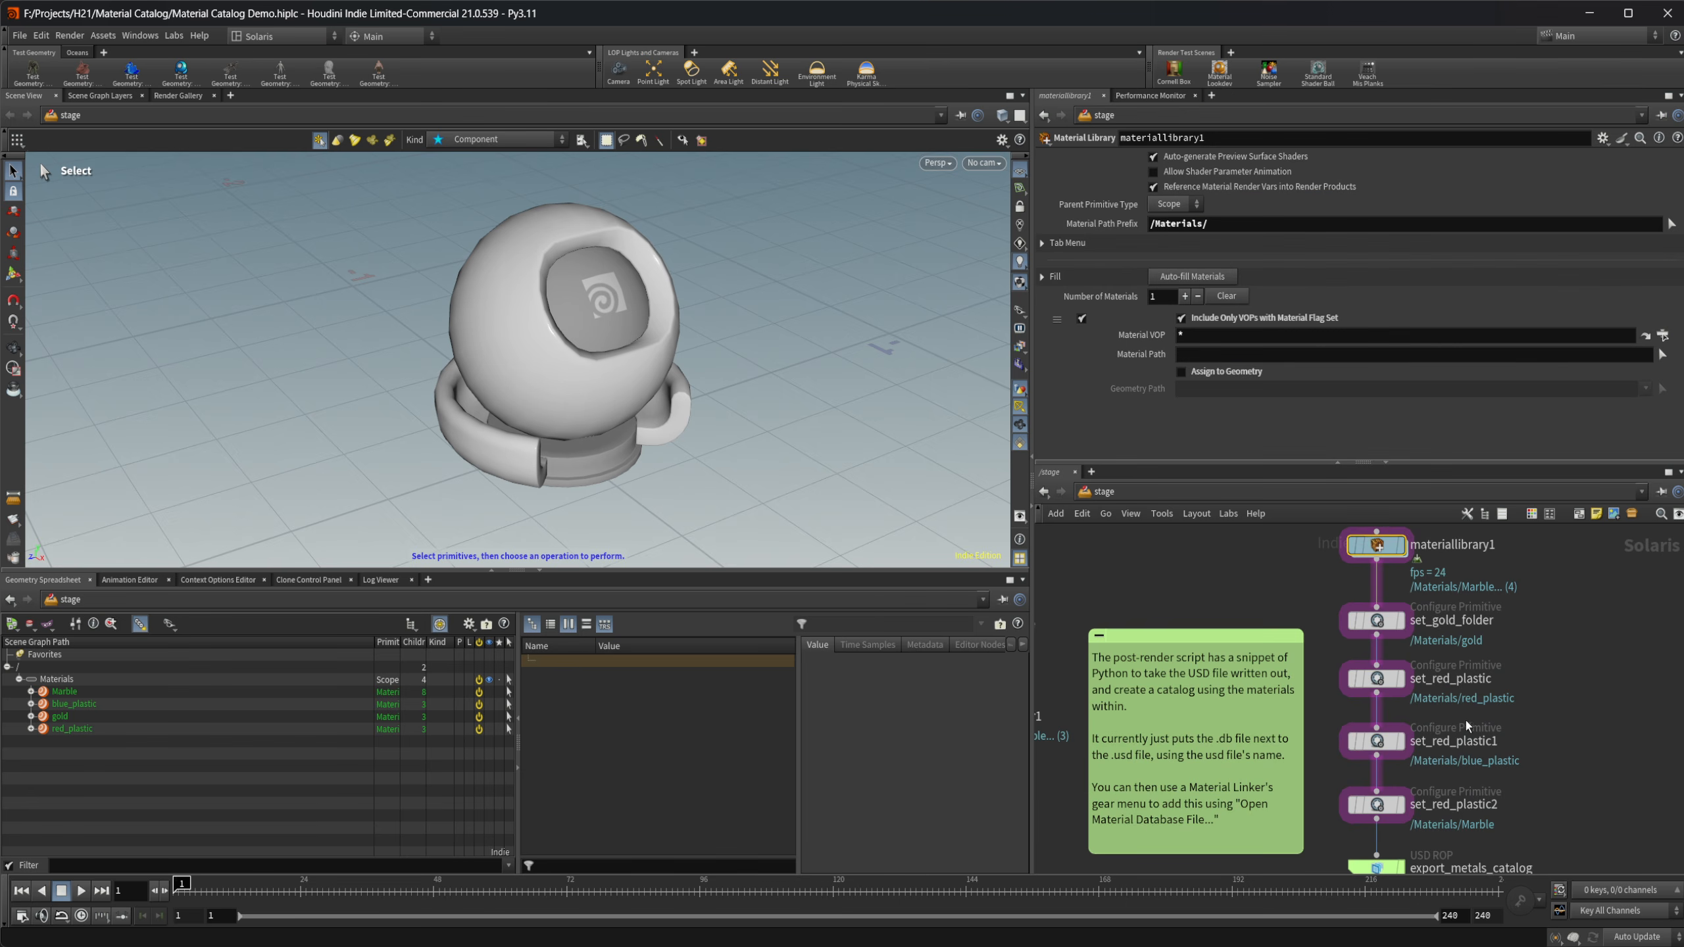
{"action": "left_click", "coordinate": [1310, 802]}
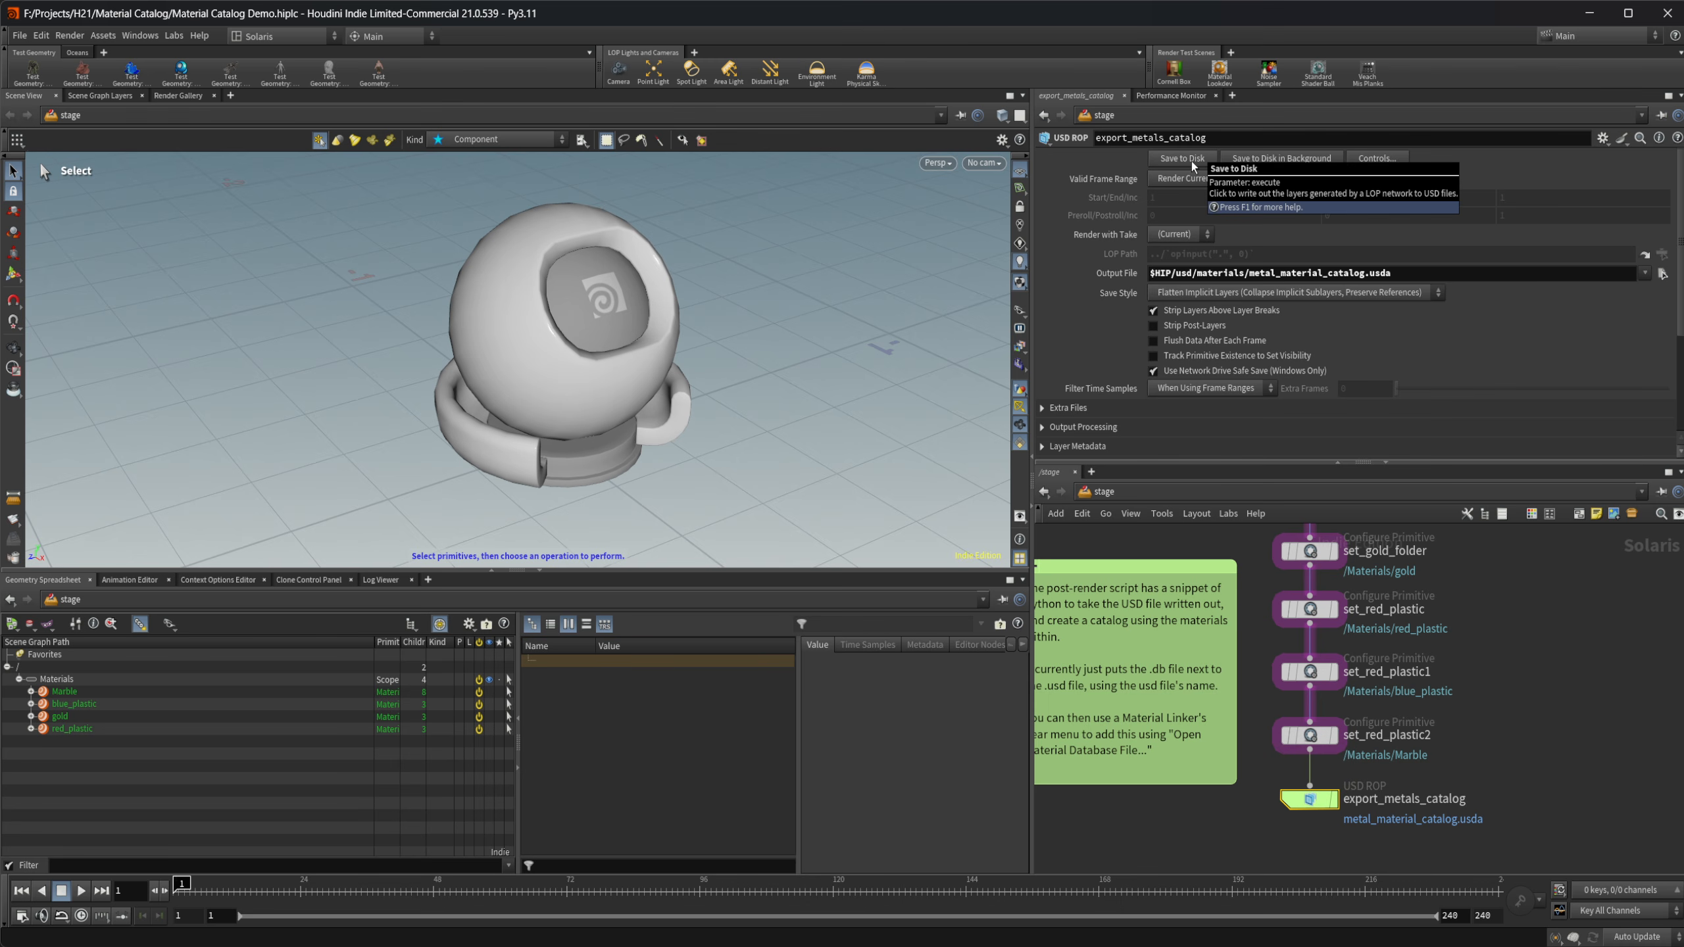
{"action": "middle_click_drag", "start_coordinate": [1142, 622], "coordinate": [1511, 646]}
Select materiallinker1 and switch its catalog back to the default material catalog.
{"action": "left_click", "coordinate": [1229, 670]}
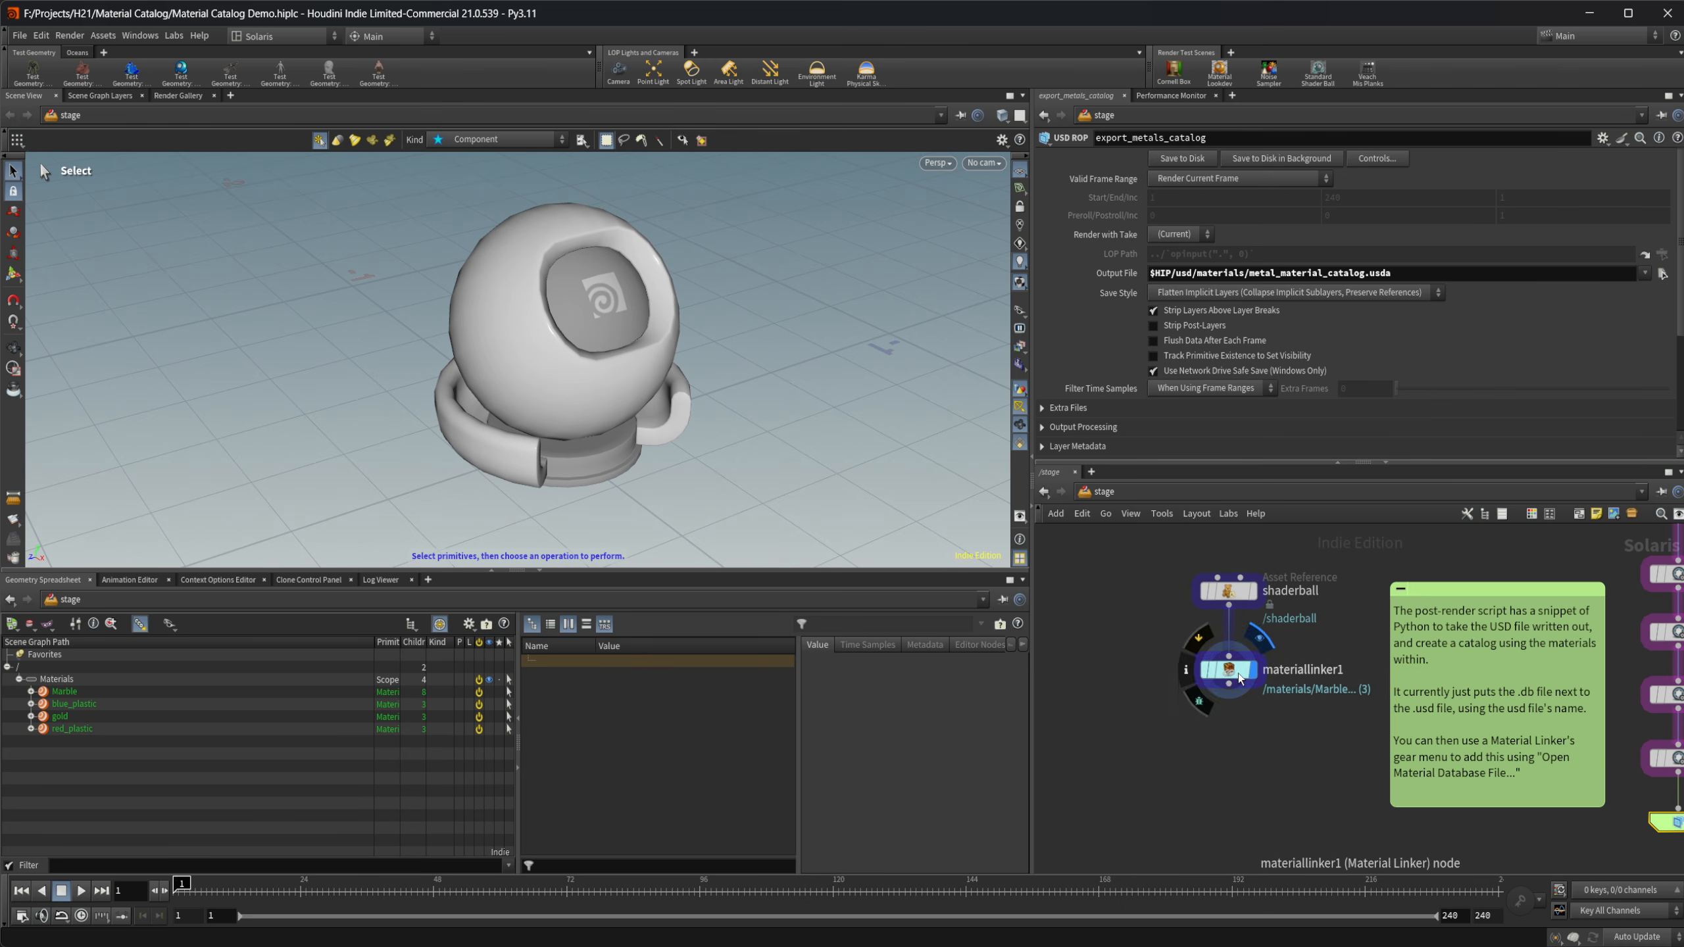
{"action": "left_click", "coordinate": [1276, 183]}
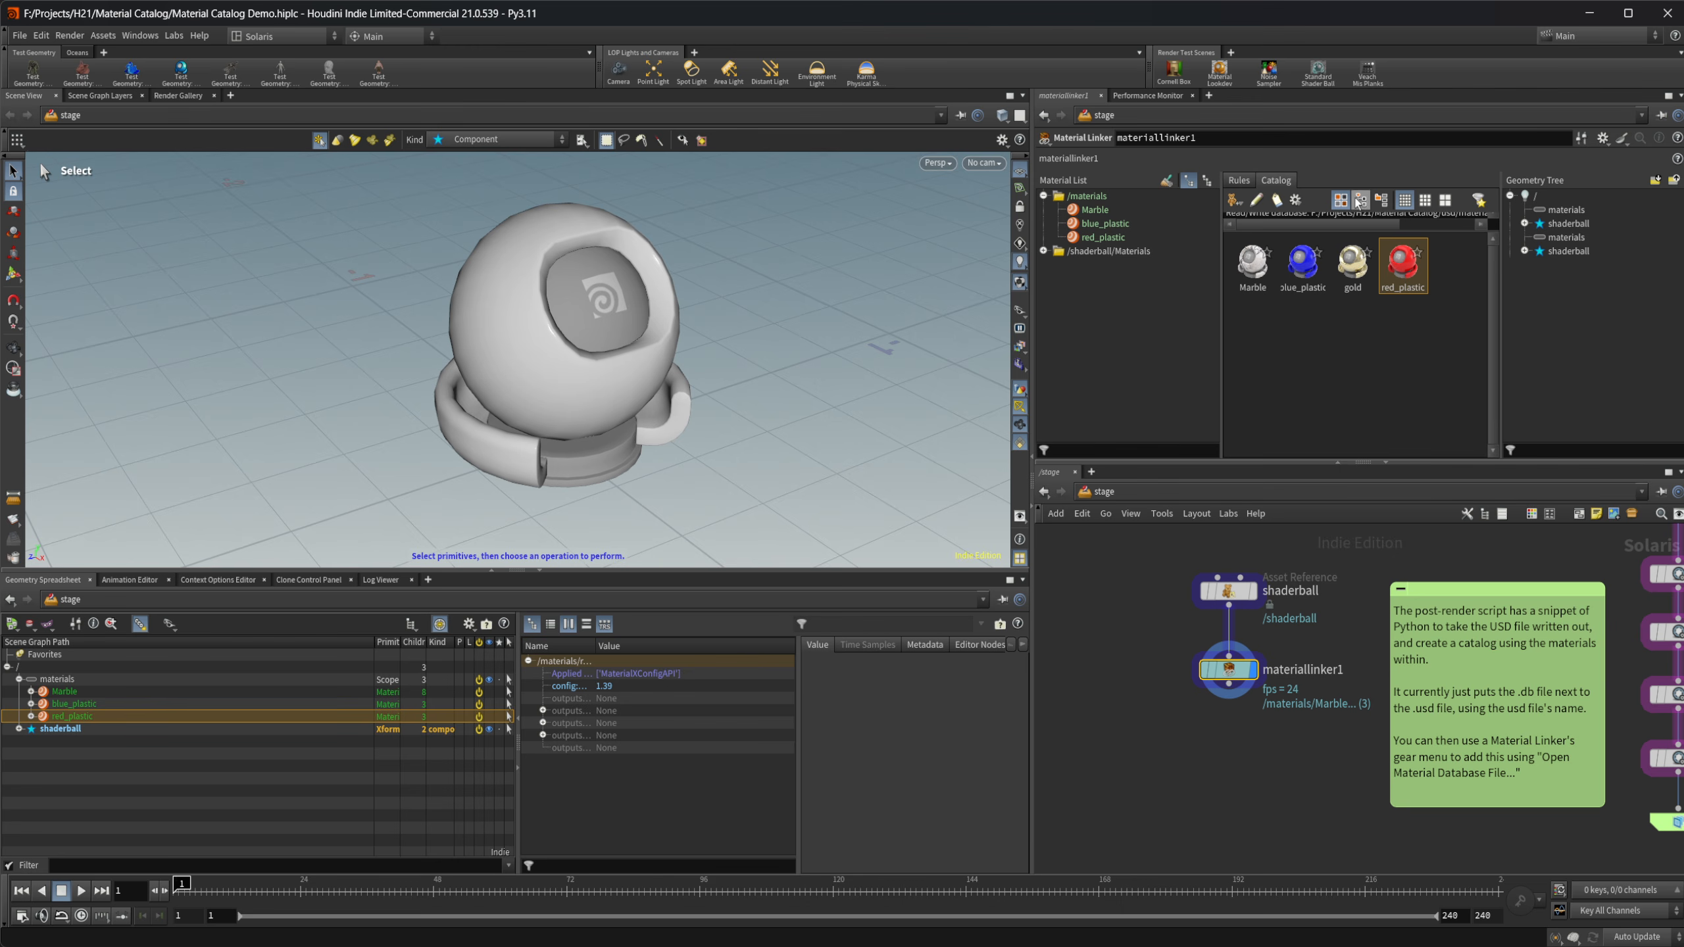
{"action": "left_click", "coordinate": [1296, 200]}
{"action": "left_click", "coordinate": [1352, 317]}
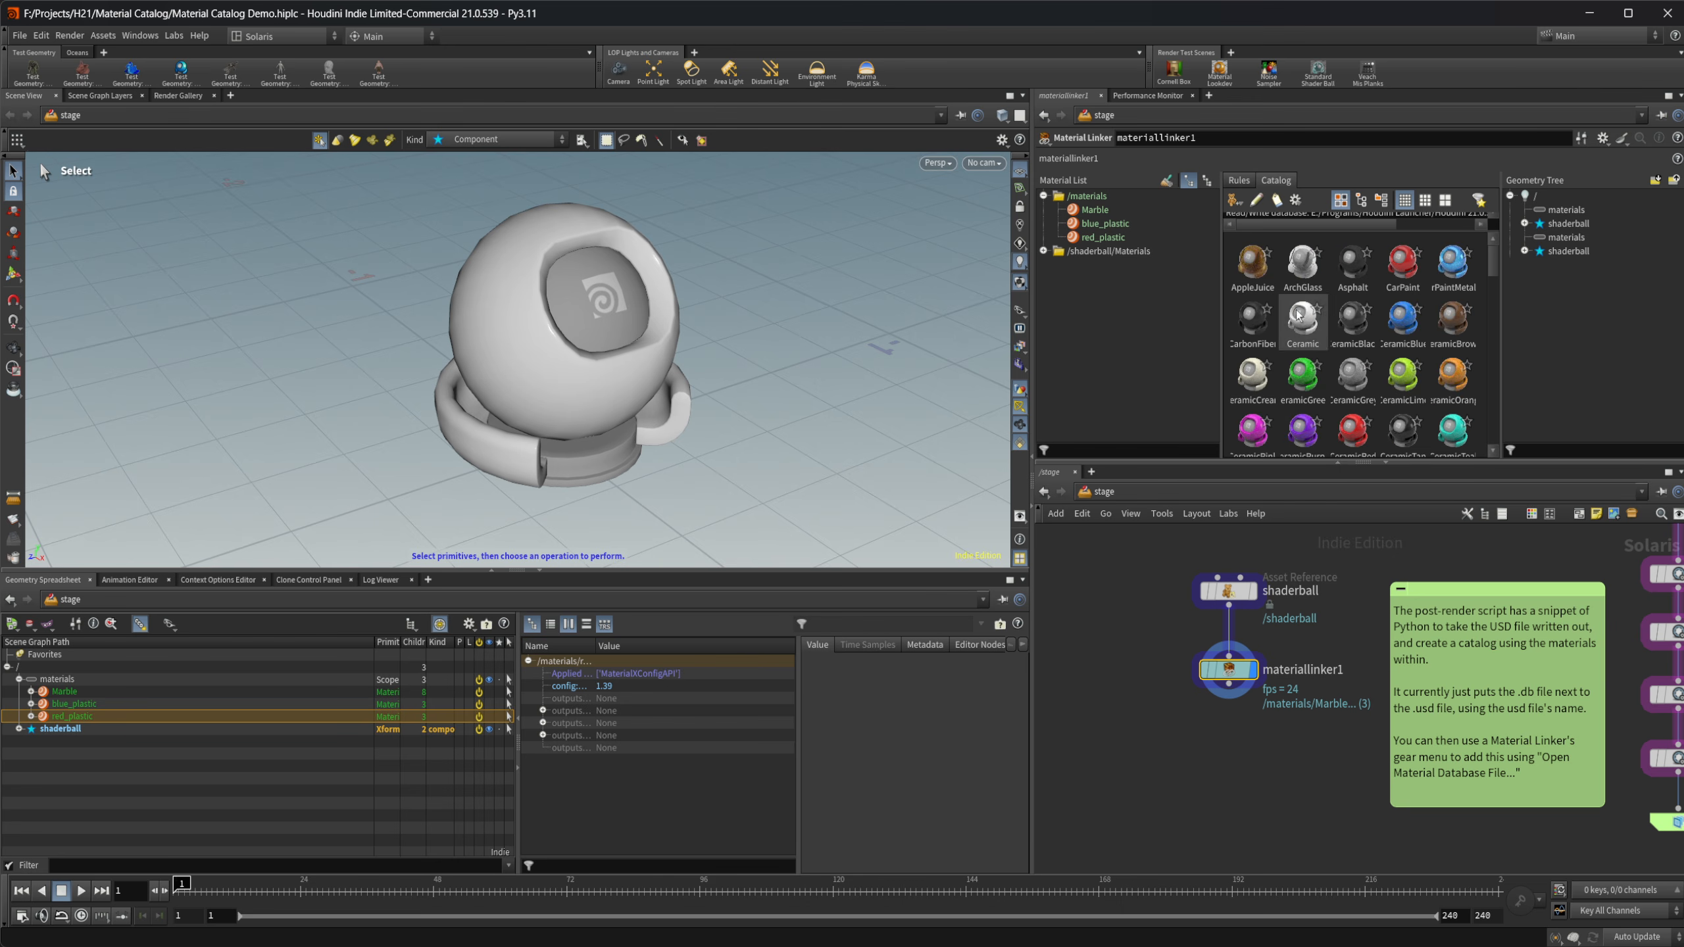
Delete the Marble, blue_plastic and red_plastic materials from materiallinker1's material list.
{"action": "left_click", "coordinate": [1103, 198]}
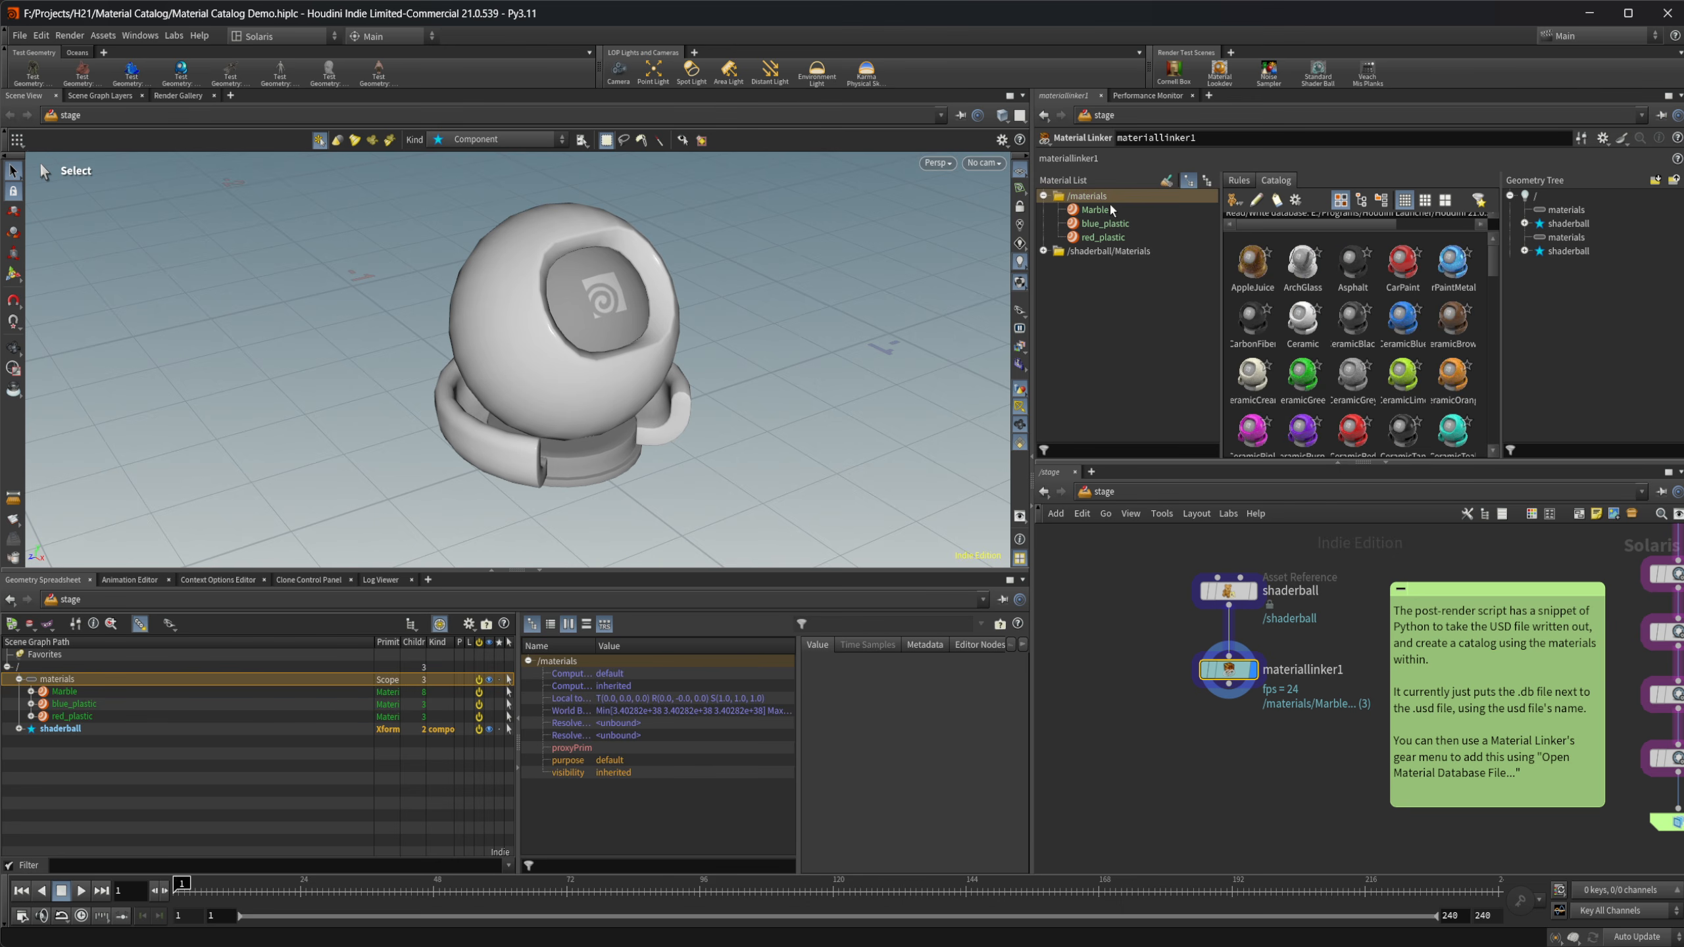
{"action": "left_click", "coordinate": [1110, 211]}
{"action": "key", "text": "Delete"}
{"action": "left_click", "coordinate": [1111, 215]}
{"action": "key", "text": "Delete"}
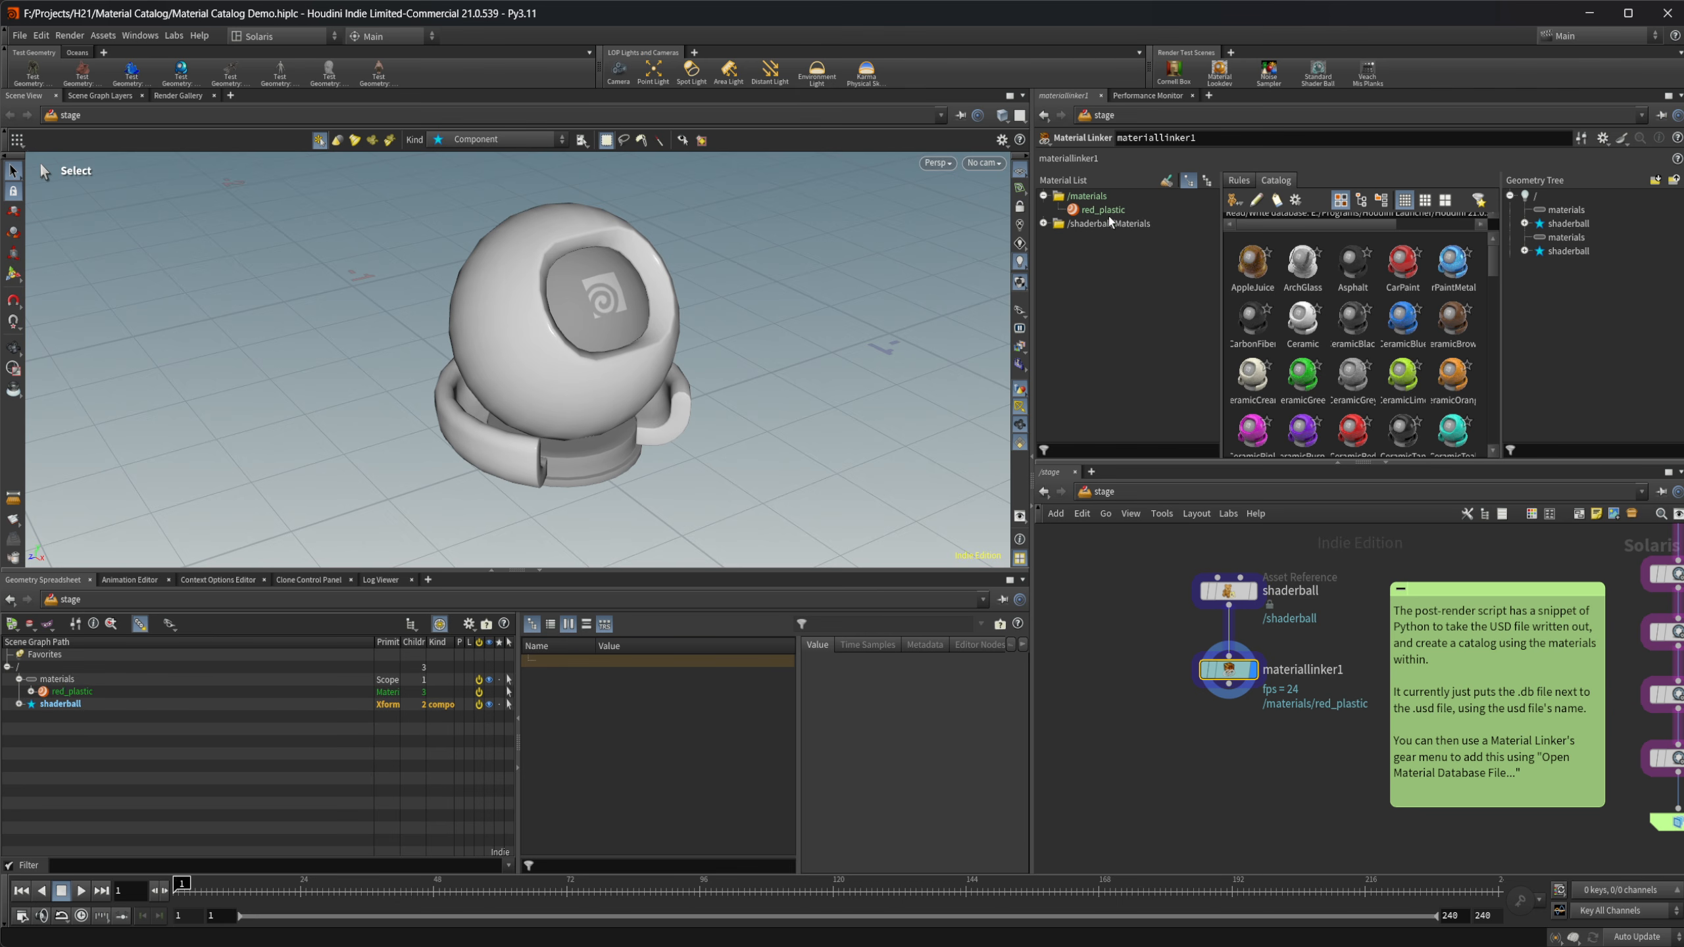
{"action": "left_click", "coordinate": [1106, 213]}
{"action": "key", "text": "Delete"}
Save the export_metals_catalog USD ROP to disk to export the material catalog.
{"action": "middle_click_drag", "start_coordinate": [1252, 769], "coordinate": [1045, 751]}
{"action": "middle_click_drag", "start_coordinate": [1567, 737], "coordinate": [1467, 735]}
{"action": "left_click", "coordinate": [1374, 805]}
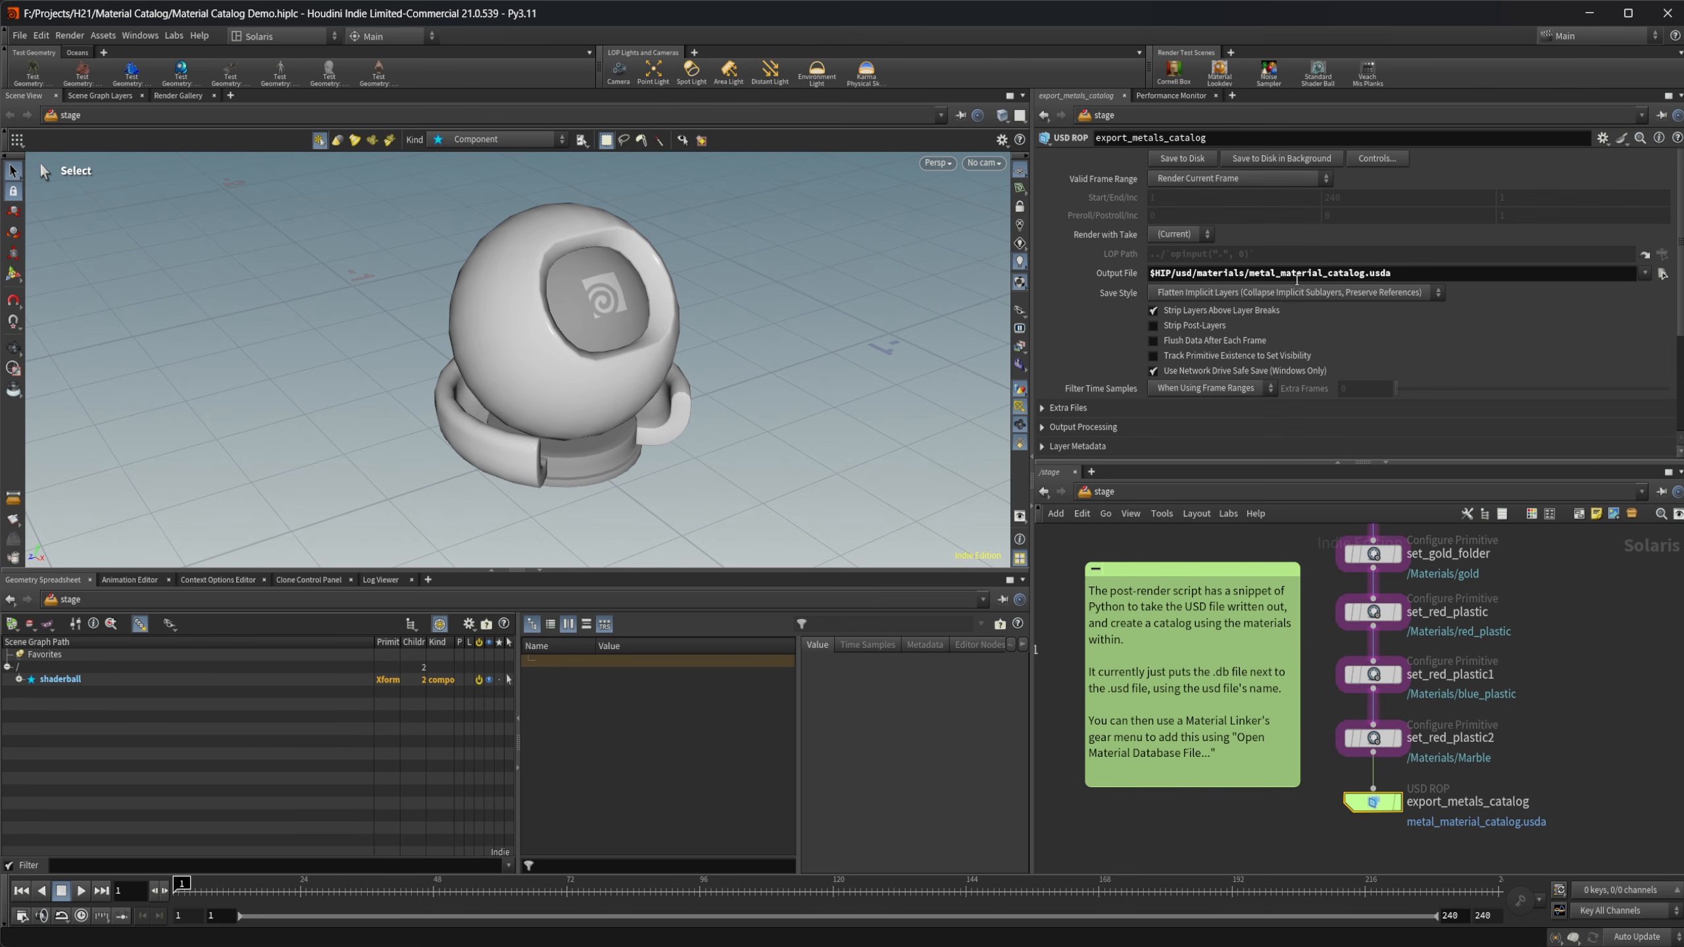
{"action": "left_click", "coordinate": [1189, 162]}
{"action": "middle_click_drag", "start_coordinate": [1536, 660], "coordinate": [1474, 709]}
{"action": "scroll", "coordinate": [1475, 708], "scroll_direction": "down", "scroll_amount": 1}
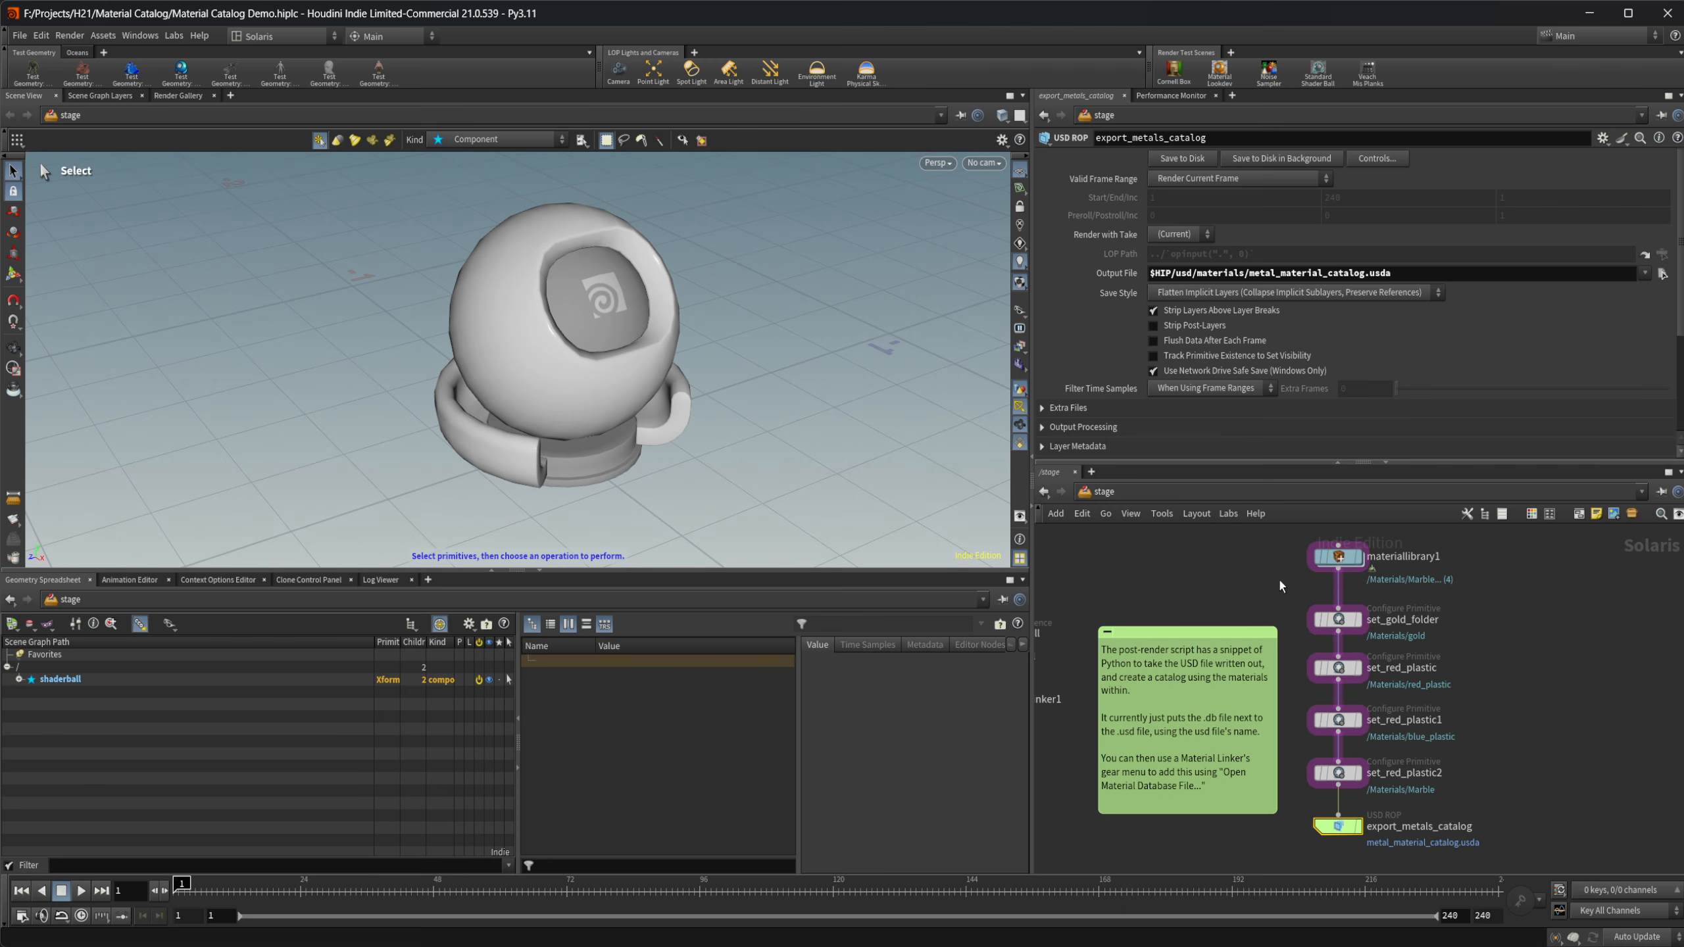
Open the exported metal_material_catalog.db as the material database in materiallinker1.
{"action": "middle_click_drag", "start_coordinate": [1055, 702], "coordinate": [1237, 696]}
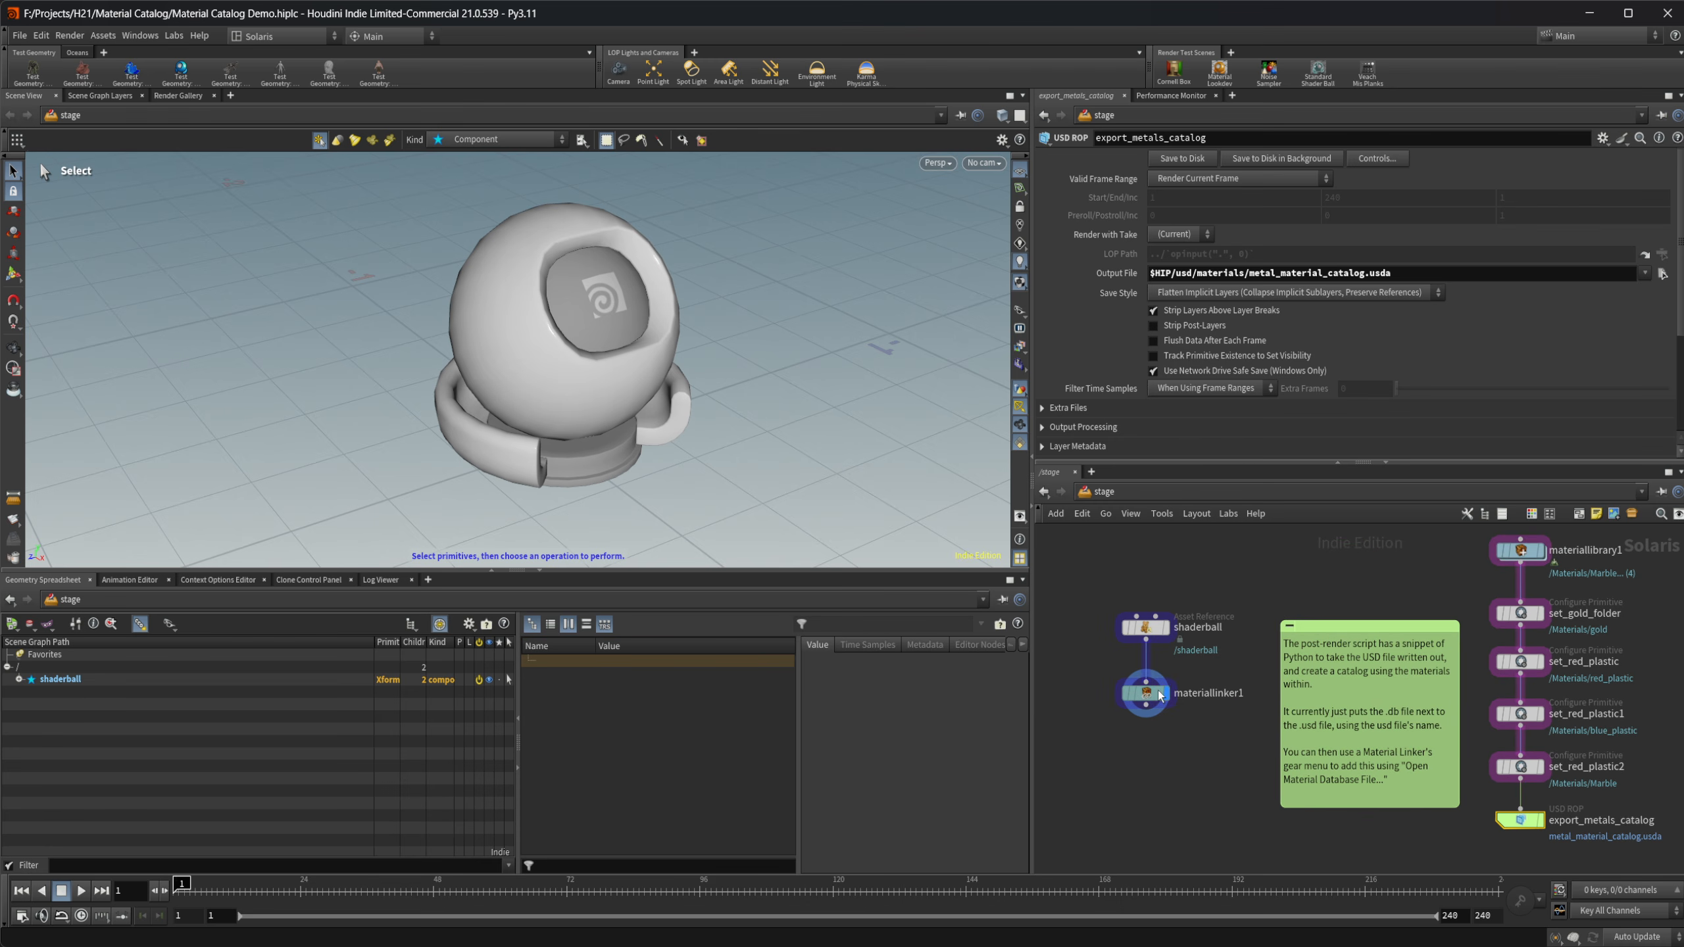
{"action": "left_click", "coordinate": [1161, 695]}
{"action": "left_click", "coordinate": [1296, 200]}
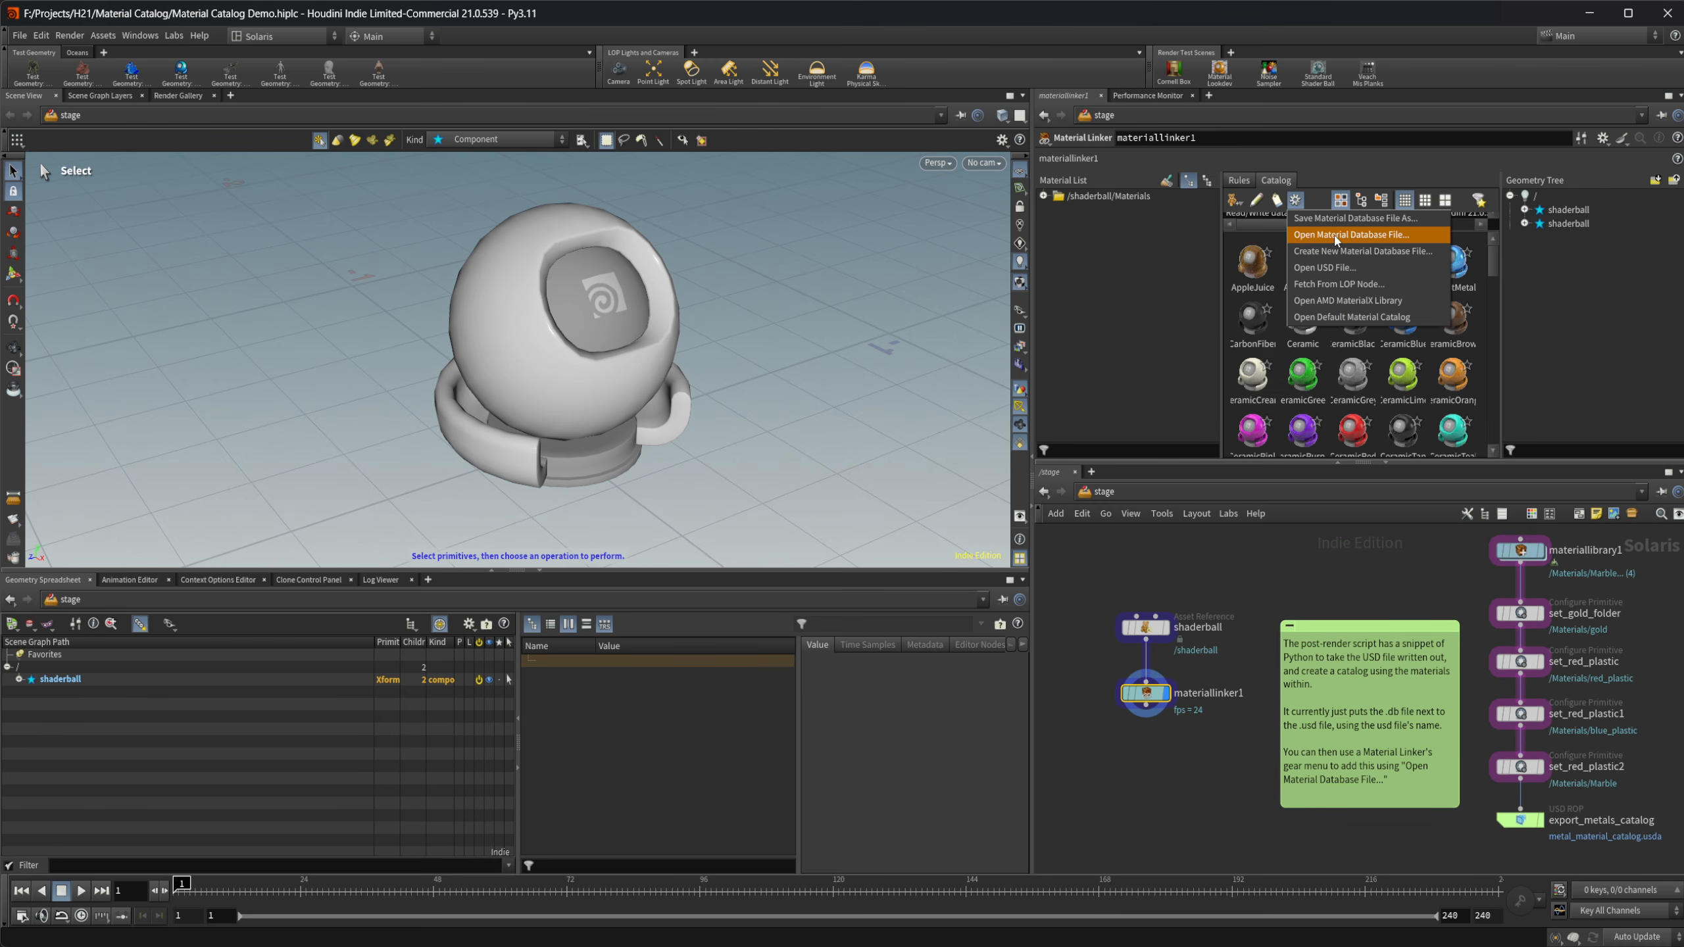
{"action": "left_click", "coordinate": [1369, 233]}
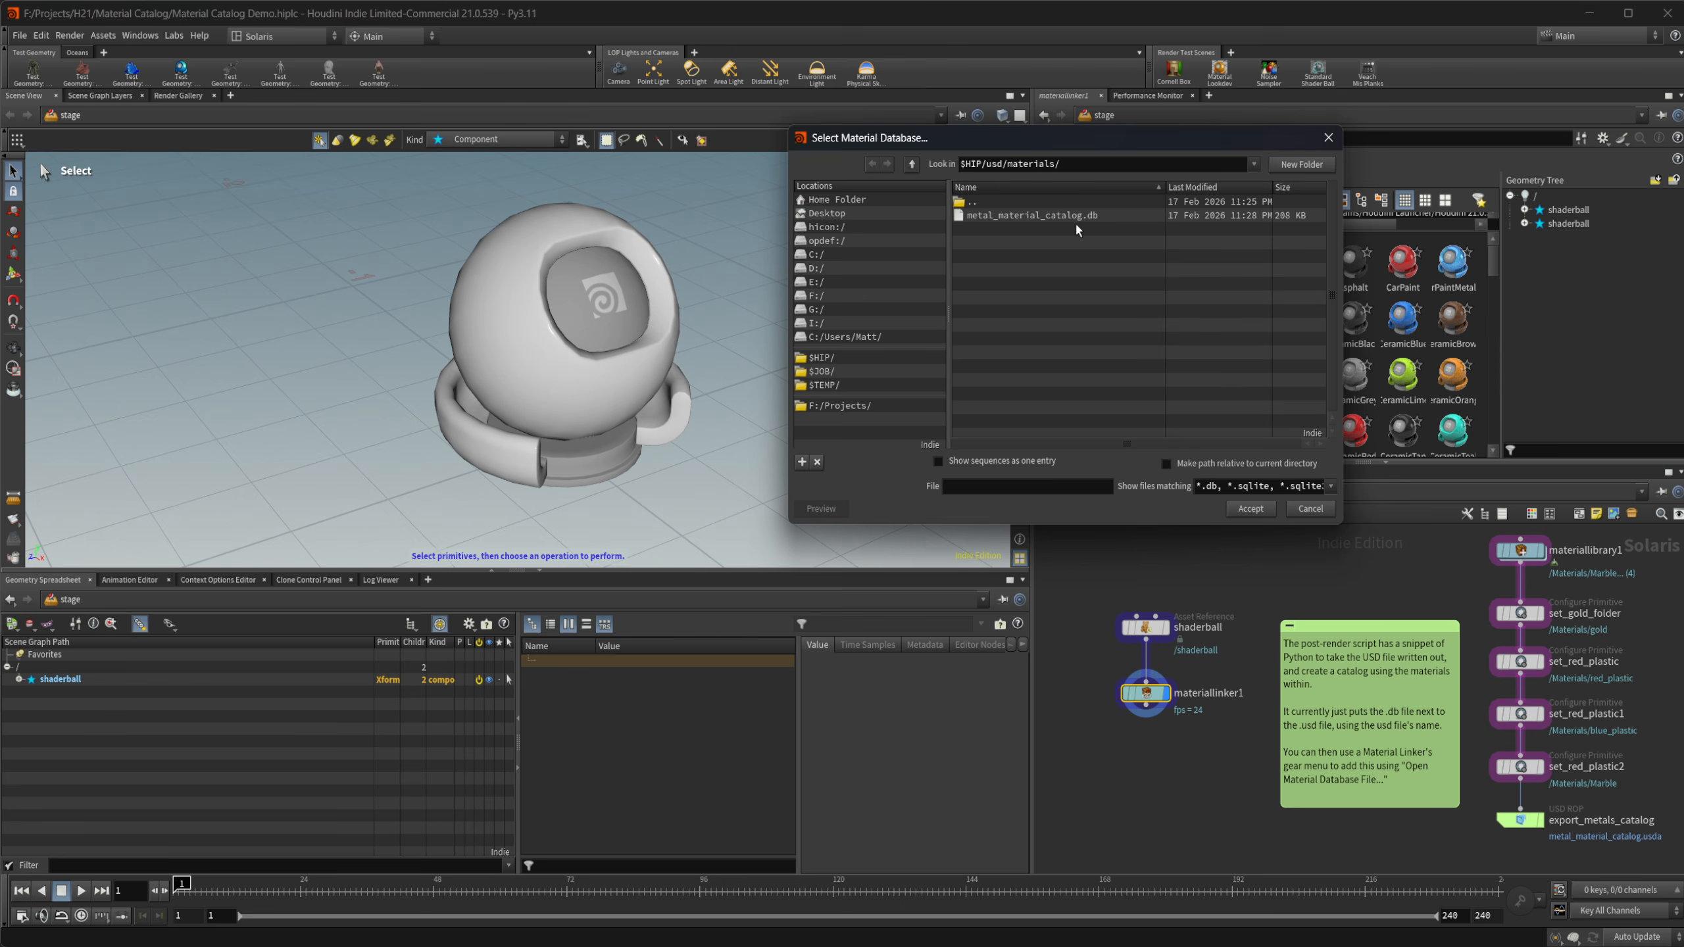
{"action": "left_click", "coordinate": [1250, 509]}
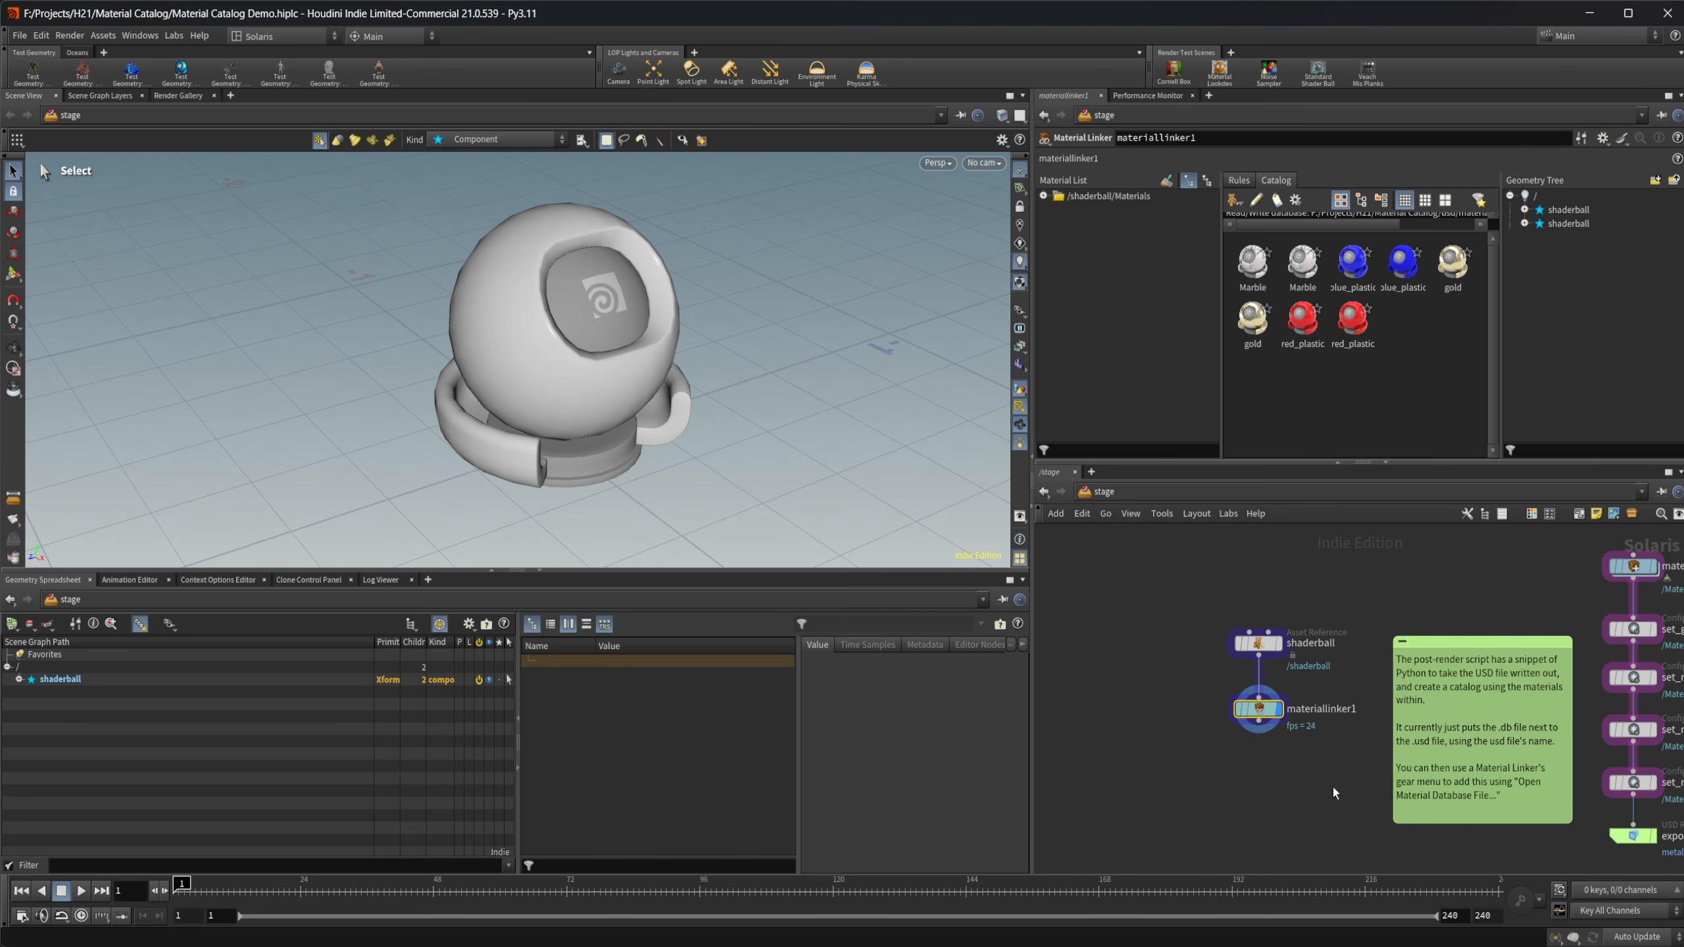
Add a Reference node beside the shaderball branch and connect the shaderball output to its first input.
{"action": "key", "text": "Tab"}
{"action": "type", "text": "ref"}
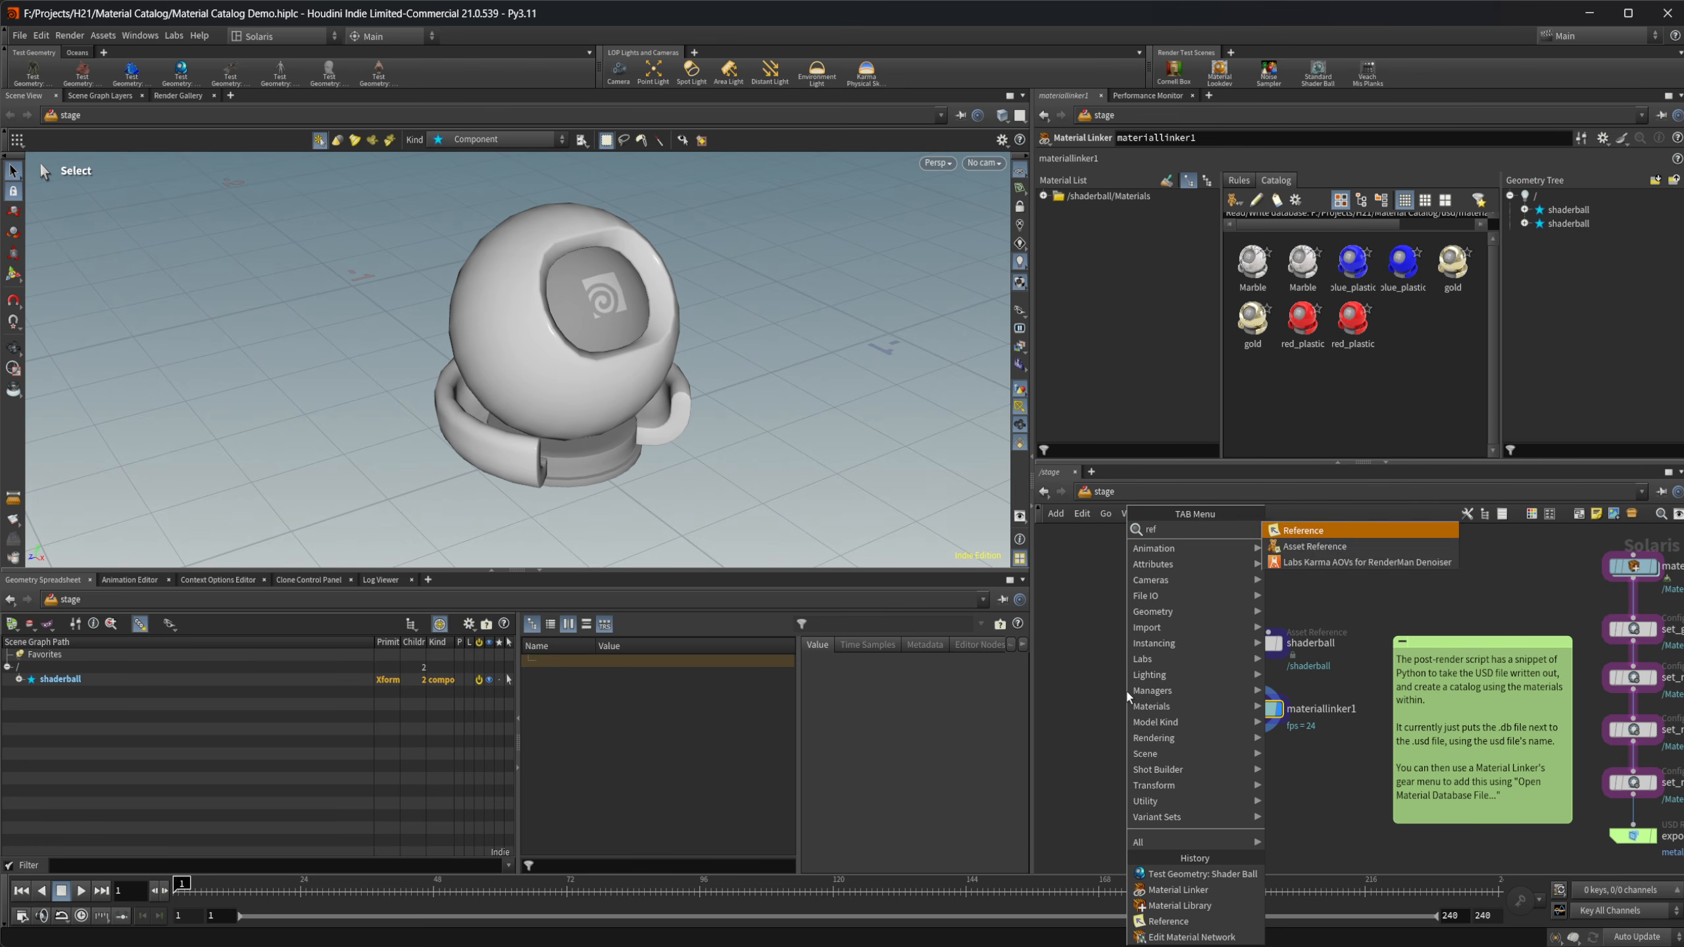
{"action": "key", "text": "Return"}
{"action": "left_click", "coordinate": [1127, 693]}
{"action": "scroll", "coordinate": [1127, 693], "scroll_direction": "up", "scroll_amount": 2}
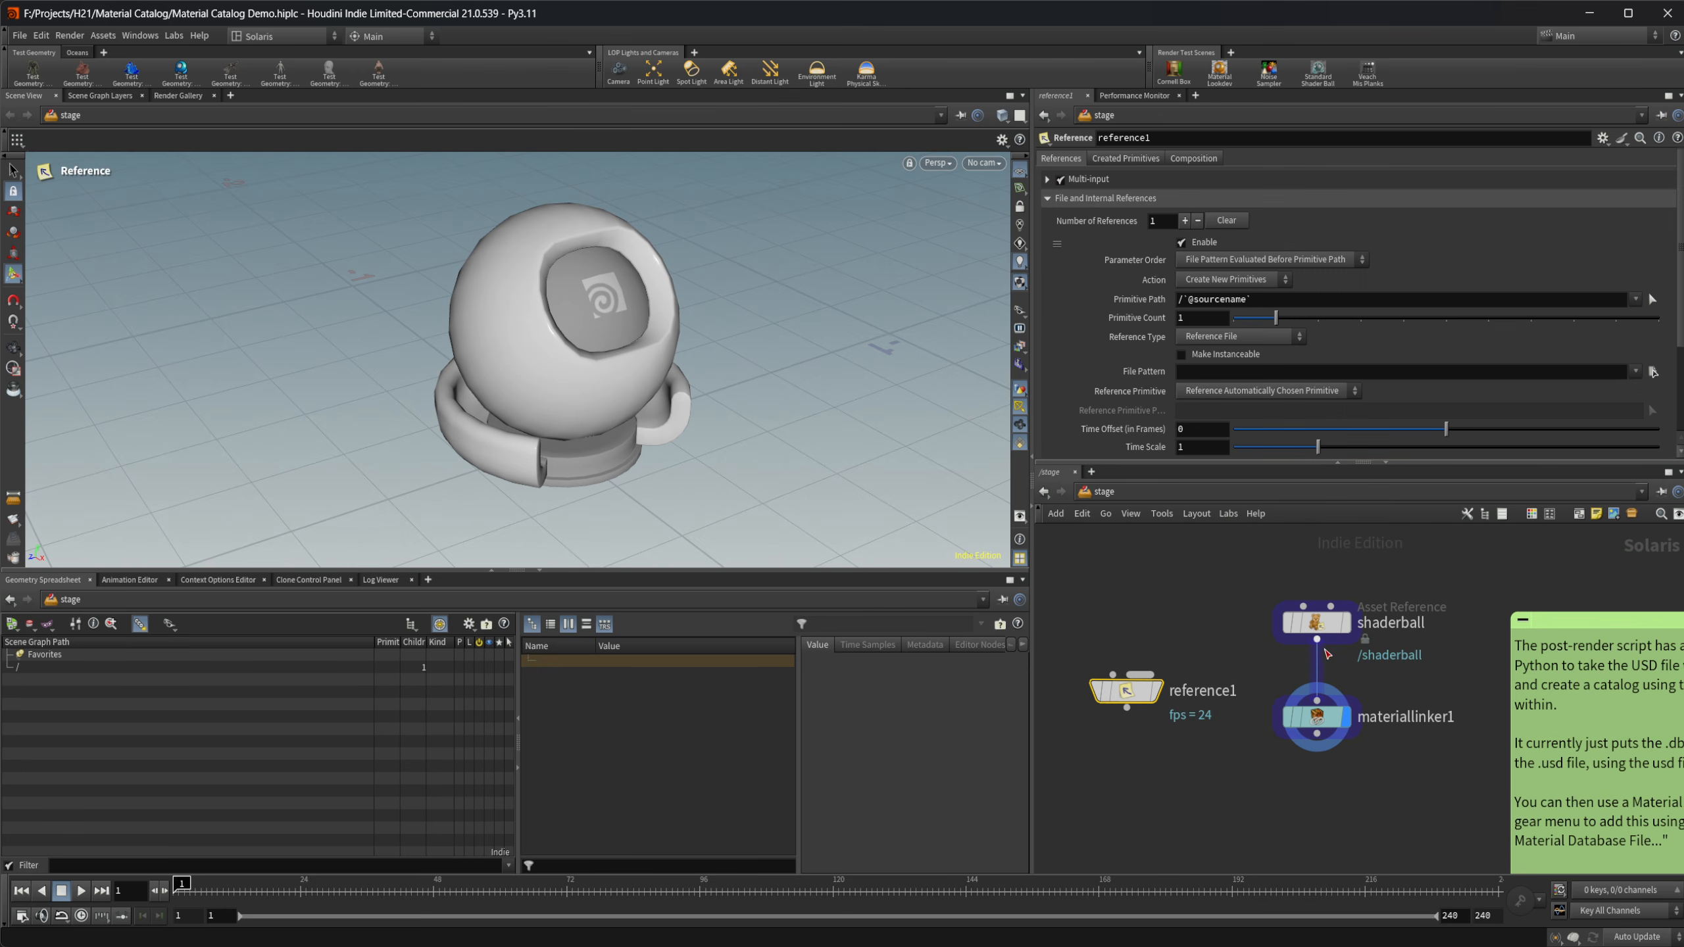
{"action": "left_click_drag", "start_coordinate": [1317, 640], "coordinate": [1143, 675]}
{"action": "key", "text": "Delete"}
{"action": "left_click_drag", "start_coordinate": [1317, 640], "coordinate": [1113, 675]}
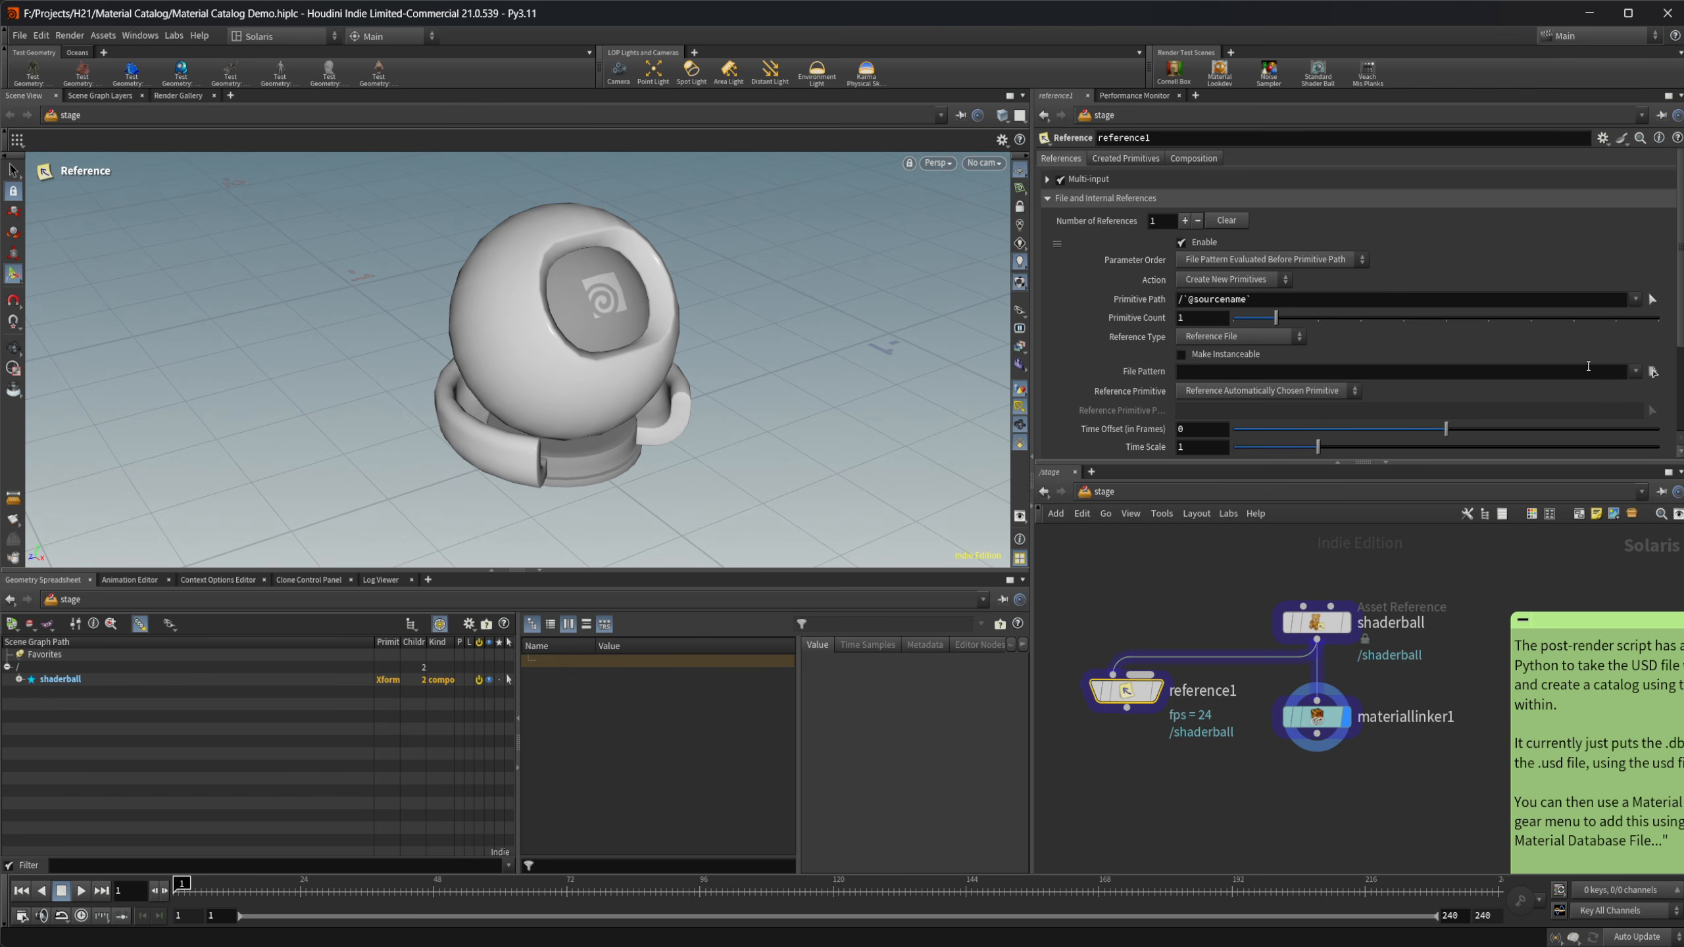
Set the Reference node's file pattern to $HIP/usd/materials/metal_material_catalog.usda and expand the referenced materials in the scene graph.
{"action": "left_click", "coordinate": [1654, 371]}
{"action": "left_click_drag", "start_coordinate": [1061, 138], "coordinate": [908, 167]}
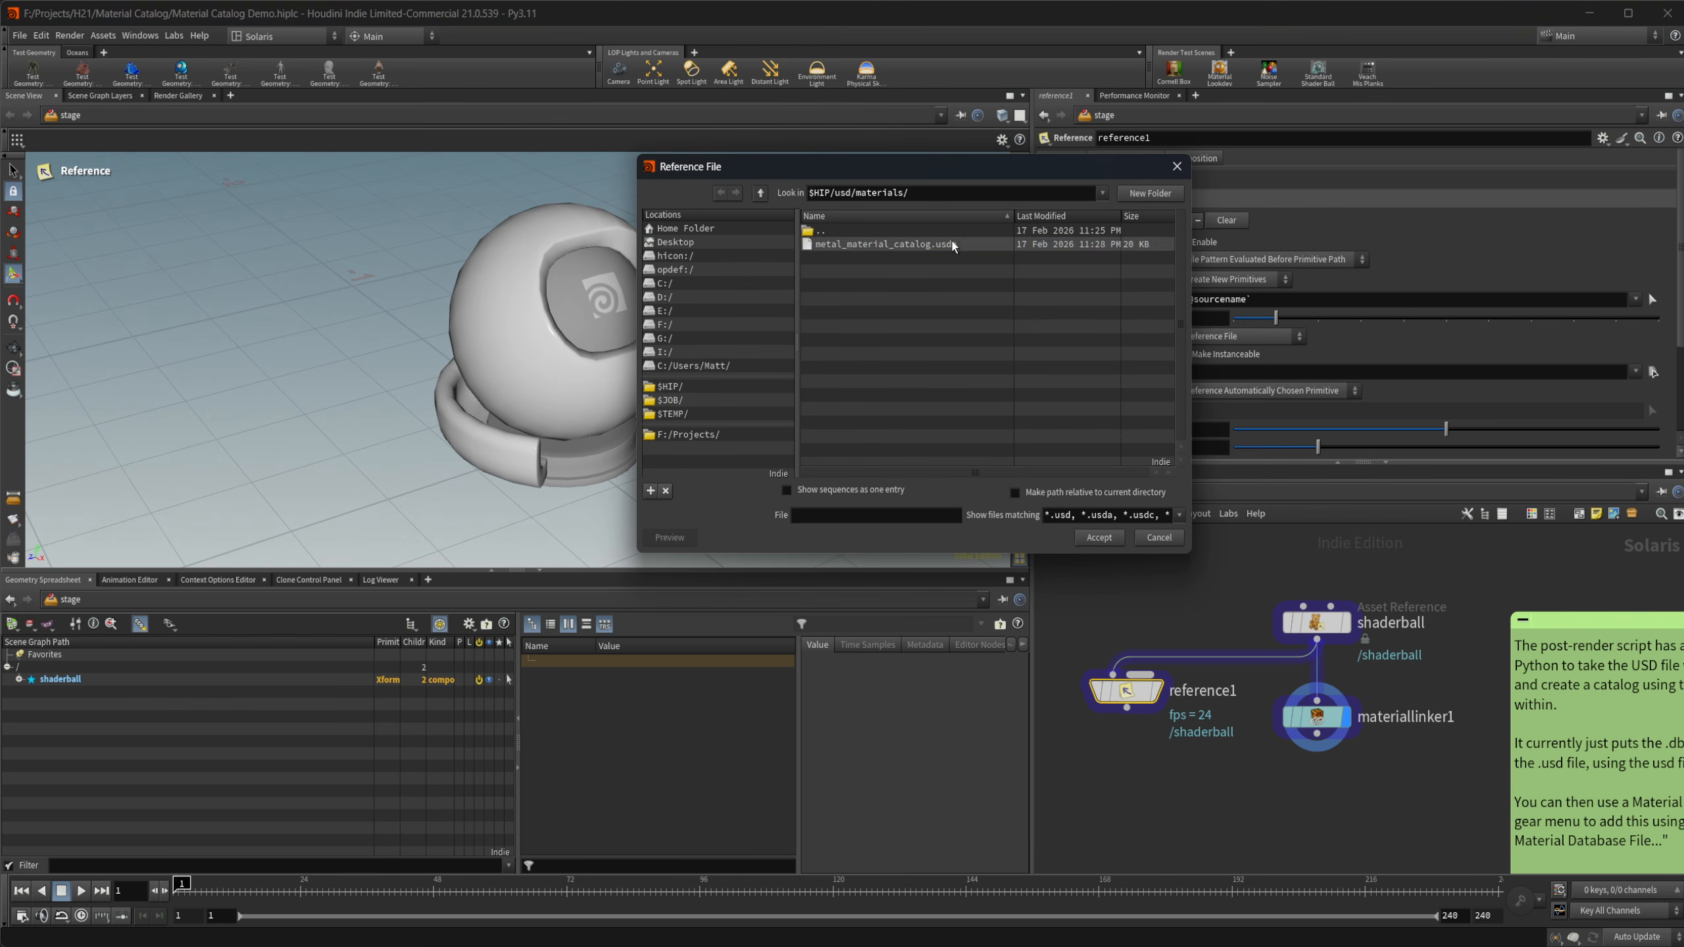
{"action": "left_click", "coordinate": [958, 243]}
{"action": "left_click", "coordinate": [1099, 537]}
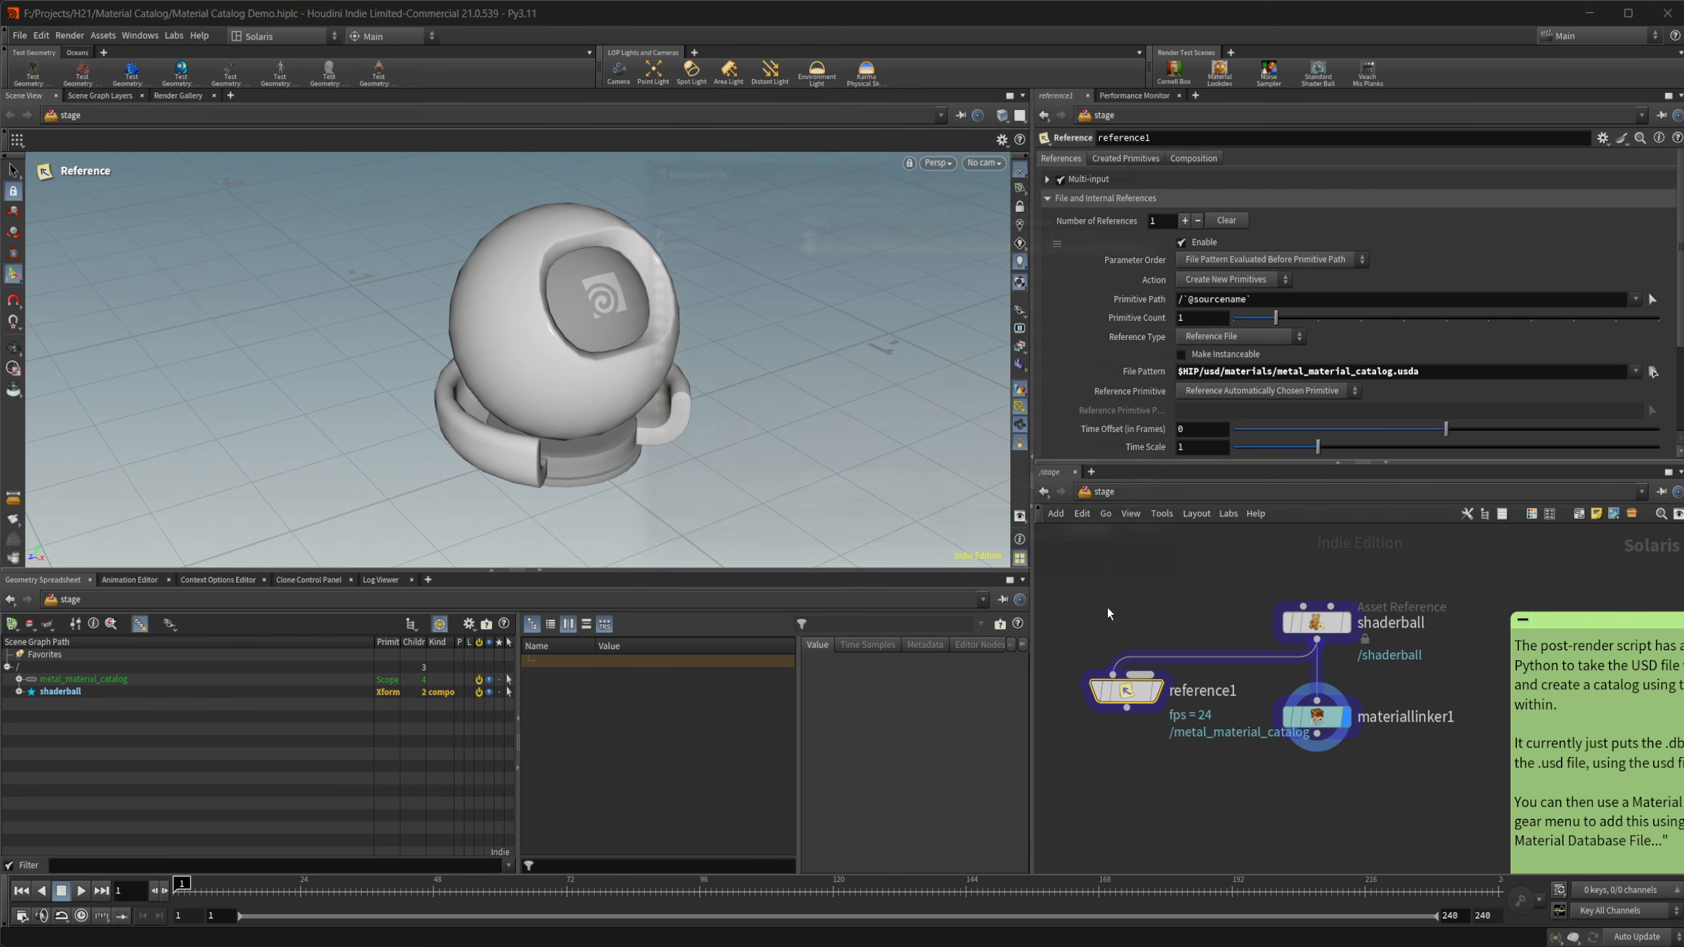
{"action": "left_click", "coordinate": [19, 679]}
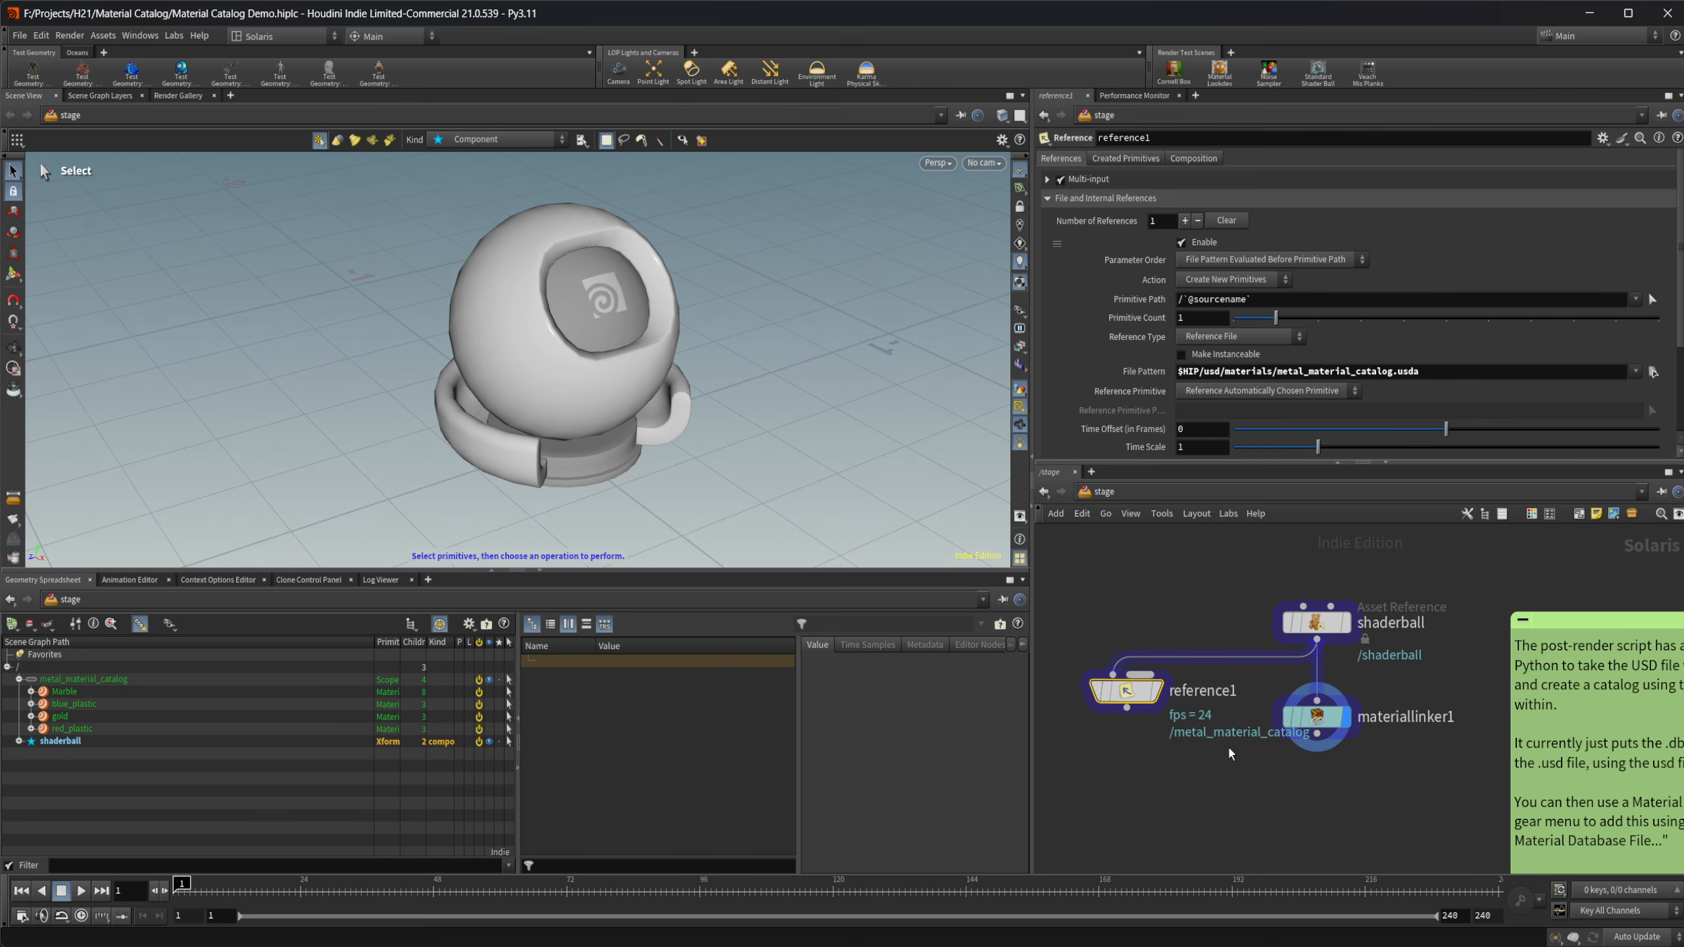
Add a second Material Linker below reference1 and check its rules and catalog.
{"action": "key", "text": "Tab"}
{"action": "type", "text": "mat"}
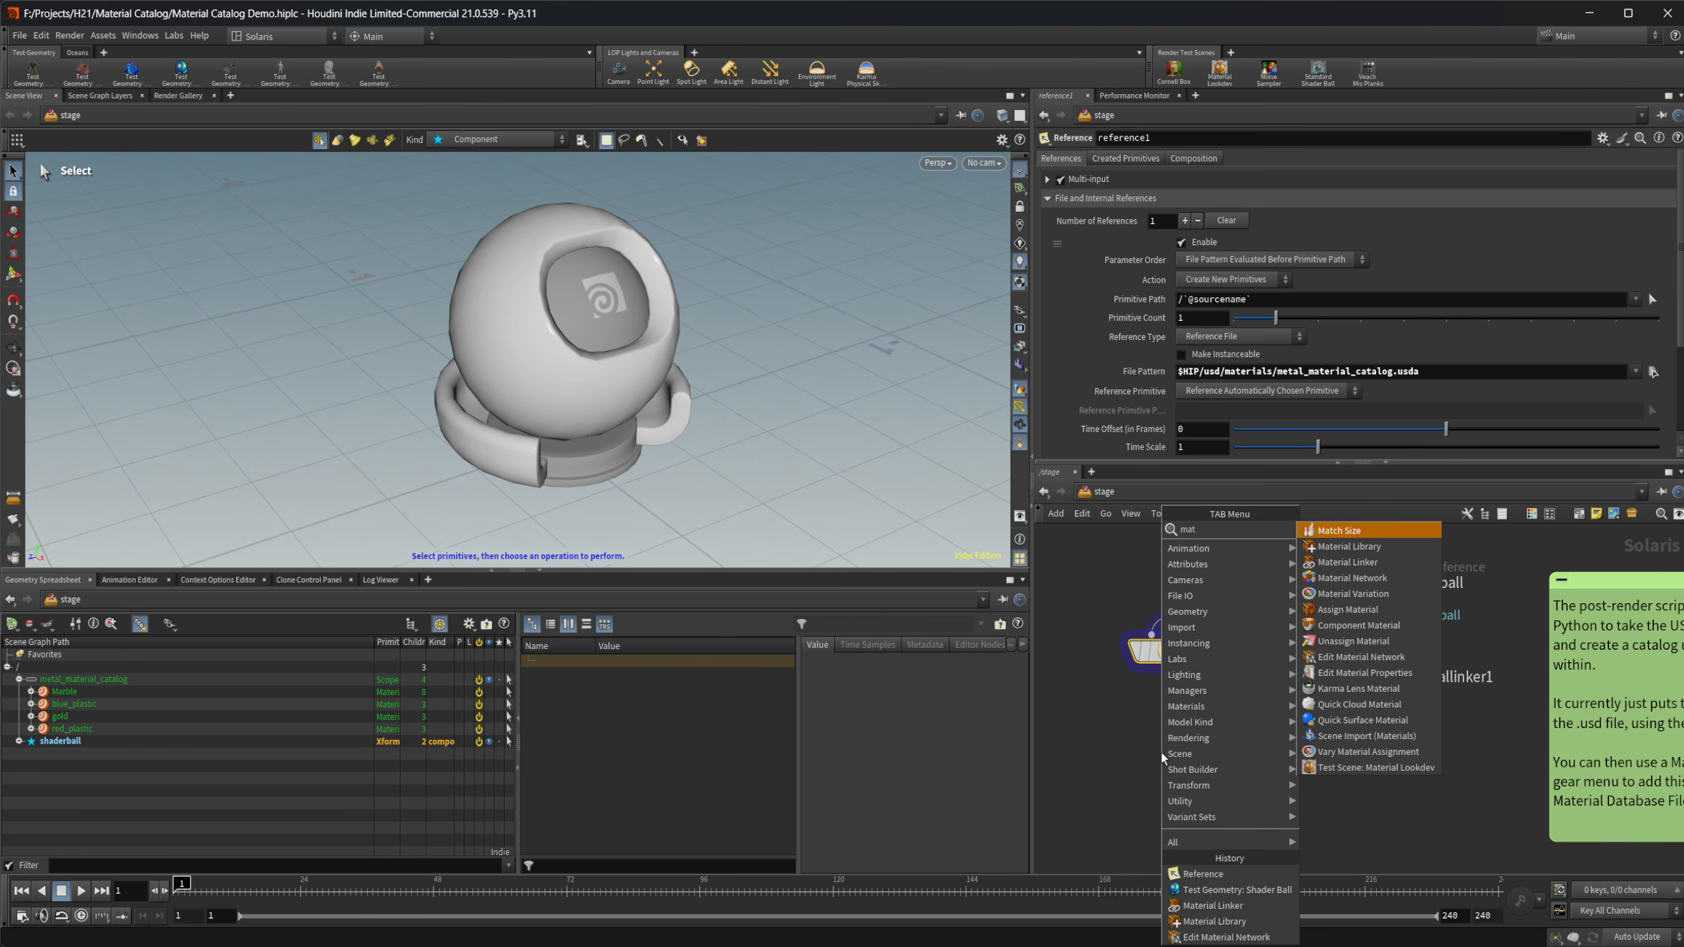
{"action": "type", "text": " l"}
{"action": "key", "text": "Down"}
{"action": "key", "text": "Return"}
{"action": "key", "text": "Return"}
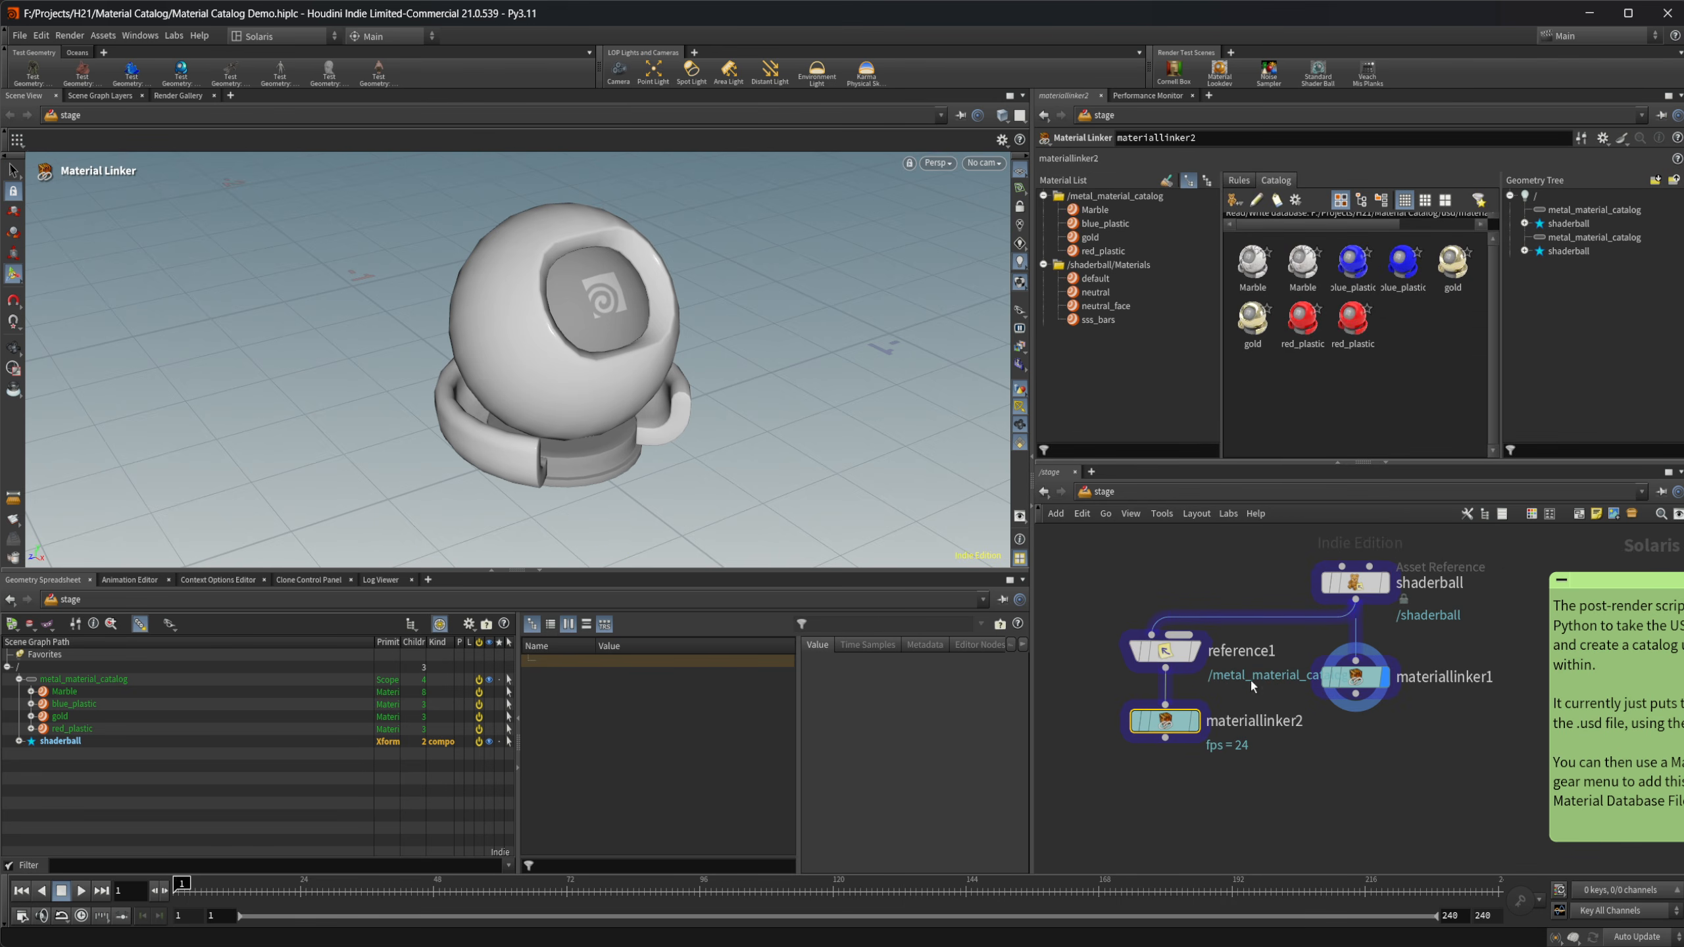
{"action": "left_click", "coordinate": [1240, 181]}
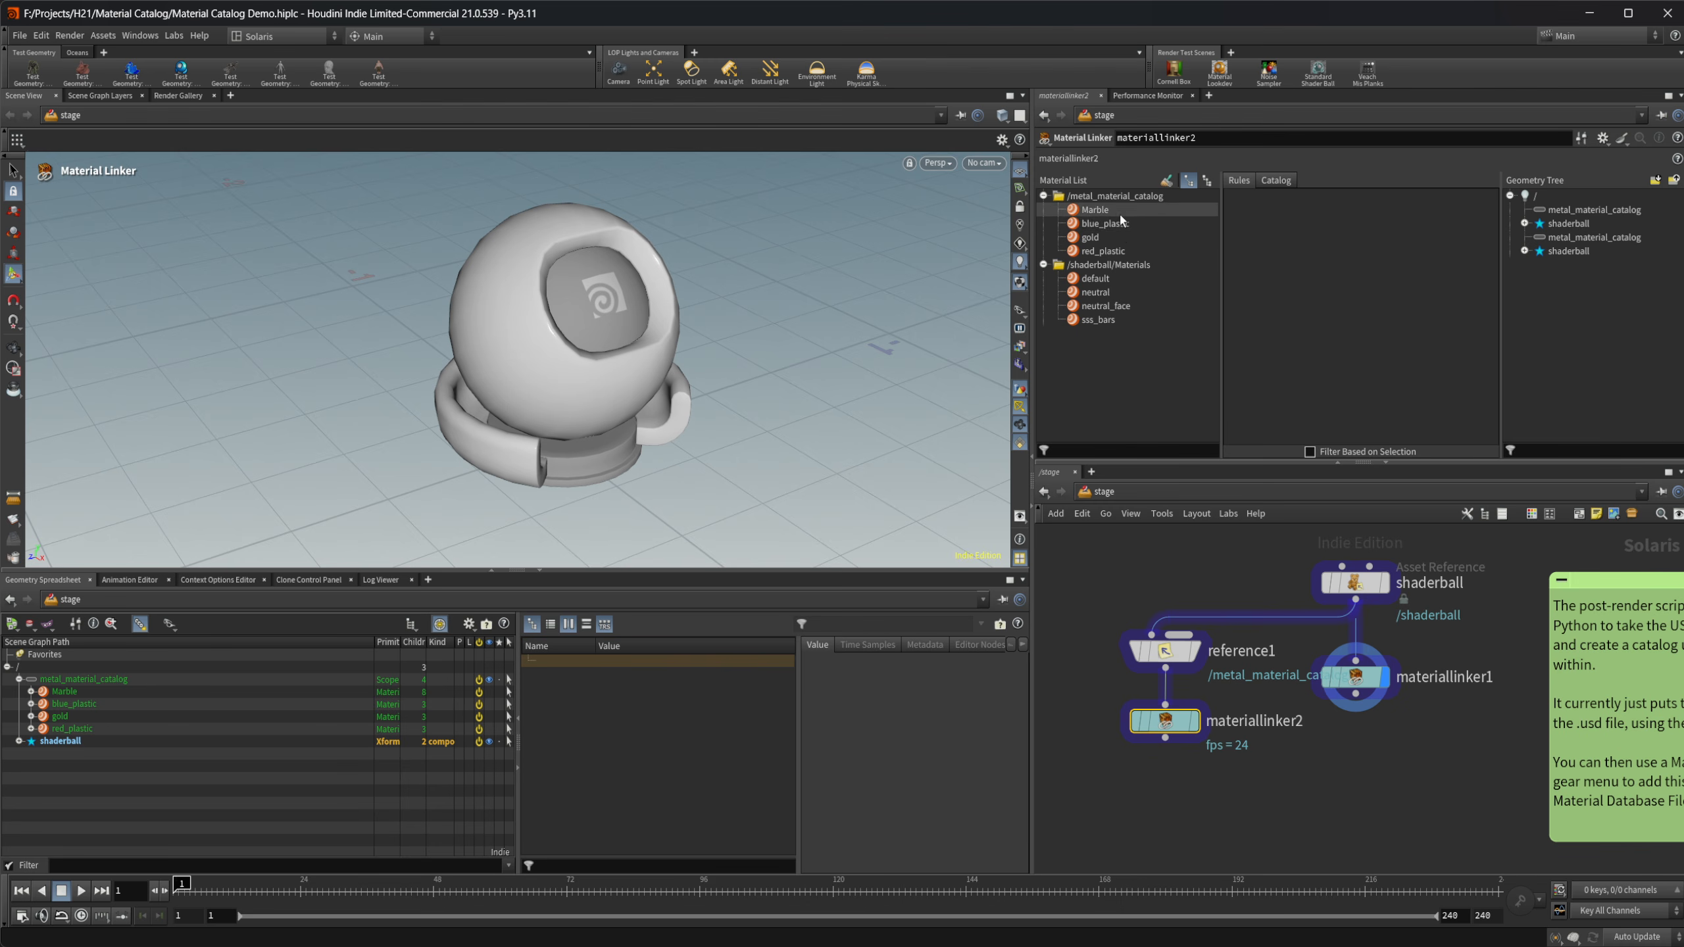
{"action": "left_click", "coordinate": [1274, 182]}
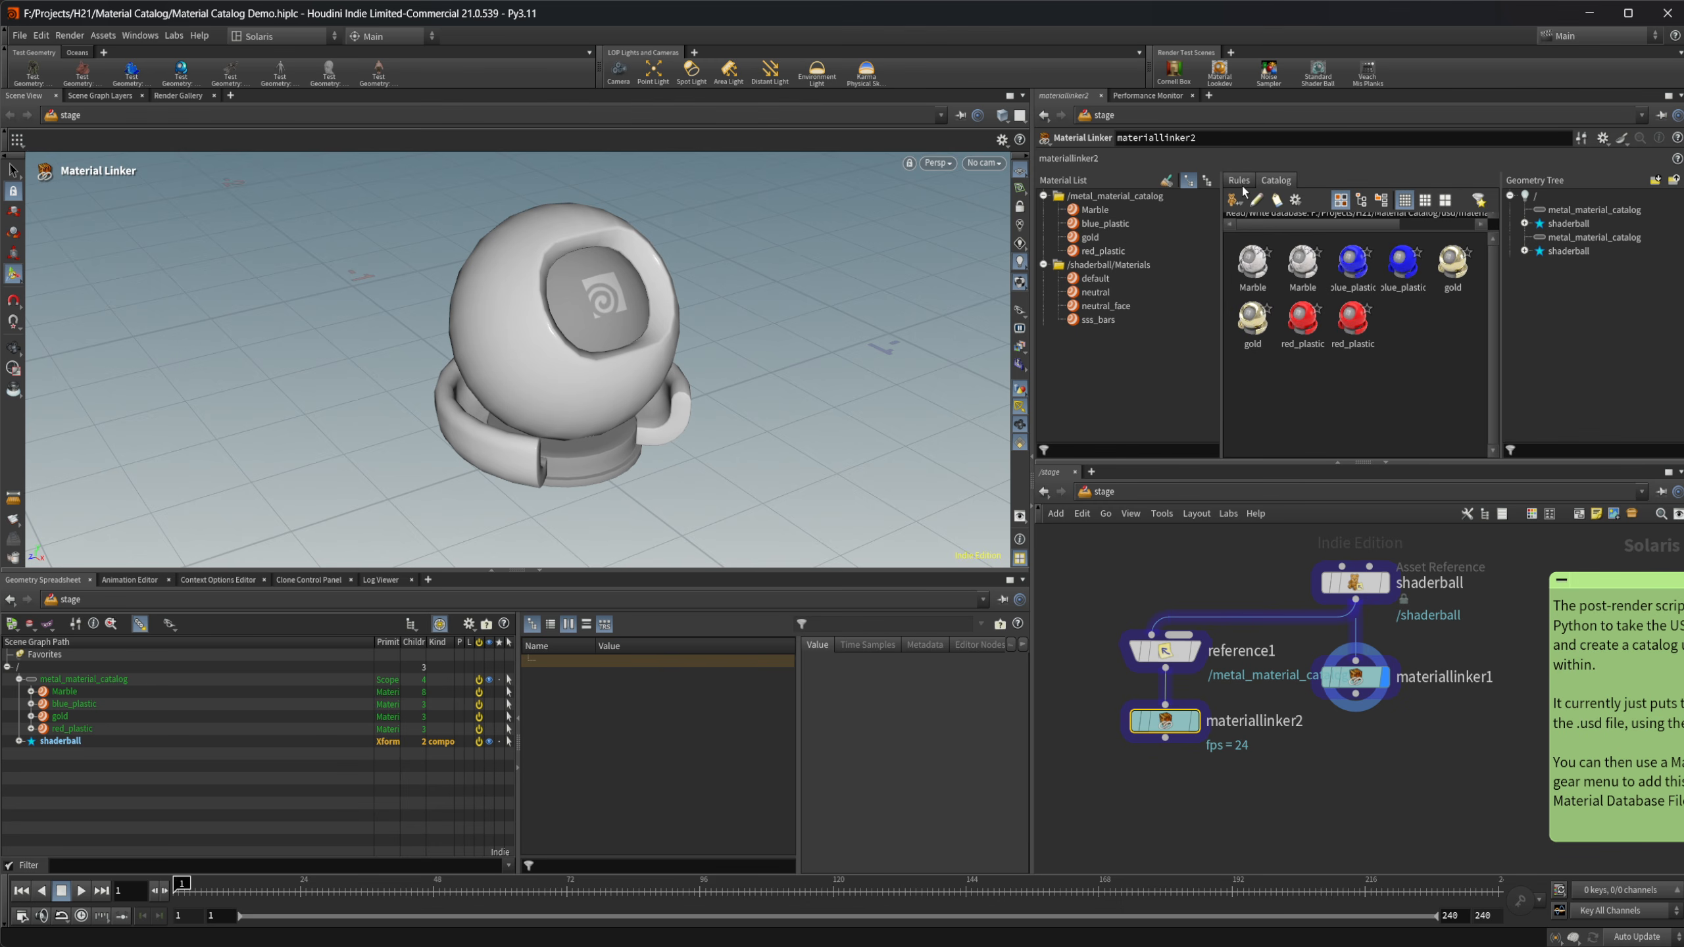
{"action": "left_click", "coordinate": [1240, 181]}
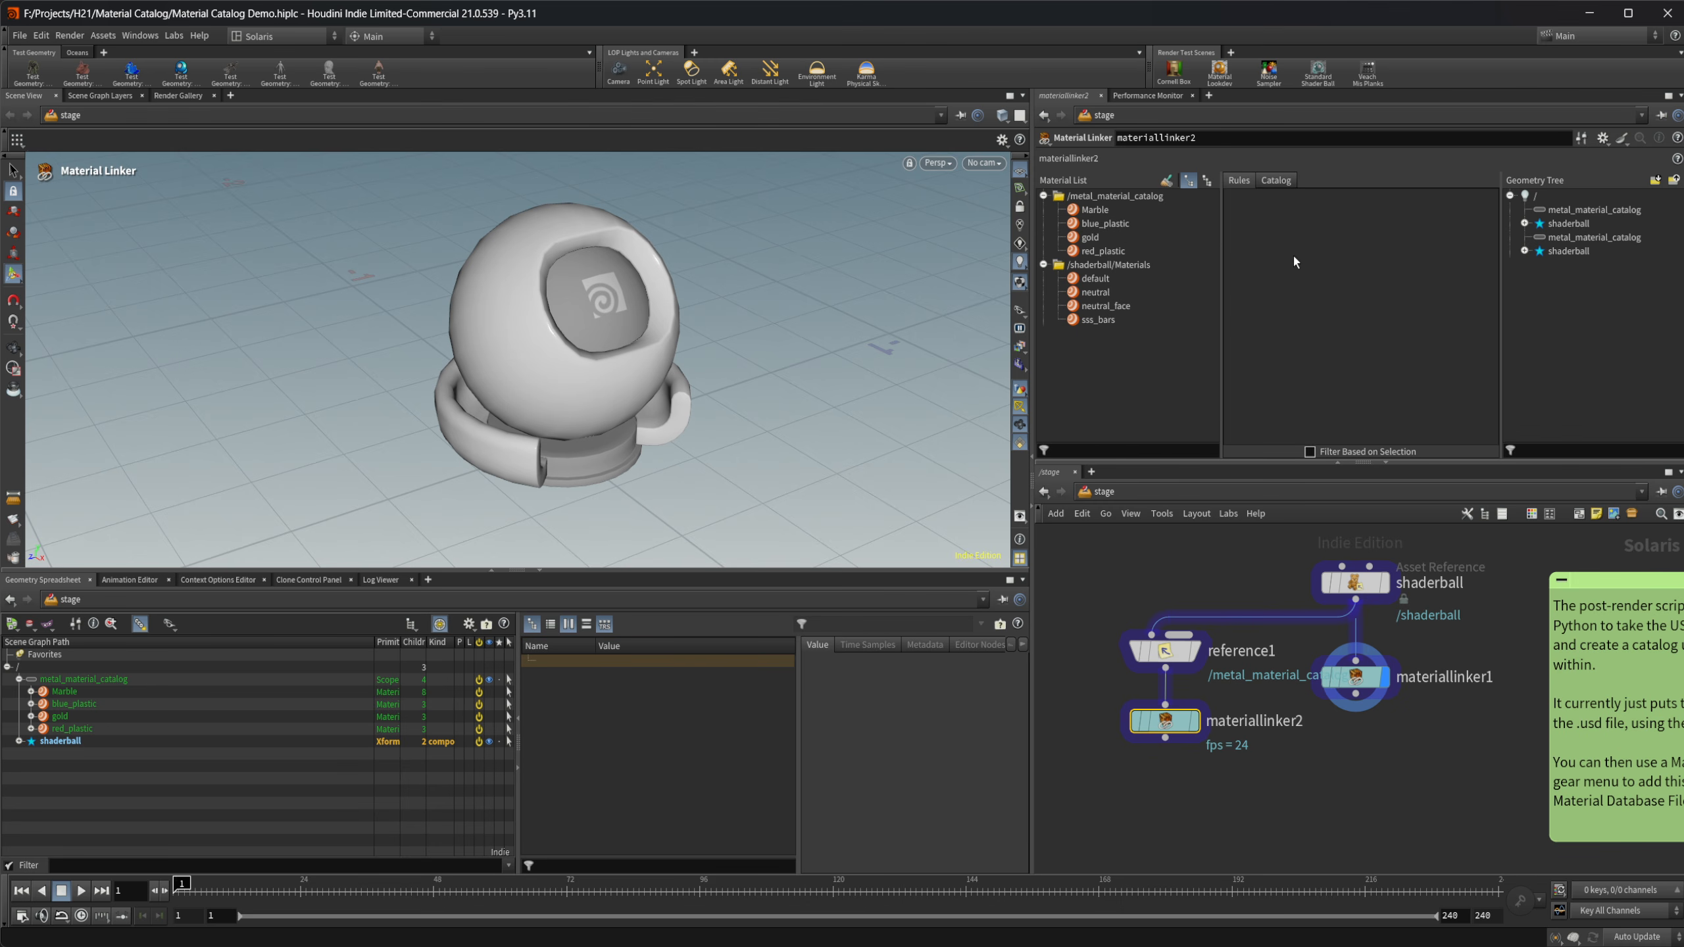
{"action": "left_click", "coordinate": [1284, 187]}
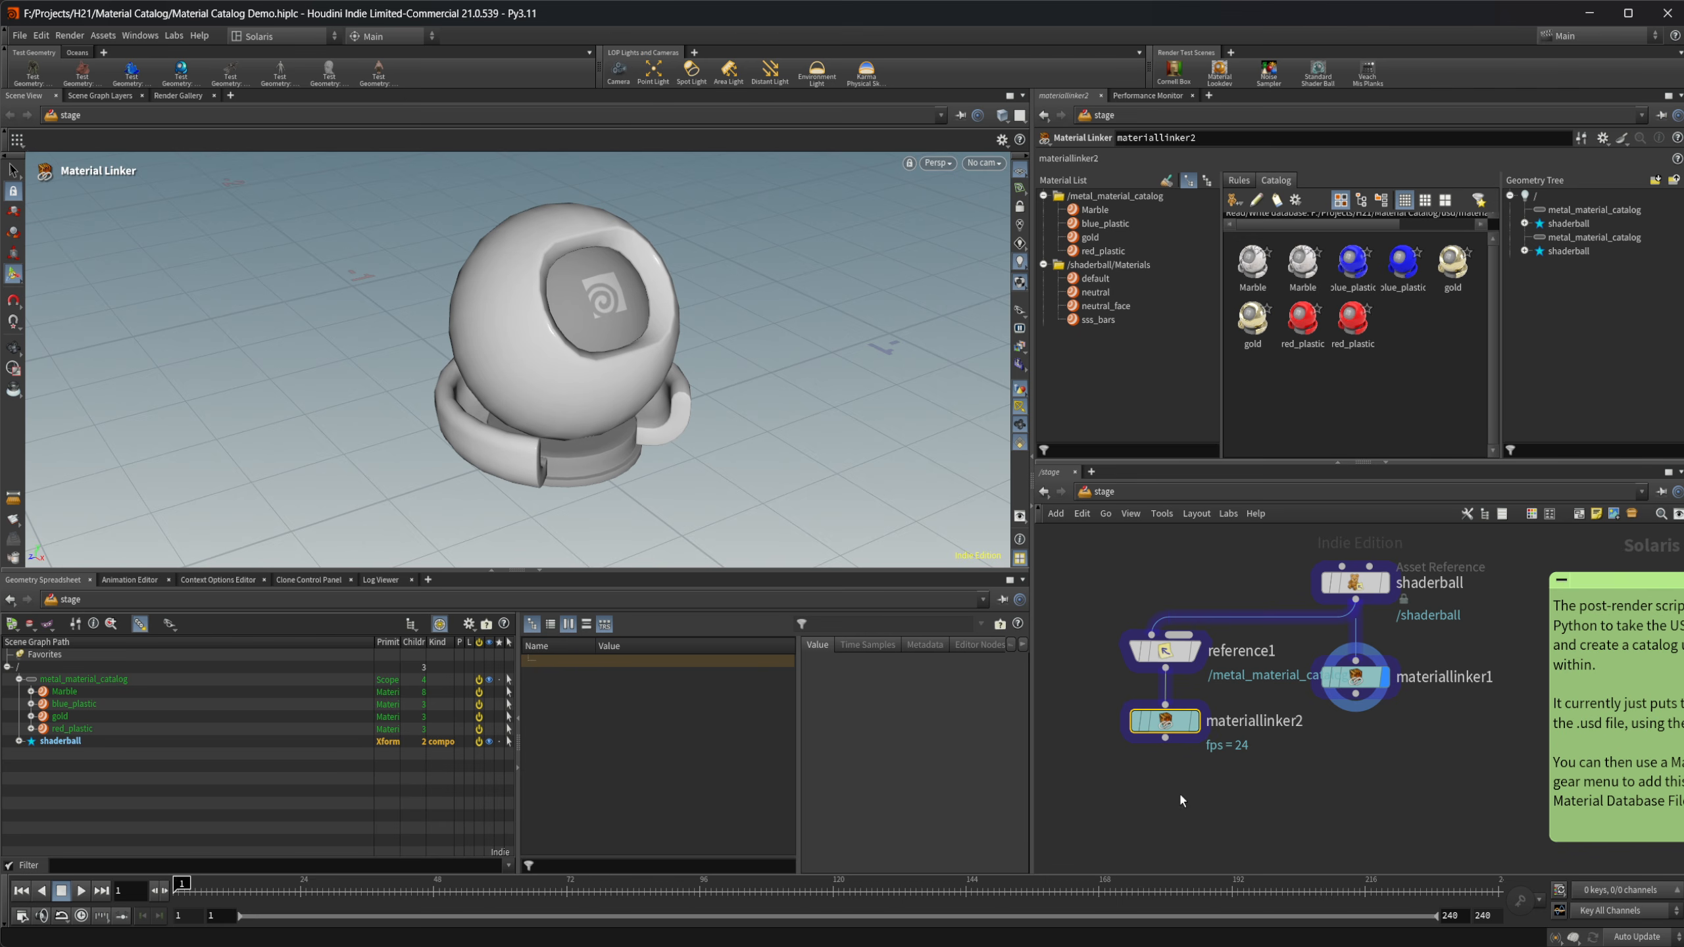
Delete the reference1 and materiallinker2 nodes.
{"action": "left_click_drag", "start_coordinate": [1179, 793], "coordinate": [1117, 620]}
{"action": "key", "text": "Delete"}
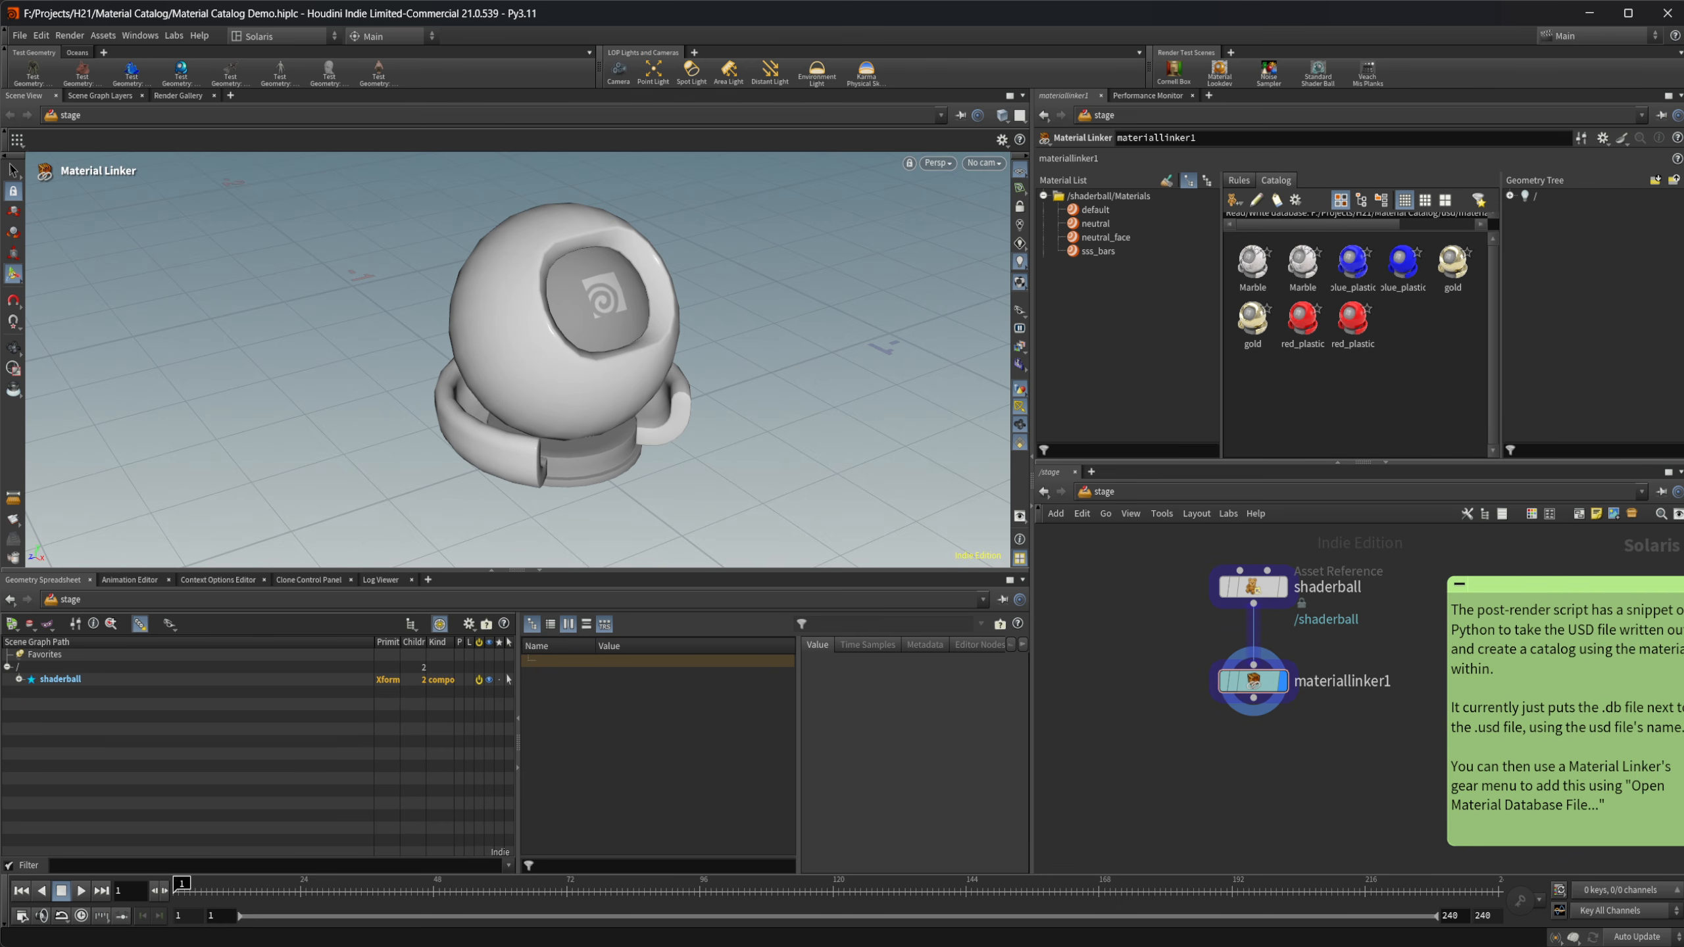
Reset materiallinker1 to the default material catalog and reopen the metal_material_catalog.db database.
{"action": "left_click", "coordinate": [1295, 201]}
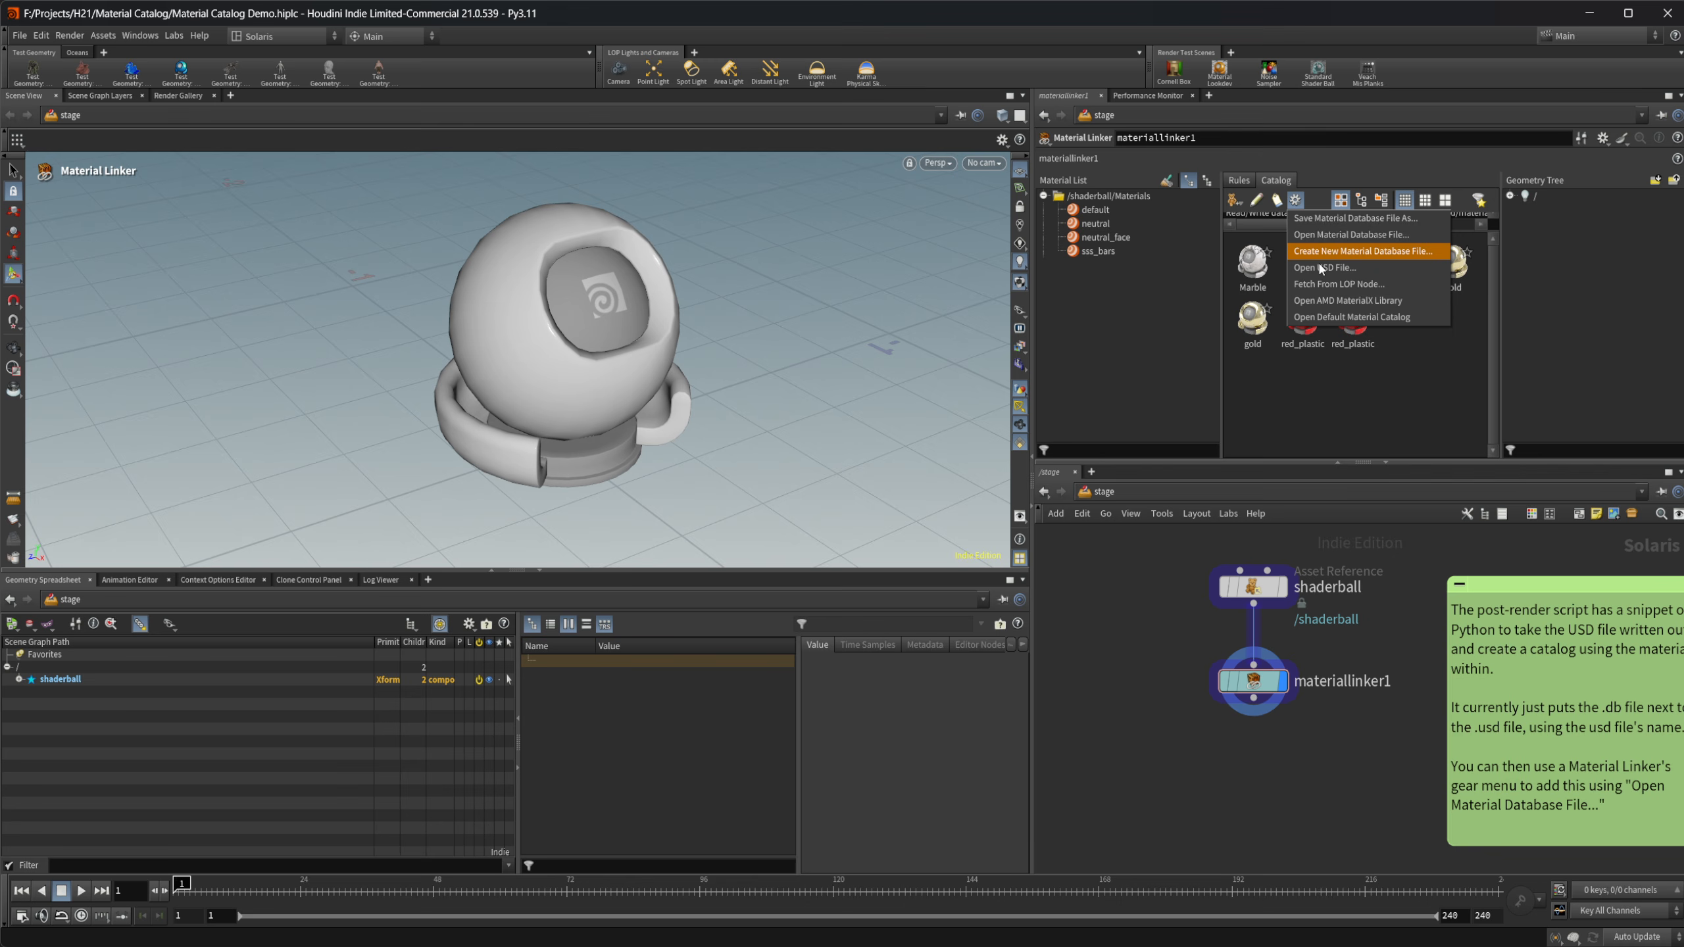
{"action": "left_click", "coordinate": [1371, 319]}
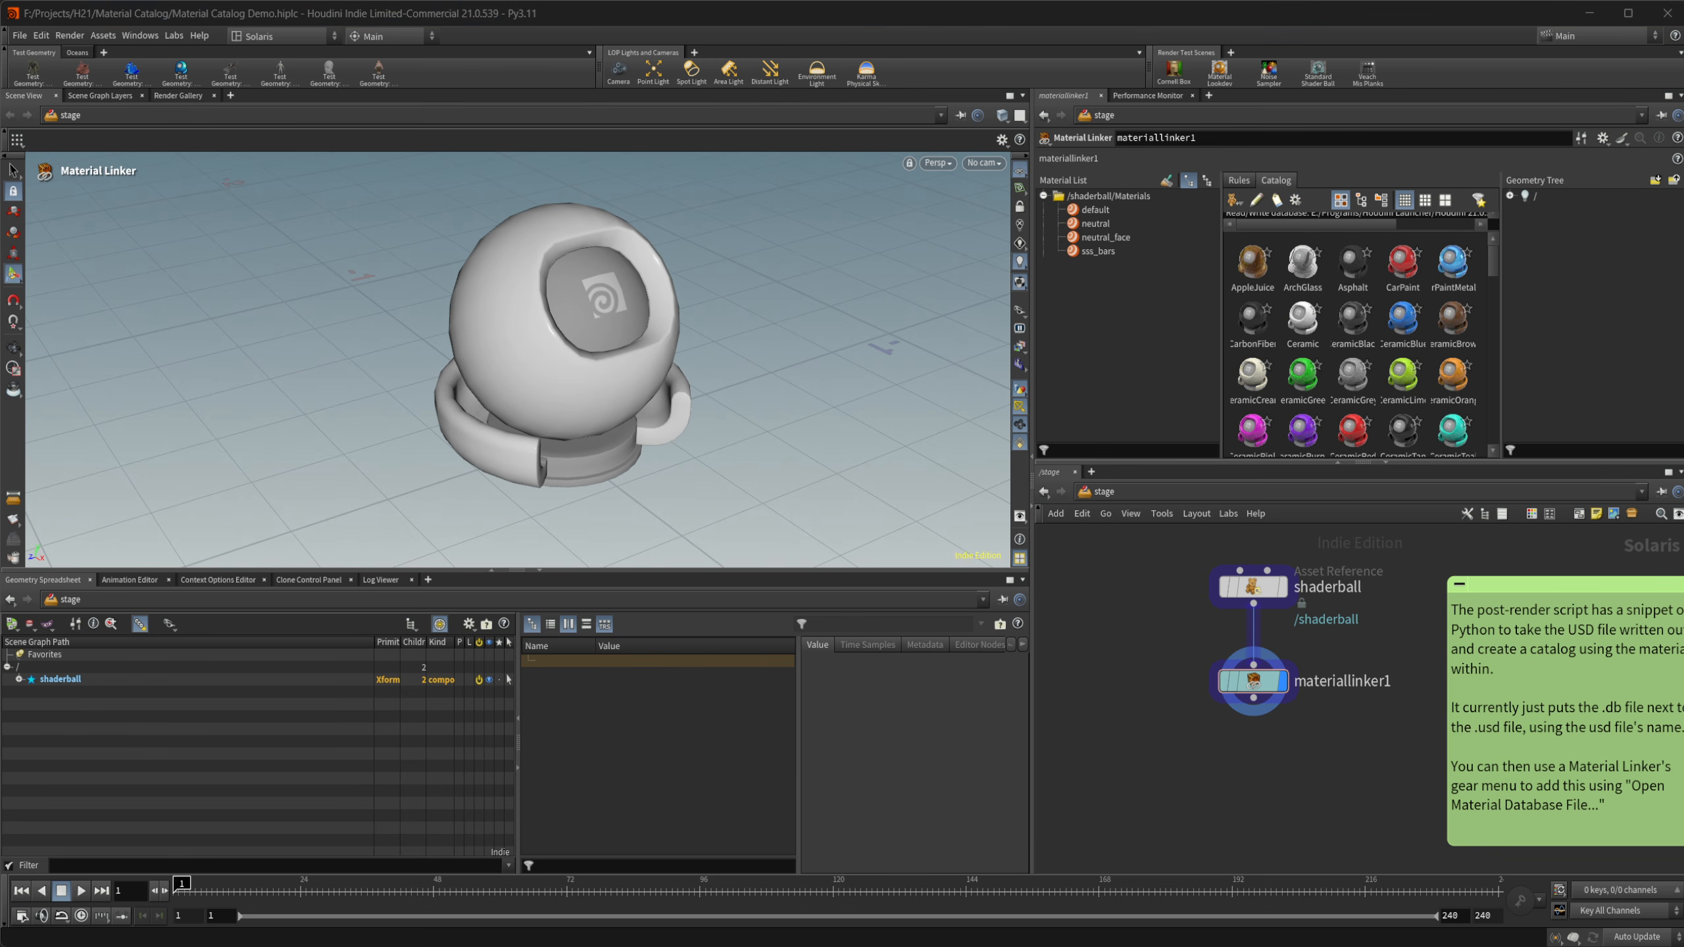
{"action": "left_click_drag", "start_coordinate": [1683, 322], "coordinate": [1683, 550]}
{"action": "left_click", "coordinate": [1296, 200]}
{"action": "left_click", "coordinate": [1326, 239]}
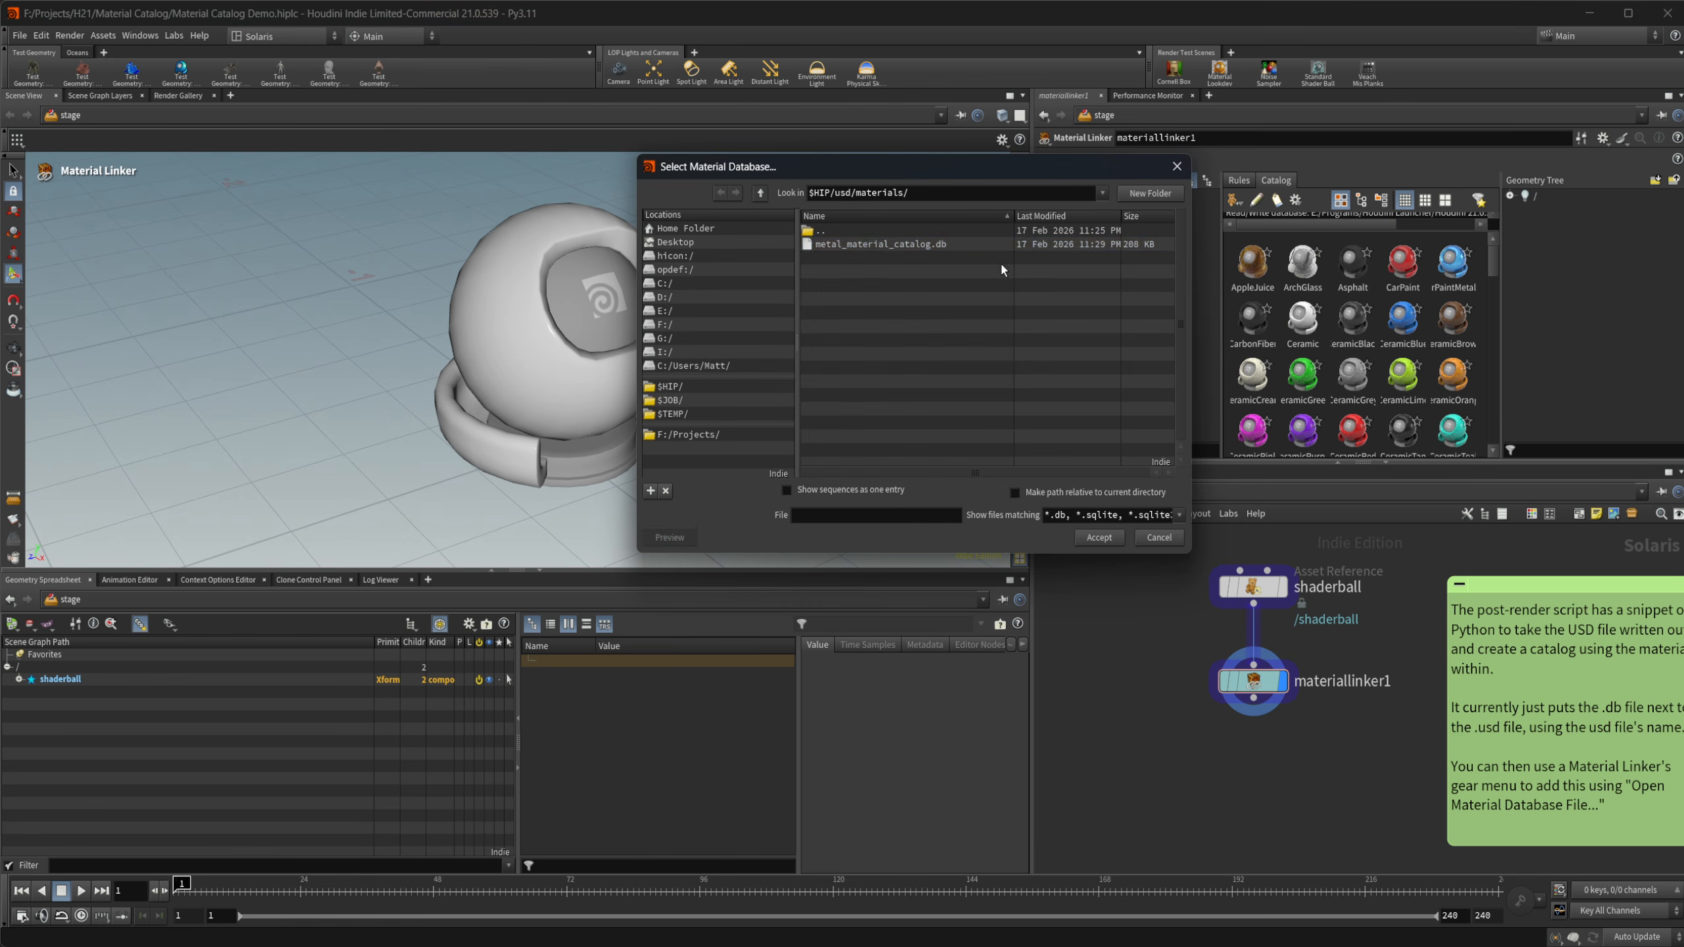
{"action": "left_click", "coordinate": [982, 244]}
{"action": "left_click", "coordinate": [1100, 537]}
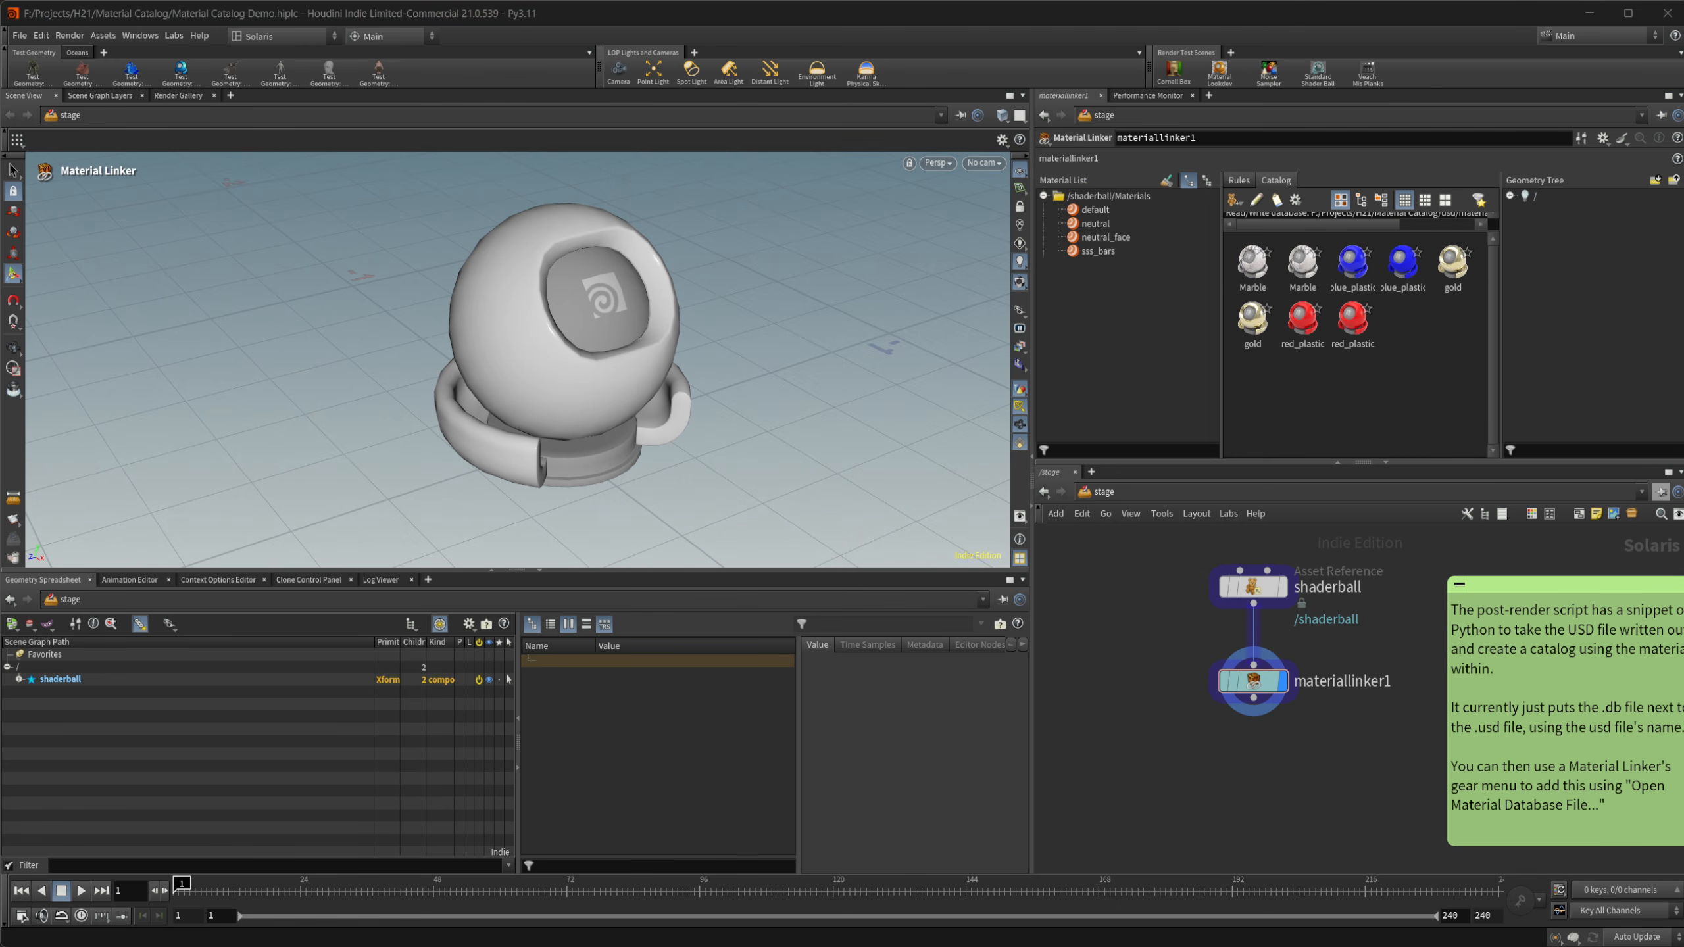
{"action": "left_click_drag", "start_coordinate": [1683, 431], "coordinate": [1683, 301]}
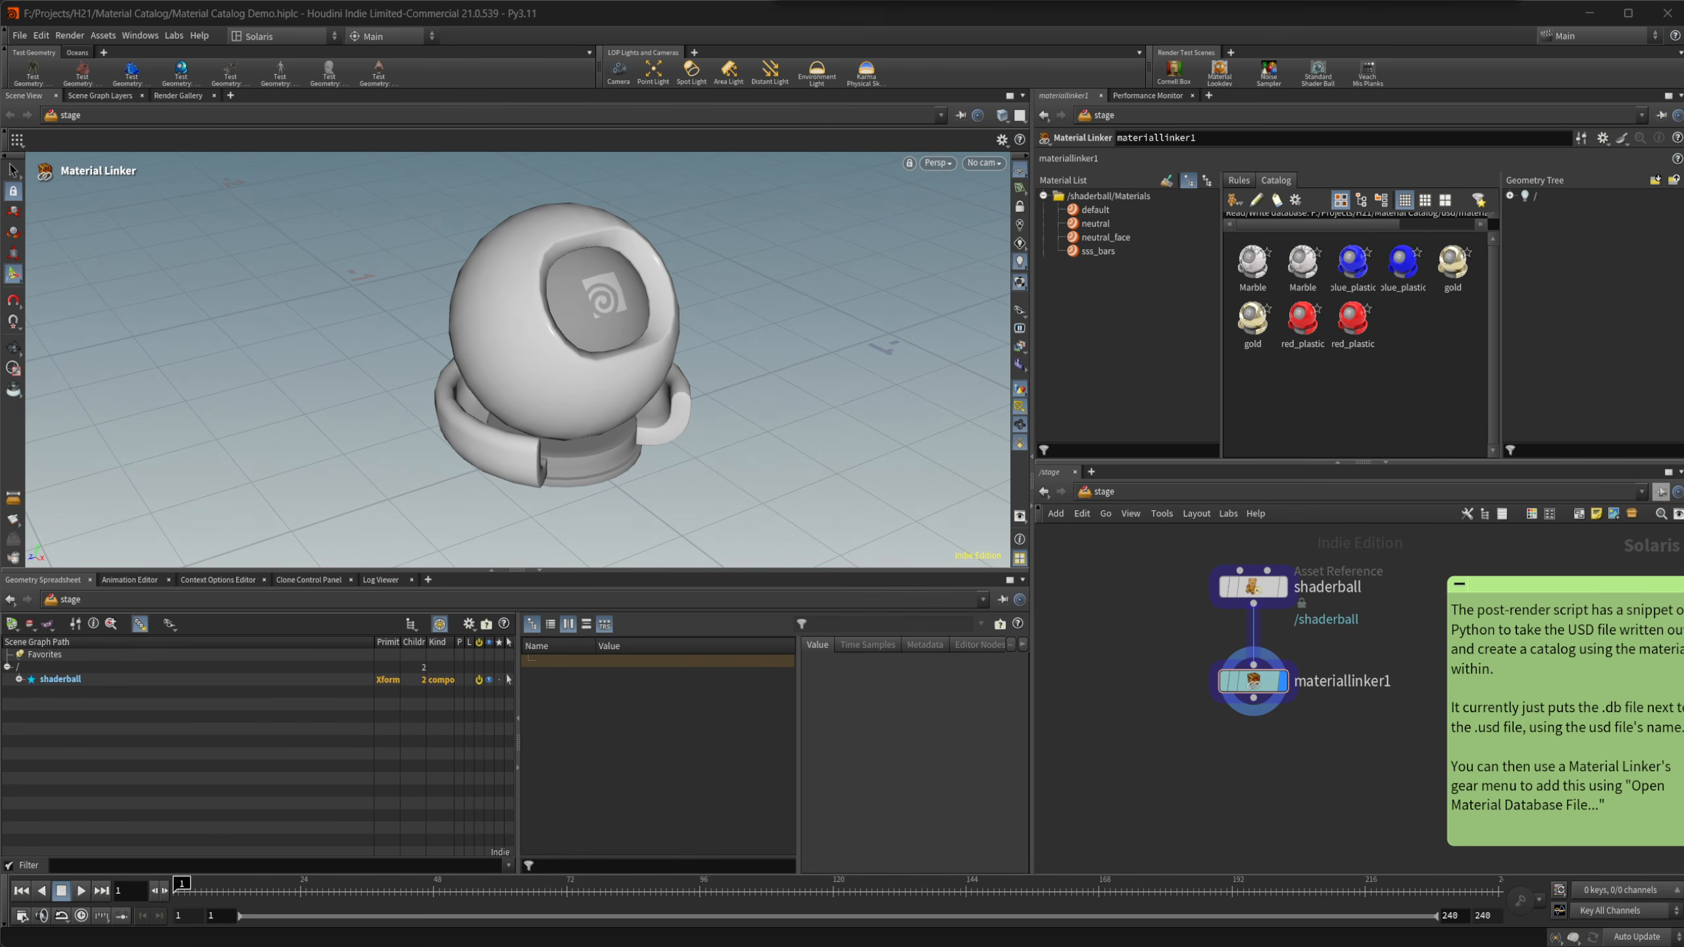
Return materiallinker1 to the default material catalog and delete metal_material_catalog.db and metal_material_catalog.usda from the materials folder in File Explorer.
{"action": "left_click", "coordinate": [1301, 198]}
{"action": "left_click", "coordinate": [1426, 317]}
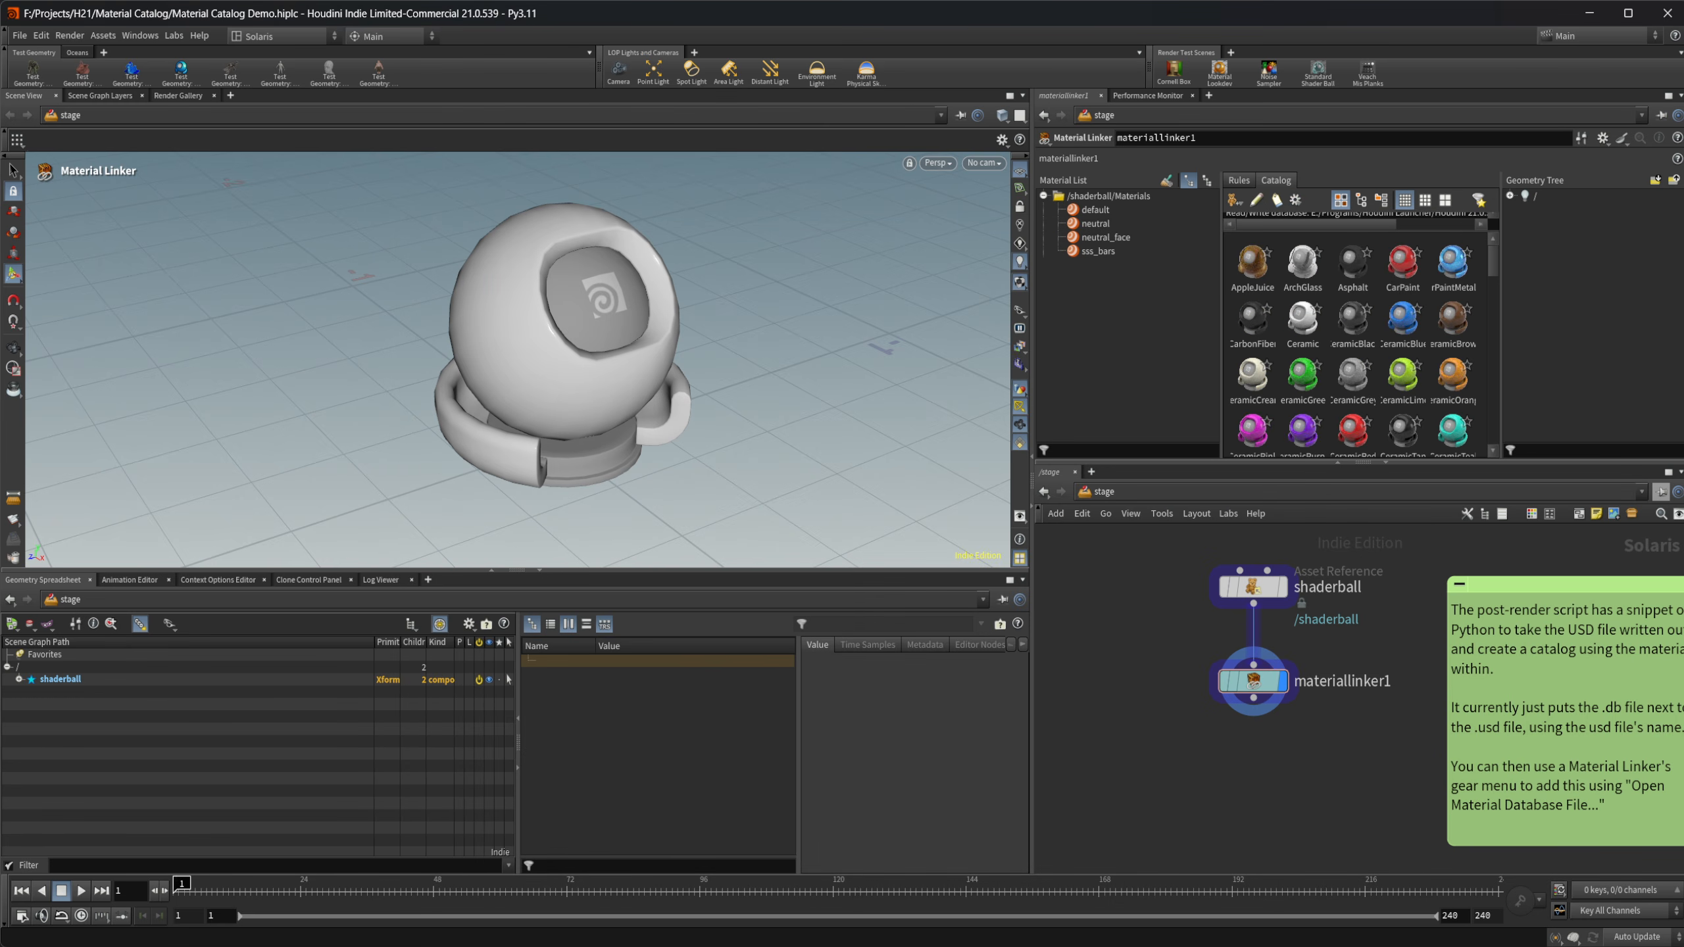
{"action": "left_click_drag", "start_coordinate": [1683, 302], "coordinate": [695, 266]}
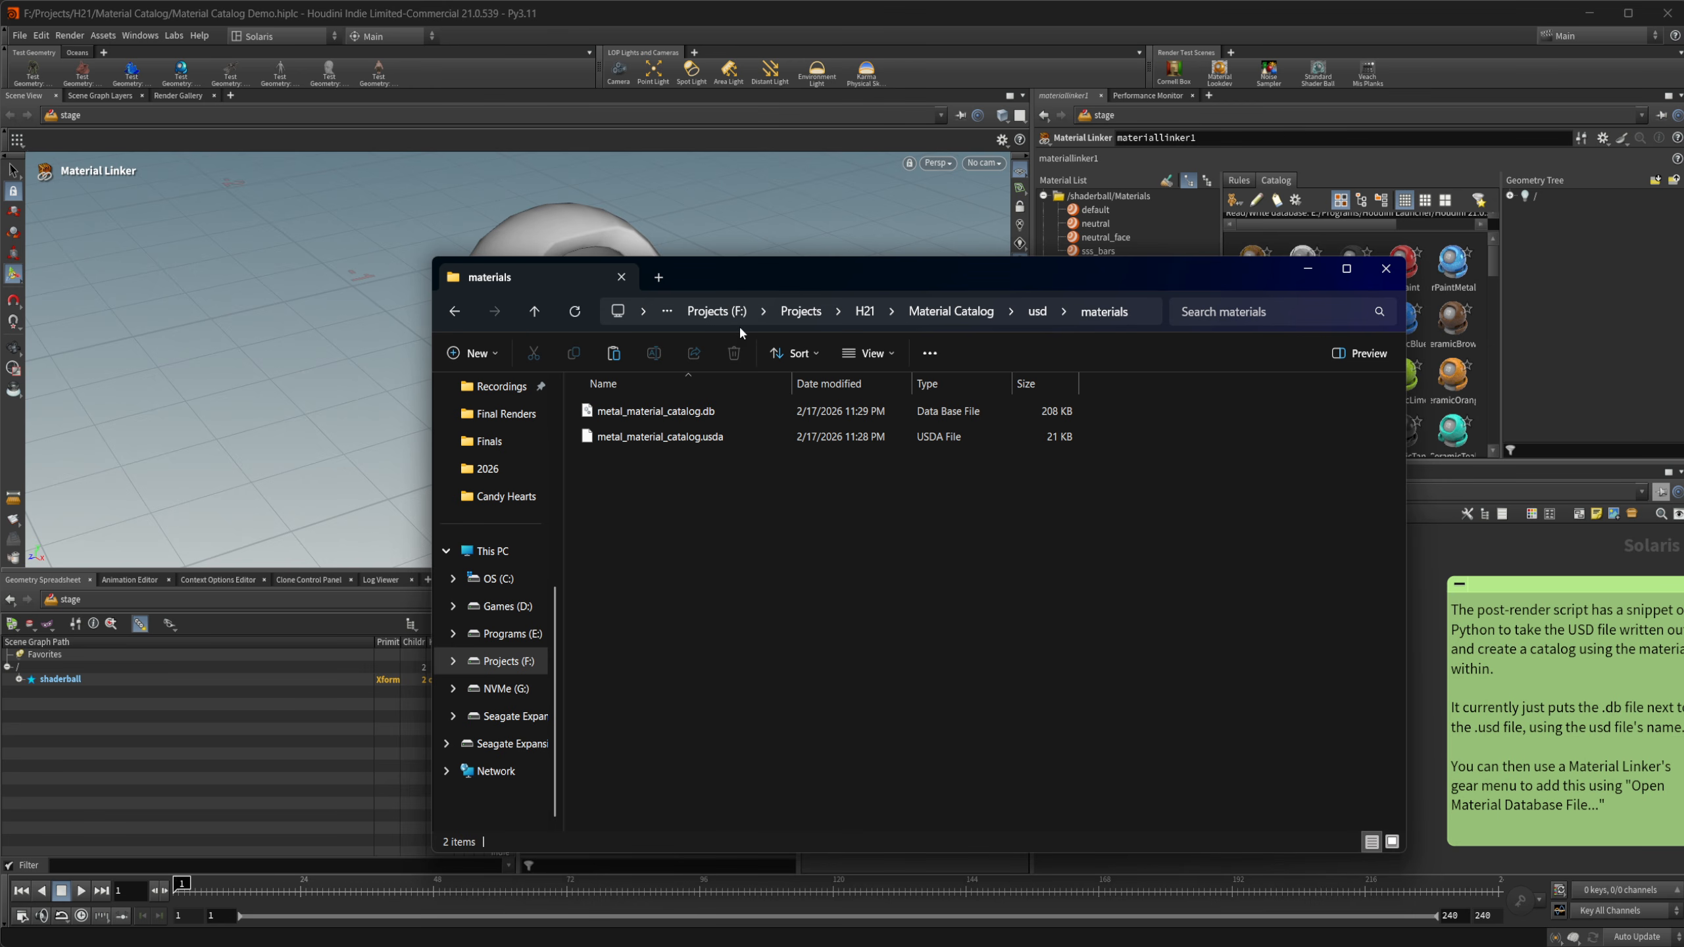
{"action": "left_click", "coordinate": [703, 438]}
{"action": "left_click", "coordinate": [697, 418], "text": "shift"}
{"action": "key", "text": "Delete"}
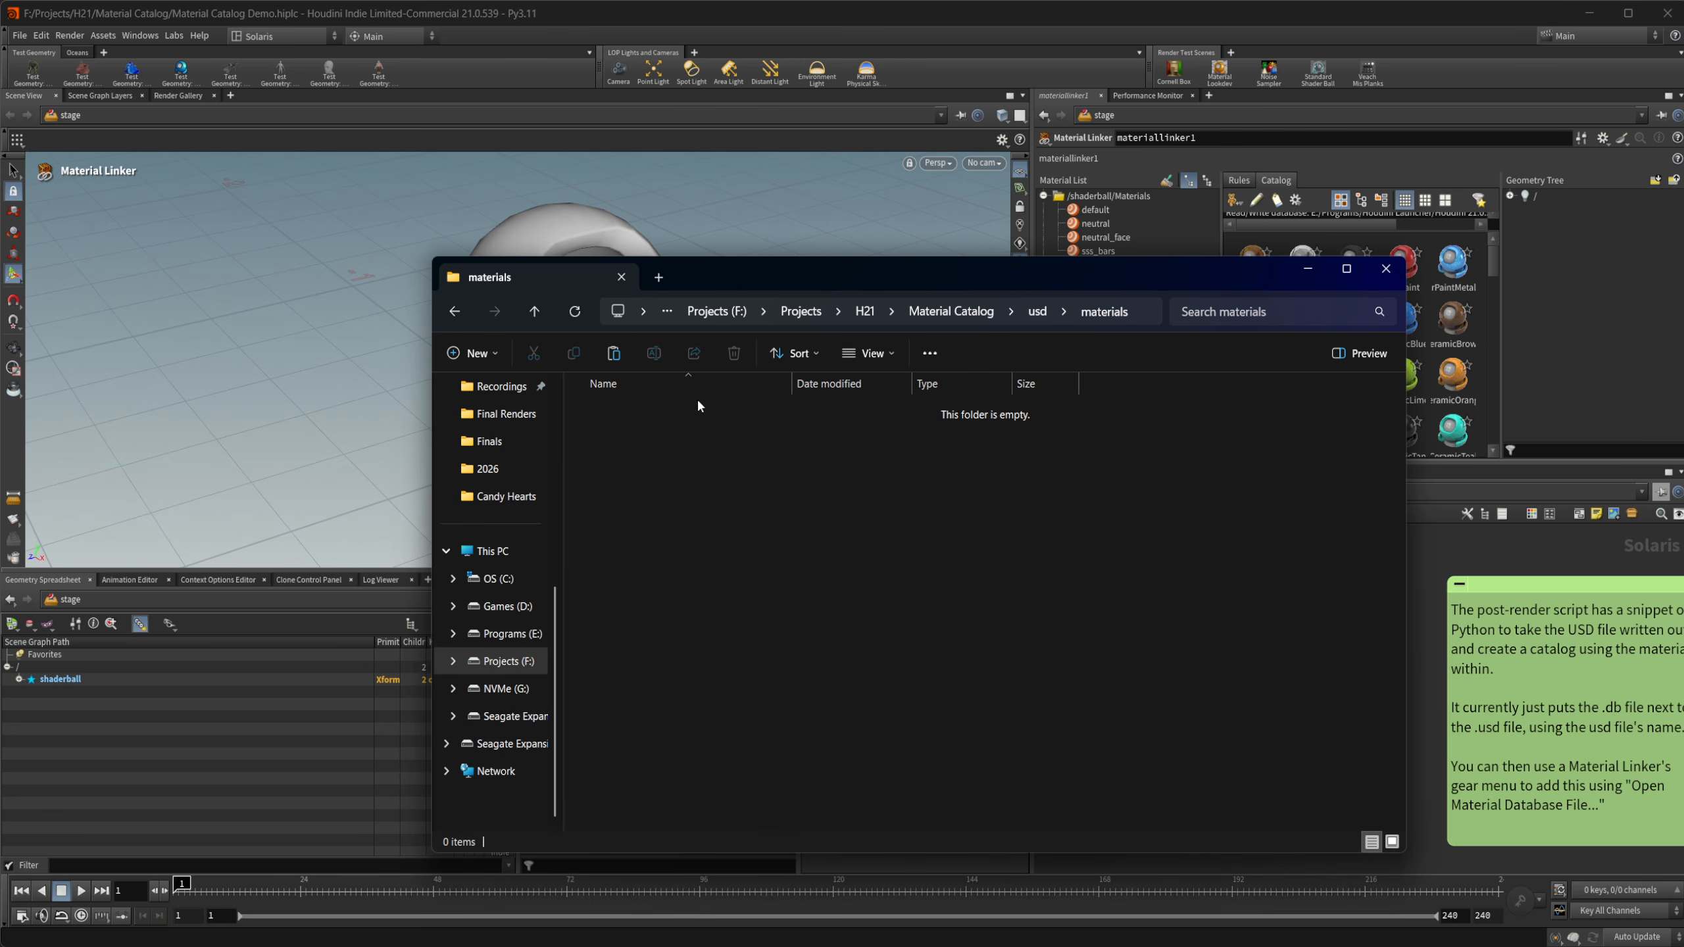
Return to Houdini and export the catalog to disk again from the export_metals_catalog ROP.
{"action": "left_click_drag", "start_coordinate": [699, 278], "coordinate": [1683, 451]}
{"action": "middle_click_drag", "start_coordinate": [1599, 677], "coordinate": [1230, 725]}
{"action": "middle_click_drag", "start_coordinate": [1496, 735], "coordinate": [1423, 643]}
{"action": "left_click", "coordinate": [1357, 821]}
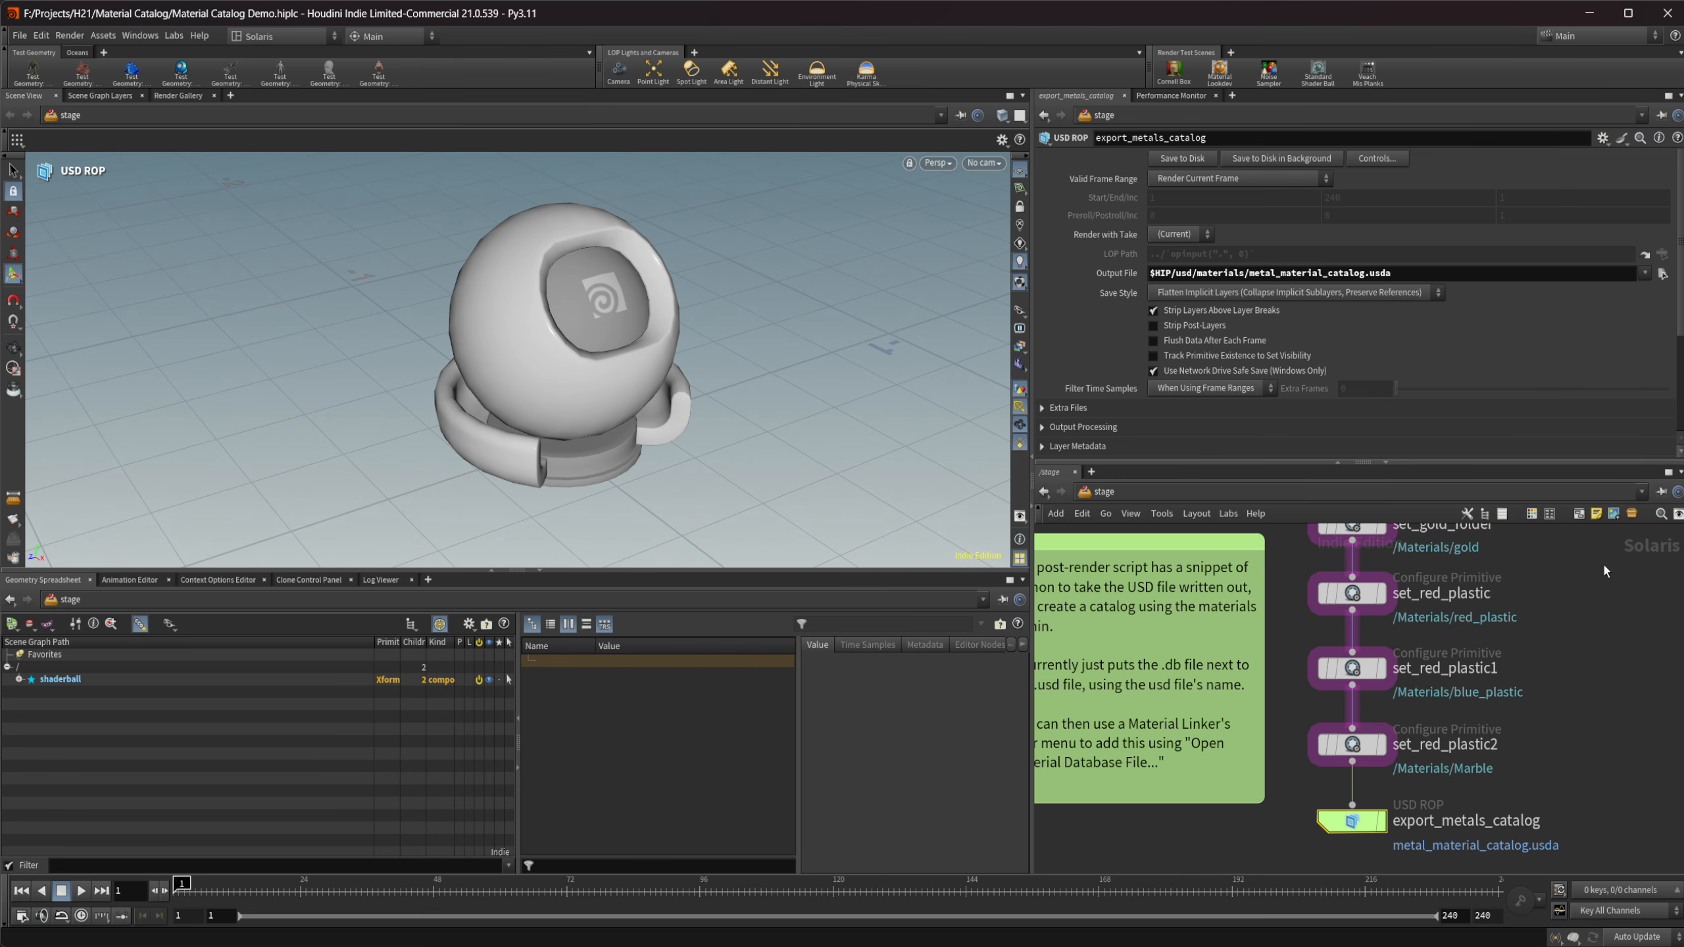
Load the re-exported metal_material_catalog.db in materiallinker1 and add its blue_plastic material to the material list.
{"action": "middle_click_drag", "start_coordinate": [1273, 716], "coordinate": [1591, 690]}
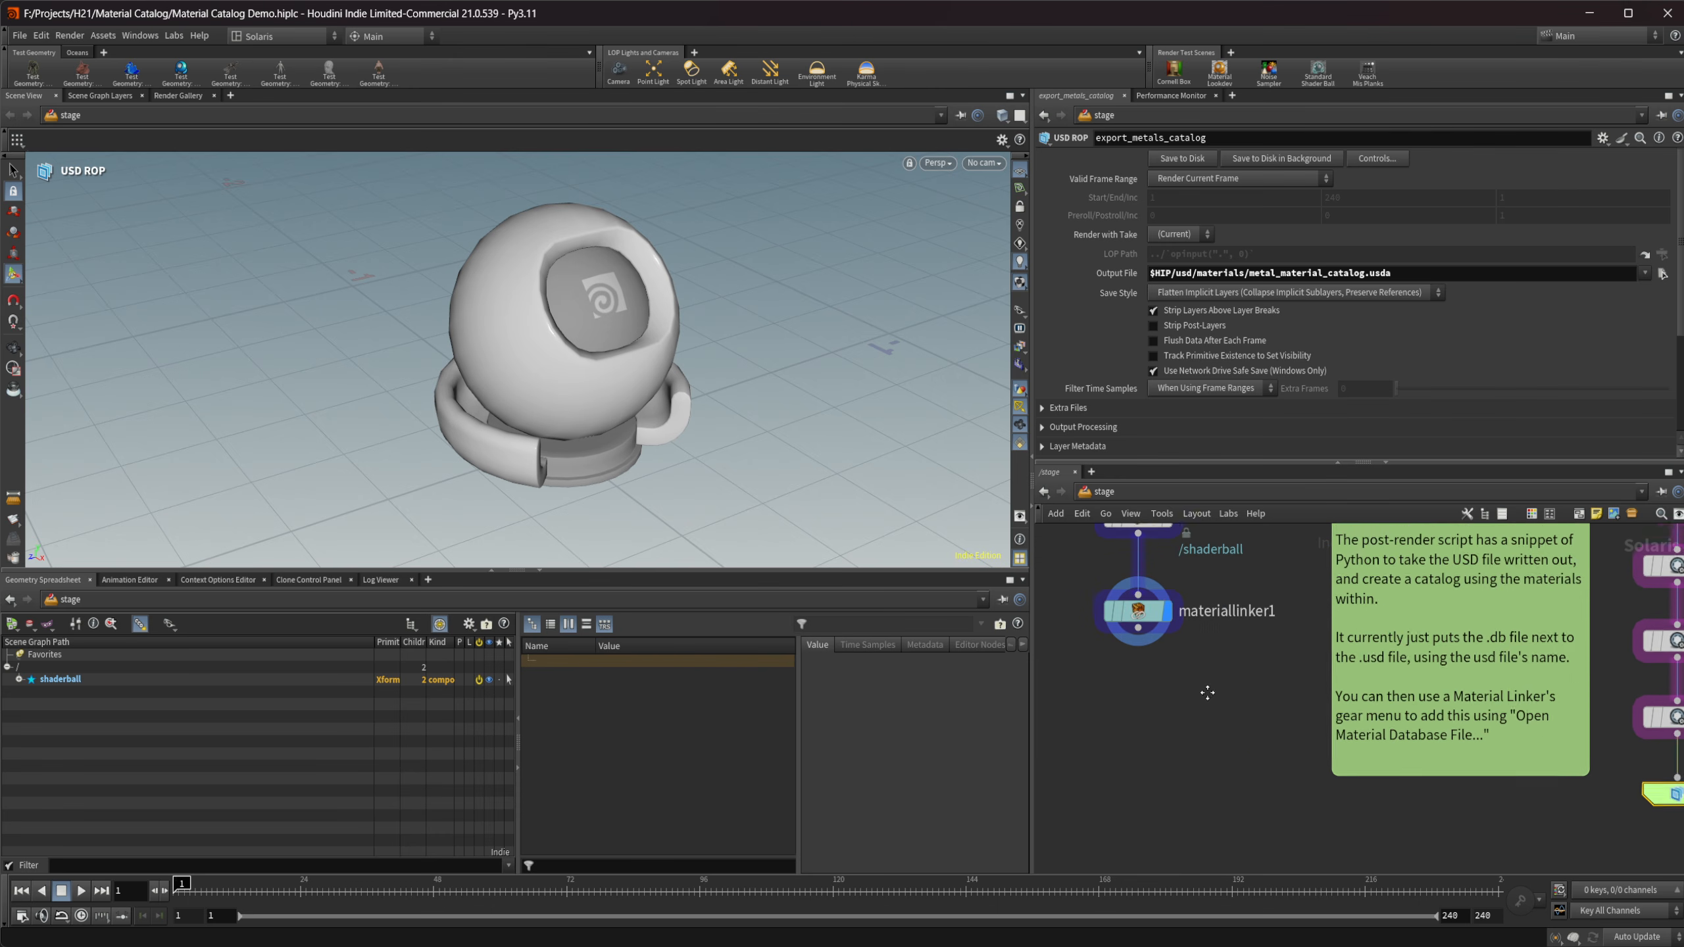
{"action": "middle_click_drag", "start_coordinate": [1206, 692], "coordinate": [1219, 702]}
{"action": "left_click", "coordinate": [1152, 622]}
{"action": "left_click", "coordinate": [1295, 200]}
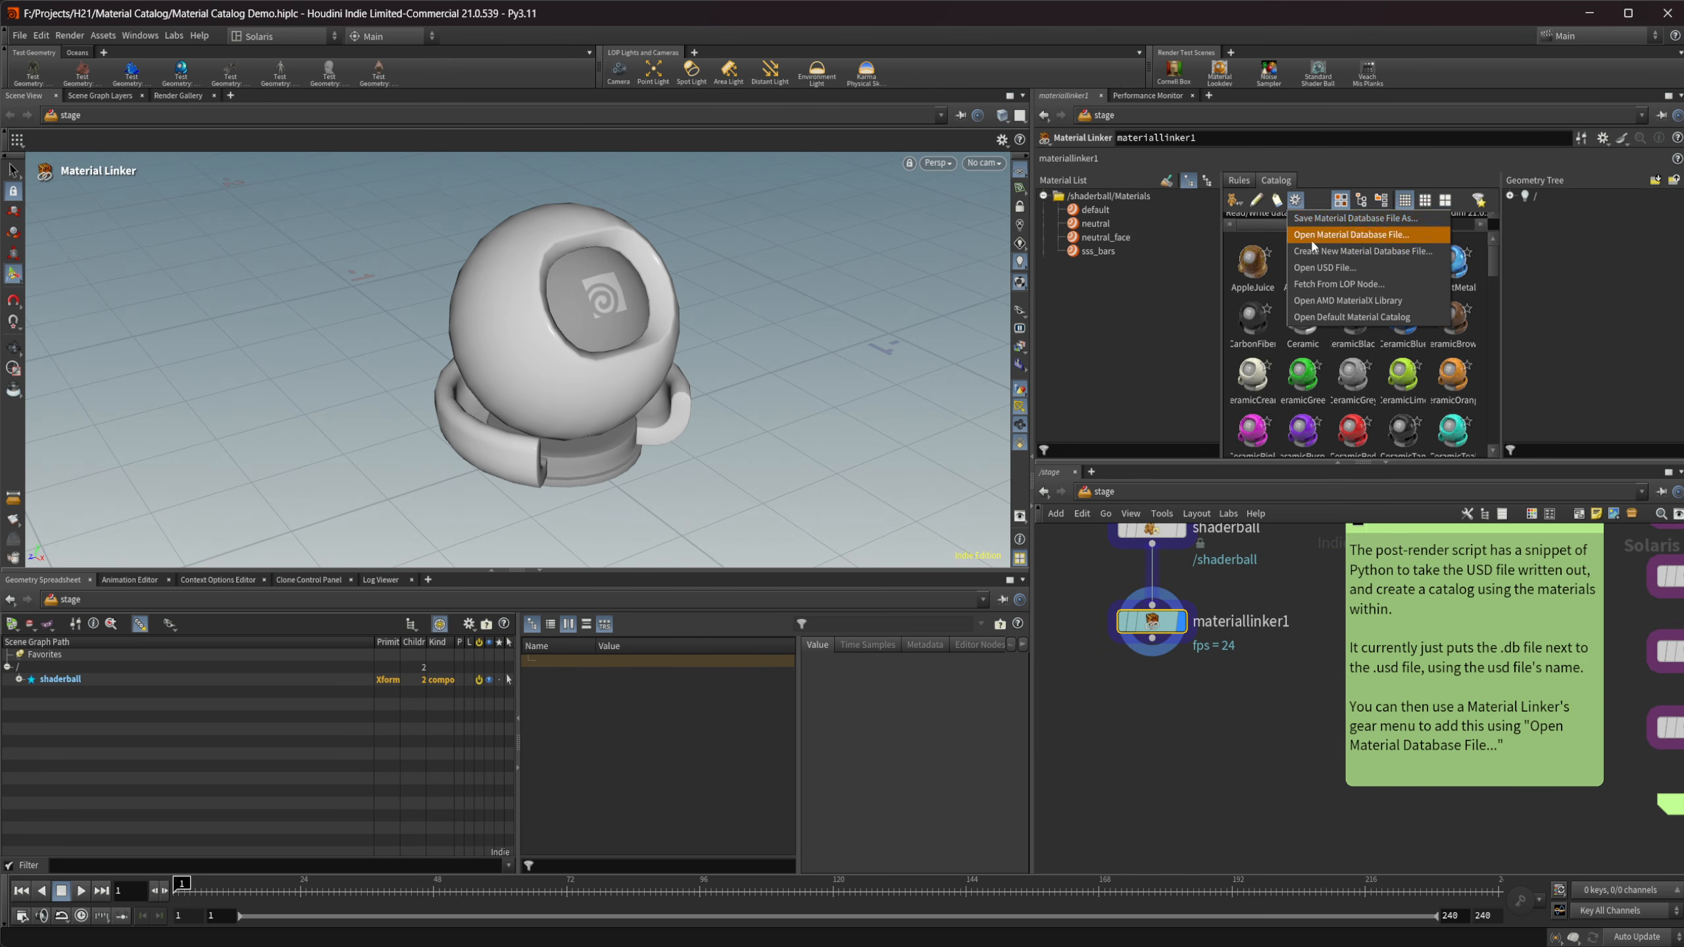
{"action": "left_click", "coordinate": [1371, 236]}
{"action": "left_click", "coordinate": [924, 249]}
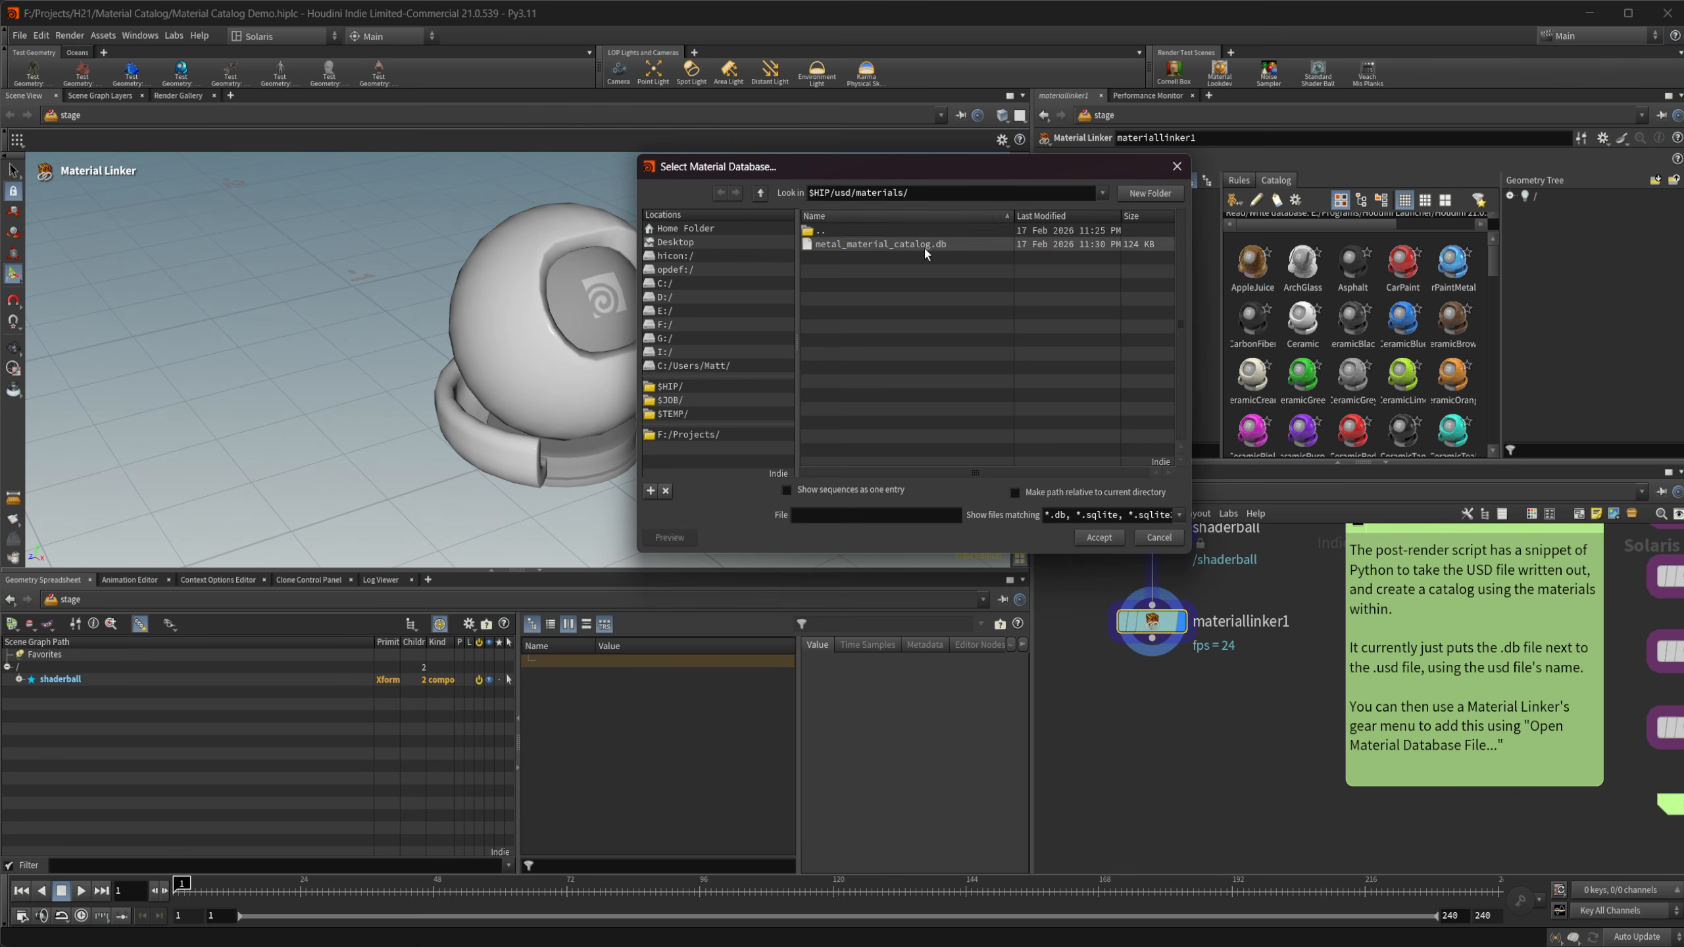
{"action": "left_click", "coordinate": [1085, 529]}
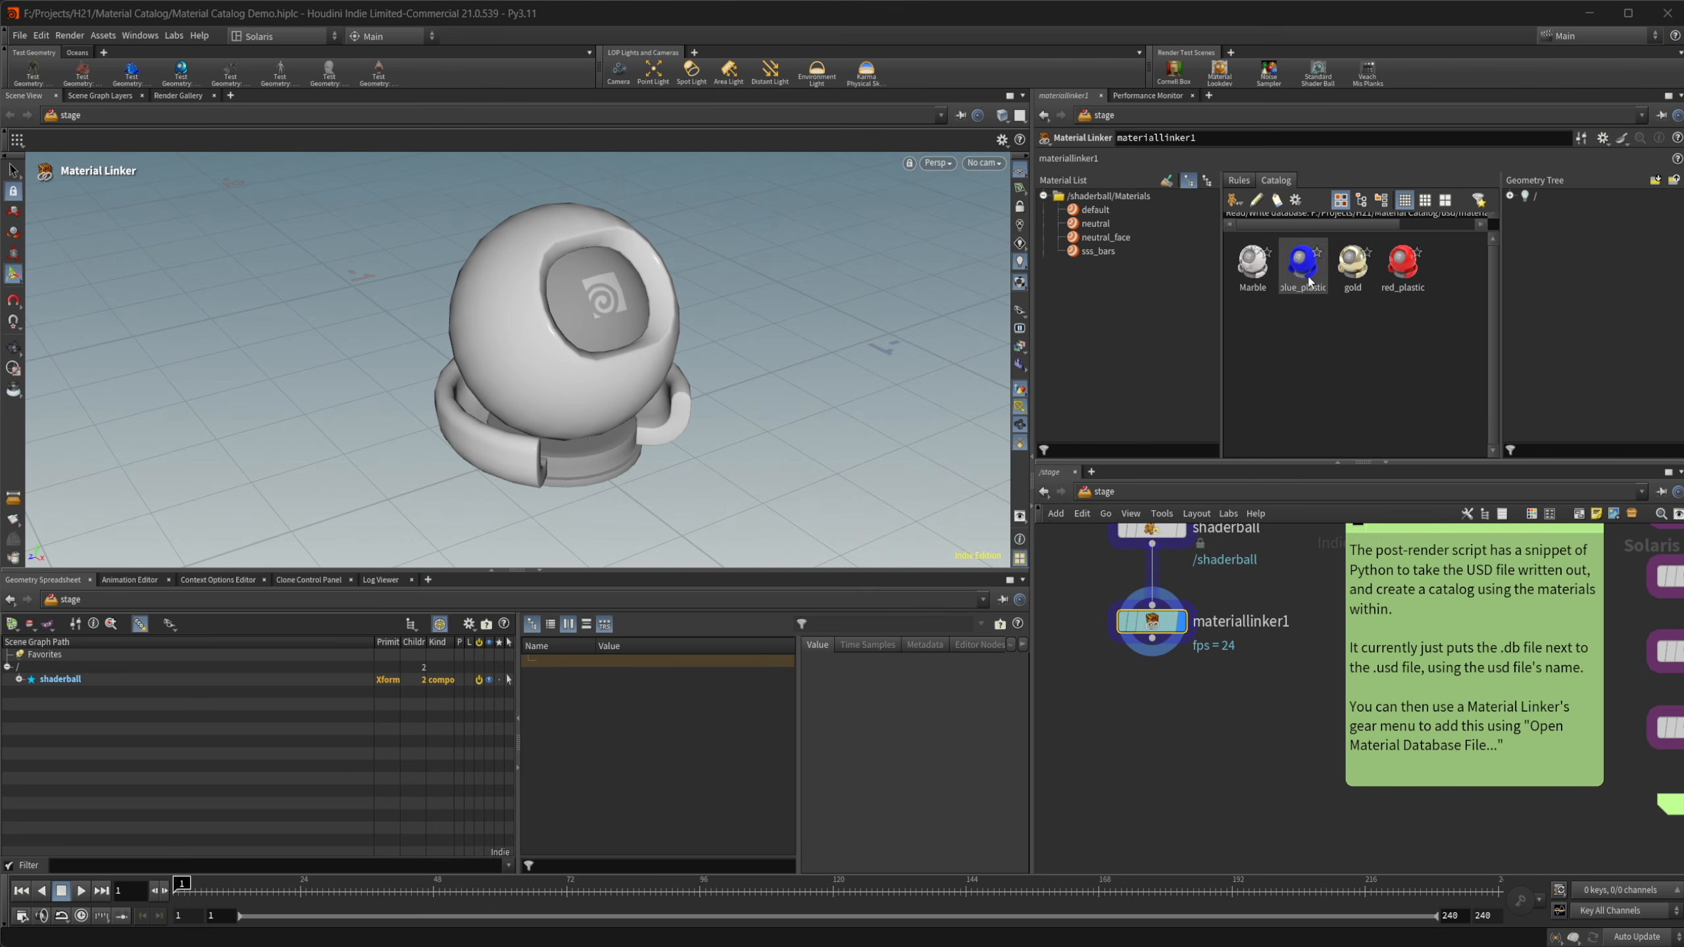
{"action": "left_click_drag", "start_coordinate": [1308, 279], "coordinate": [1089, 211]}
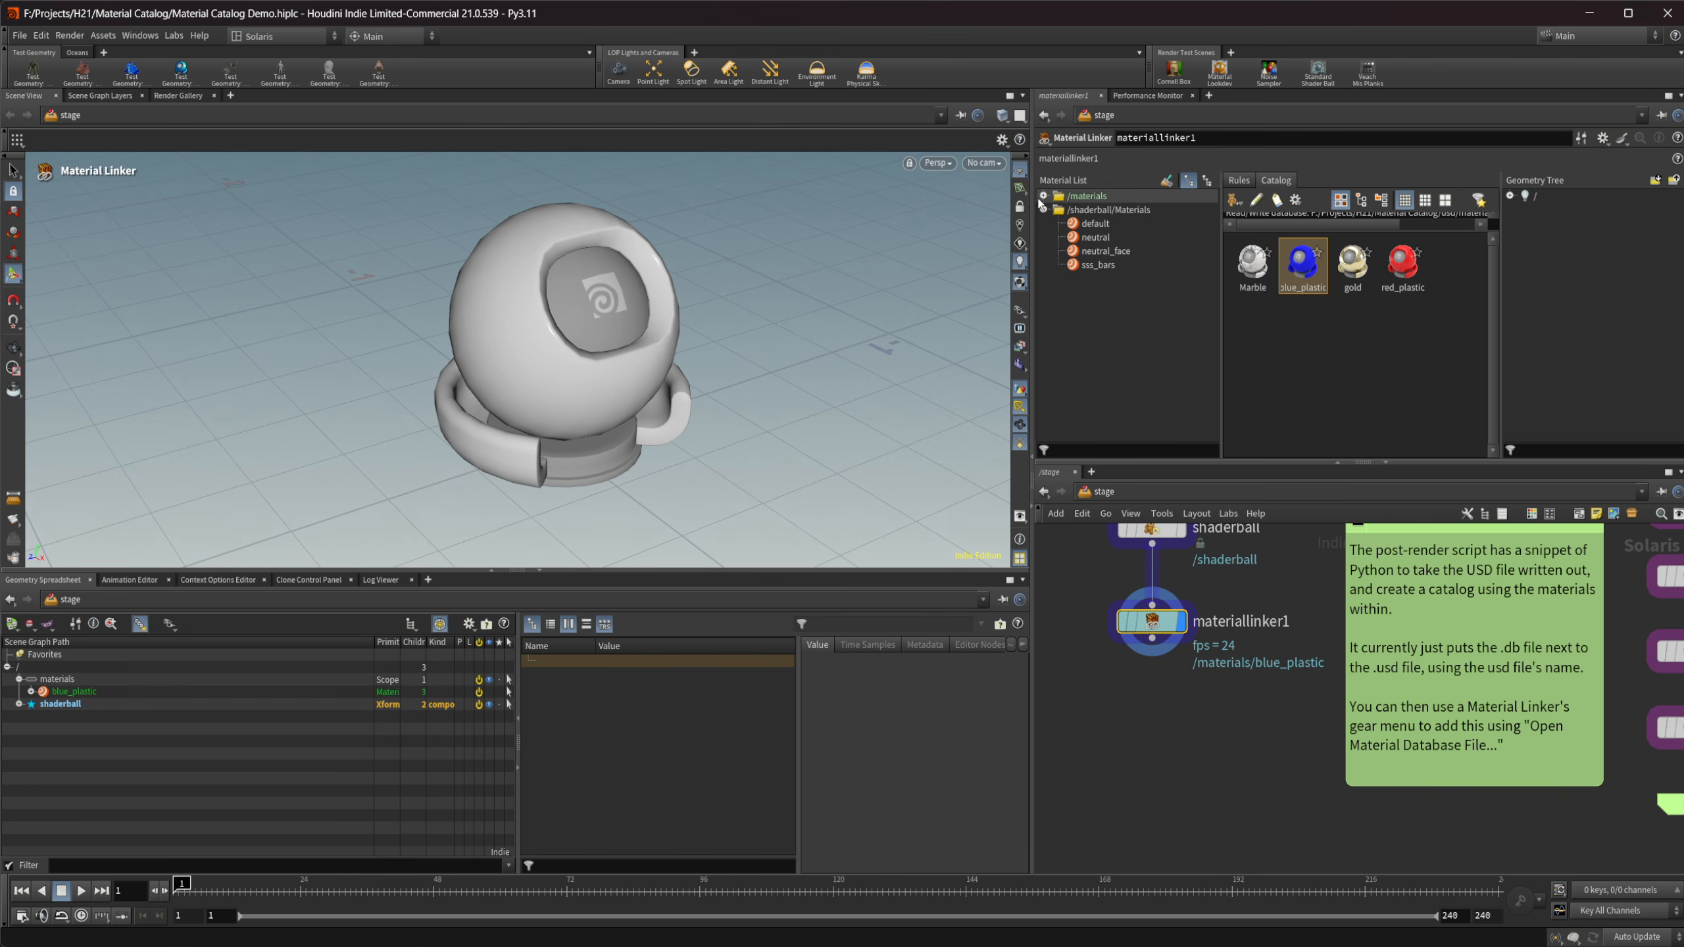
Assign the blue_plastic material to /shaderball with a direct rule in materiallinker1.
{"action": "left_click", "coordinate": [1246, 183]}
{"action": "left_click_drag", "start_coordinate": [1115, 211], "coordinate": [1316, 255]}
{"action": "left_click", "coordinate": [1510, 195]}
{"action": "left_click_drag", "start_coordinate": [1566, 210], "coordinate": [1313, 219]}
Preview the shader ball with the Karma CPU renderer and return the viewport to Houdini VK.
{"action": "left_click", "coordinate": [955, 164]}
{"action": "left_click", "coordinate": [952, 236]}
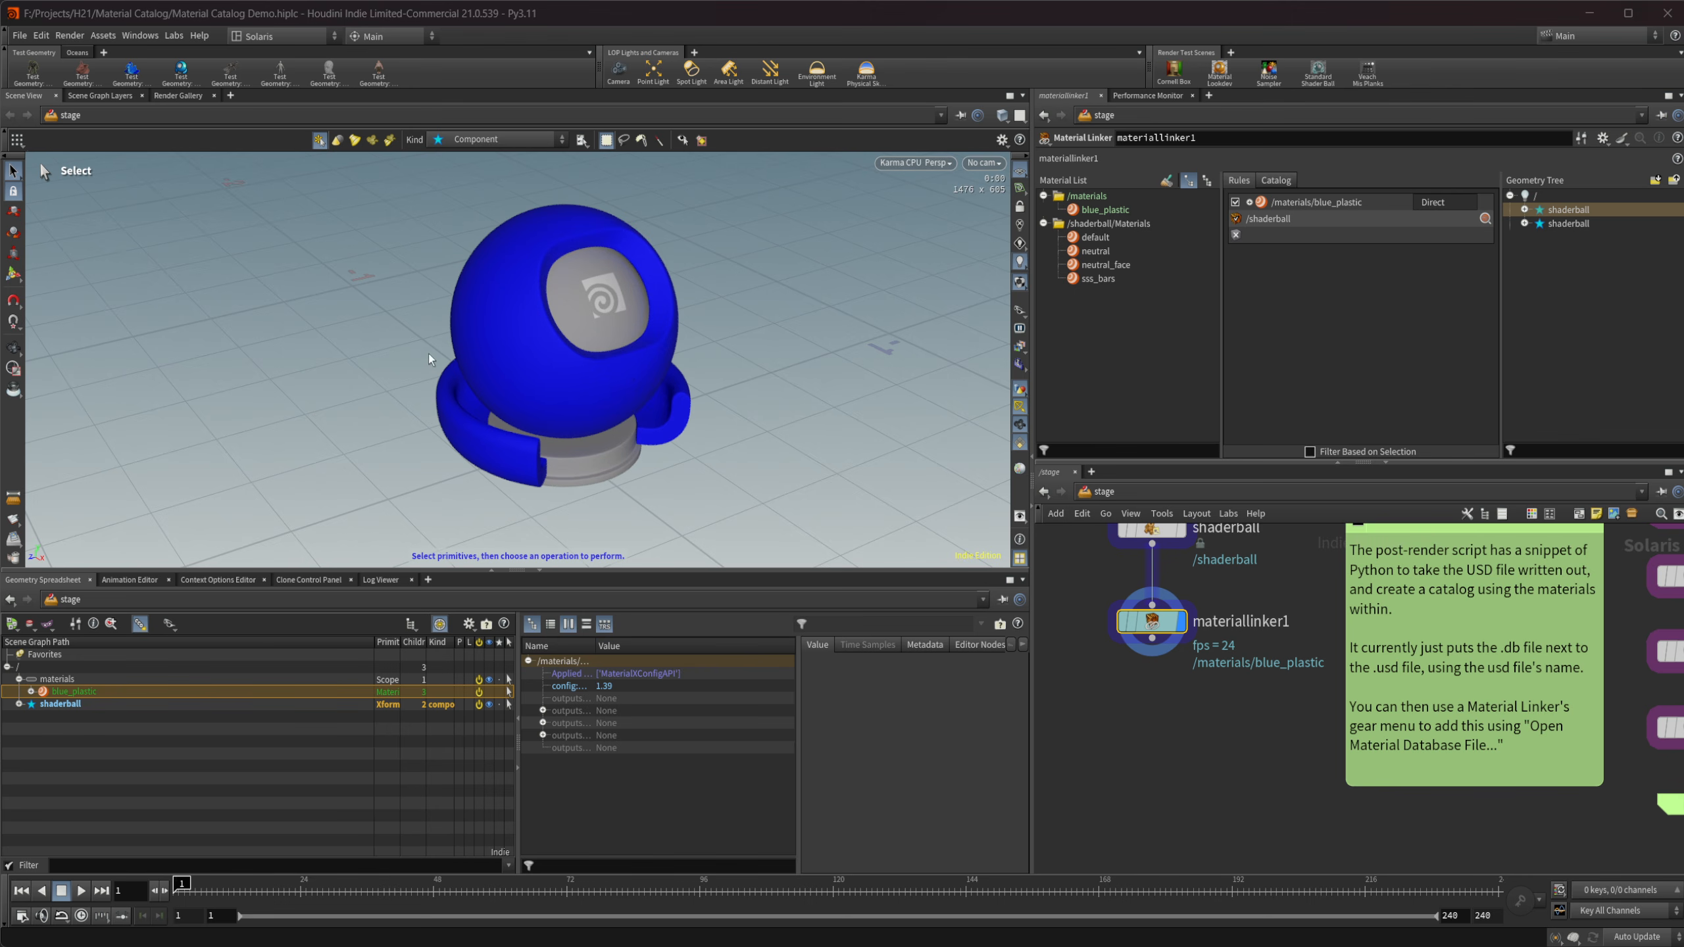
{"action": "left_click", "coordinate": [911, 166]}
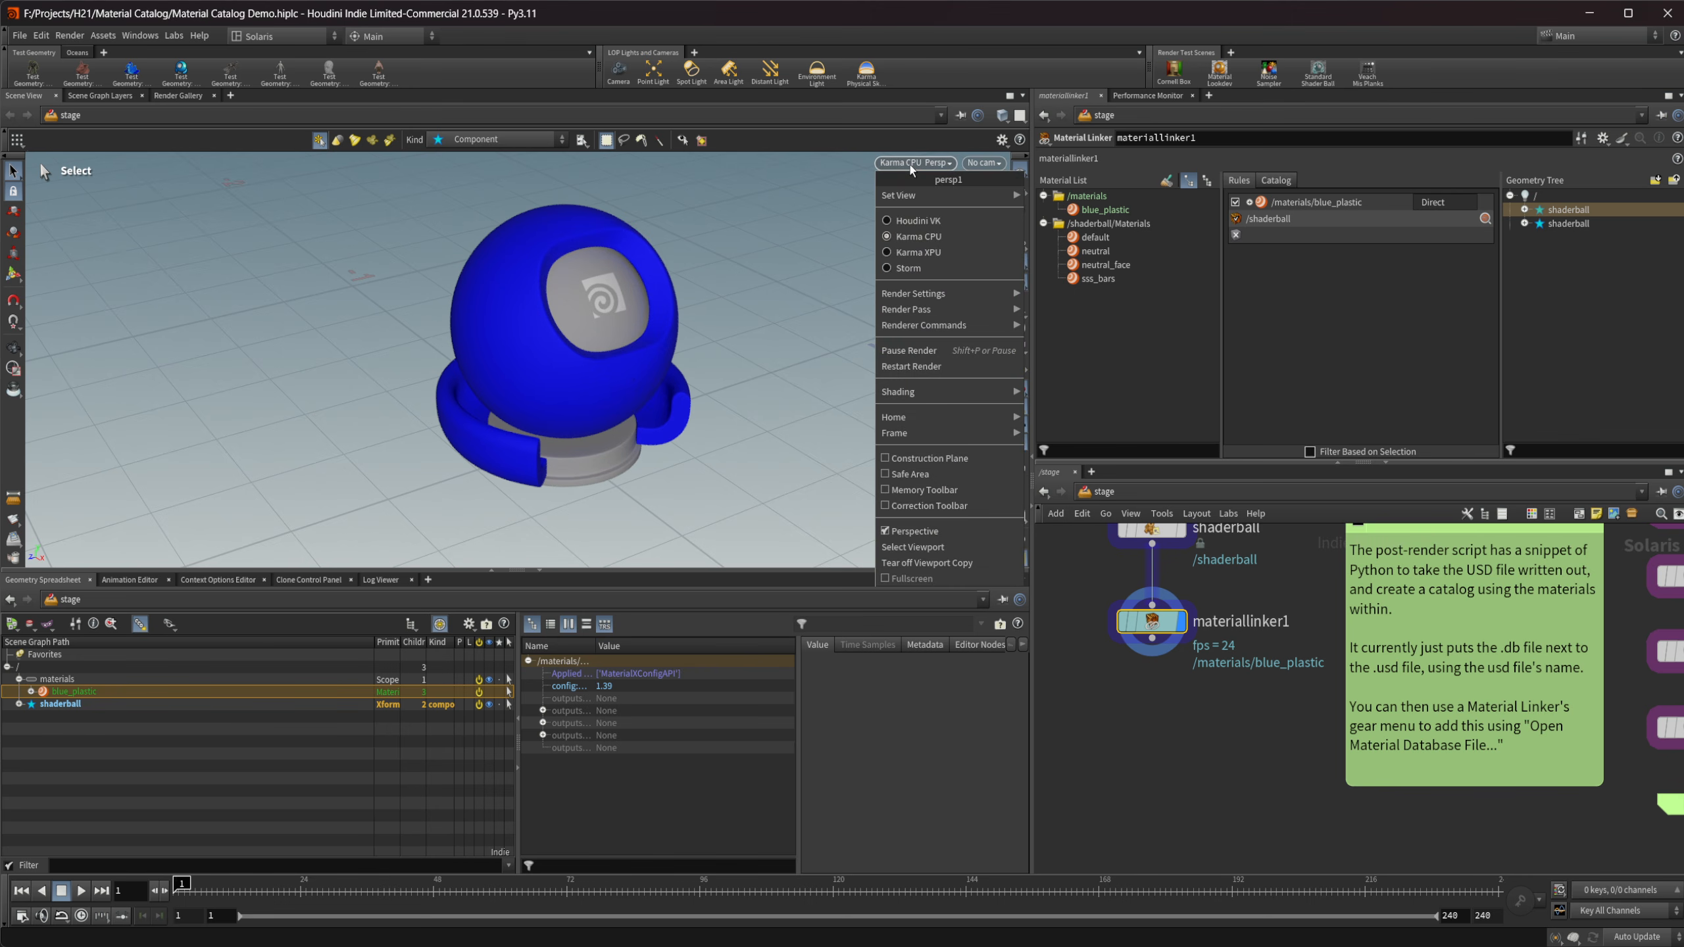
{"action": "left_click", "coordinate": [941, 221]}
Show materiallinker1's catalog as a folder tree and expand the Marbles, Metal and Toy Plastics folders.
{"action": "middle_click_drag", "start_coordinate": [1246, 724], "coordinate": [1177, 764]}
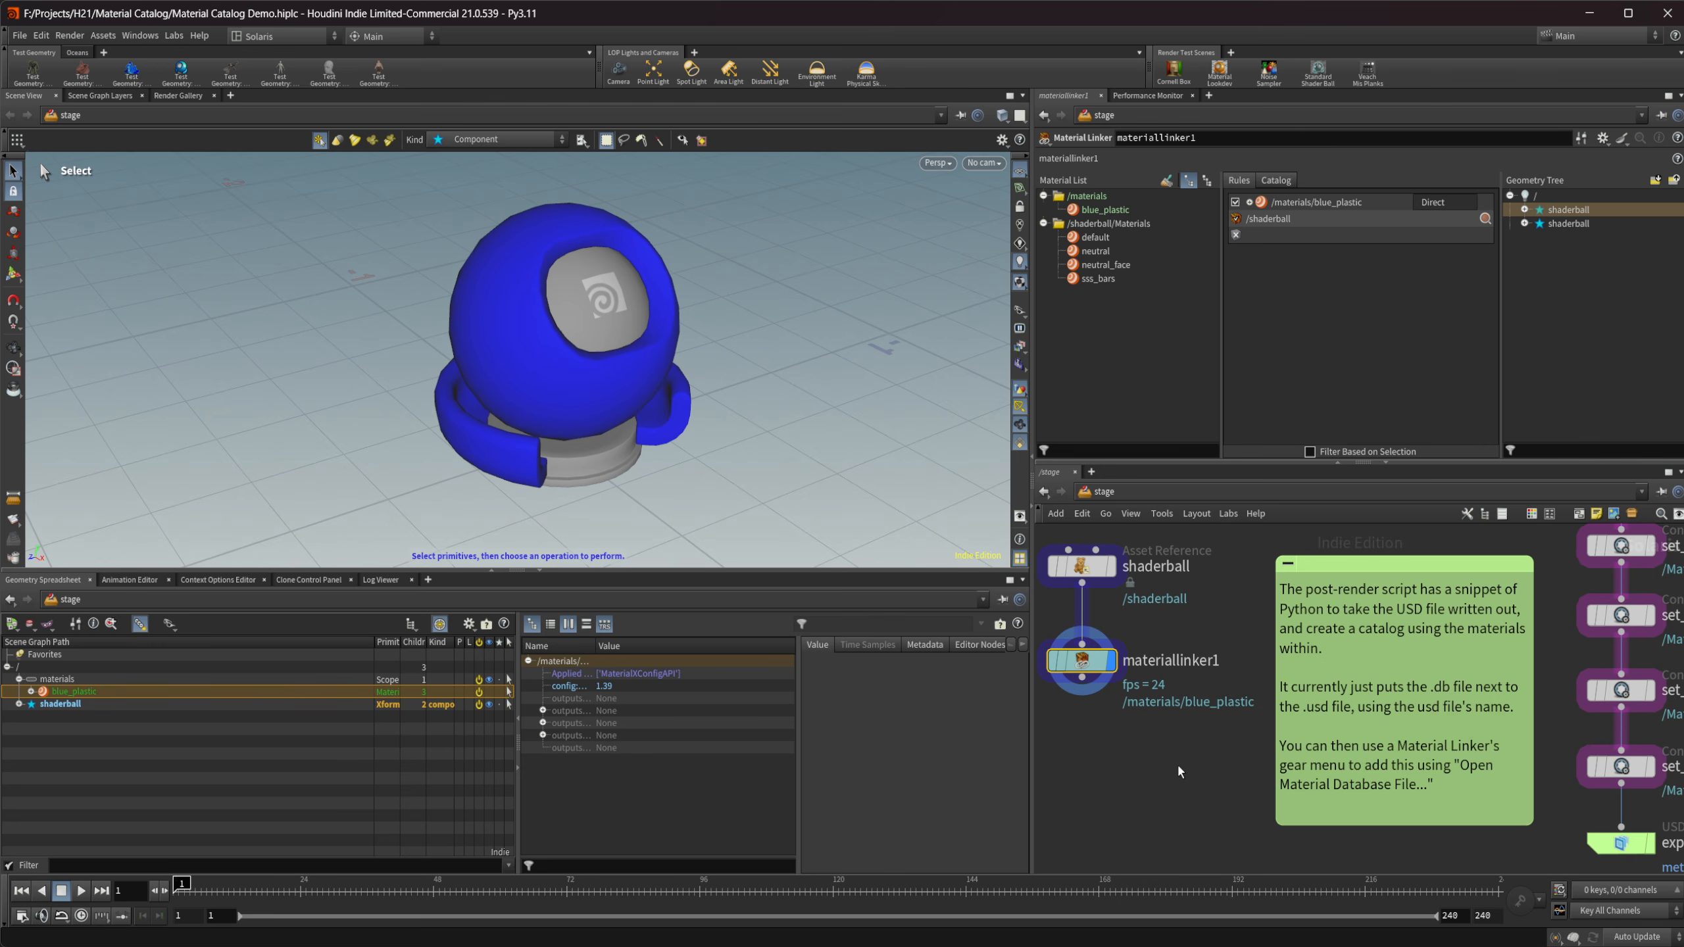
{"action": "scroll", "coordinate": [1176, 764], "scroll_direction": "down", "scroll_amount": 2}
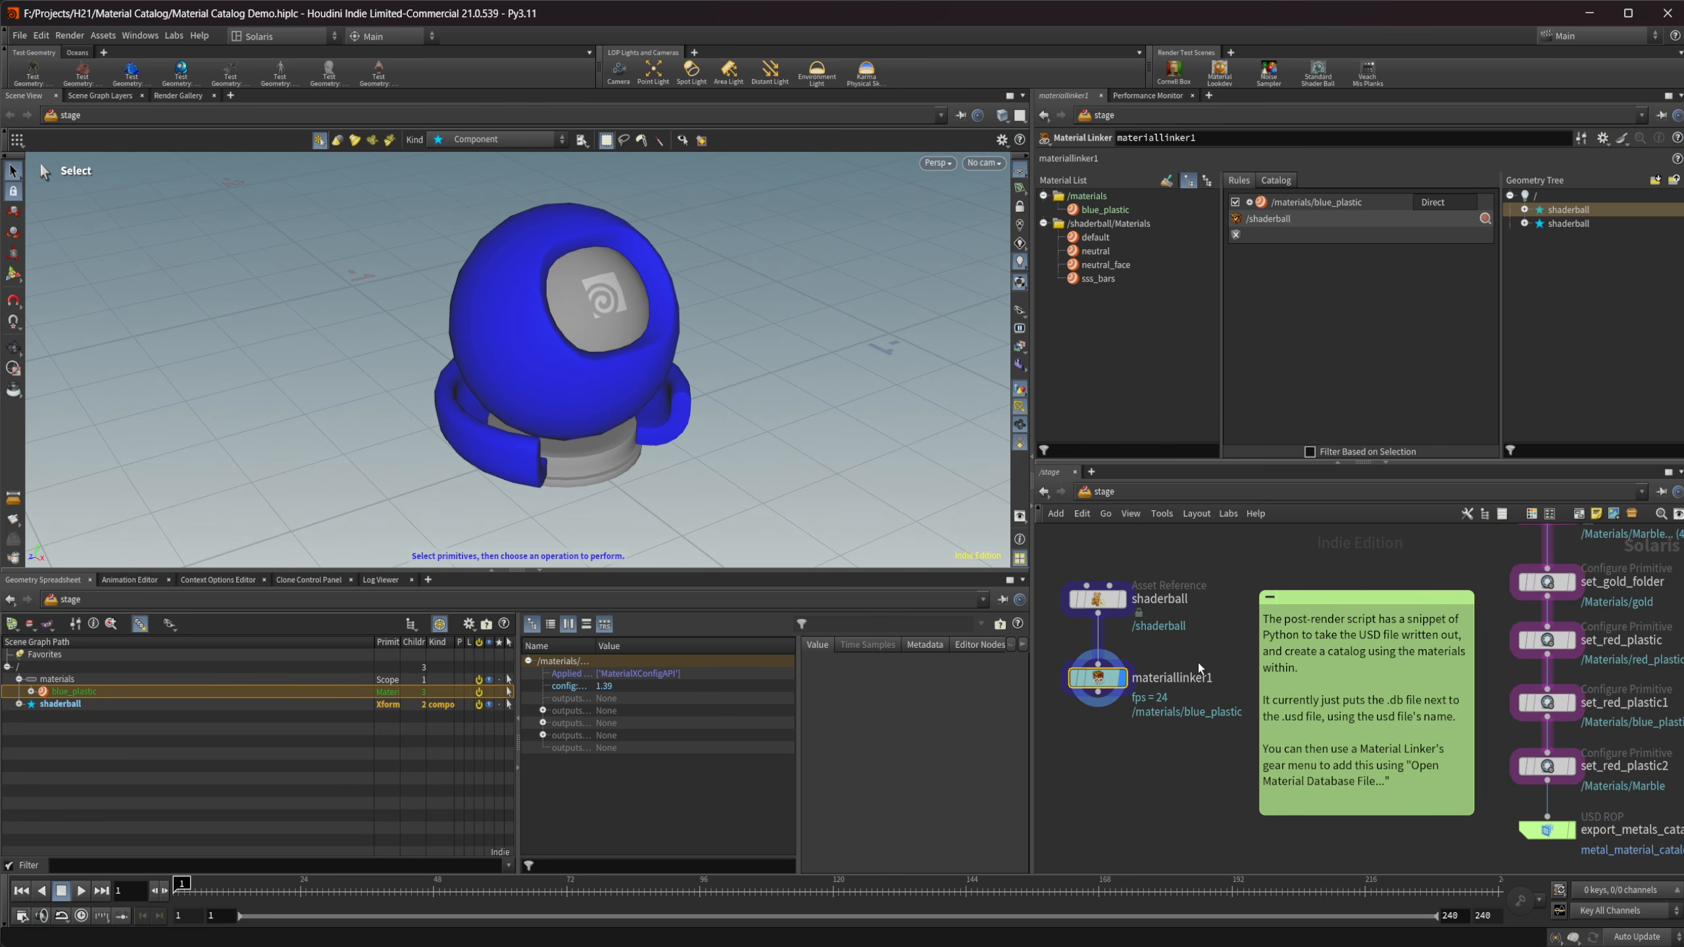
{"action": "left_click", "coordinate": [1270, 181]}
{"action": "left_click", "coordinate": [1359, 202]}
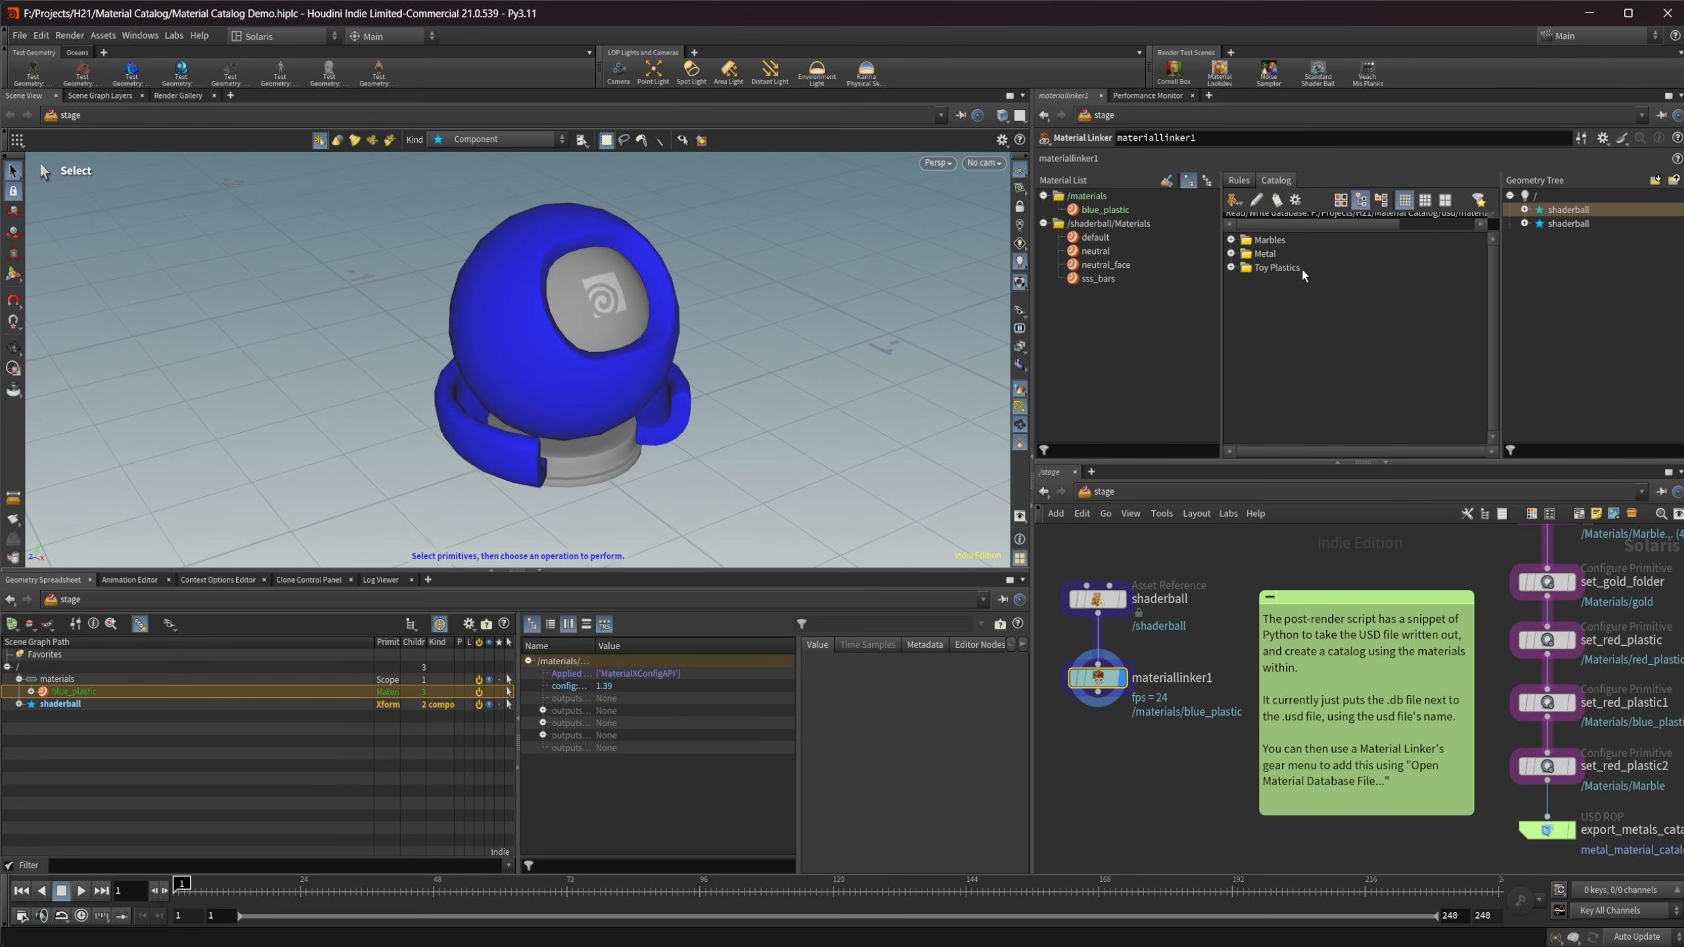
{"action": "left_click", "coordinate": [1232, 240]}
{"action": "left_click", "coordinate": [1232, 267]}
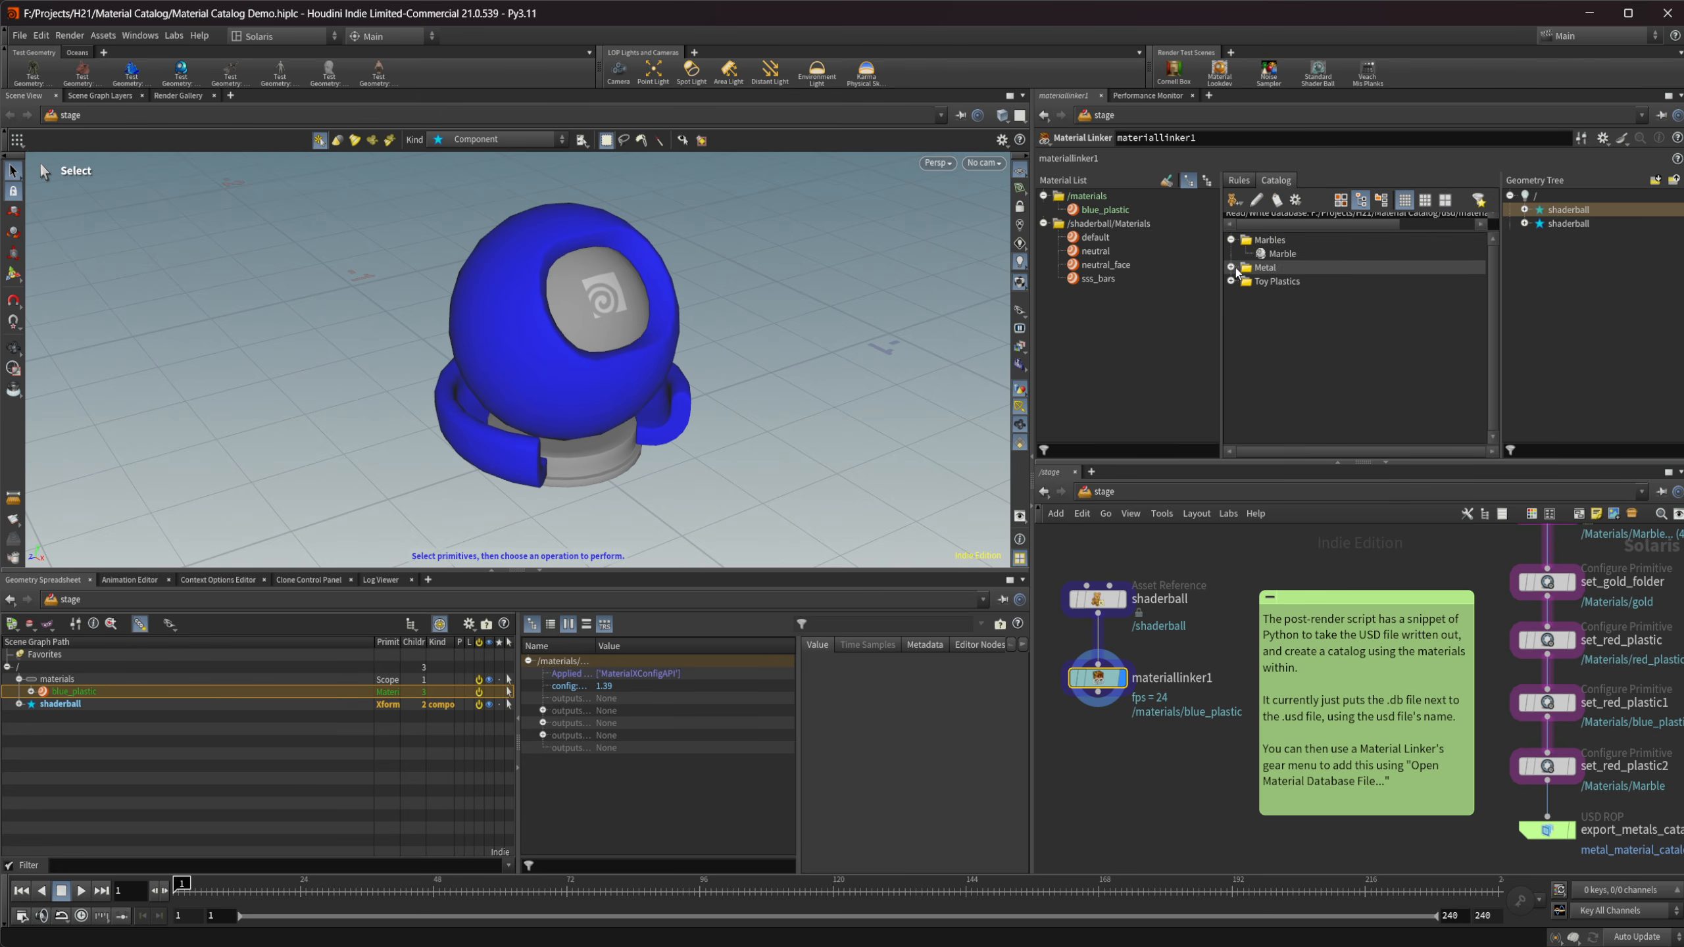
{"action": "left_click", "coordinate": [1232, 295]}
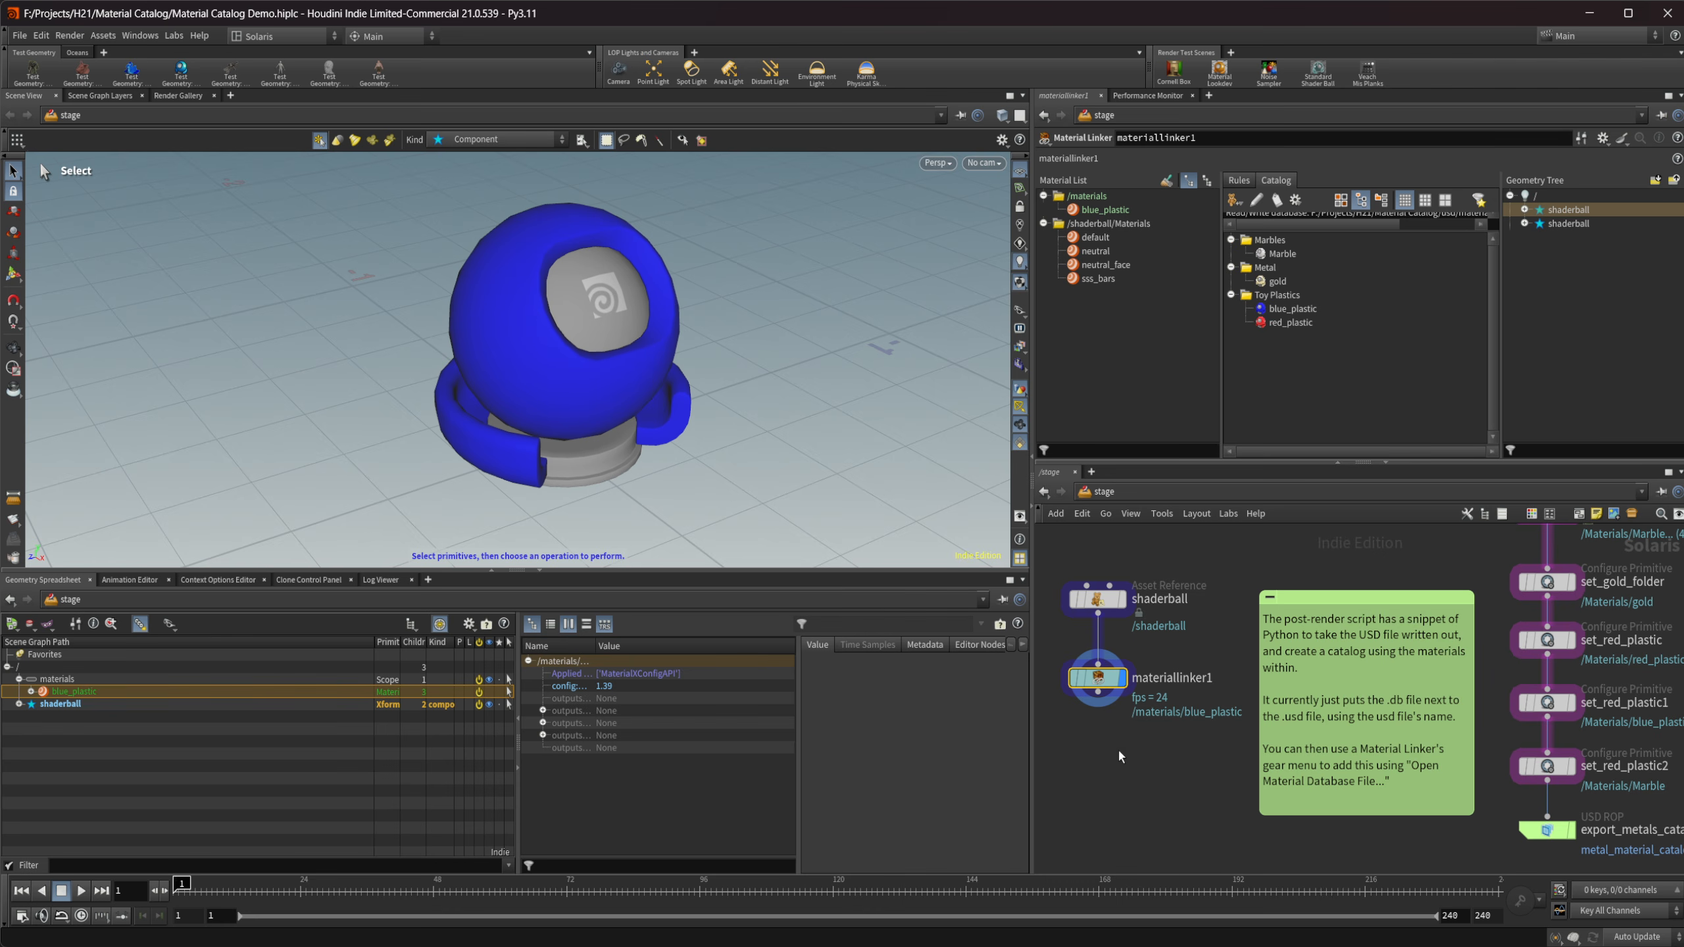
{"action": "middle_click_drag", "start_coordinate": [1119, 748], "coordinate": [1136, 772]}
{"action": "middle_click_drag", "start_coordinate": [1307, 569], "coordinate": [1277, 582]}
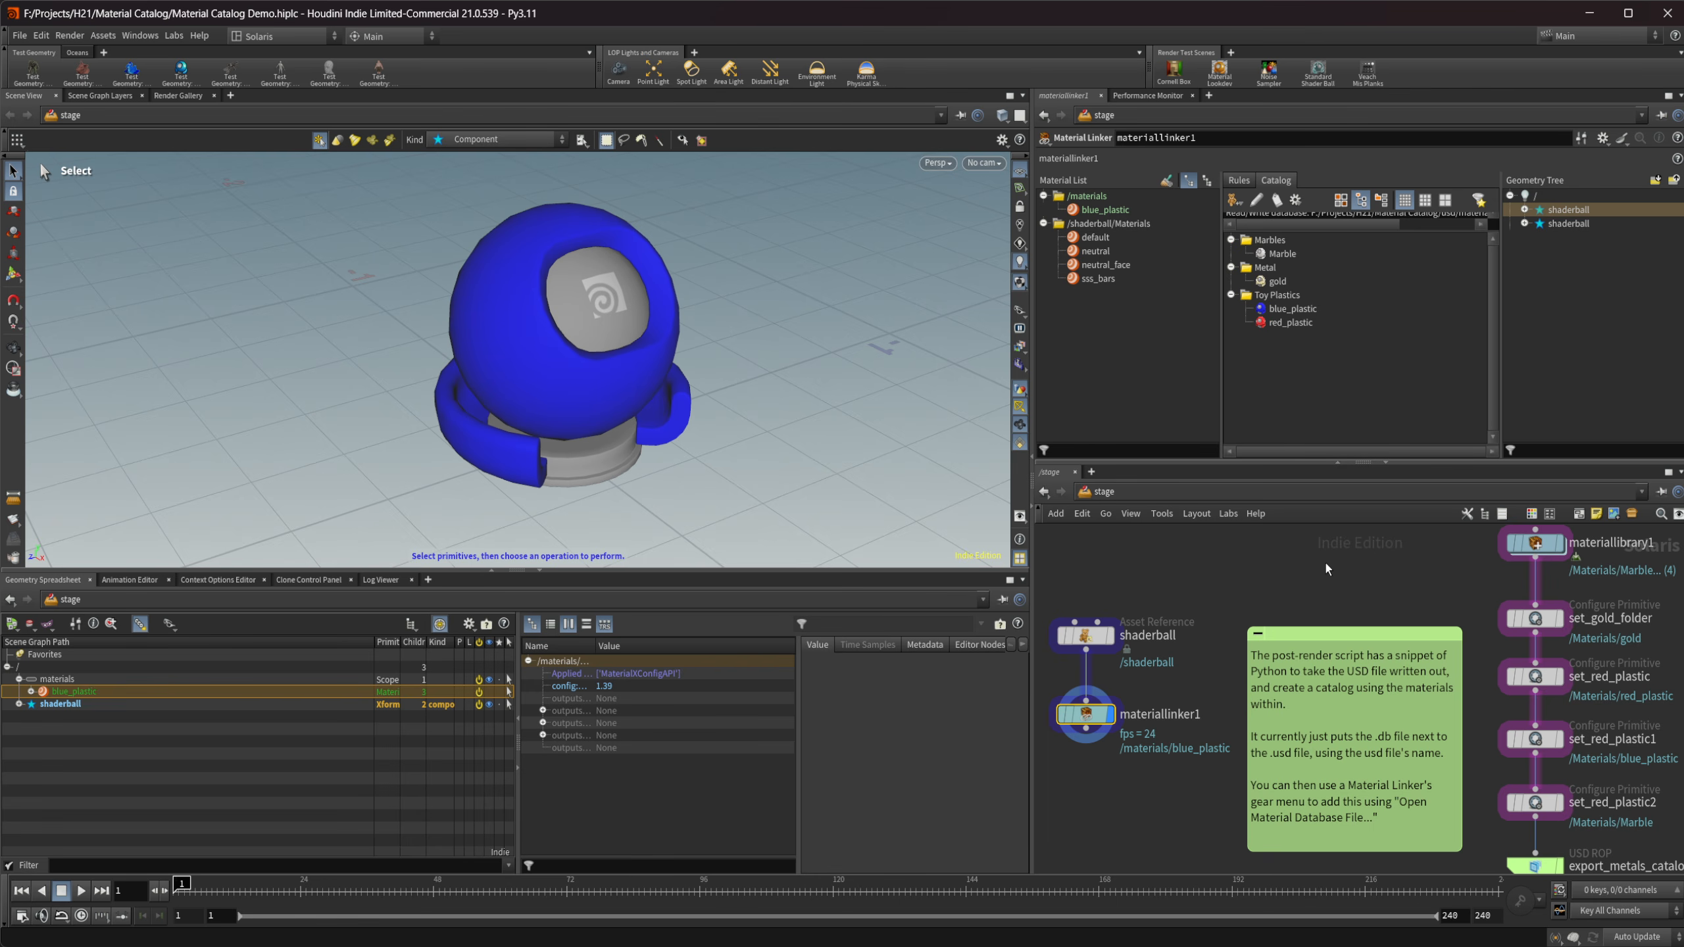
{"action": "middle_click_drag", "start_coordinate": [1449, 564], "coordinate": [1309, 607]}
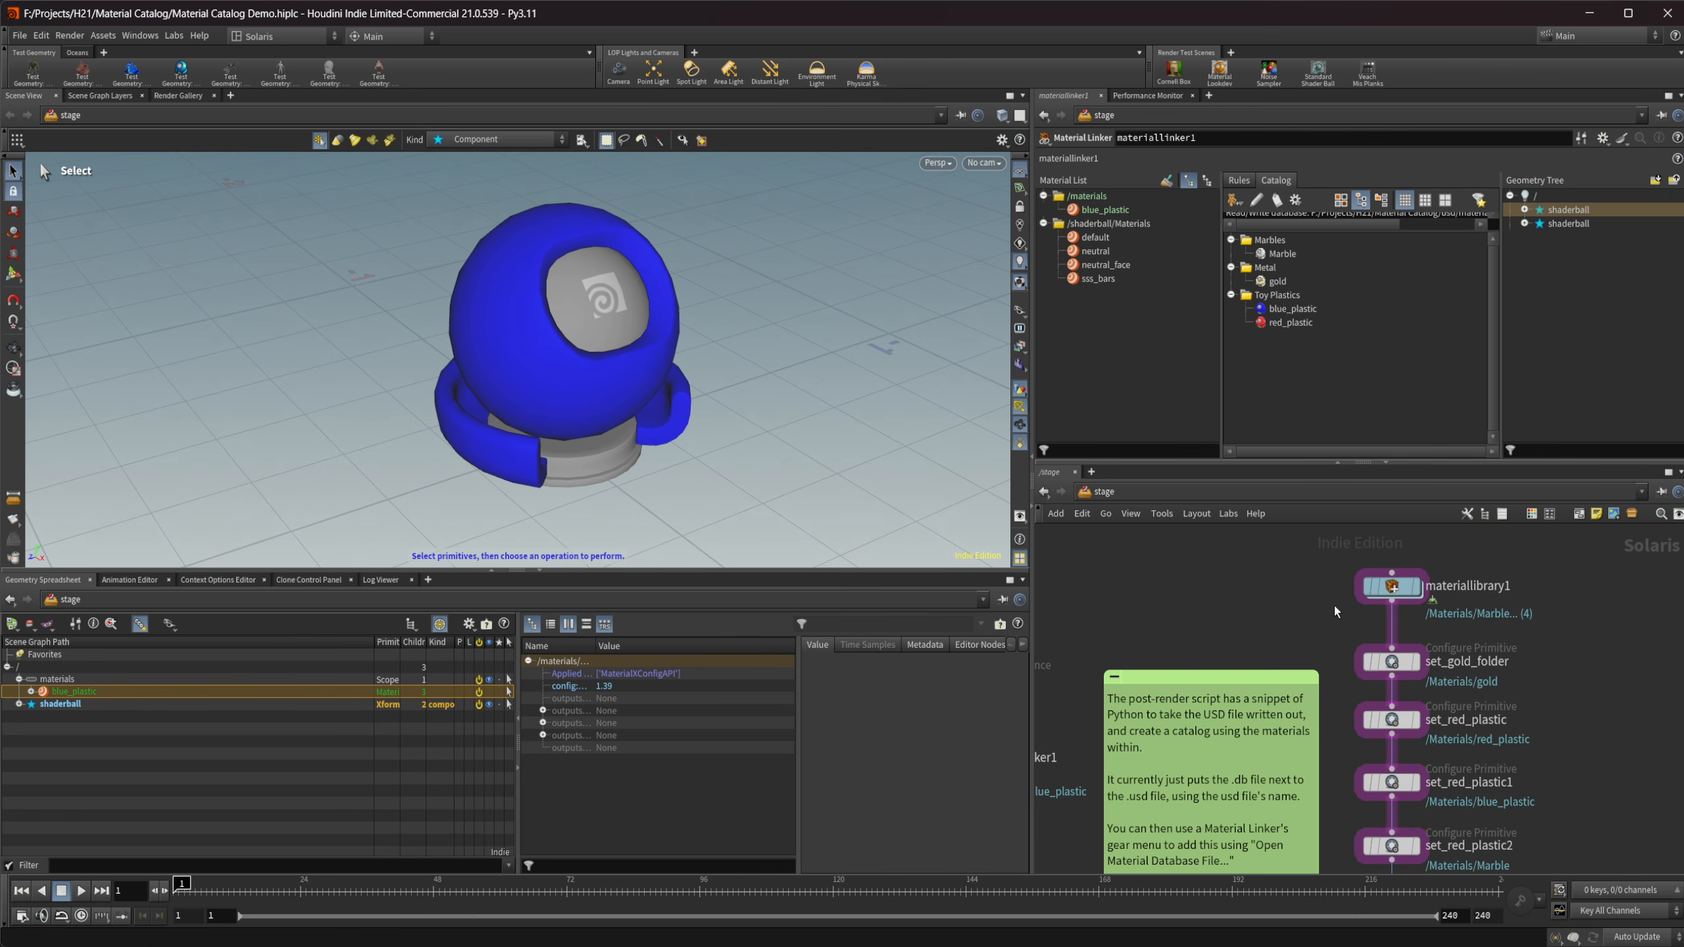
{"action": "middle_click_drag", "start_coordinate": [1318, 617], "coordinate": [1268, 609]}
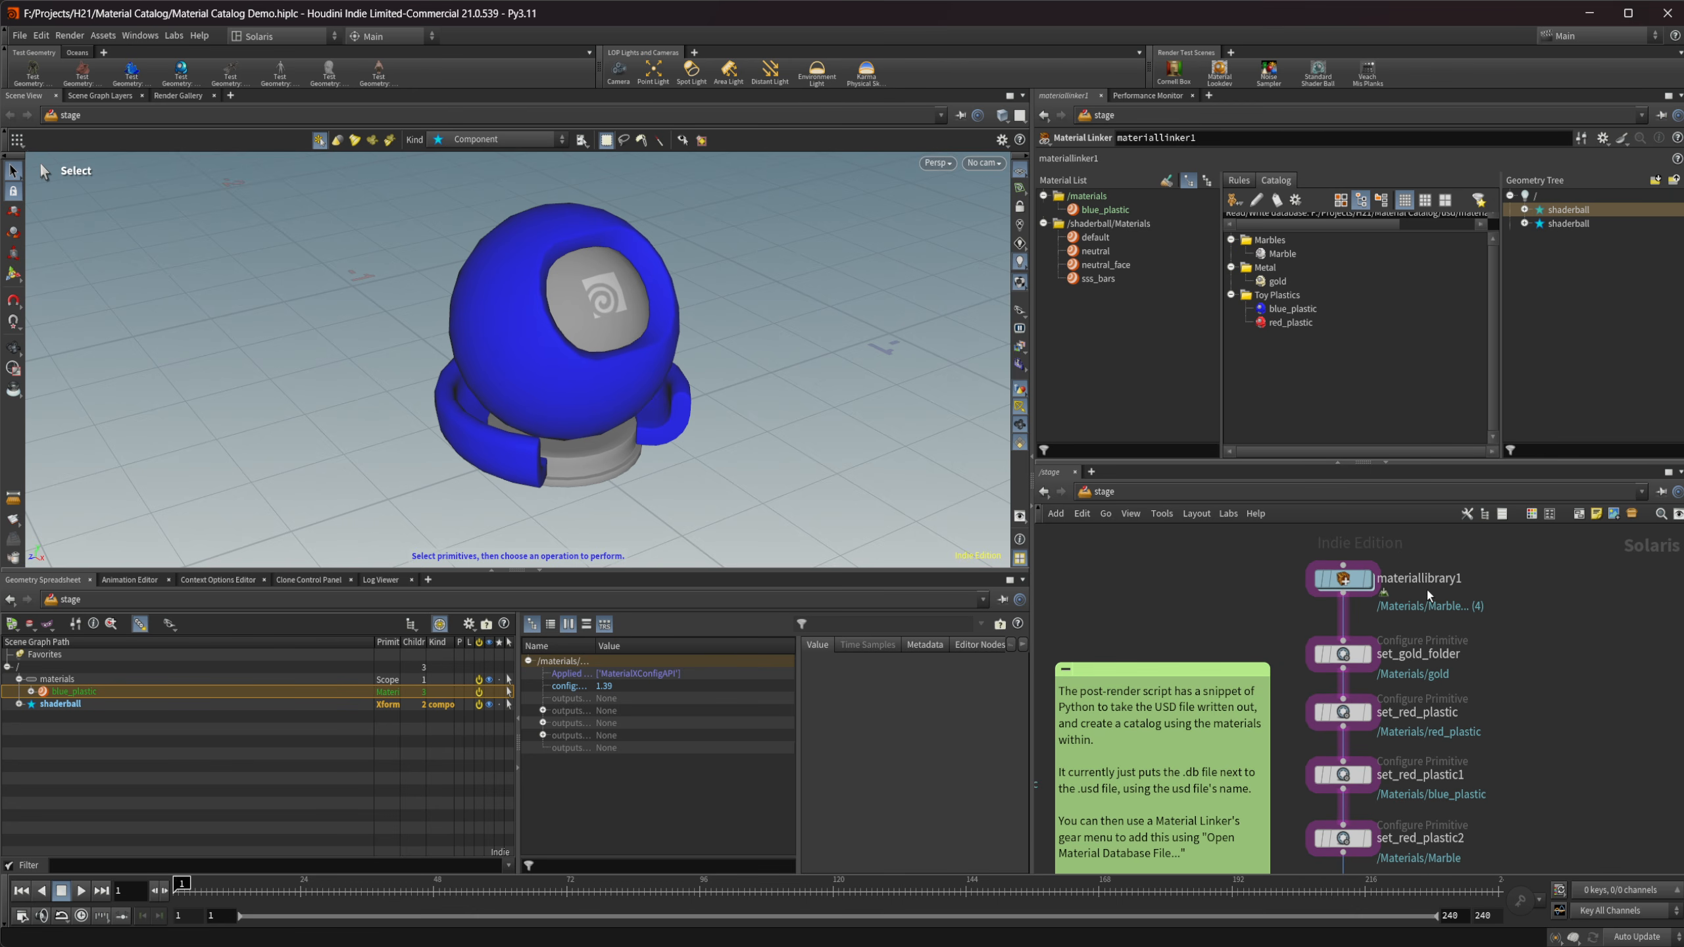
Delete the Marble material from inside materiallibrary1.
{"action": "left_click", "coordinate": [1342, 578]}
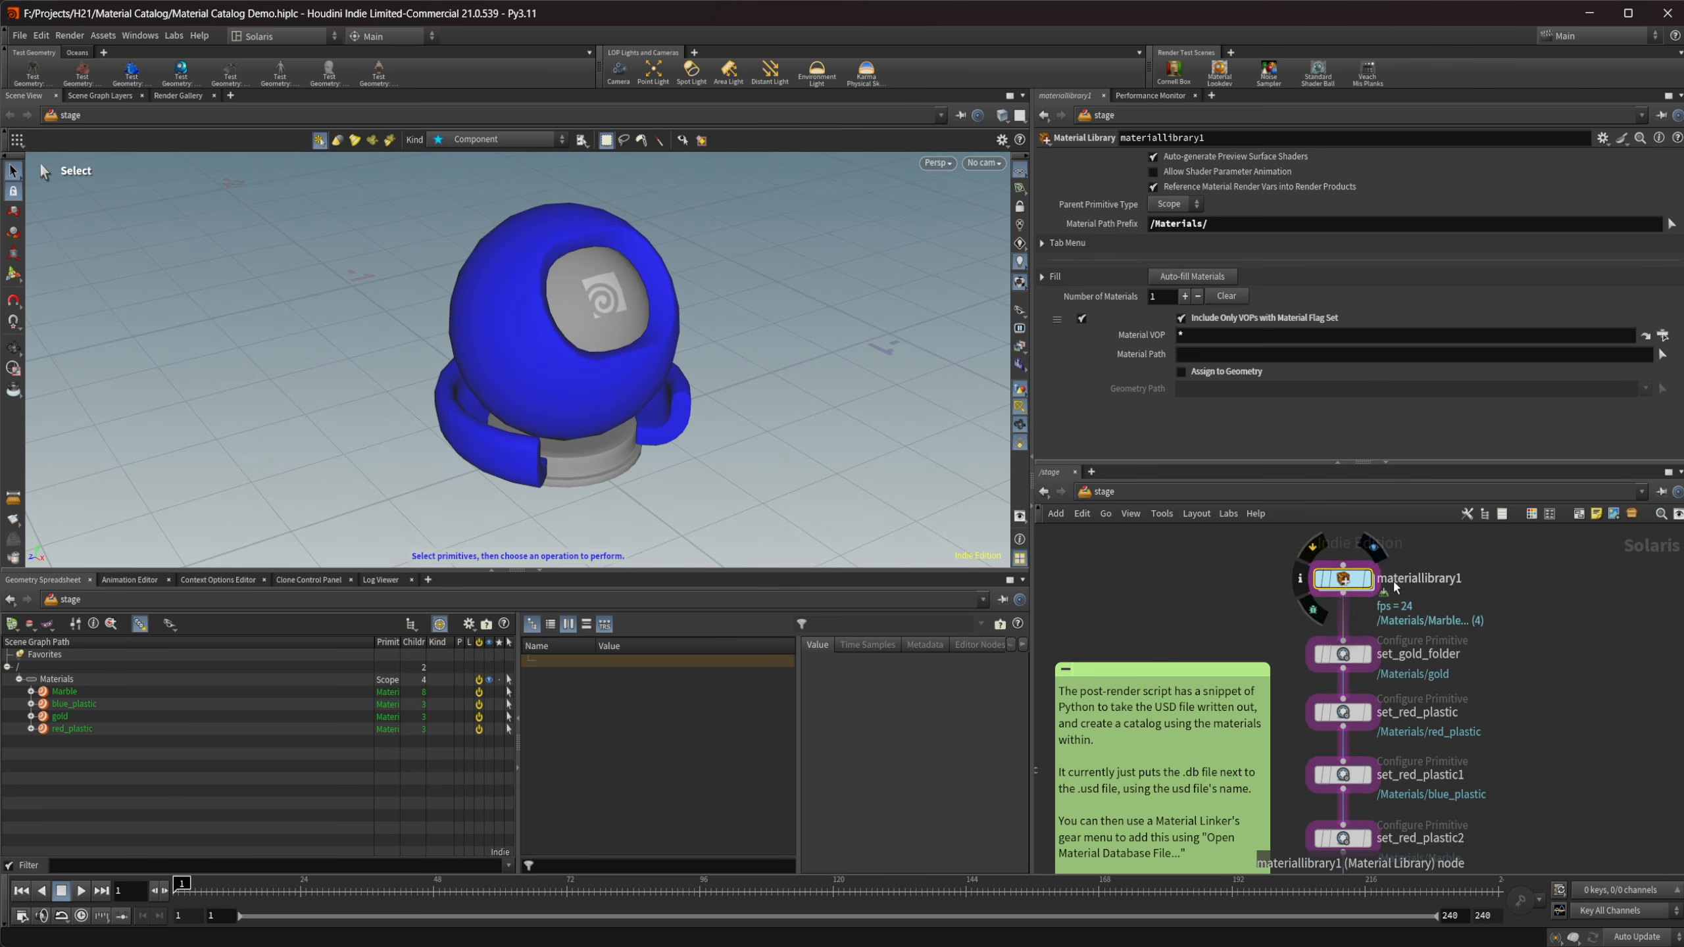
{"action": "middle_click_drag", "start_coordinate": [1512, 637], "coordinate": [1492, 620]}
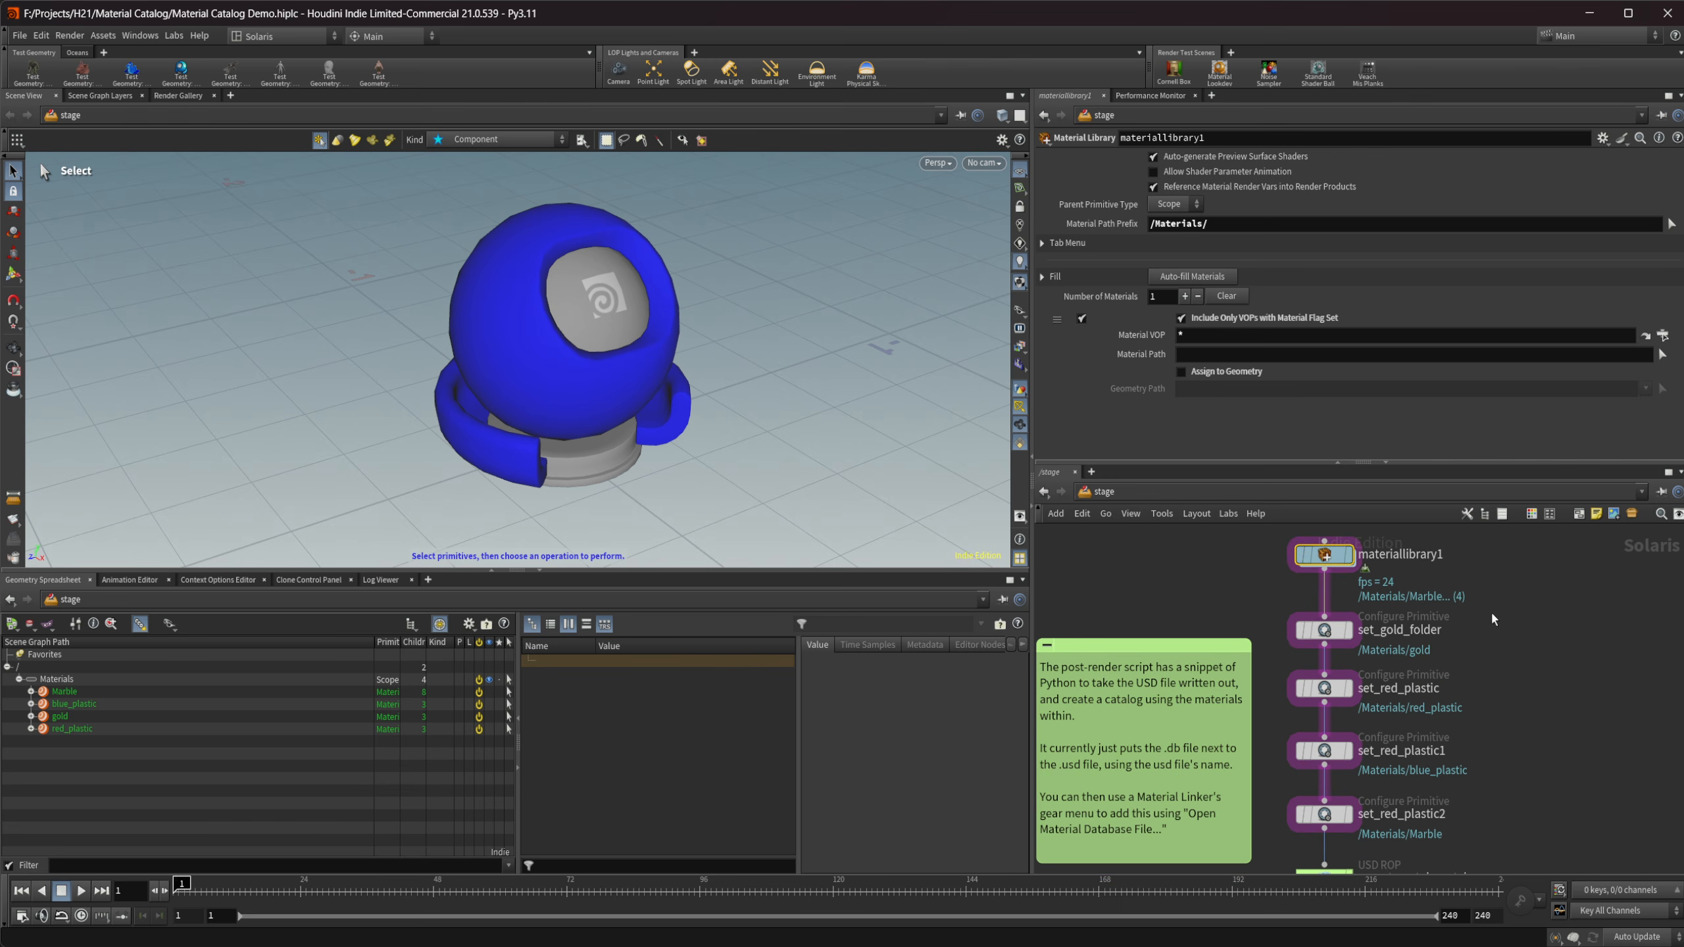
{"action": "scroll", "coordinate": [1498, 613], "scroll_direction": "down", "scroll_amount": 2}
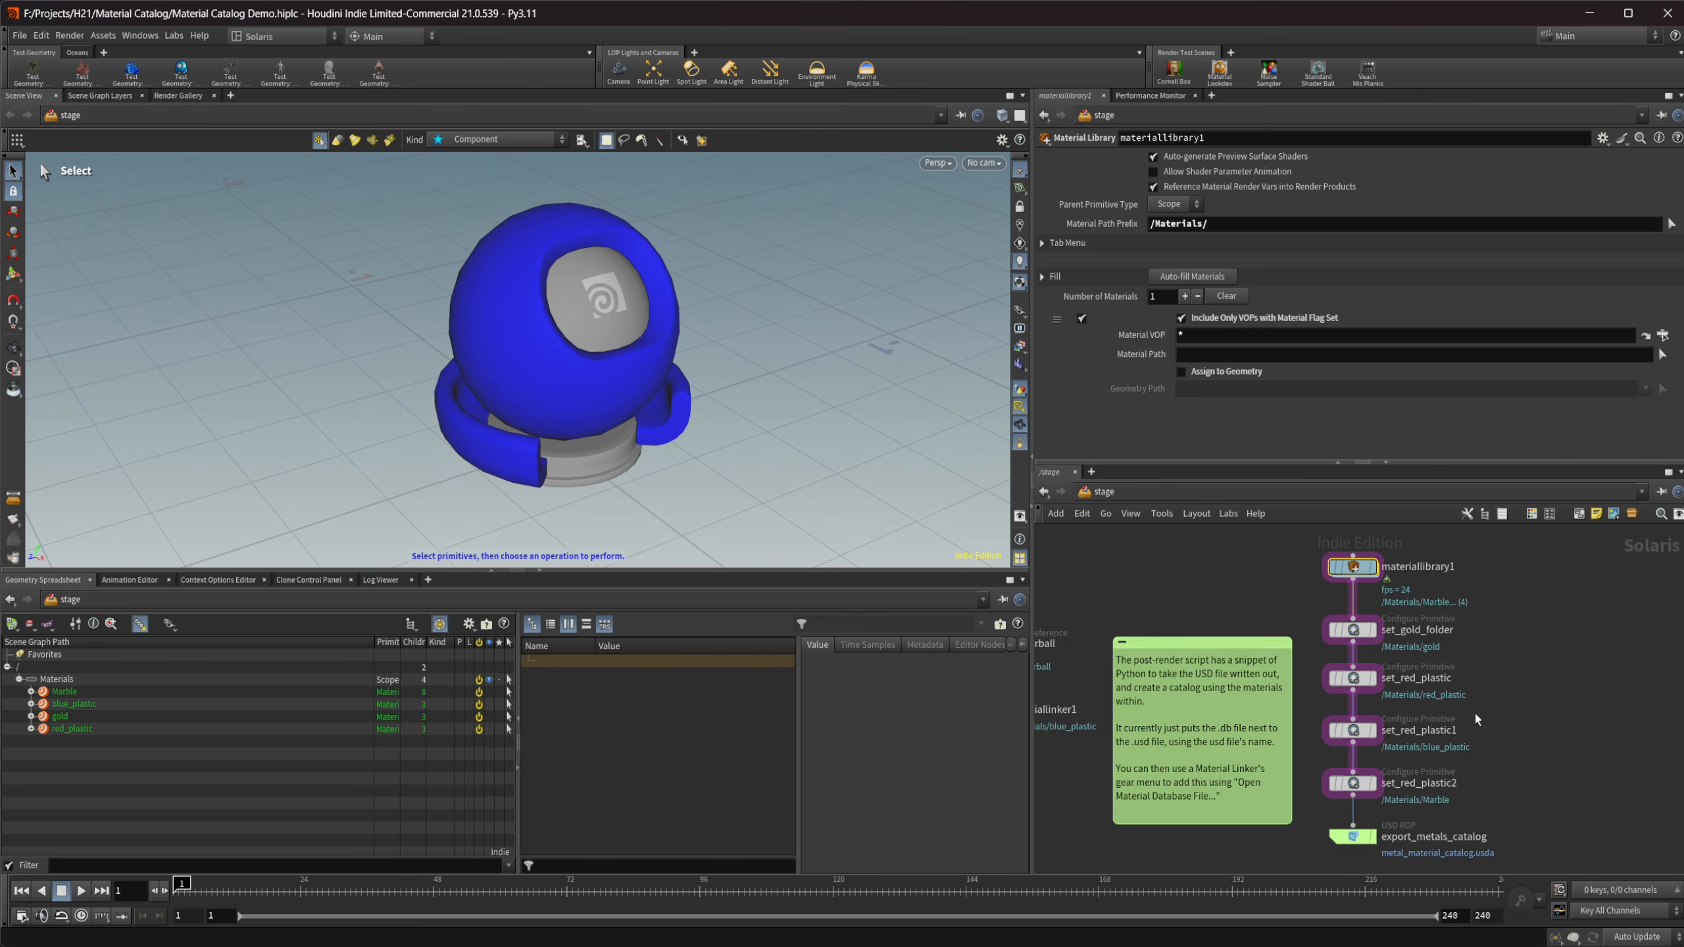
{"action": "middle_click_drag", "start_coordinate": [1475, 715], "coordinate": [1438, 662]}
{"action": "scroll", "coordinate": [1412, 627], "scroll_direction": "up", "scroll_amount": 1}
{"action": "middle_click_drag", "start_coordinate": [1376, 589], "coordinate": [1380, 679]}
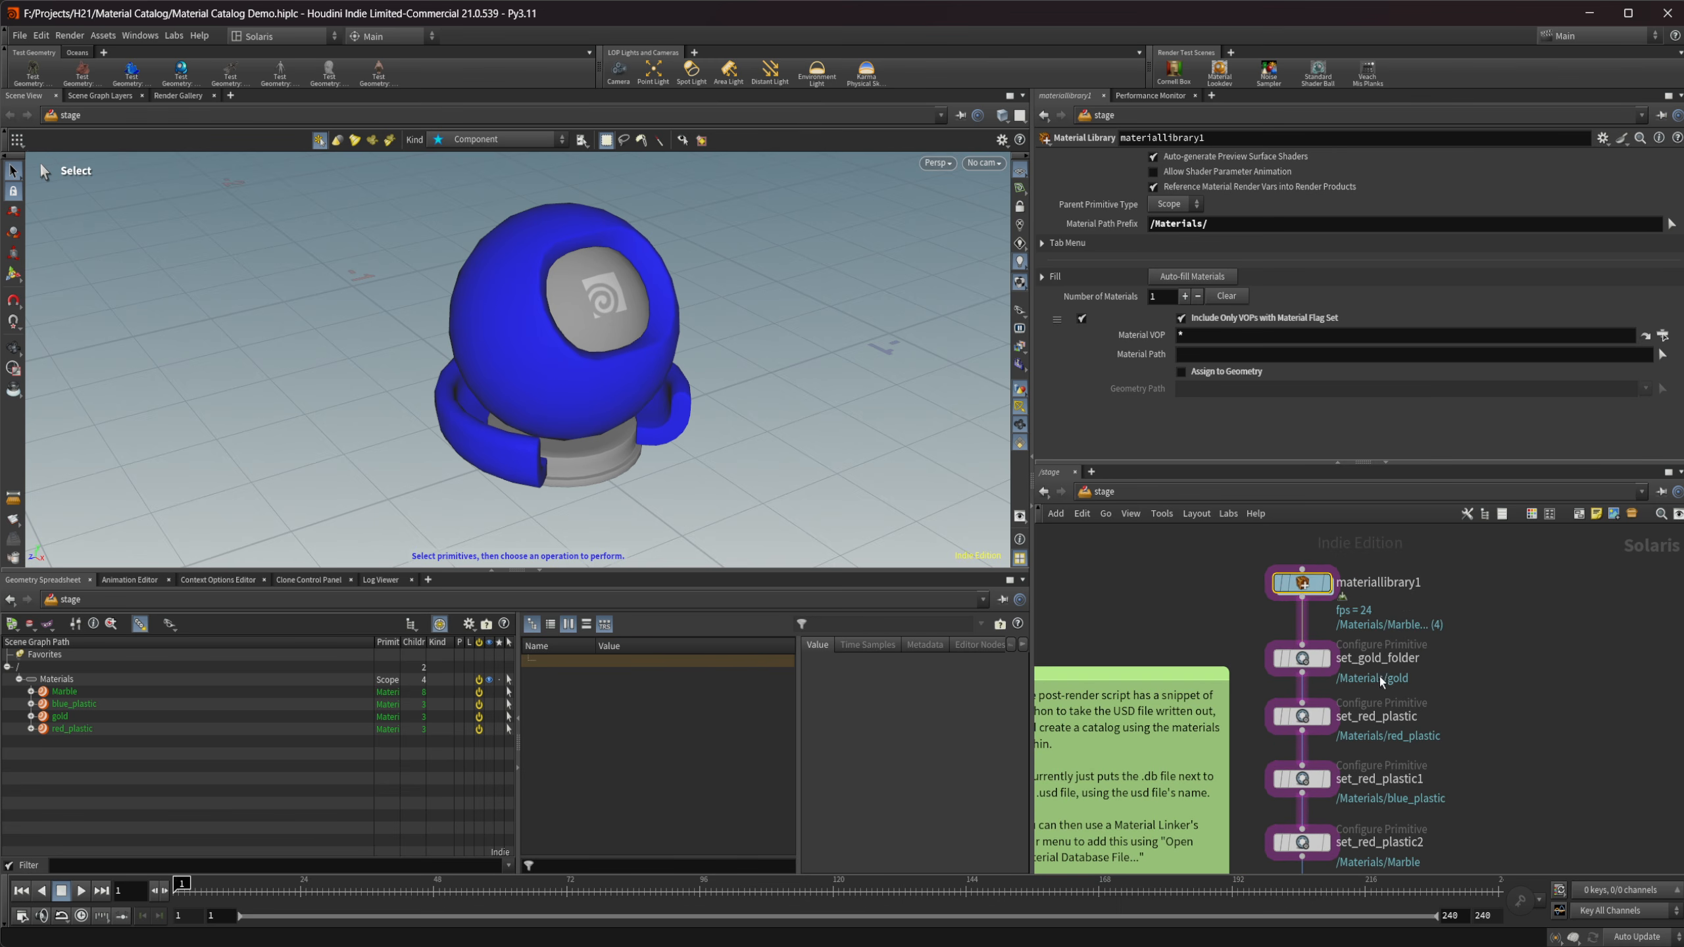
{"action": "double_click", "coordinate": [1300, 584]}
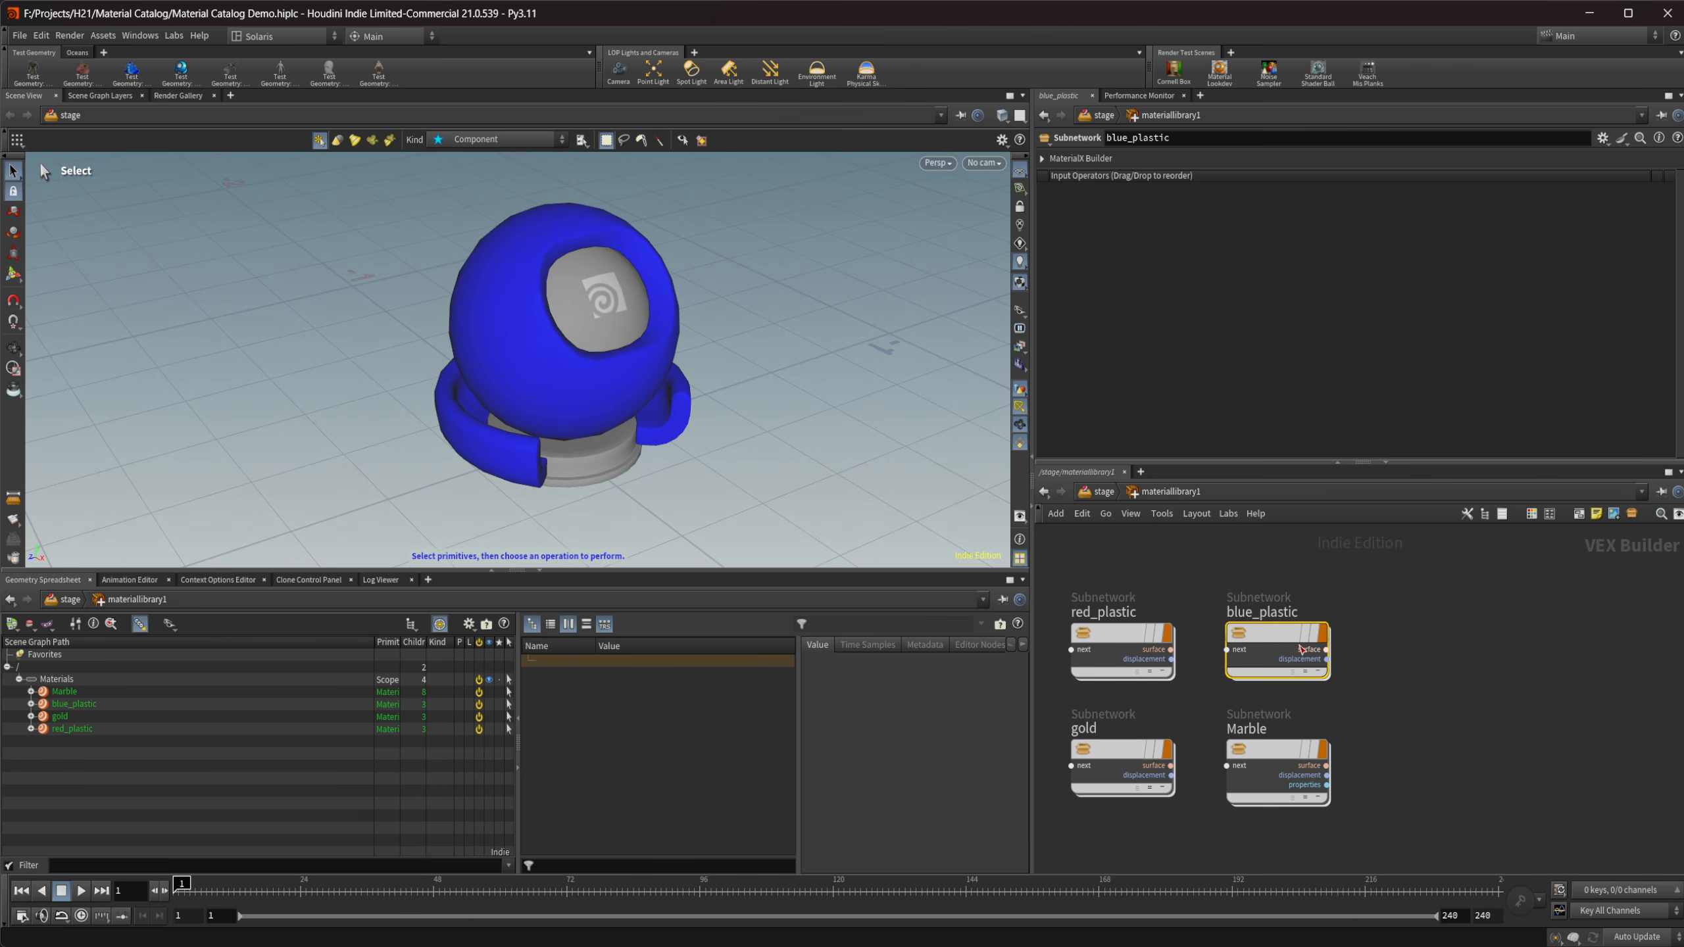
{"action": "middle_click_drag", "start_coordinate": [1380, 723], "coordinate": [1377, 705]}
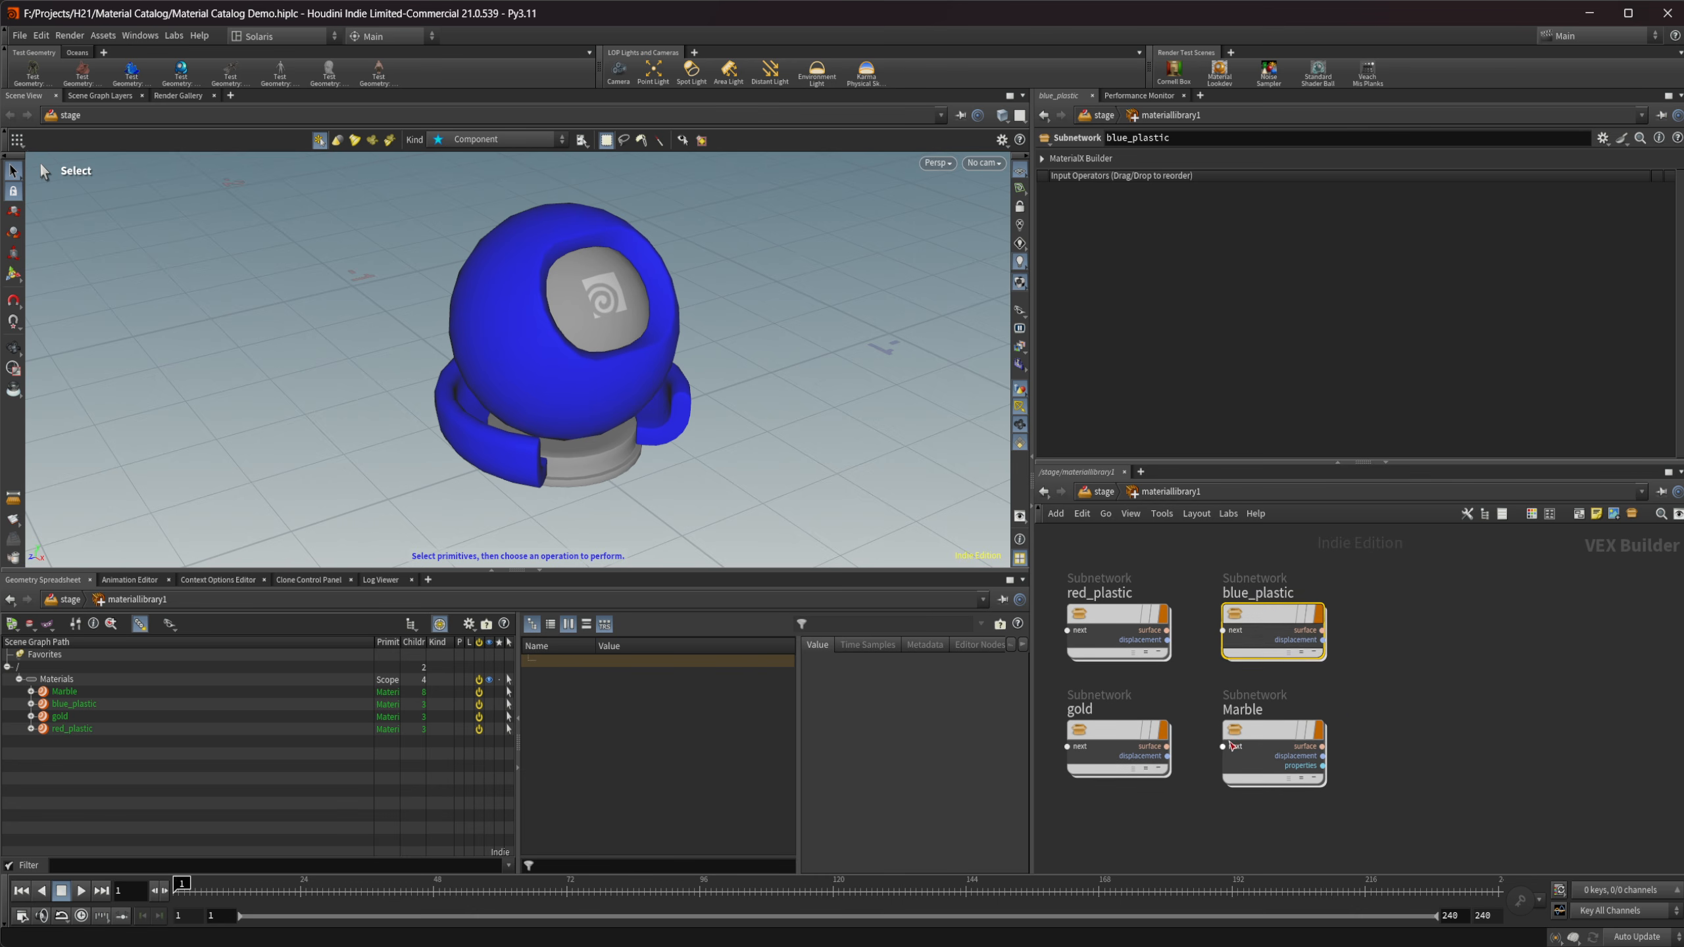
{"action": "left_click", "coordinate": [1271, 742]}
{"action": "key", "text": "Delete"}
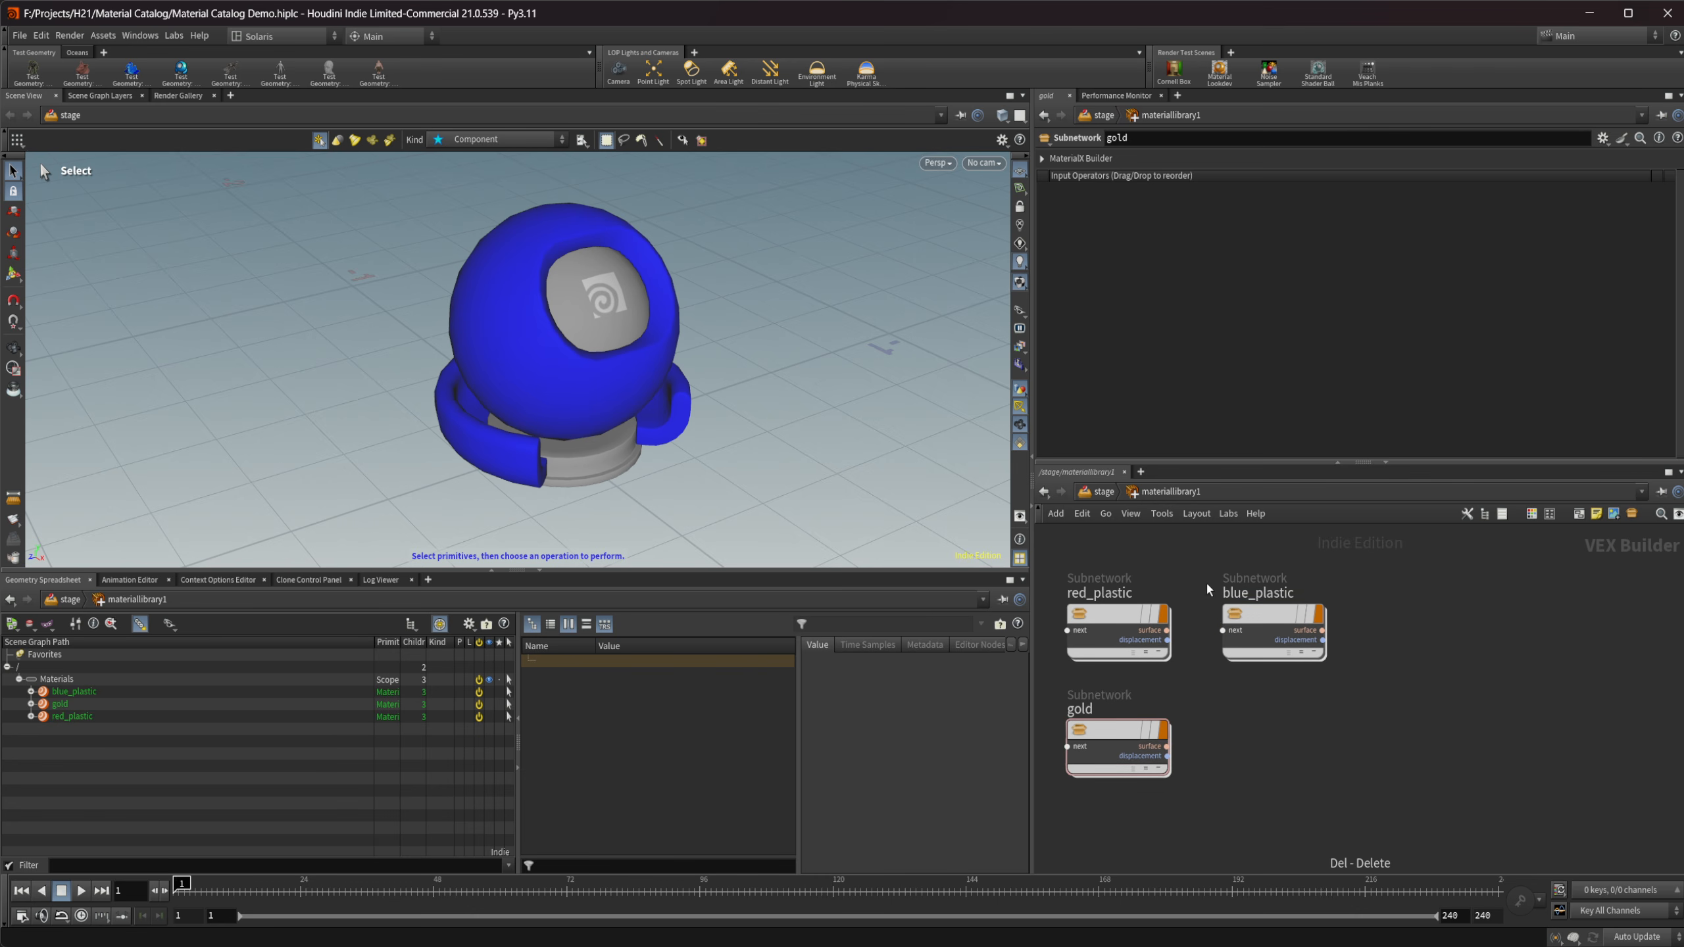
Export the catalog again from export_metals_catalog without deleting the existing files and inspect it in materiallinker1.
{"action": "left_click", "coordinate": [1102, 492]}
{"action": "left_click", "coordinate": [1265, 806]}
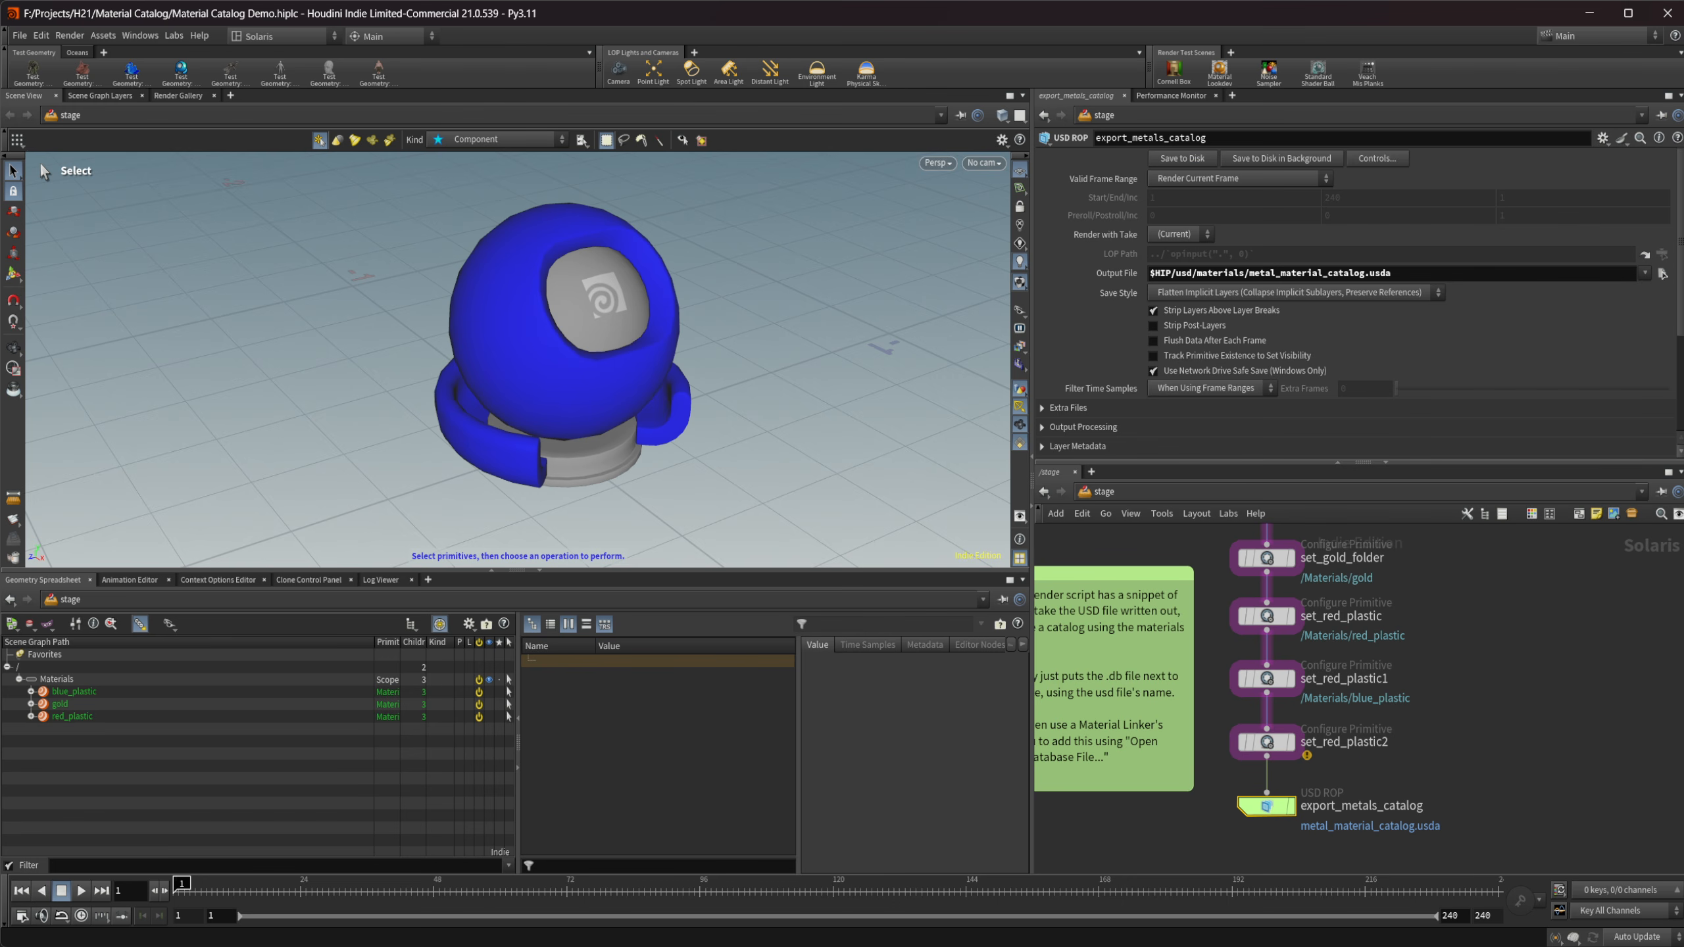
{"action": "middle_click_drag", "start_coordinate": [1103, 741], "coordinate": [1461, 726]}
{"action": "left_click", "coordinate": [1176, 640]}
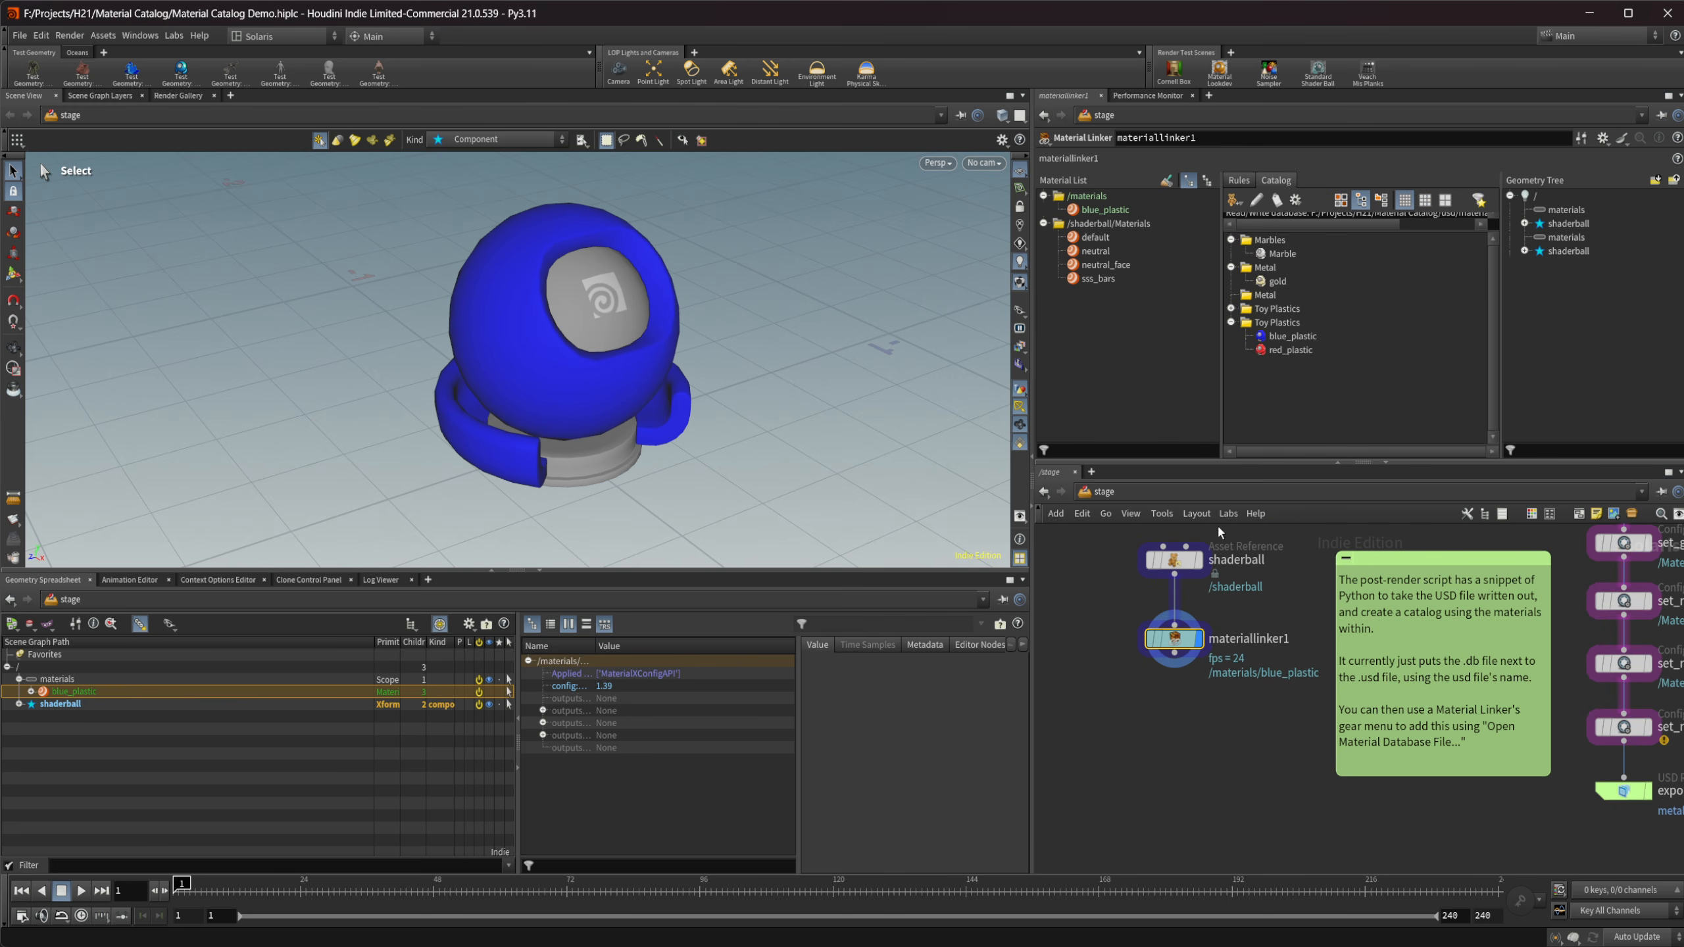
Reset materiallinker1 to the default material catalog and save the custom catalog to disk from the export_metals_catalog ROP.
{"action": "left_click", "coordinate": [1295, 200]}
{"action": "left_click", "coordinate": [1353, 317]}
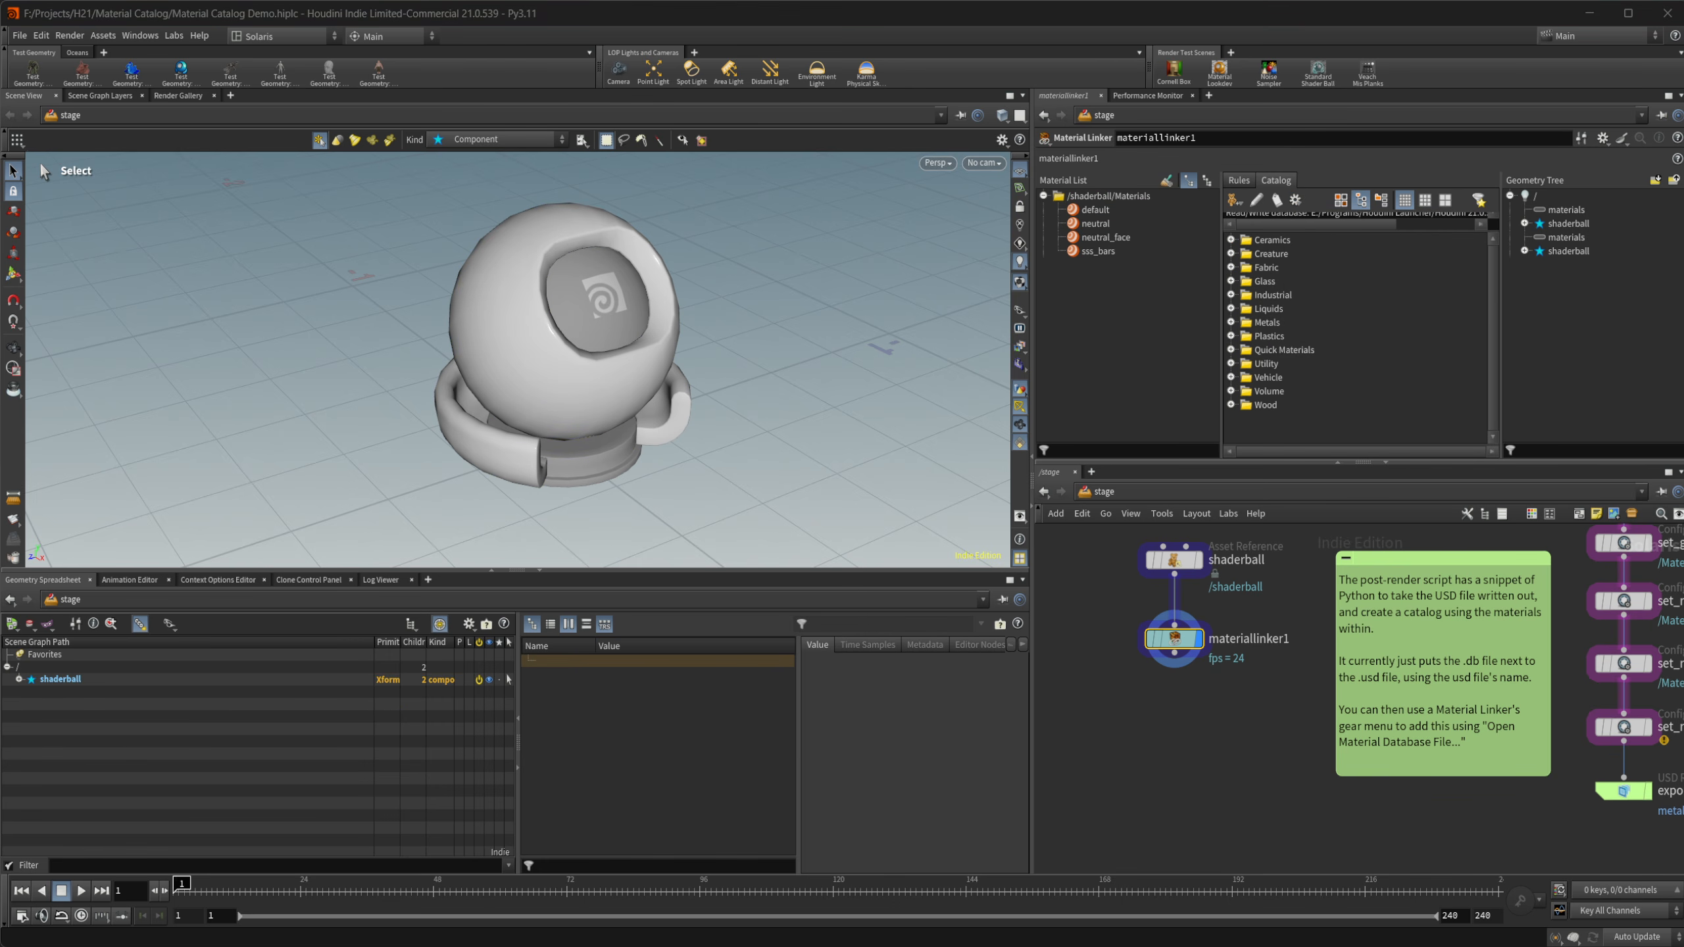
{"action": "middle_click_drag", "start_coordinate": [1326, 829], "coordinate": [1178, 787]}
{"action": "left_click", "coordinate": [1476, 748]}
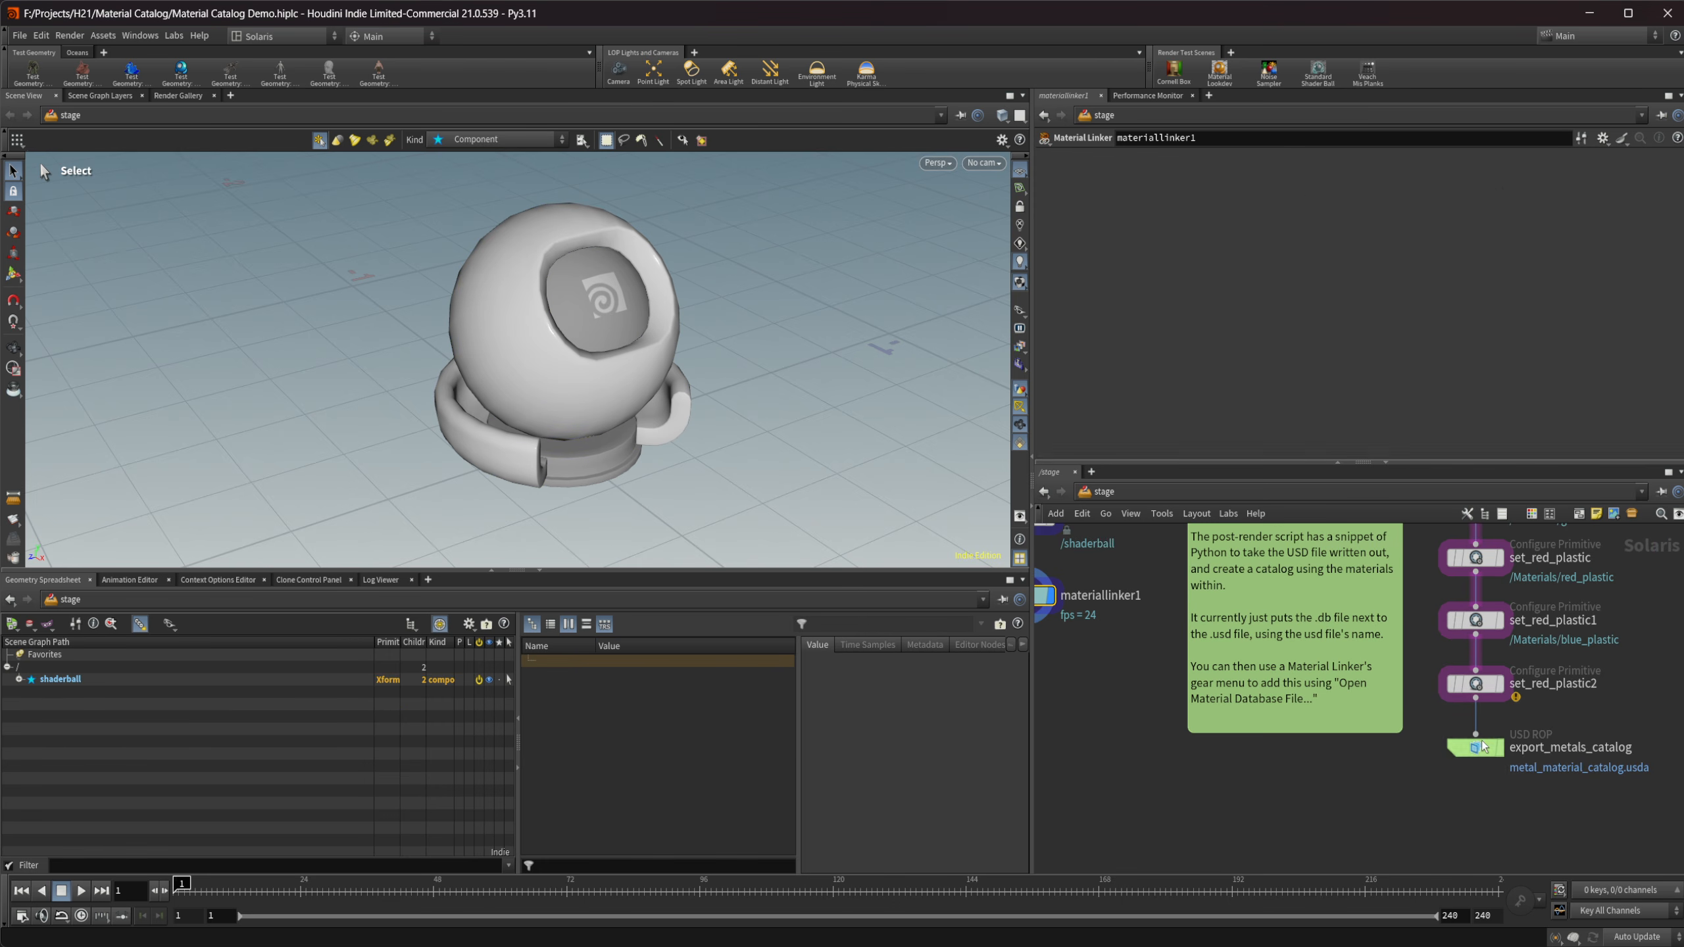
{"action": "left_click", "coordinate": [1185, 159]}
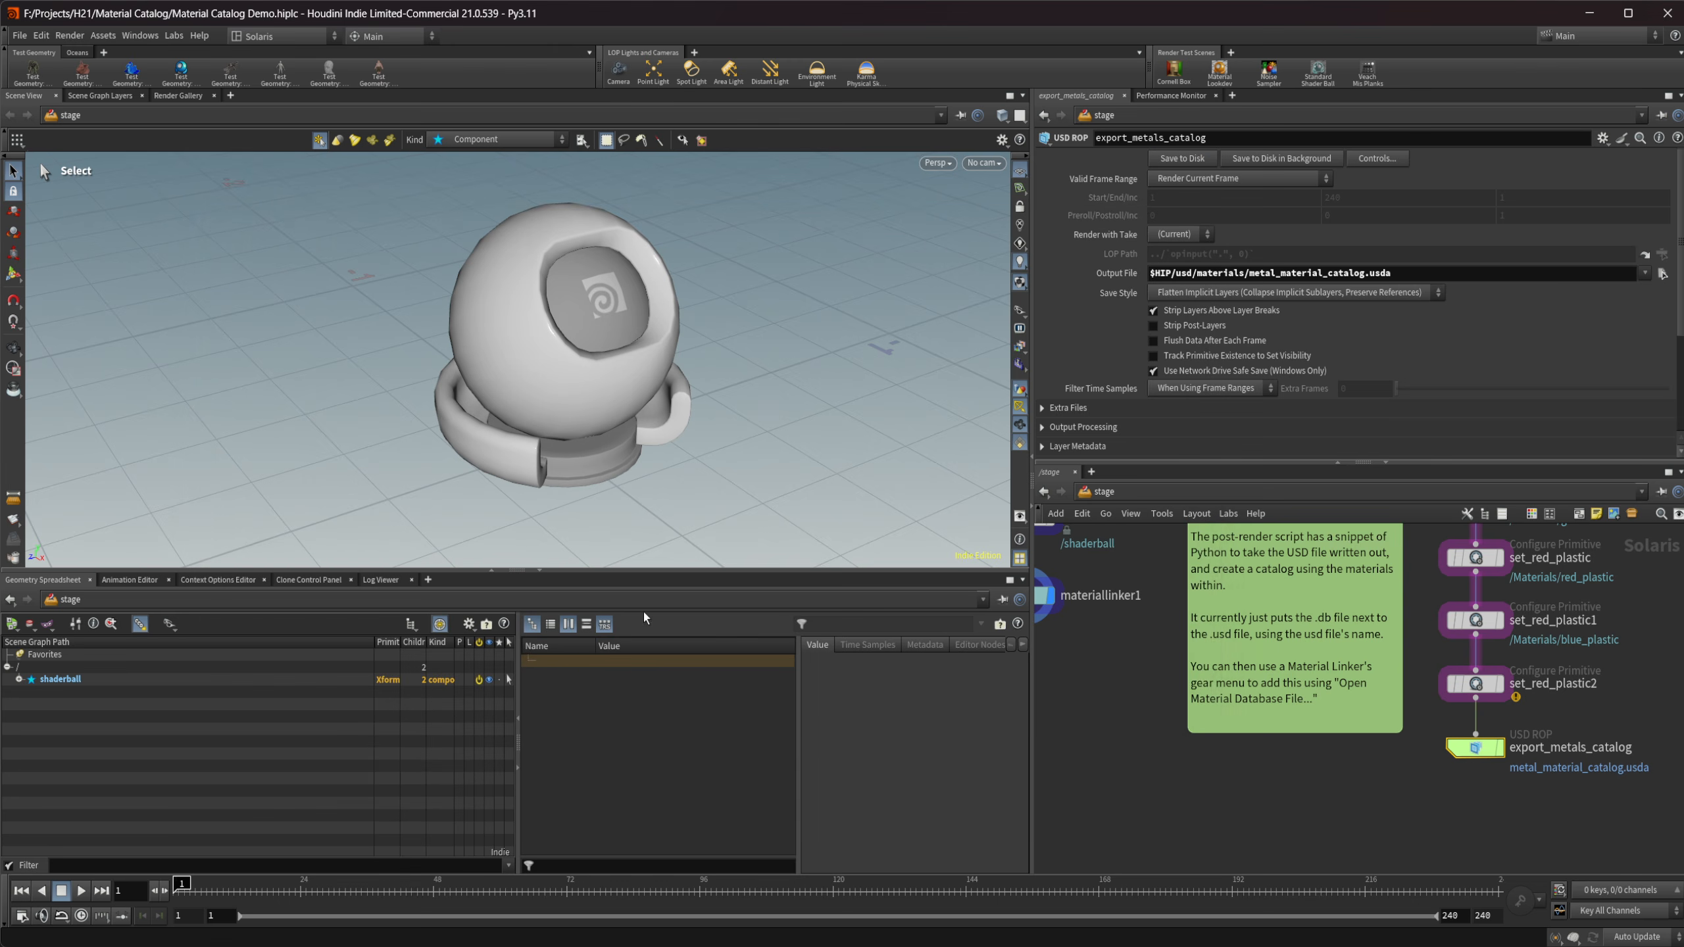
Load the newly exported metal_material_catalog.db in materiallinker1, check its Metal folder and show the materials as thumbnails.
{"action": "middle_click_drag", "start_coordinate": [1088, 663], "coordinate": [1197, 702]}
{"action": "left_click", "coordinate": [1135, 633]}
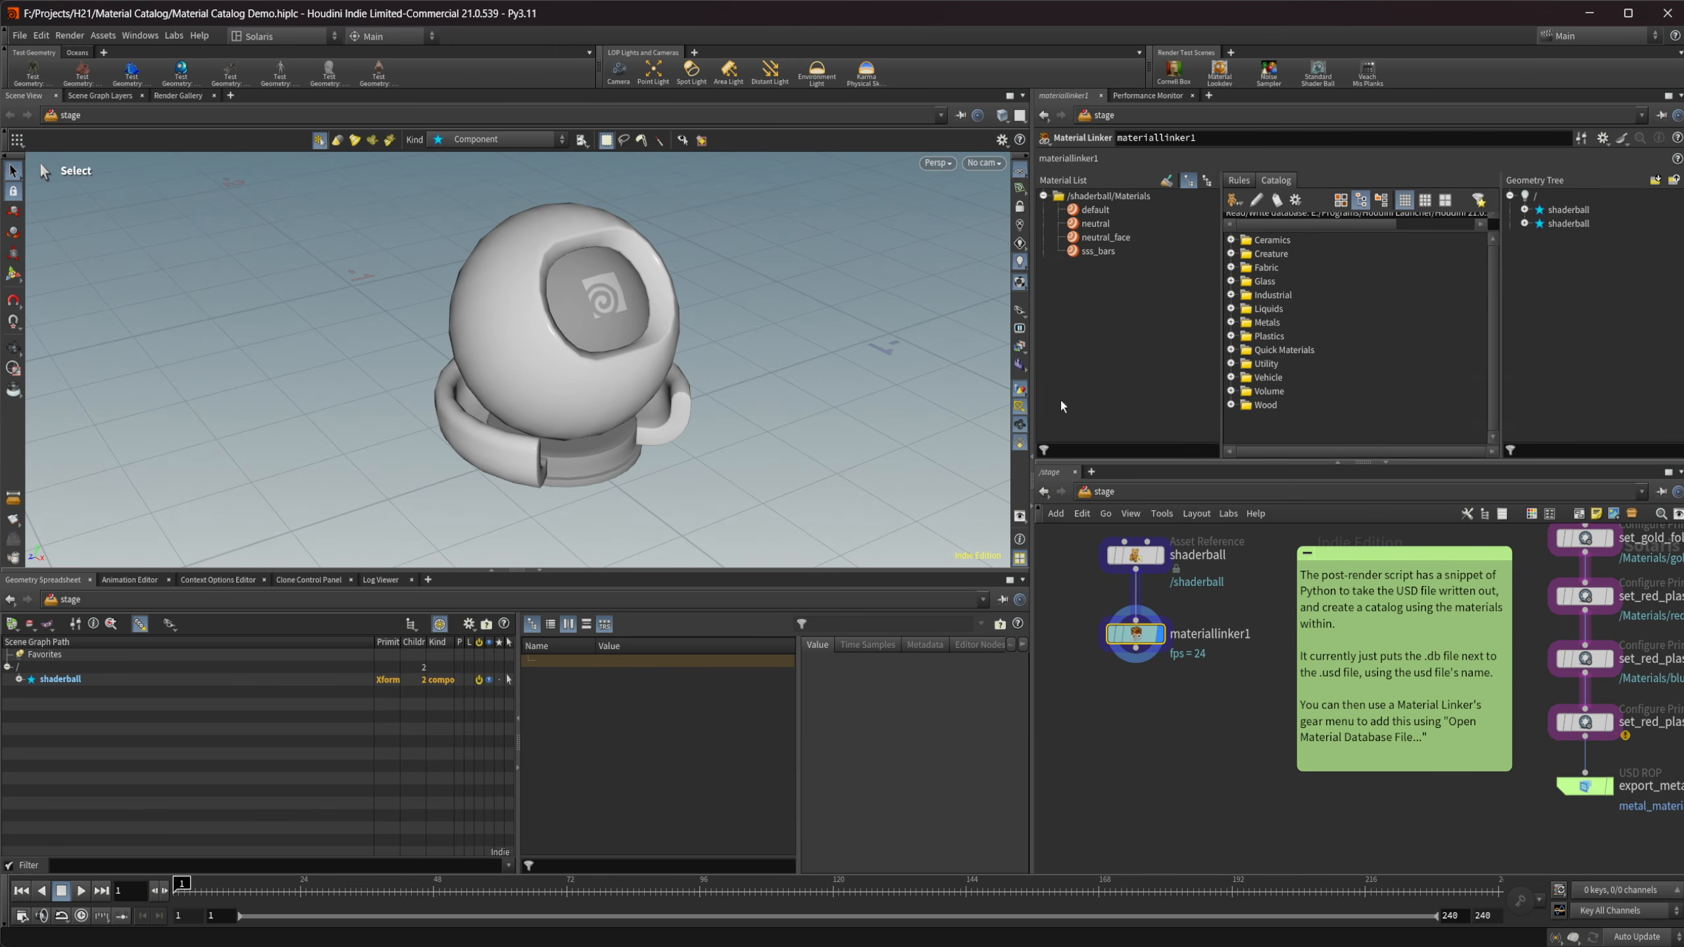
{"action": "left_click", "coordinate": [1295, 200]}
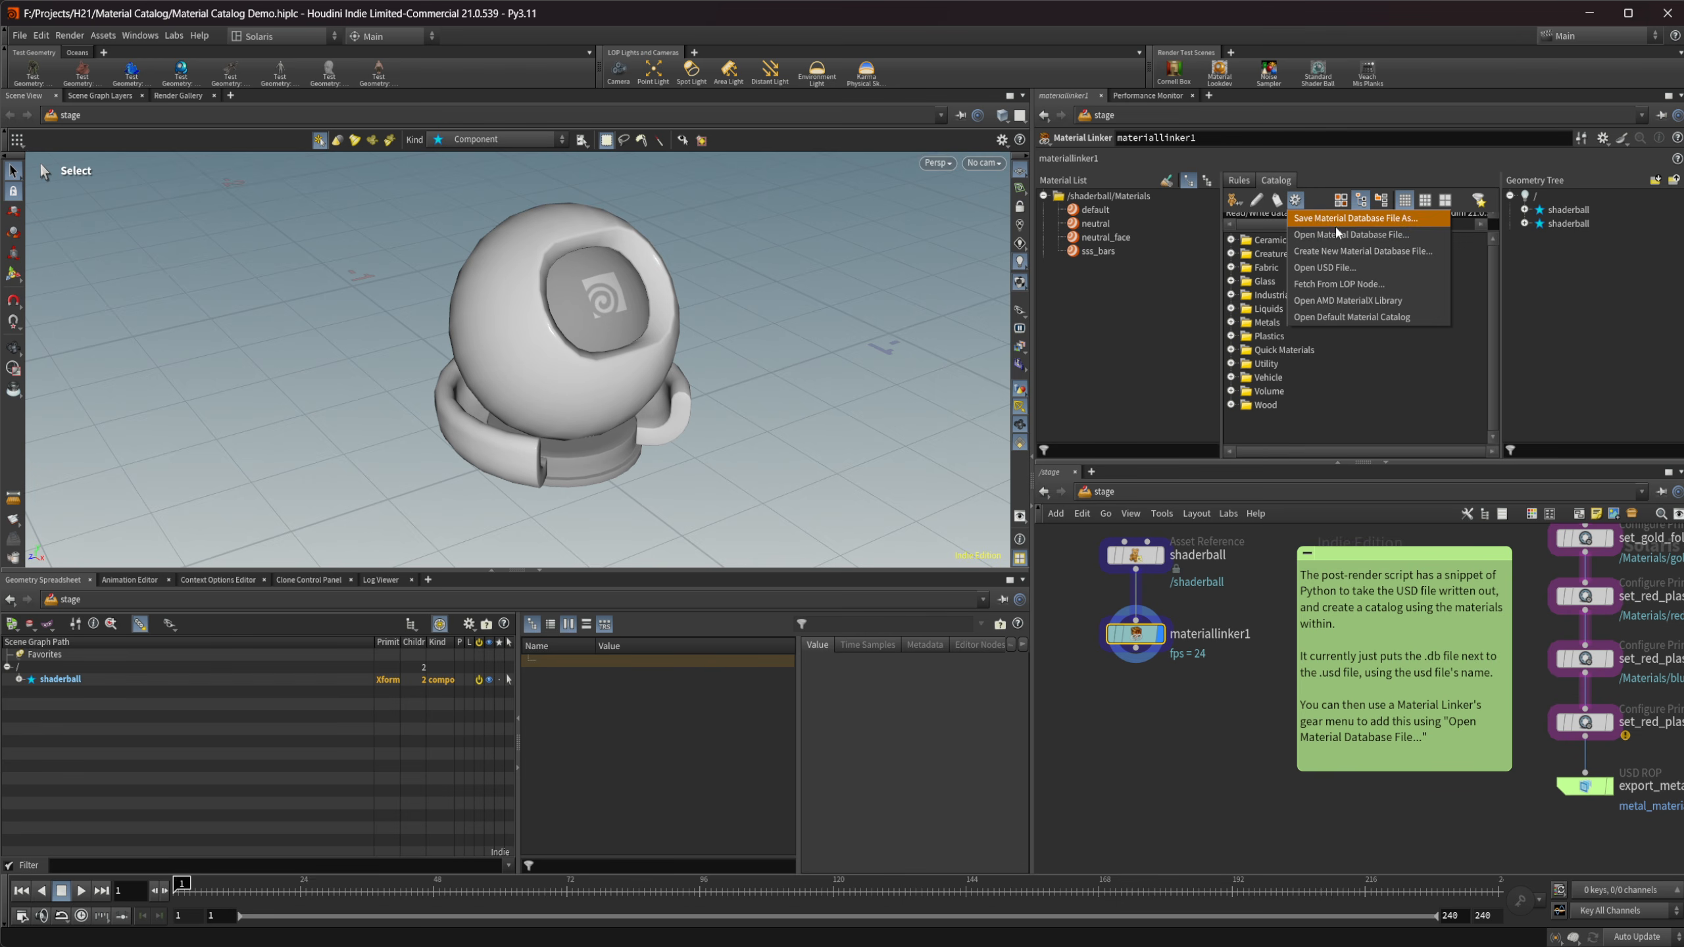
{"action": "left_click", "coordinate": [1334, 234]}
{"action": "left_click", "coordinate": [880, 244]}
{"action": "left_click", "coordinate": [1098, 538]}
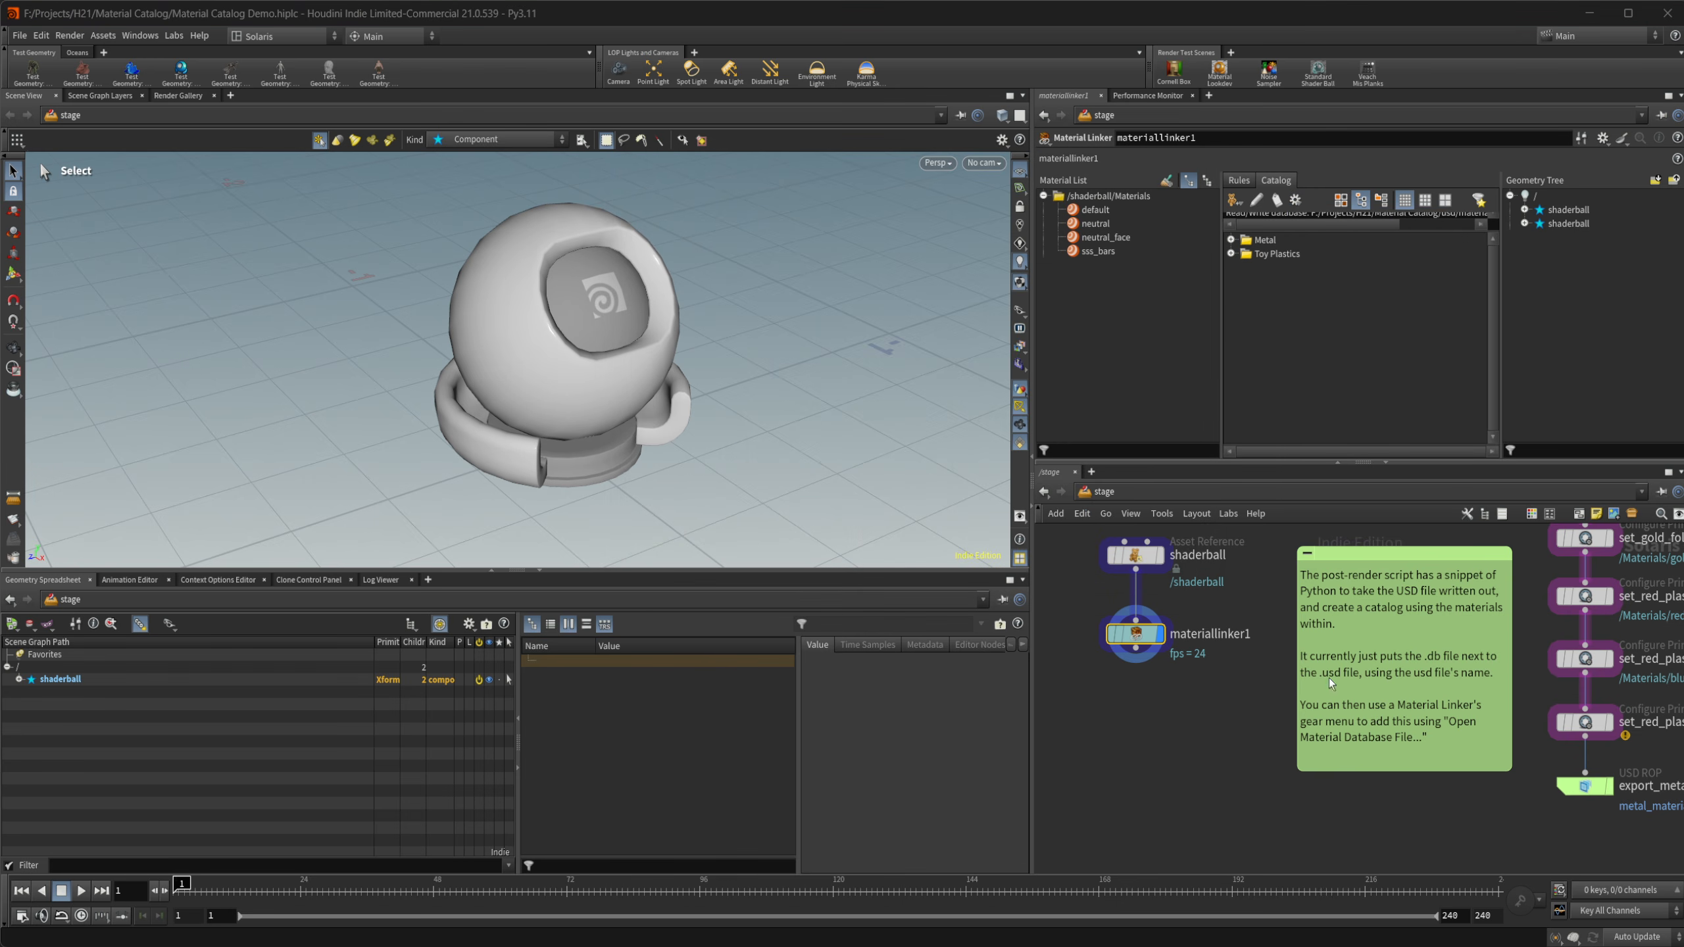
{"action": "left_click", "coordinate": [1232, 240]}
{"action": "left_click", "coordinate": [1340, 200]}
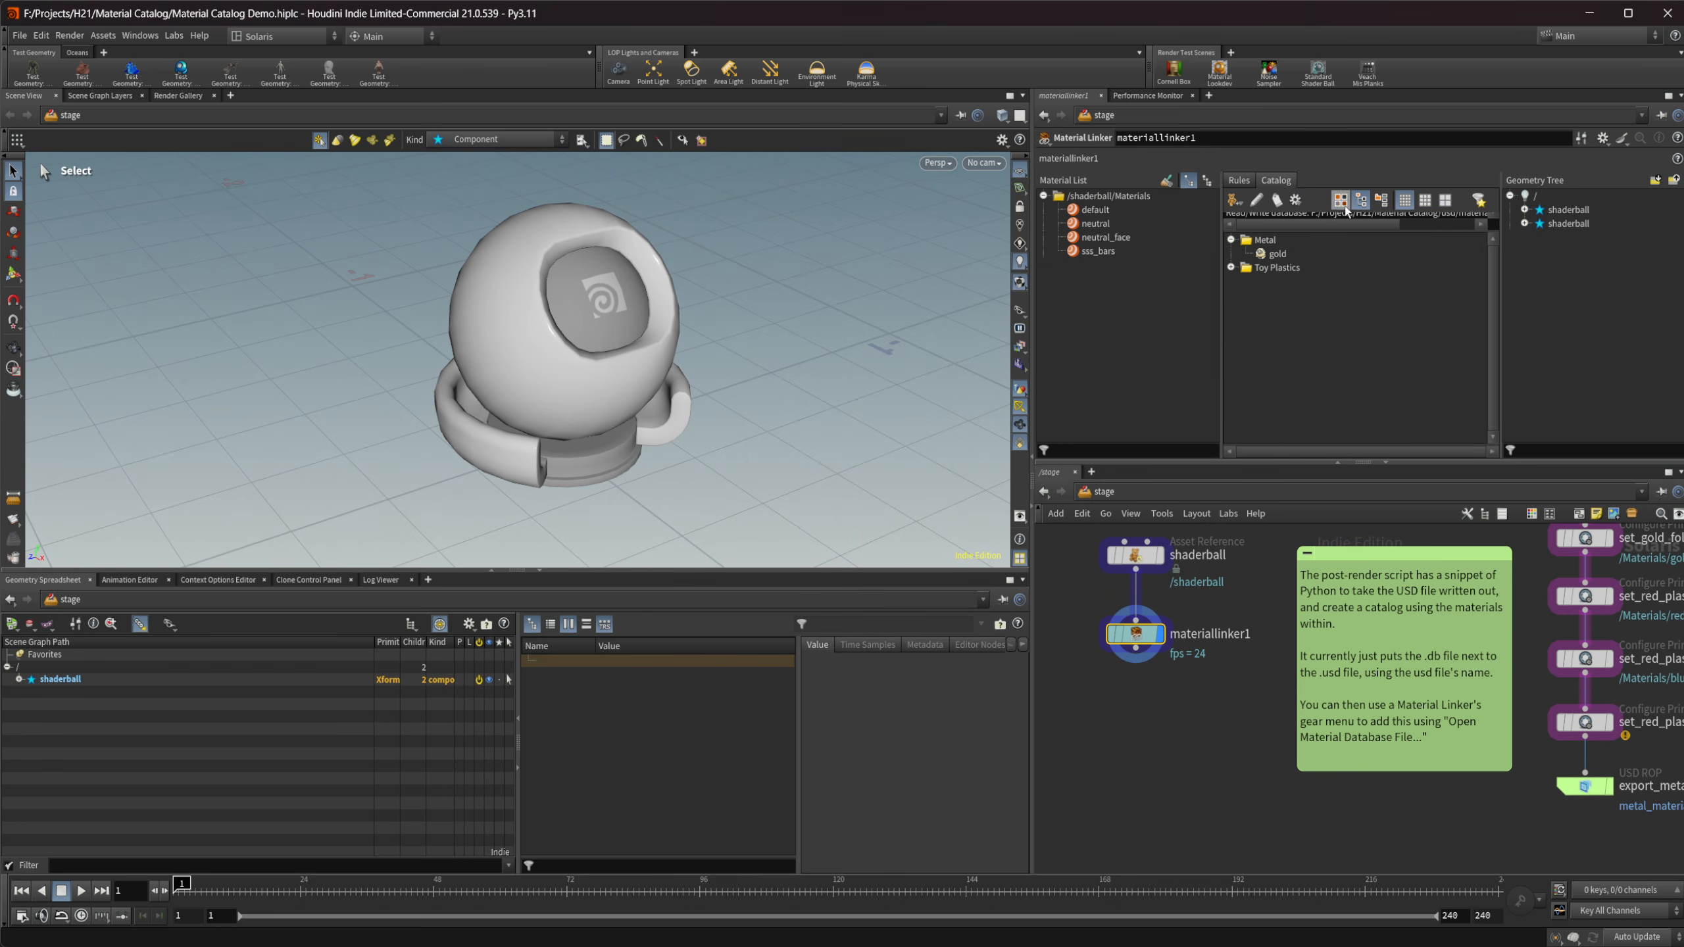
{"action": "middle_click_drag", "start_coordinate": [1467, 755], "coordinate": [1211, 784]}
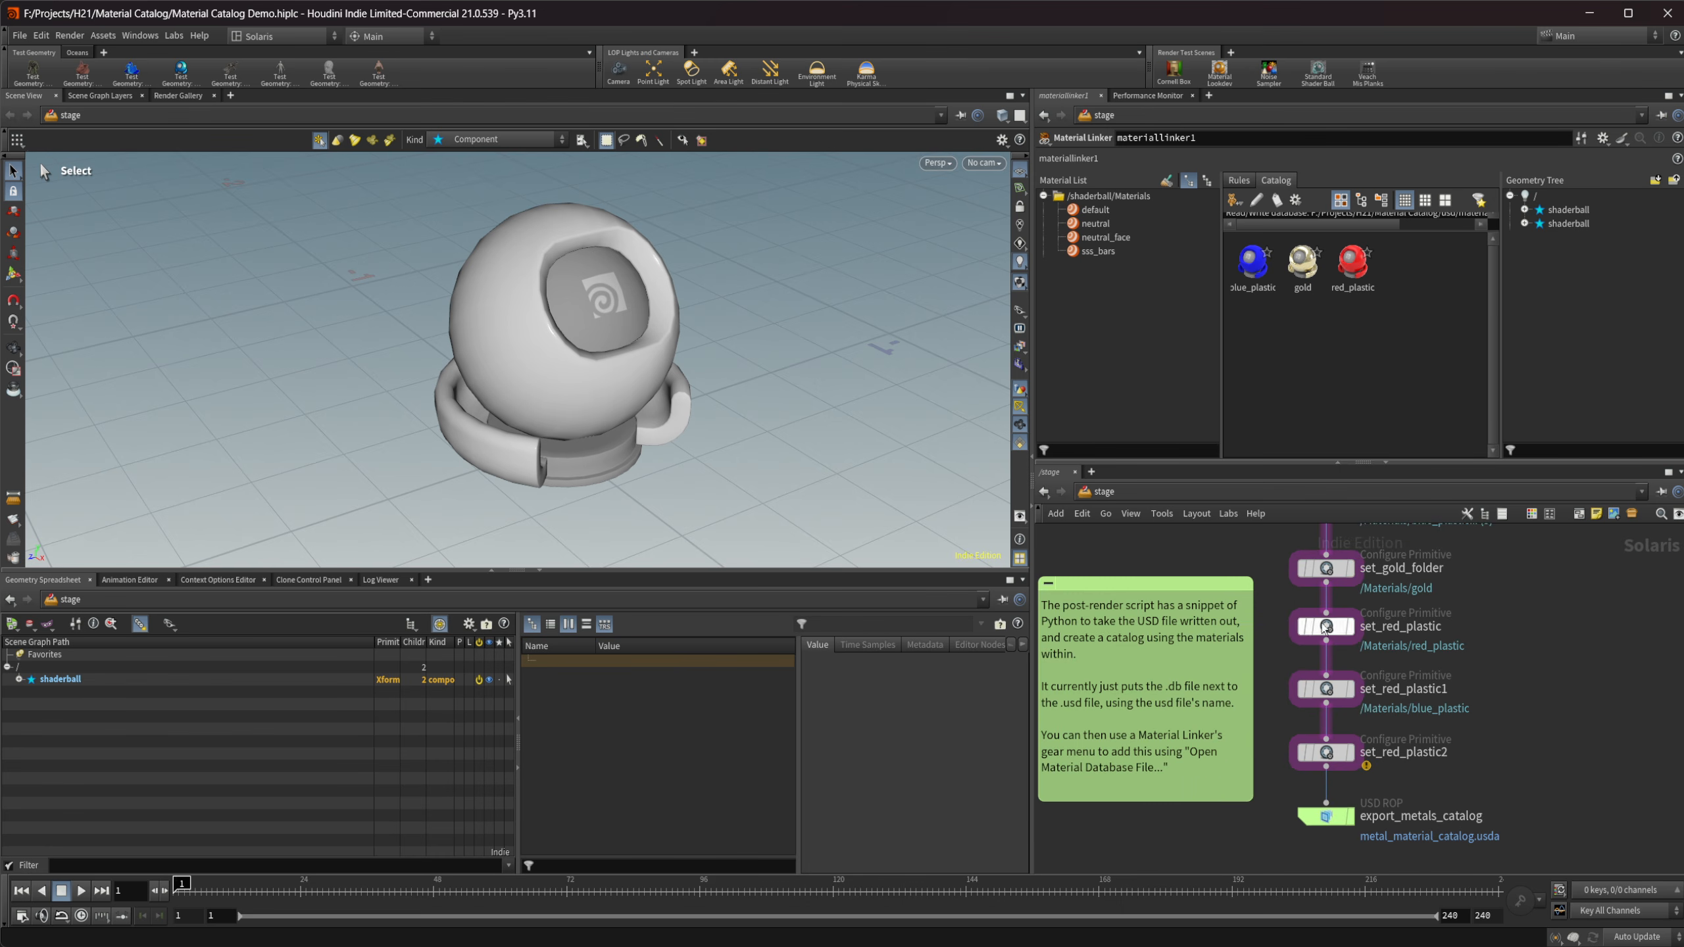
{"action": "middle_click_drag", "start_coordinate": [1255, 561], "coordinate": [1317, 653]}
{"action": "double_click", "coordinate": [1393, 585]}
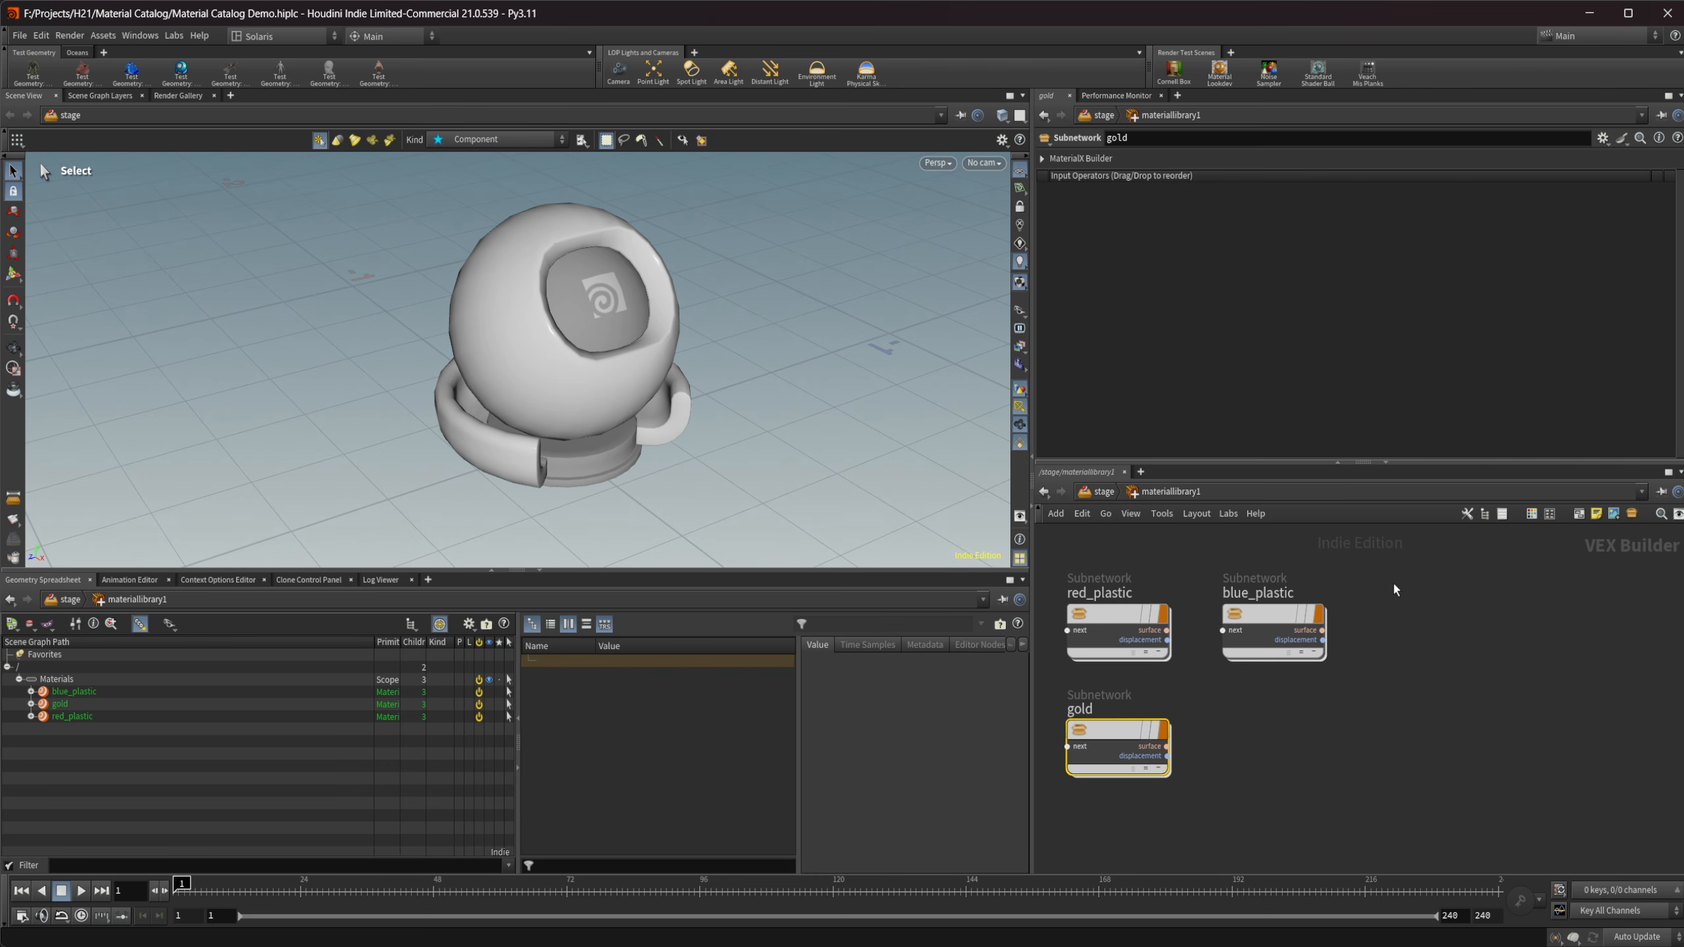
{"action": "left_click", "coordinate": [1103, 491]}
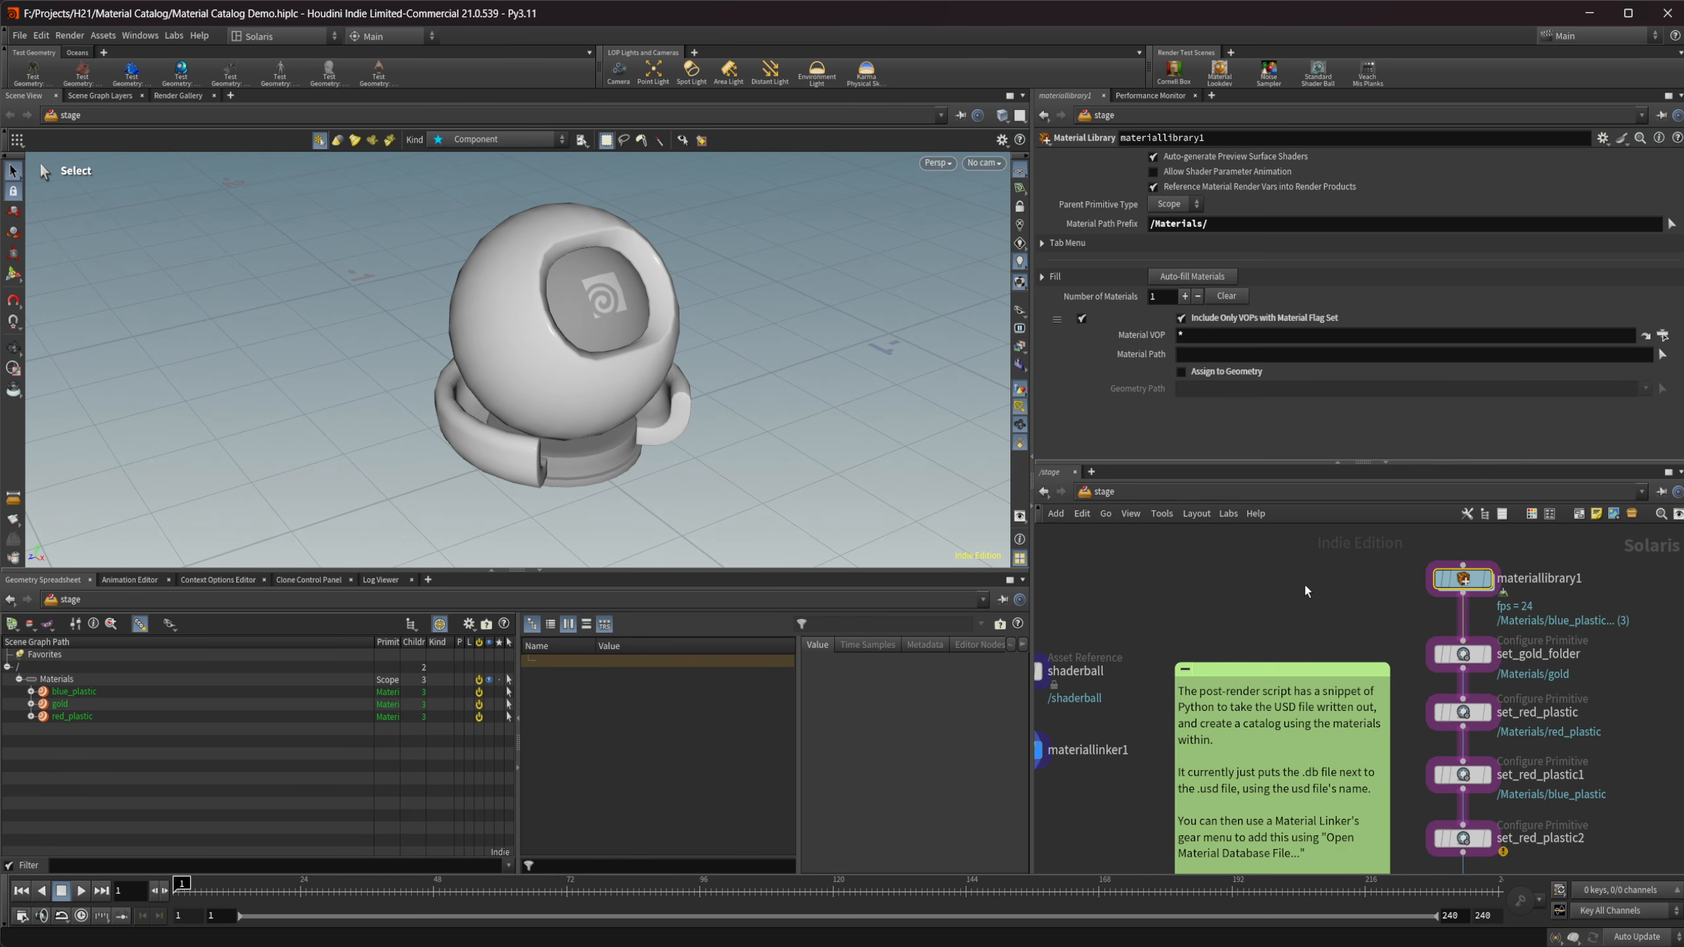
{"action": "middle_click_drag", "start_coordinate": [1228, 635], "coordinate": [1300, 612]}
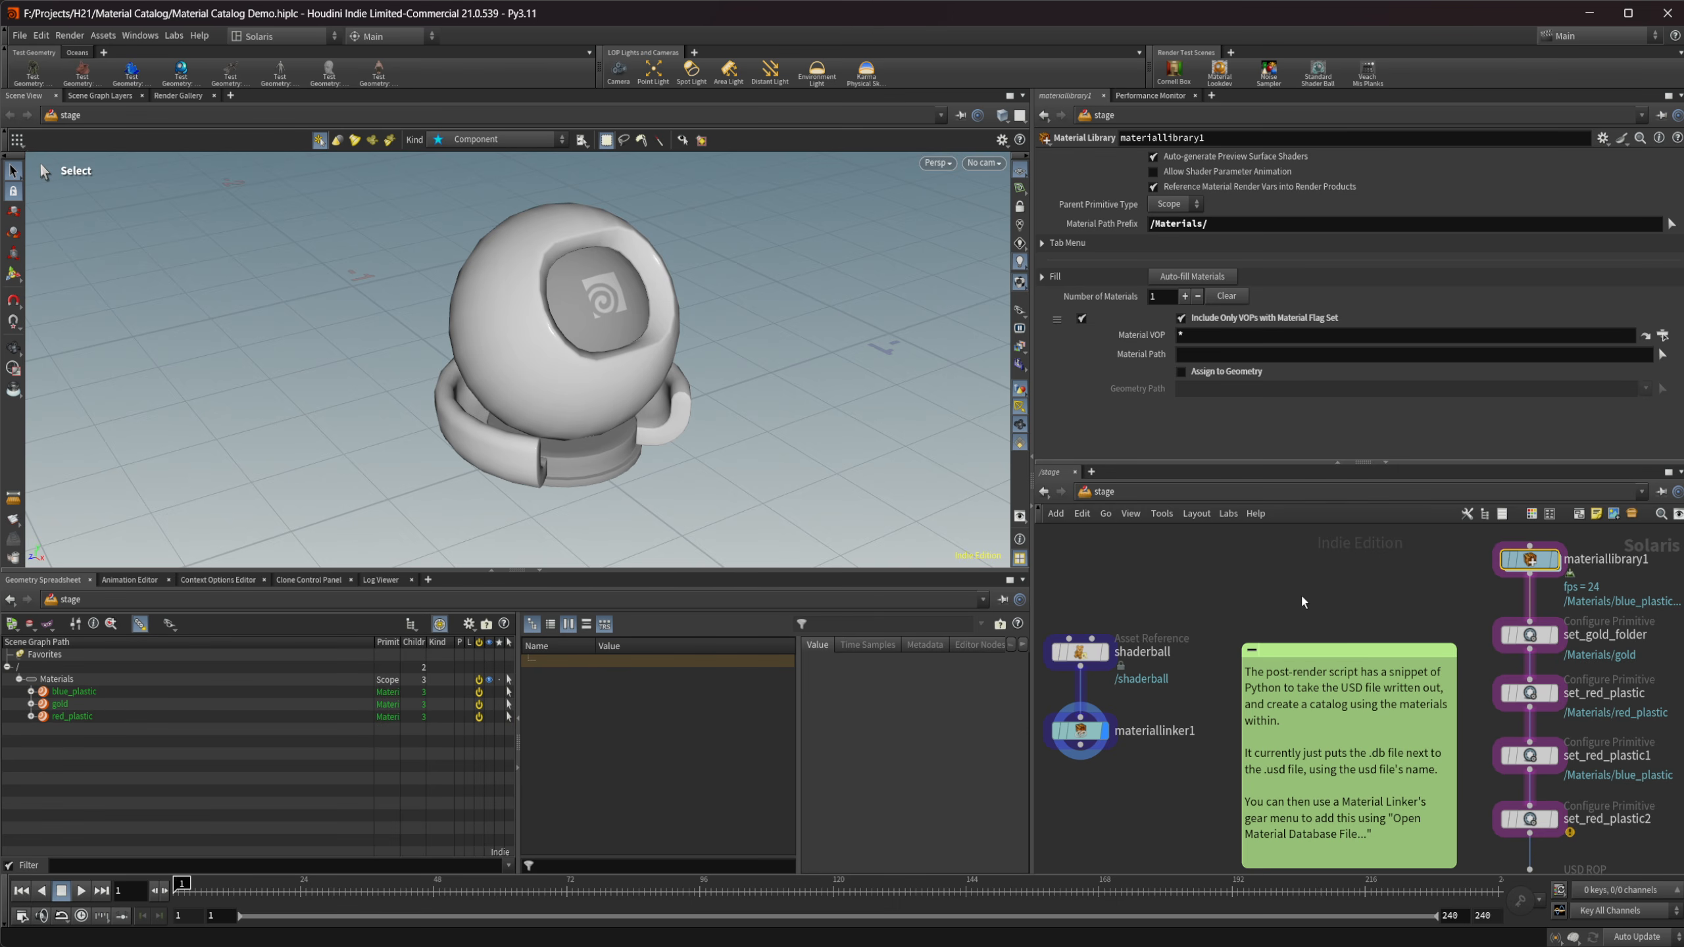
Delete the blue_plastic material from inside materiallibrary1.
{"action": "middle_click_drag", "start_coordinate": [1303, 602], "coordinate": [1233, 592]}
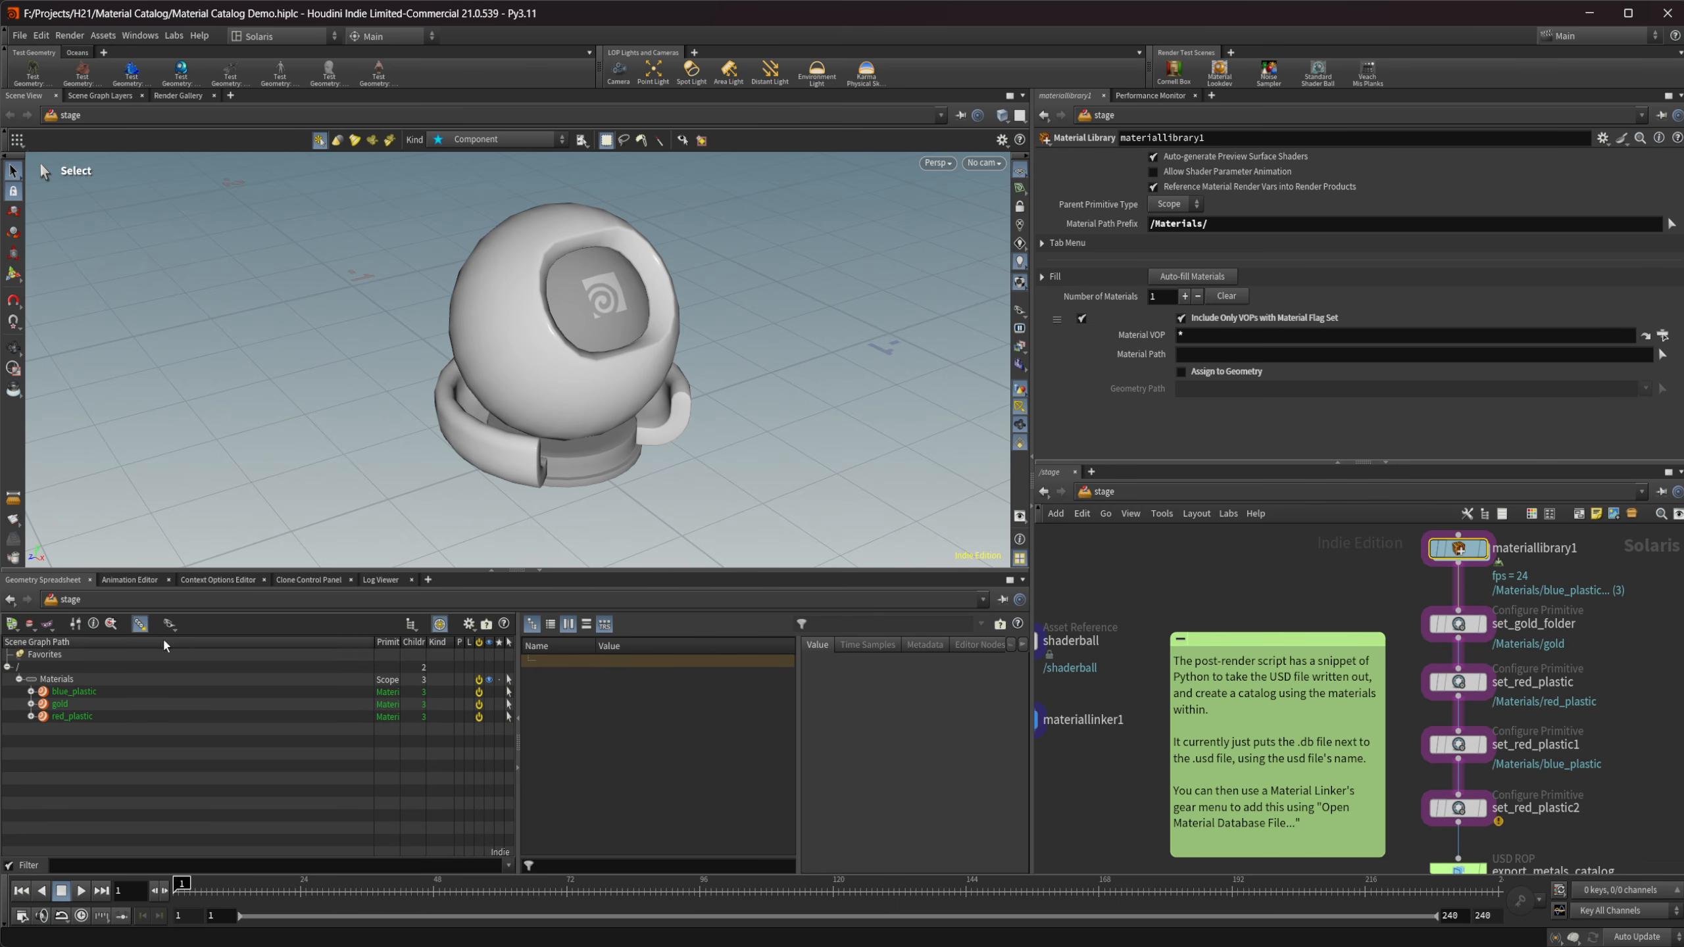
{"action": "double_click", "coordinate": [1457, 548]}
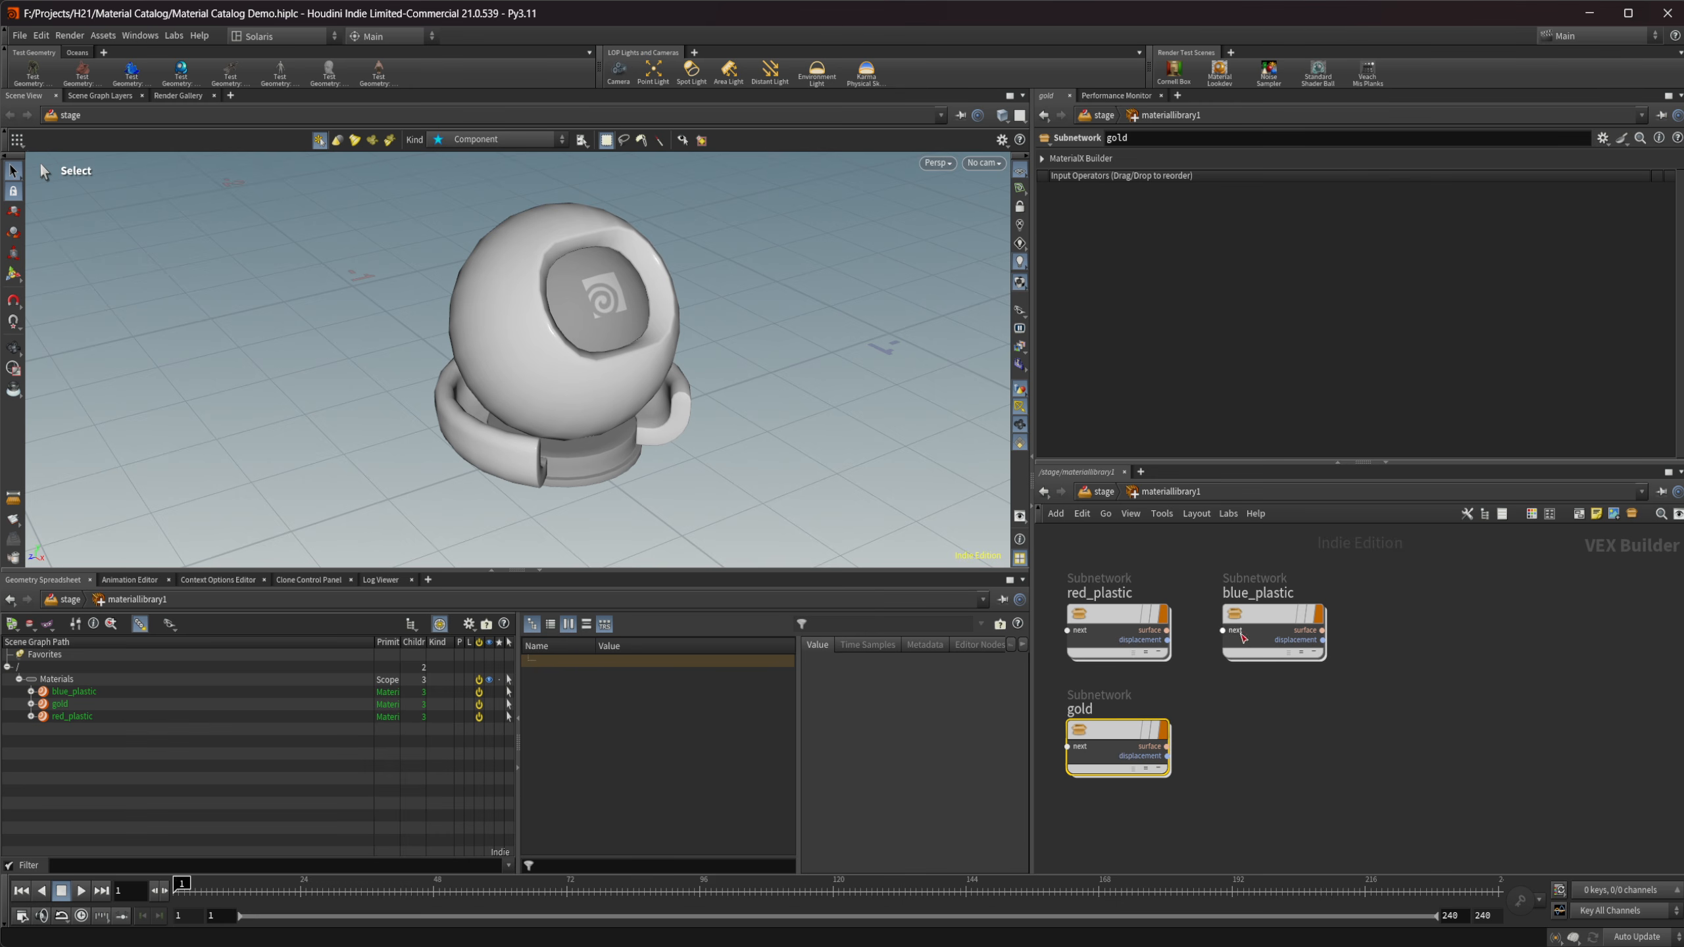
{"action": "left_click", "coordinate": [1279, 626]}
{"action": "key", "text": "Delete"}
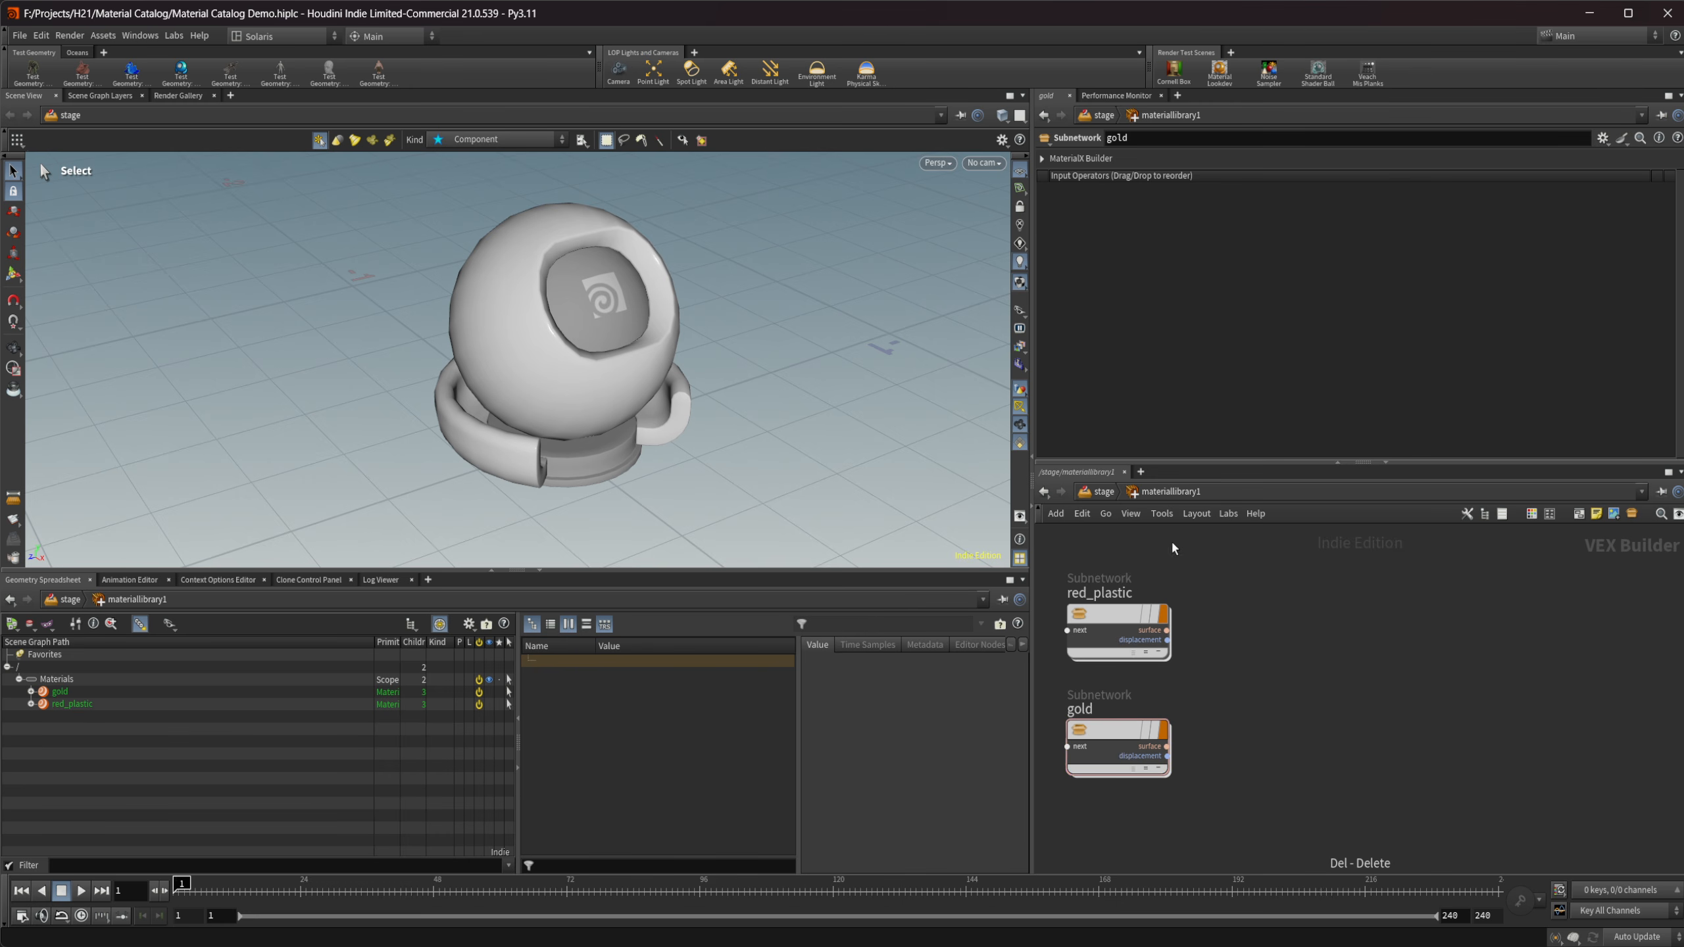
Delete the set_red_plastic1 and set_red_plastic2 nodes from the stage network and open the export_metals_catalog ROP's parameters.
{"action": "left_click", "coordinate": [1102, 492]}
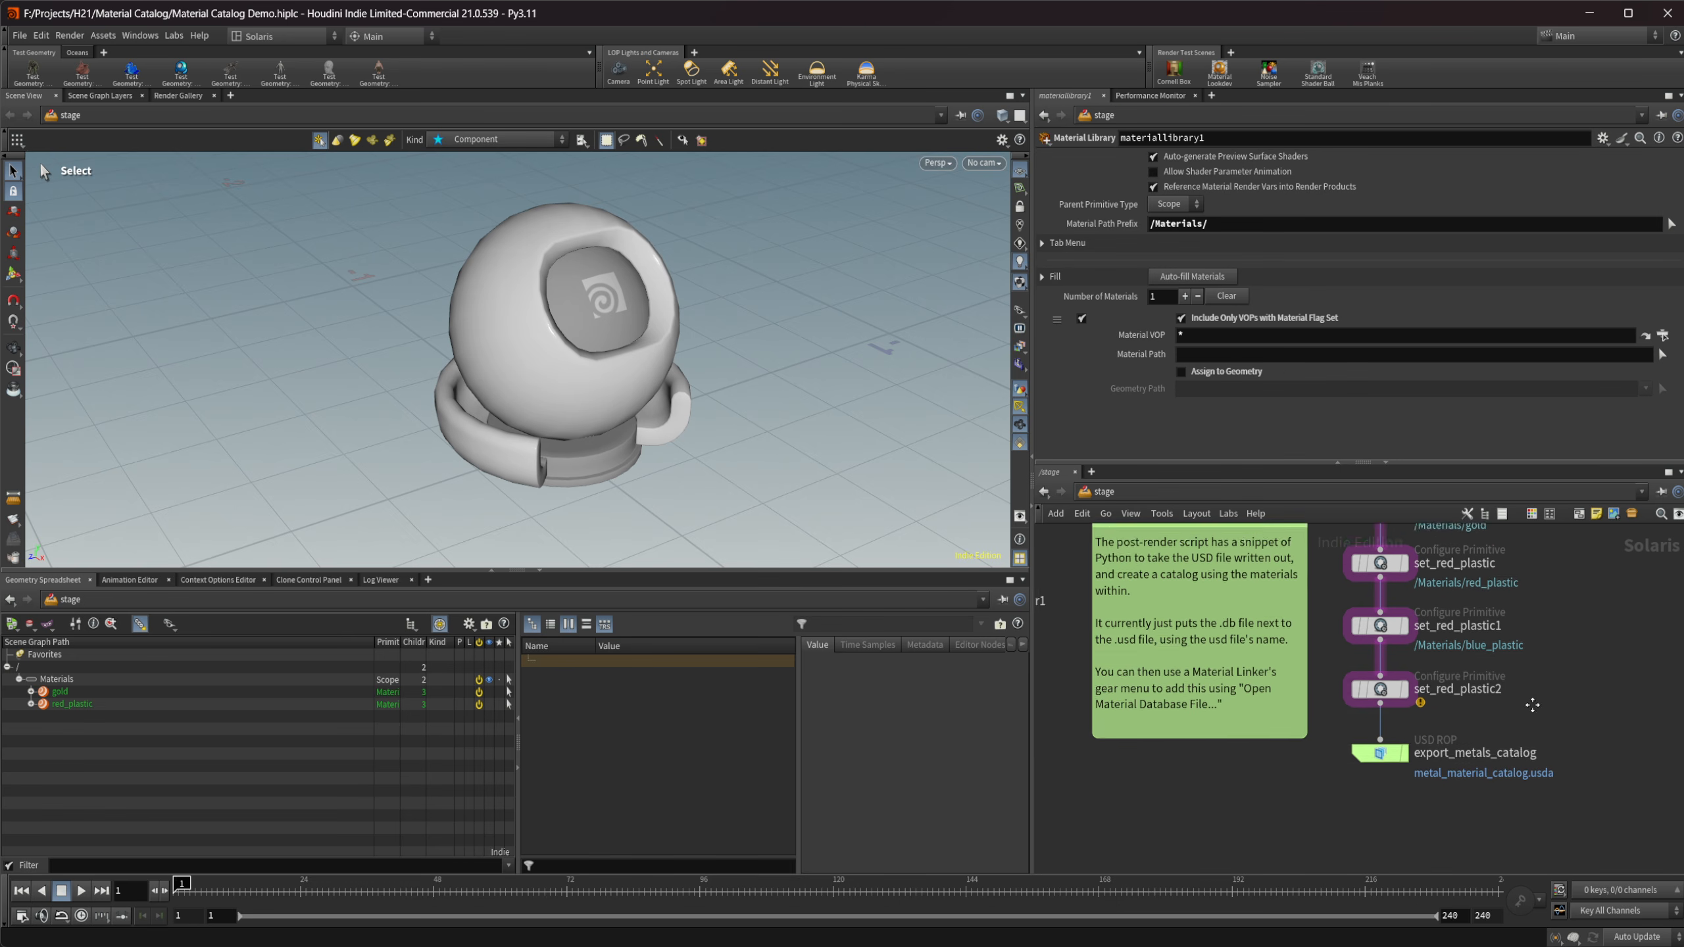
{"action": "middle_click_drag", "start_coordinate": [1533, 704], "coordinate": [1525, 724]}
{"action": "left_click_drag", "start_coordinate": [1417, 733], "coordinate": [1350, 645]}
{"action": "key", "text": "Delete"}
{"action": "left_click", "coordinate": [1375, 773]}
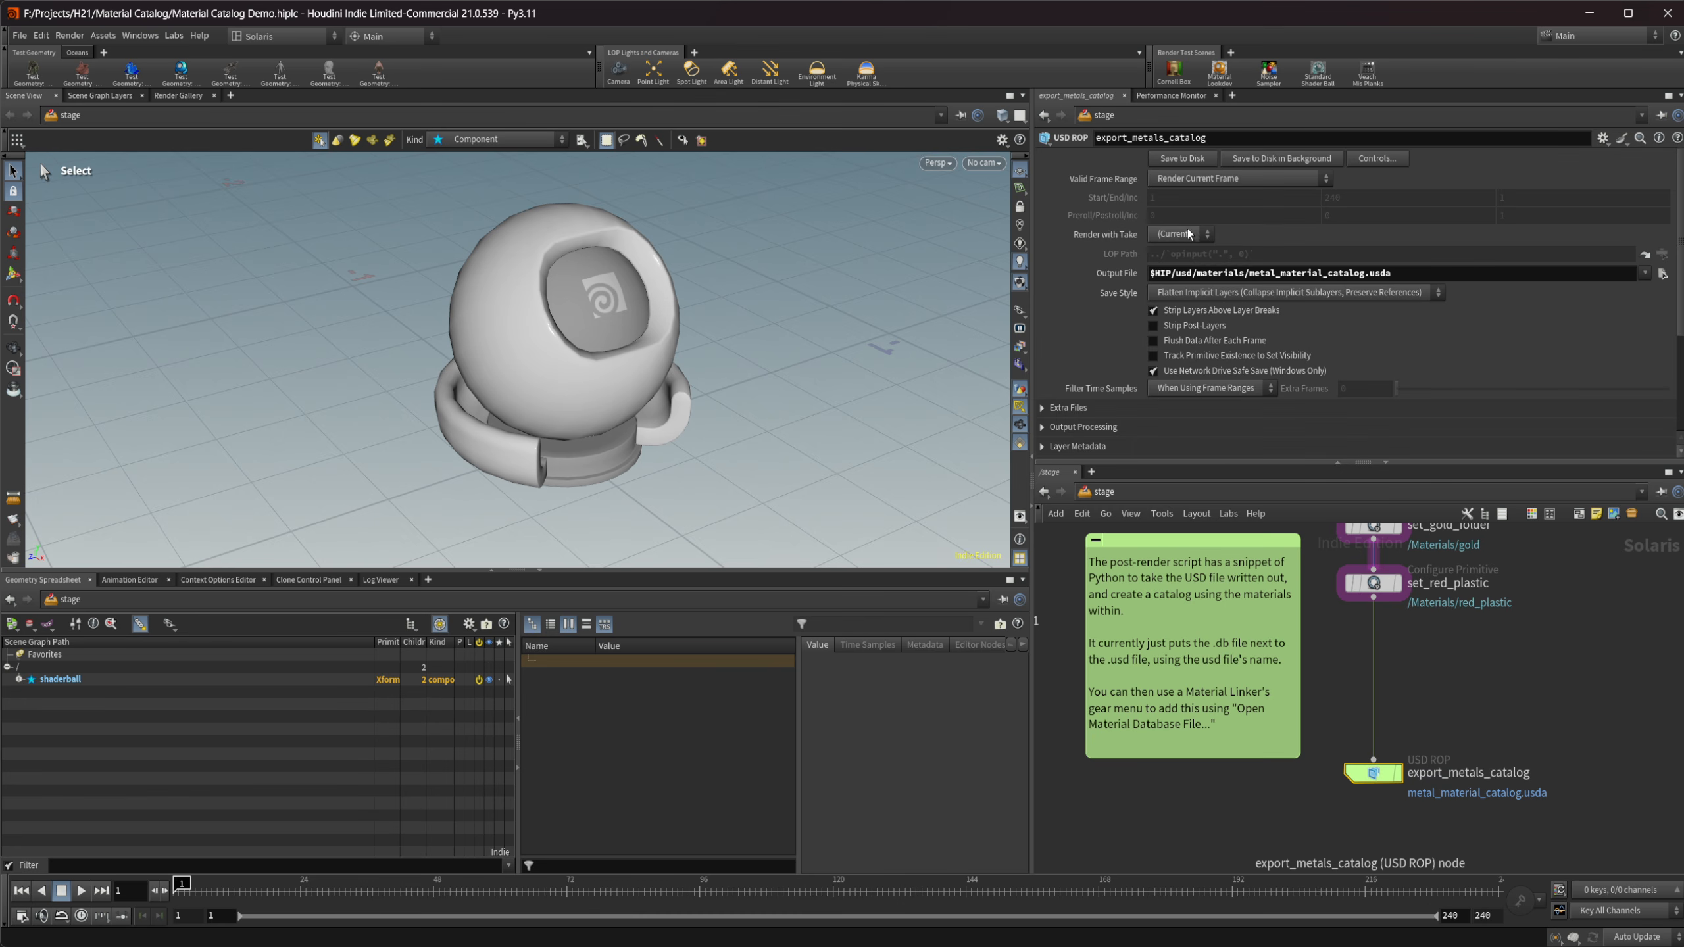
Save the catalog to disk from export_metals_catalog and check materiallinker1's catalog as folders and as thumbnails.
{"action": "left_click", "coordinate": [1183, 157]}
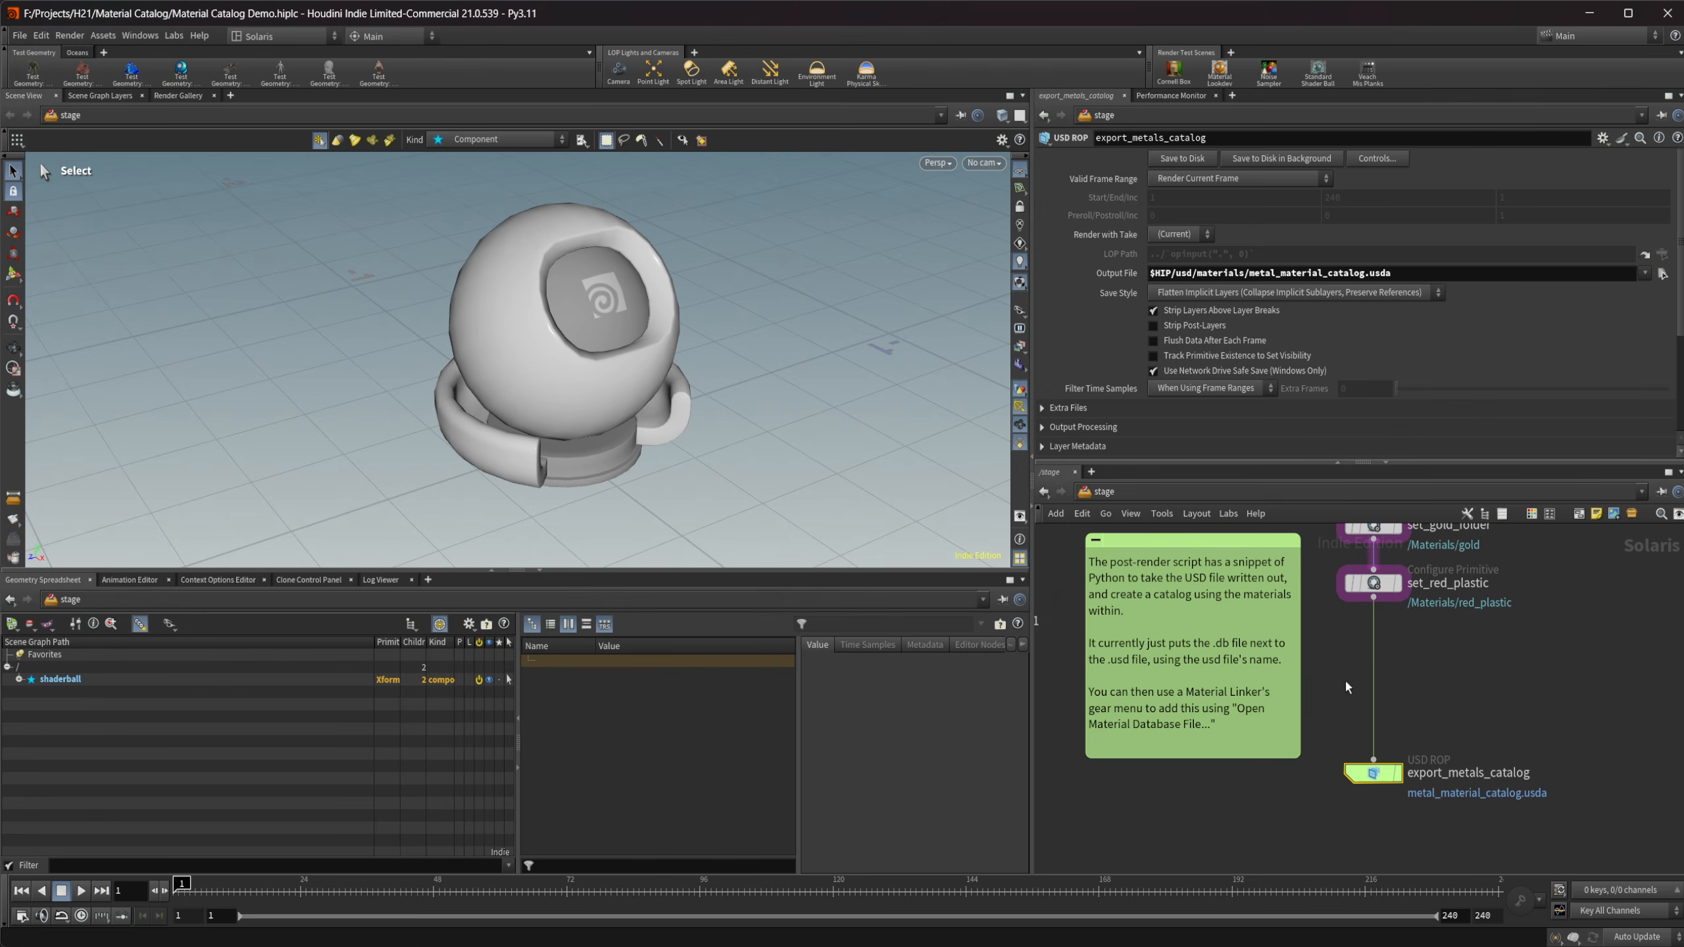
{"action": "middle_click_drag", "start_coordinate": [1345, 680], "coordinate": [1287, 721]}
{"action": "left_click", "coordinate": [1174, 697]}
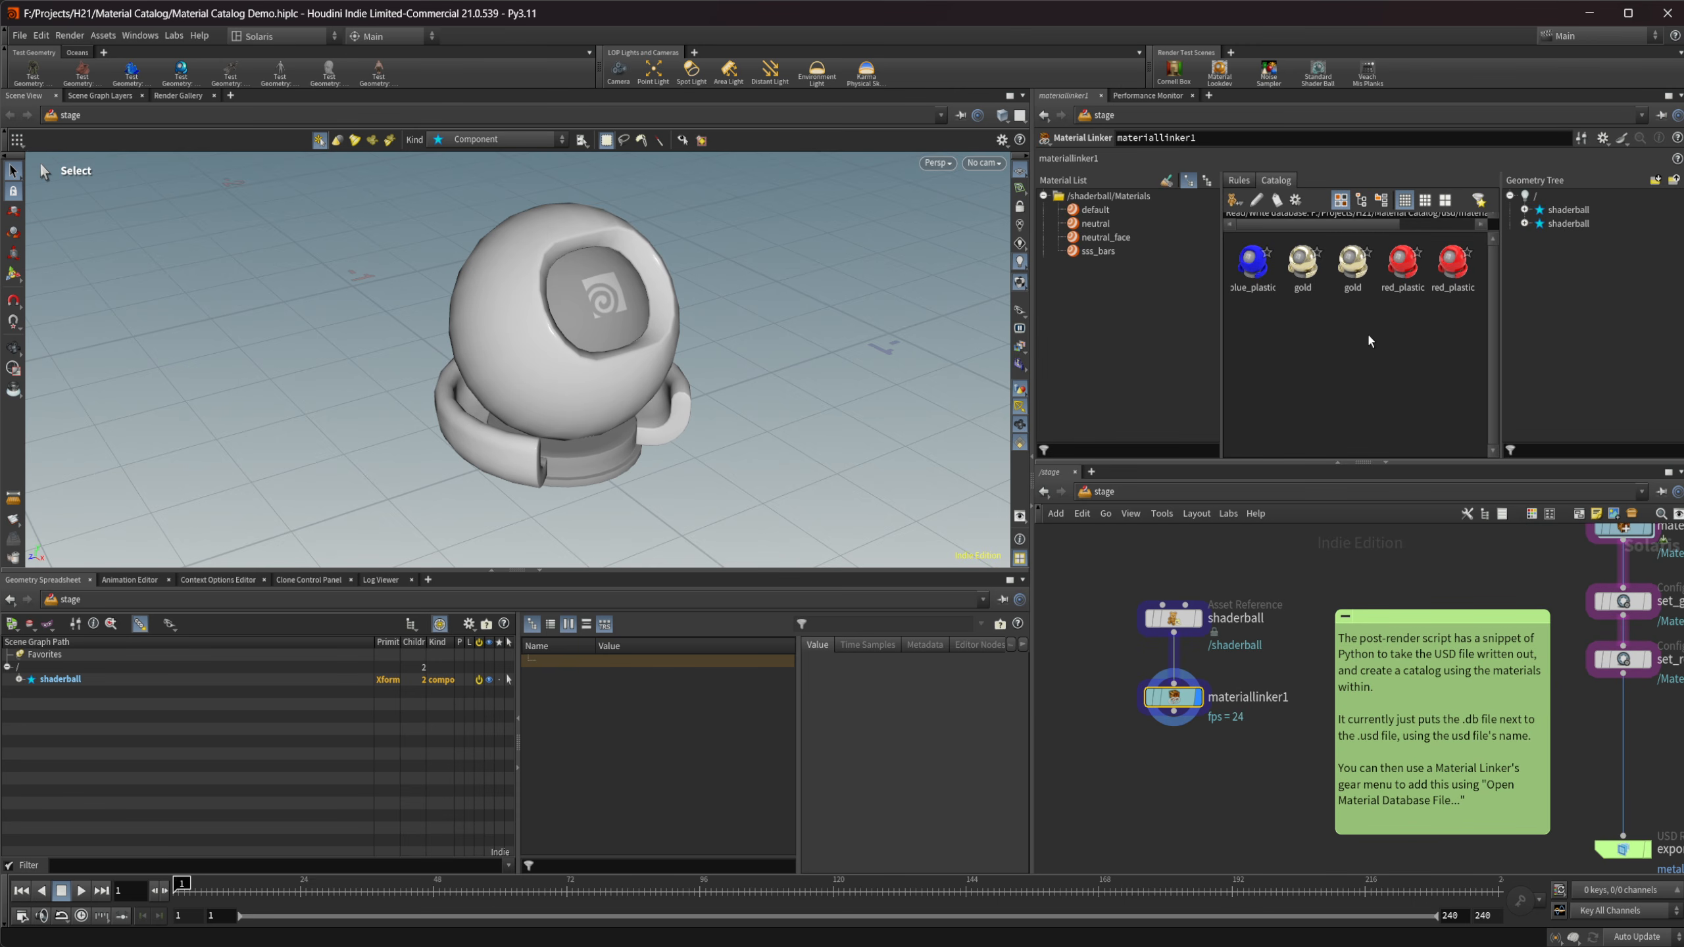
{"action": "left_click", "coordinate": [1361, 200]}
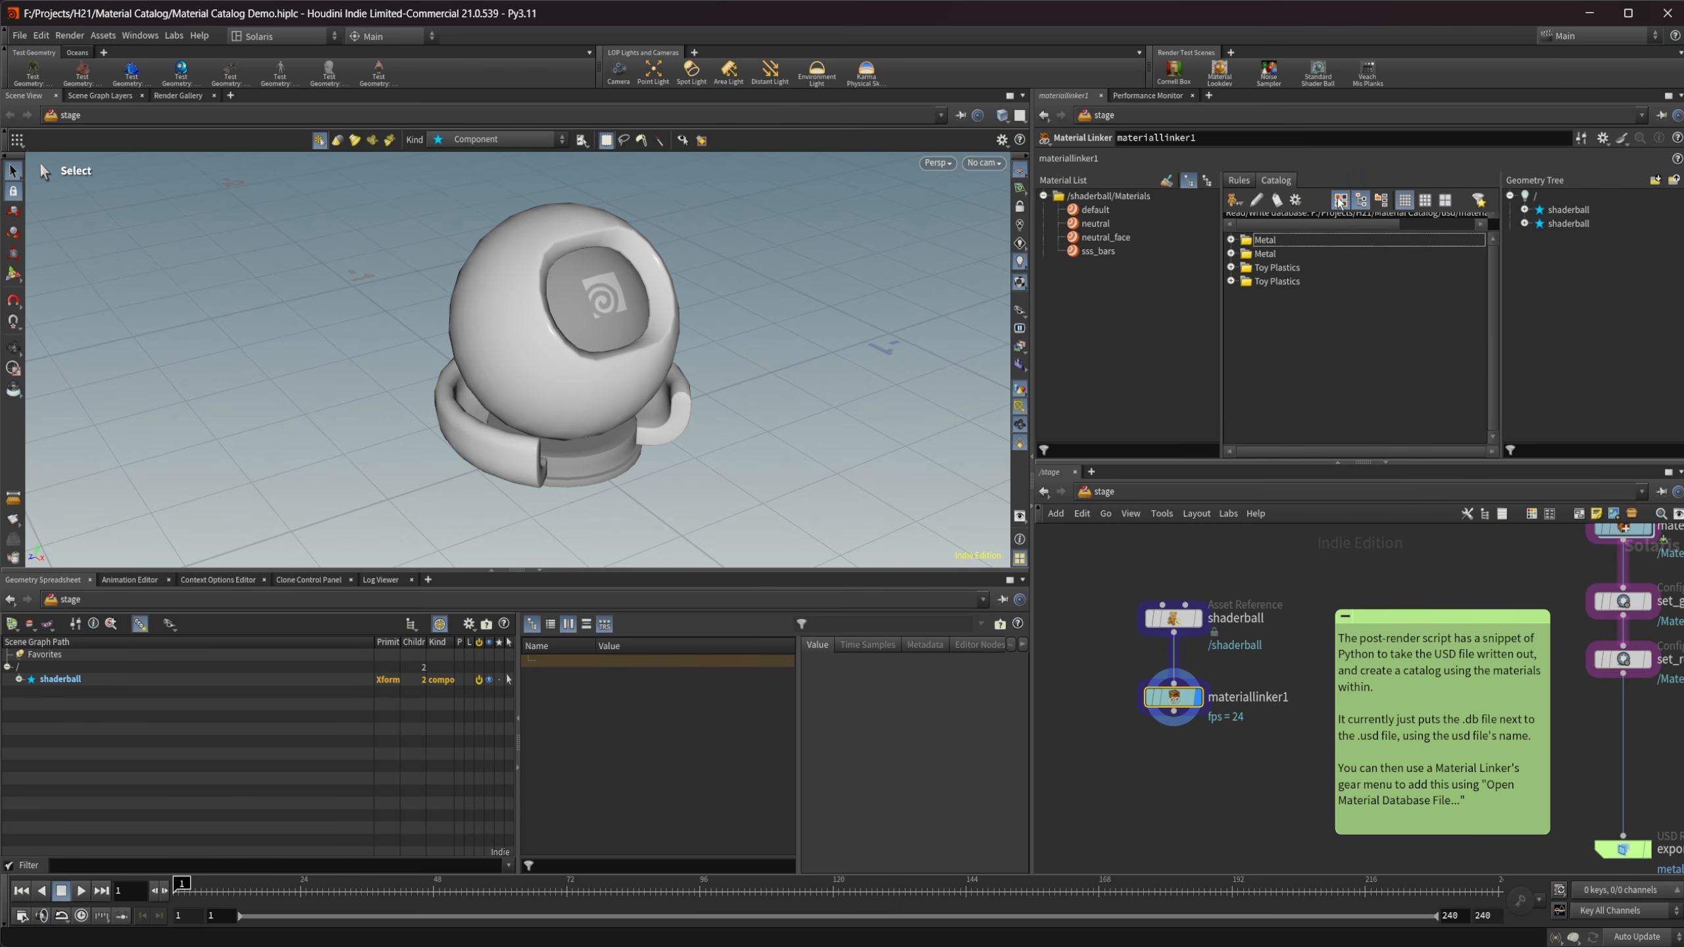
{"action": "left_click", "coordinate": [1340, 200]}
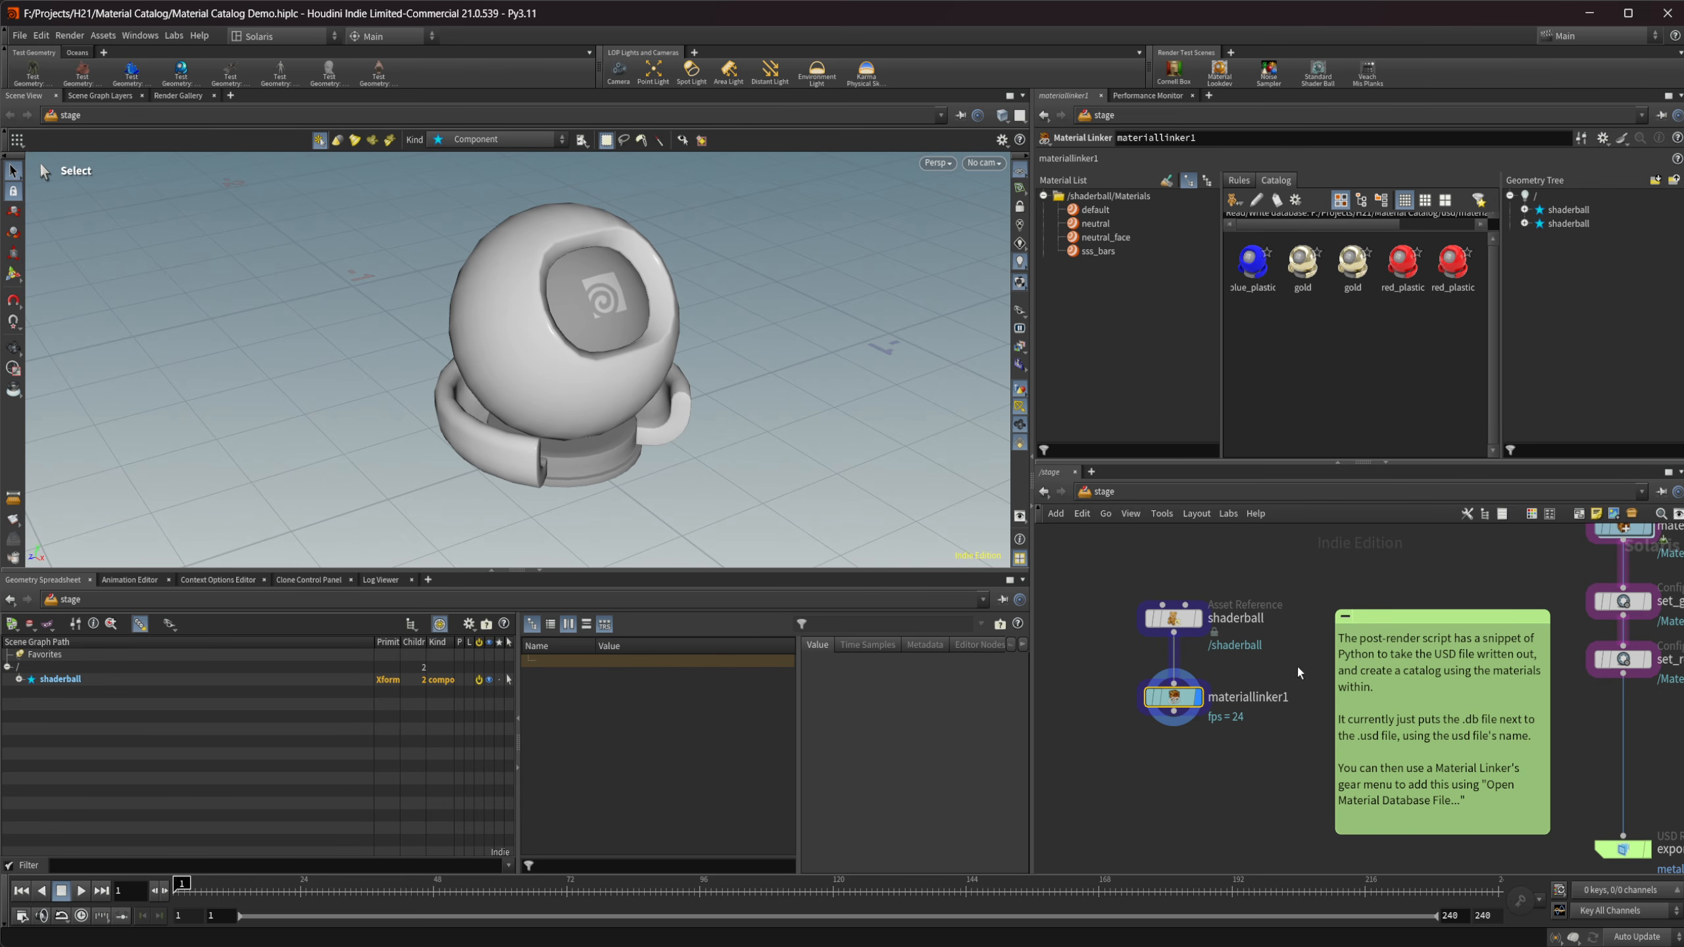
{"action": "left_click", "coordinate": [1287, 721]}
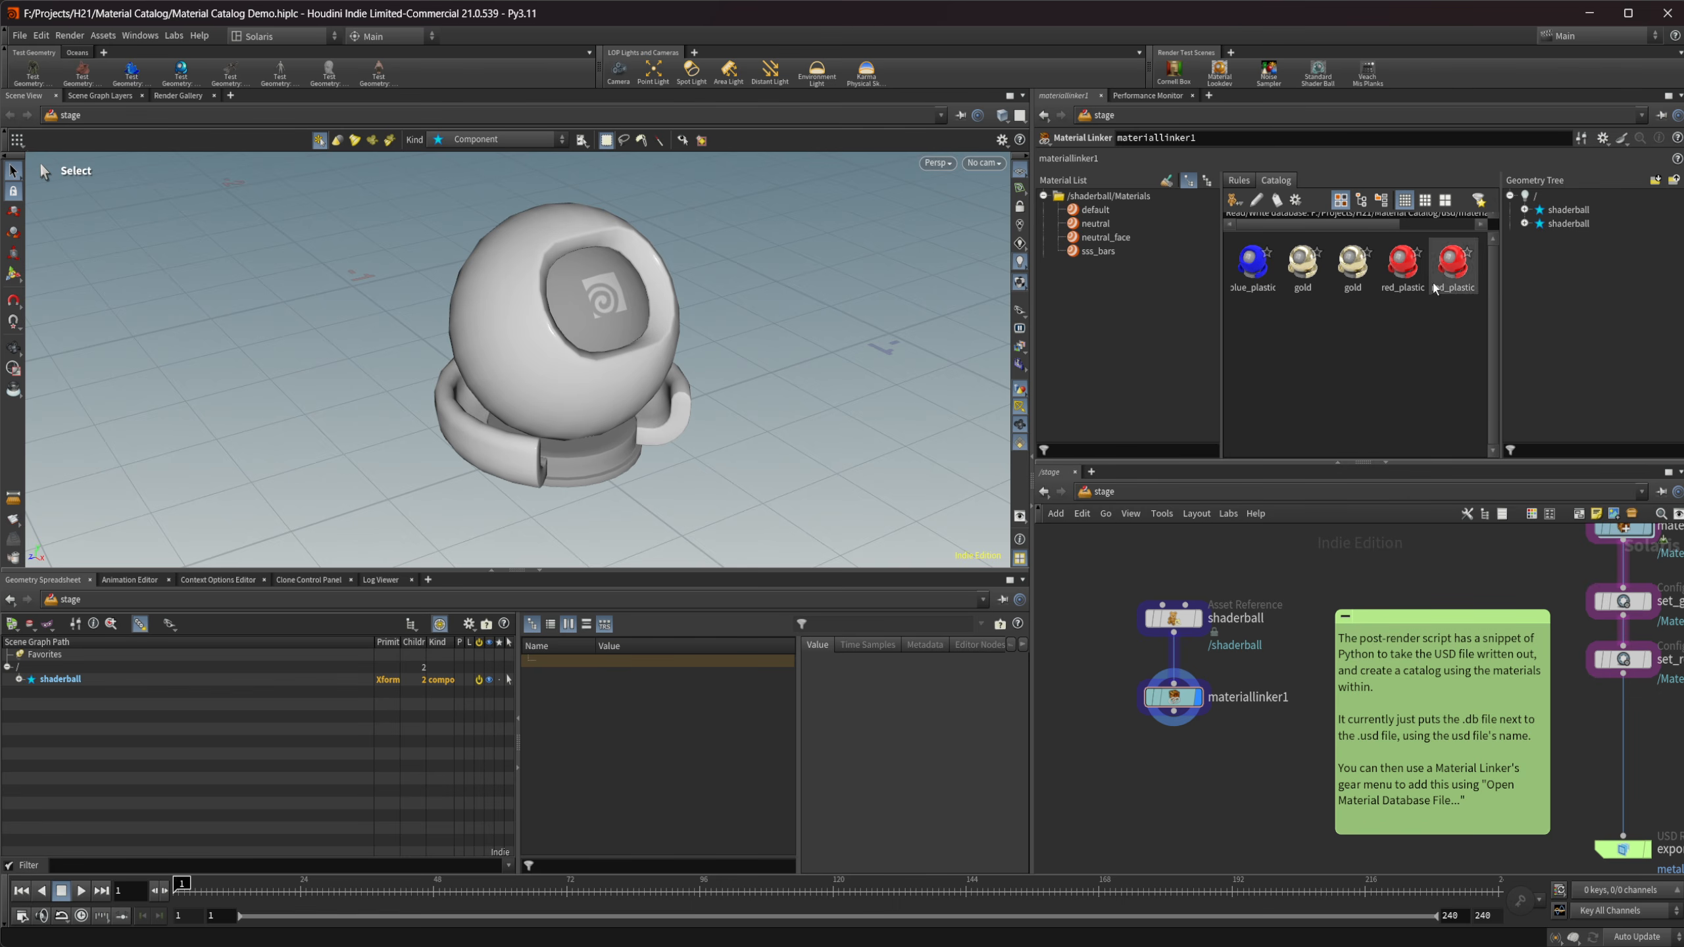
Bring the blue_plastic catalog material into materiallinker1 and inspect the node's information.
{"action": "left_click", "coordinate": [1250, 290]}
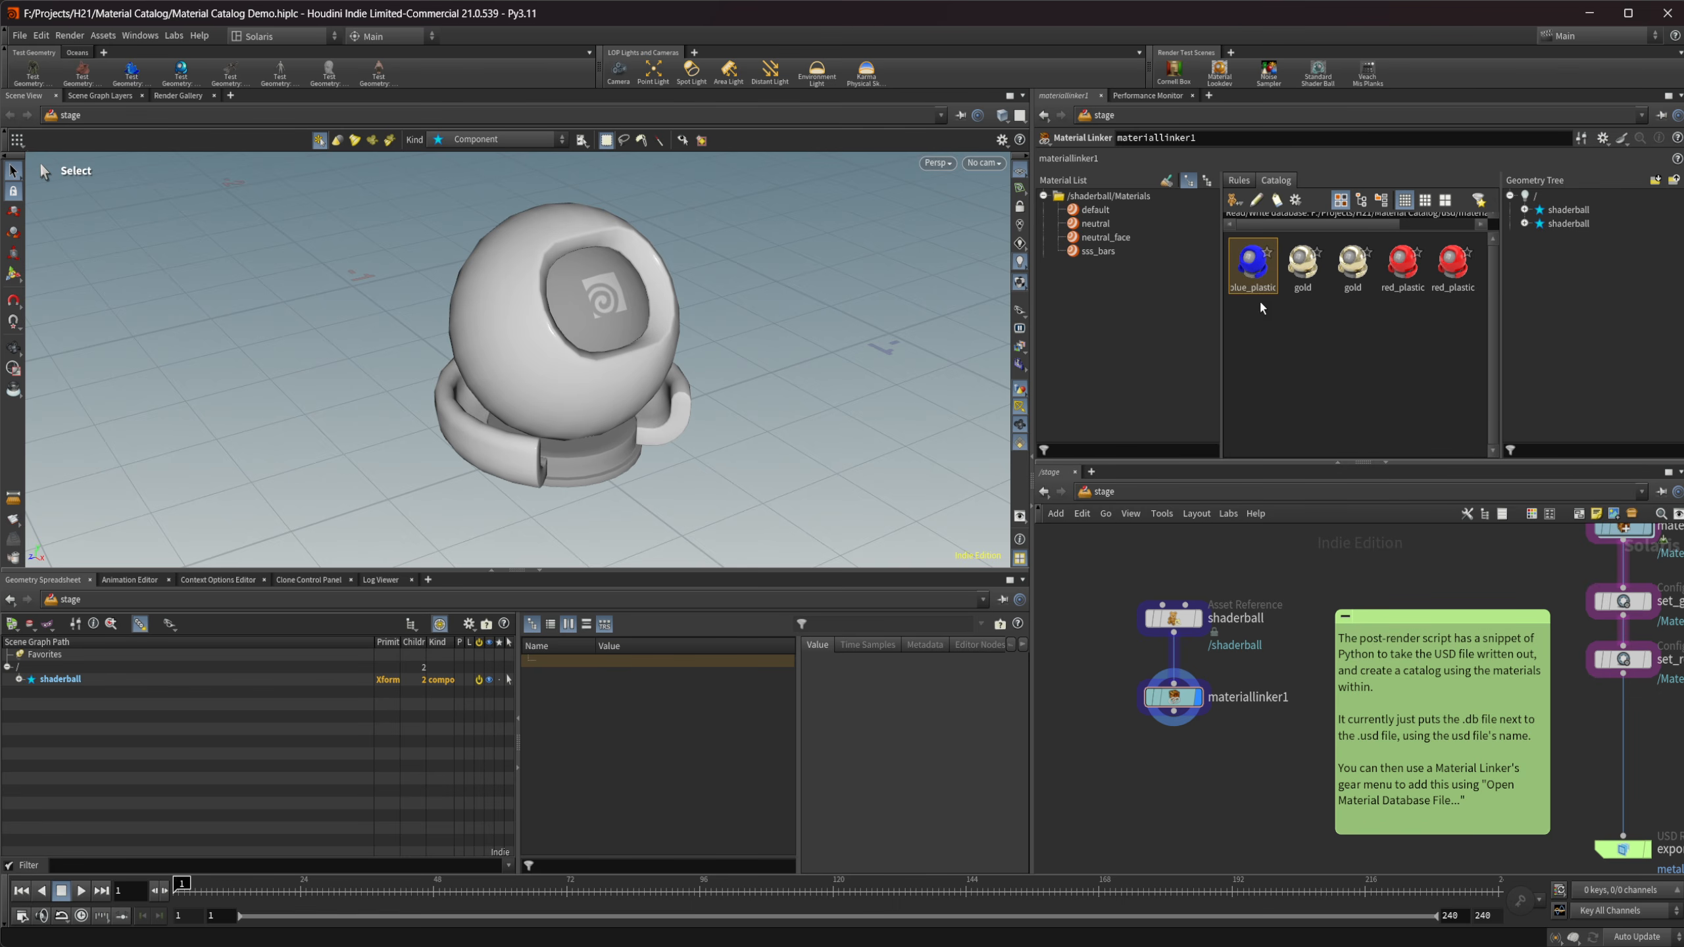
{"action": "left_click_drag", "start_coordinate": [1256, 274], "coordinate": [1097, 356]}
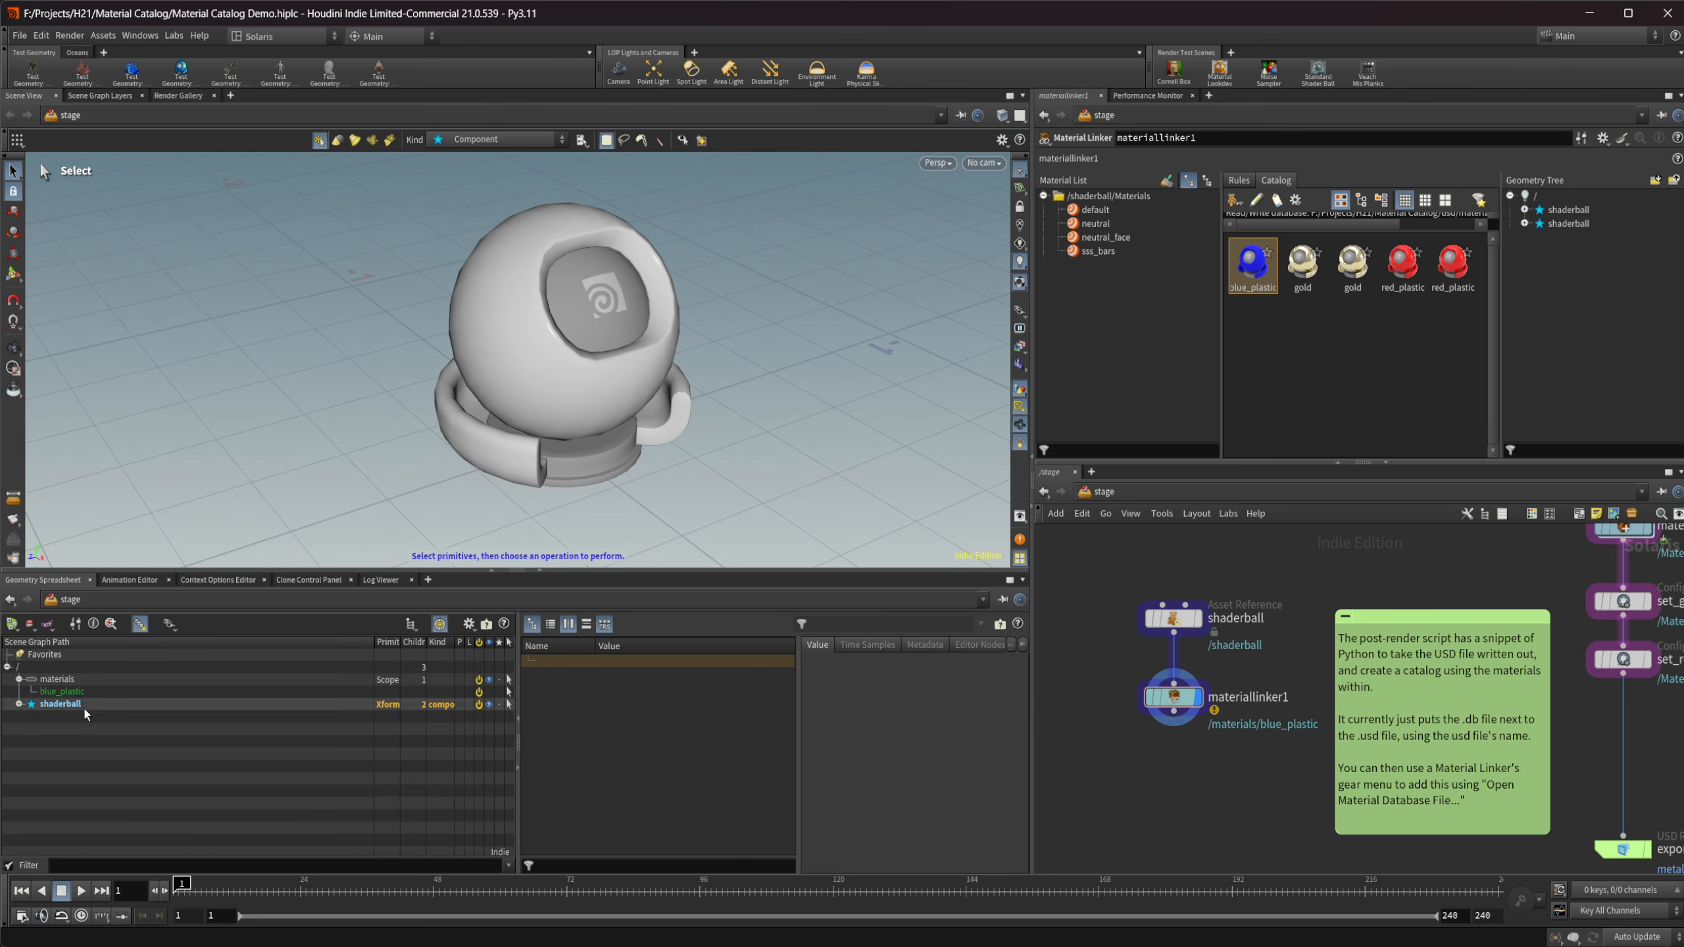
{"action": "left_click", "coordinate": [1131, 697]}
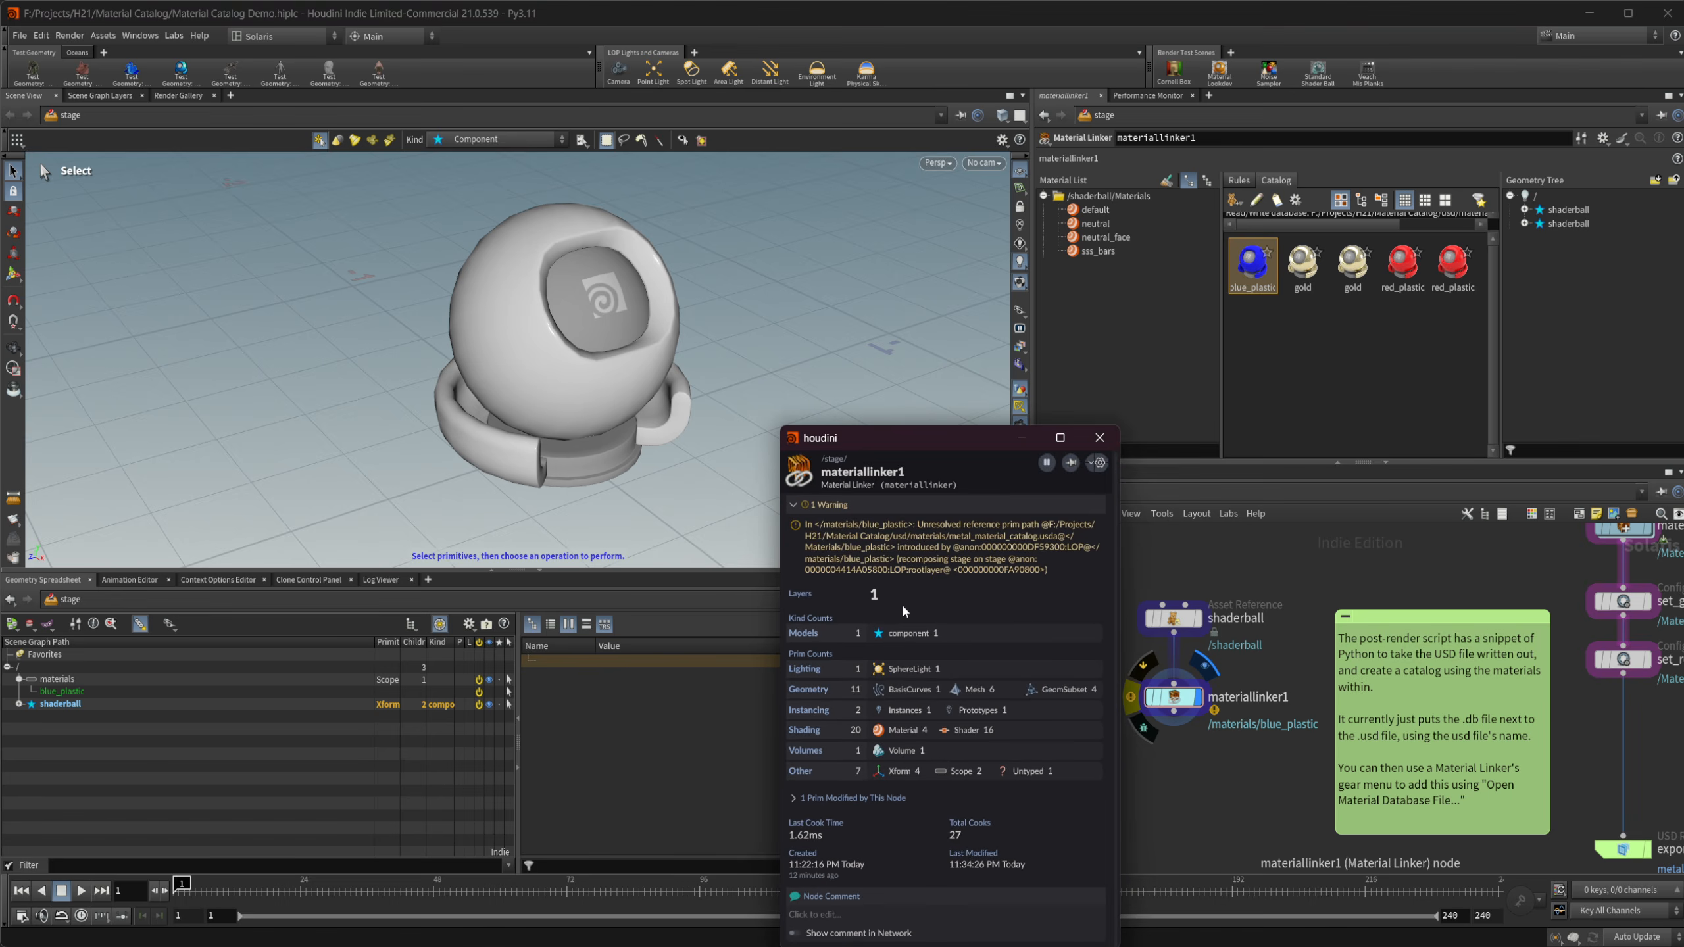
{"action": "left_click", "coordinate": [1099, 438]}
Add a Reference node beside materiallinker1 and wire the shaderball node into its input.
{"action": "middle_click_drag", "start_coordinate": [1181, 799], "coordinate": [1241, 822]}
{"action": "key", "text": "Tab"}
{"action": "type", "text": "refe"}
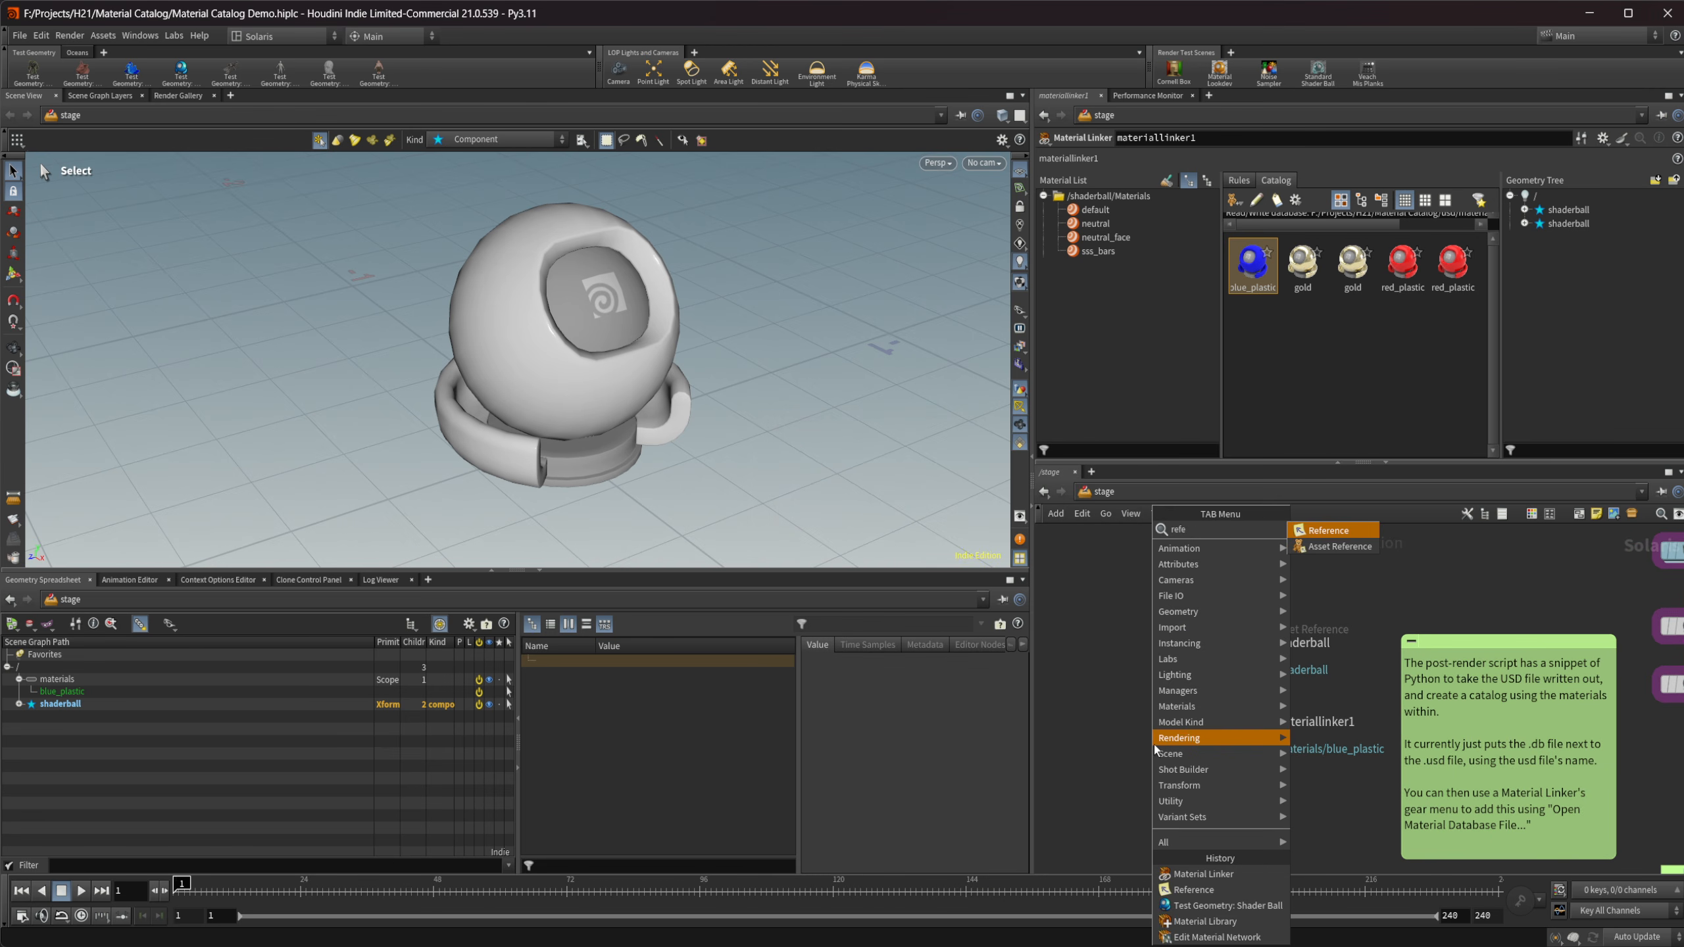
{"action": "key", "text": "Return"}
{"action": "left_click", "coordinate": [1154, 744]}
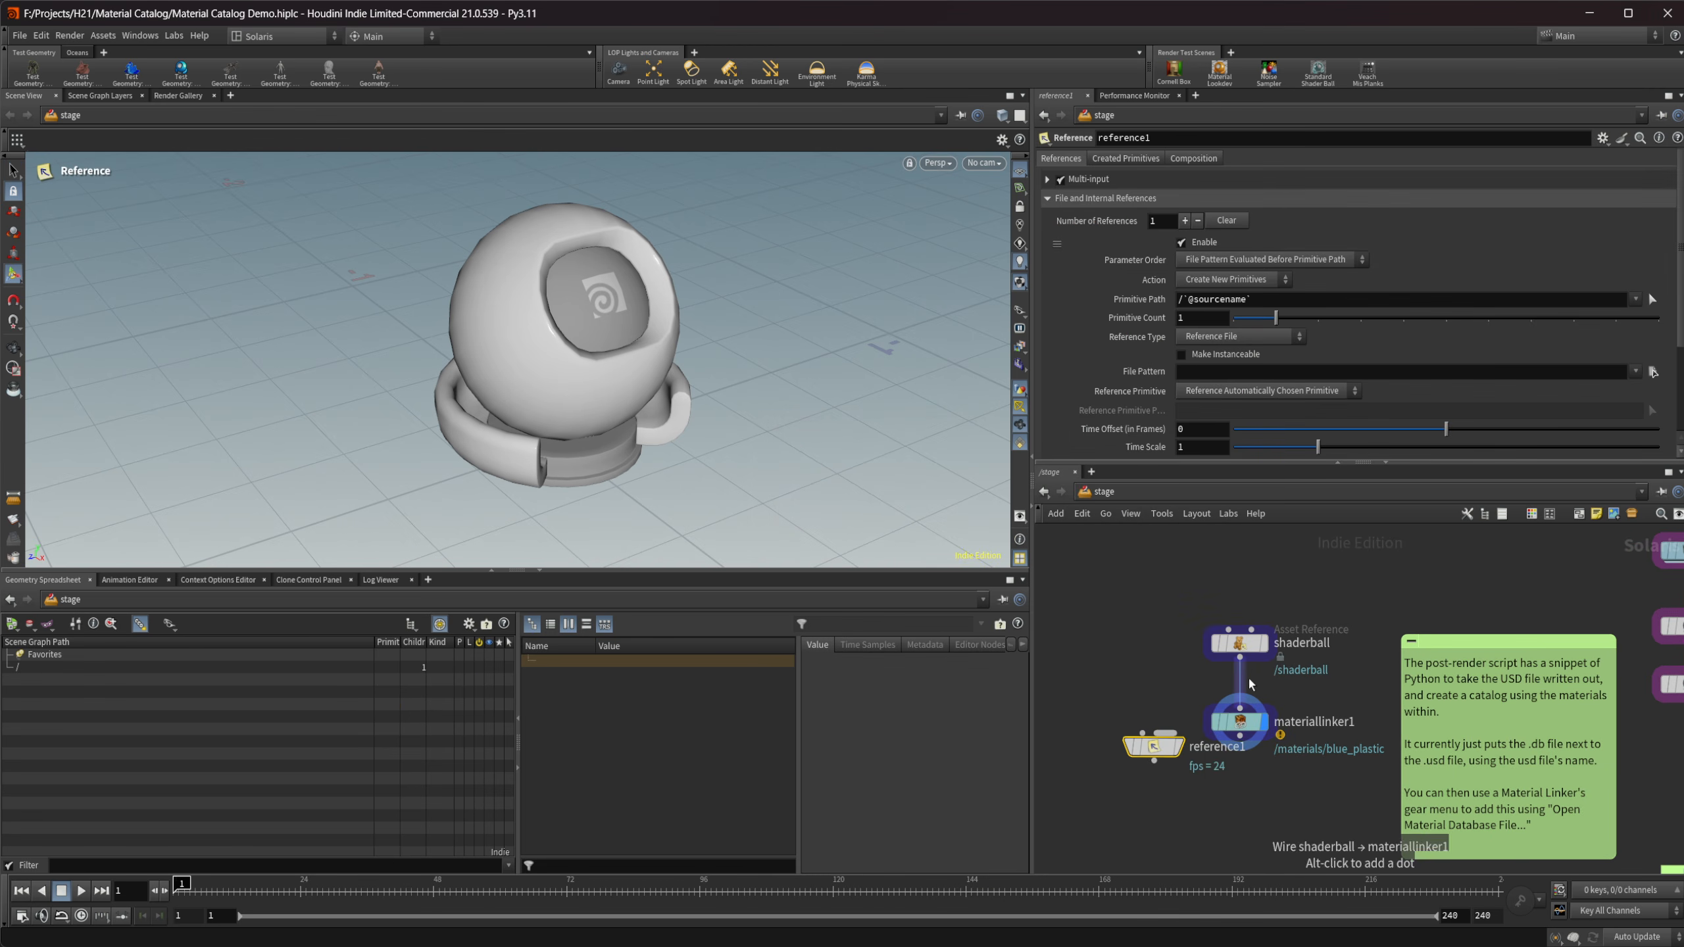
{"action": "left_click", "coordinate": [1239, 659]}
{"action": "left_click", "coordinate": [1135, 715]}
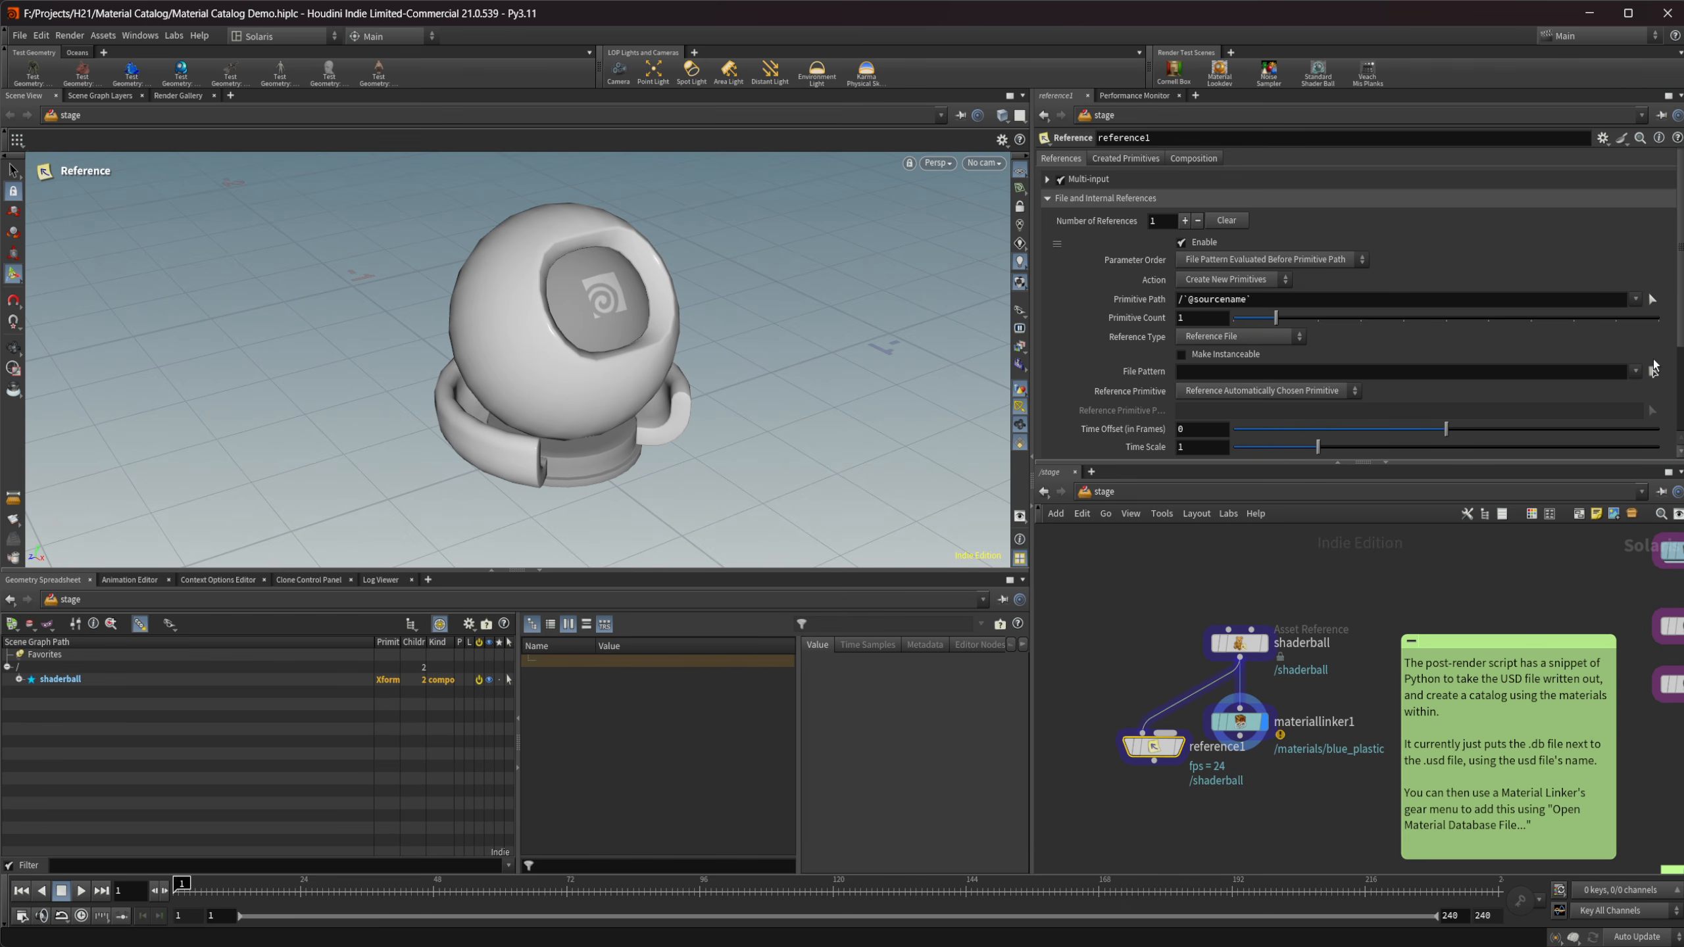
Set reference1's file pattern to $HIP/usd/materials/metal_material_catalog.usda and shift the node slightly away from materiallinker1.
{"action": "left_click", "coordinate": [1654, 372]}
{"action": "left_click", "coordinate": [889, 245]}
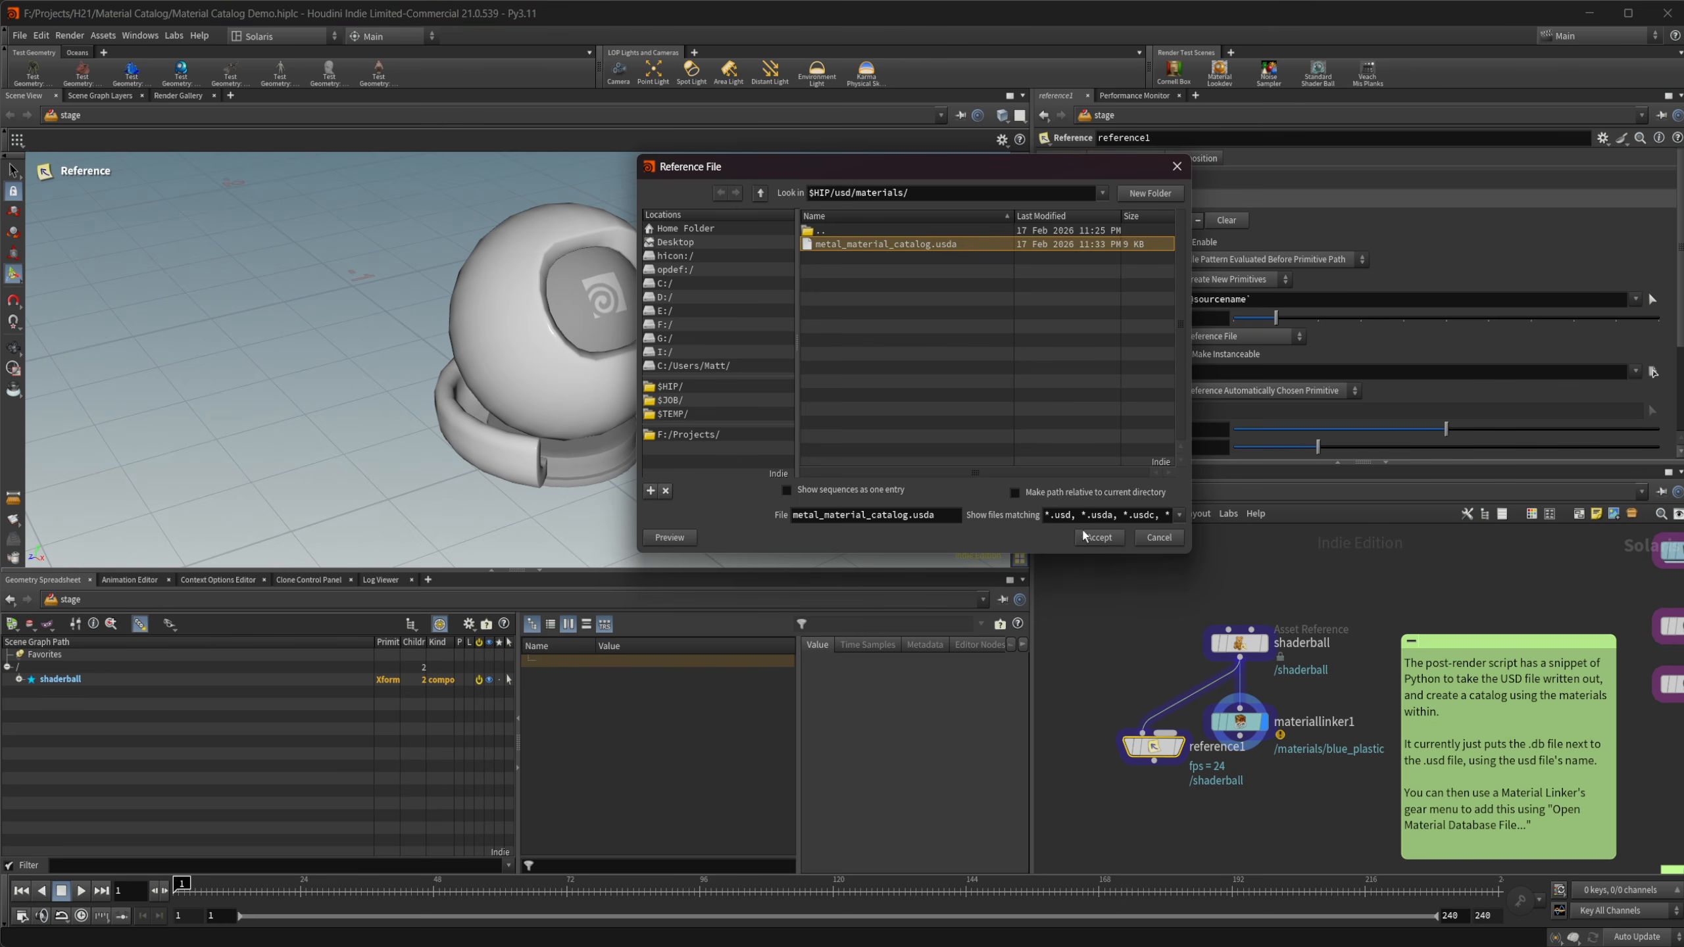
{"action": "left_click", "coordinate": [1102, 542]}
{"action": "left_click_drag", "start_coordinate": [1154, 746], "coordinate": [1136, 736]}
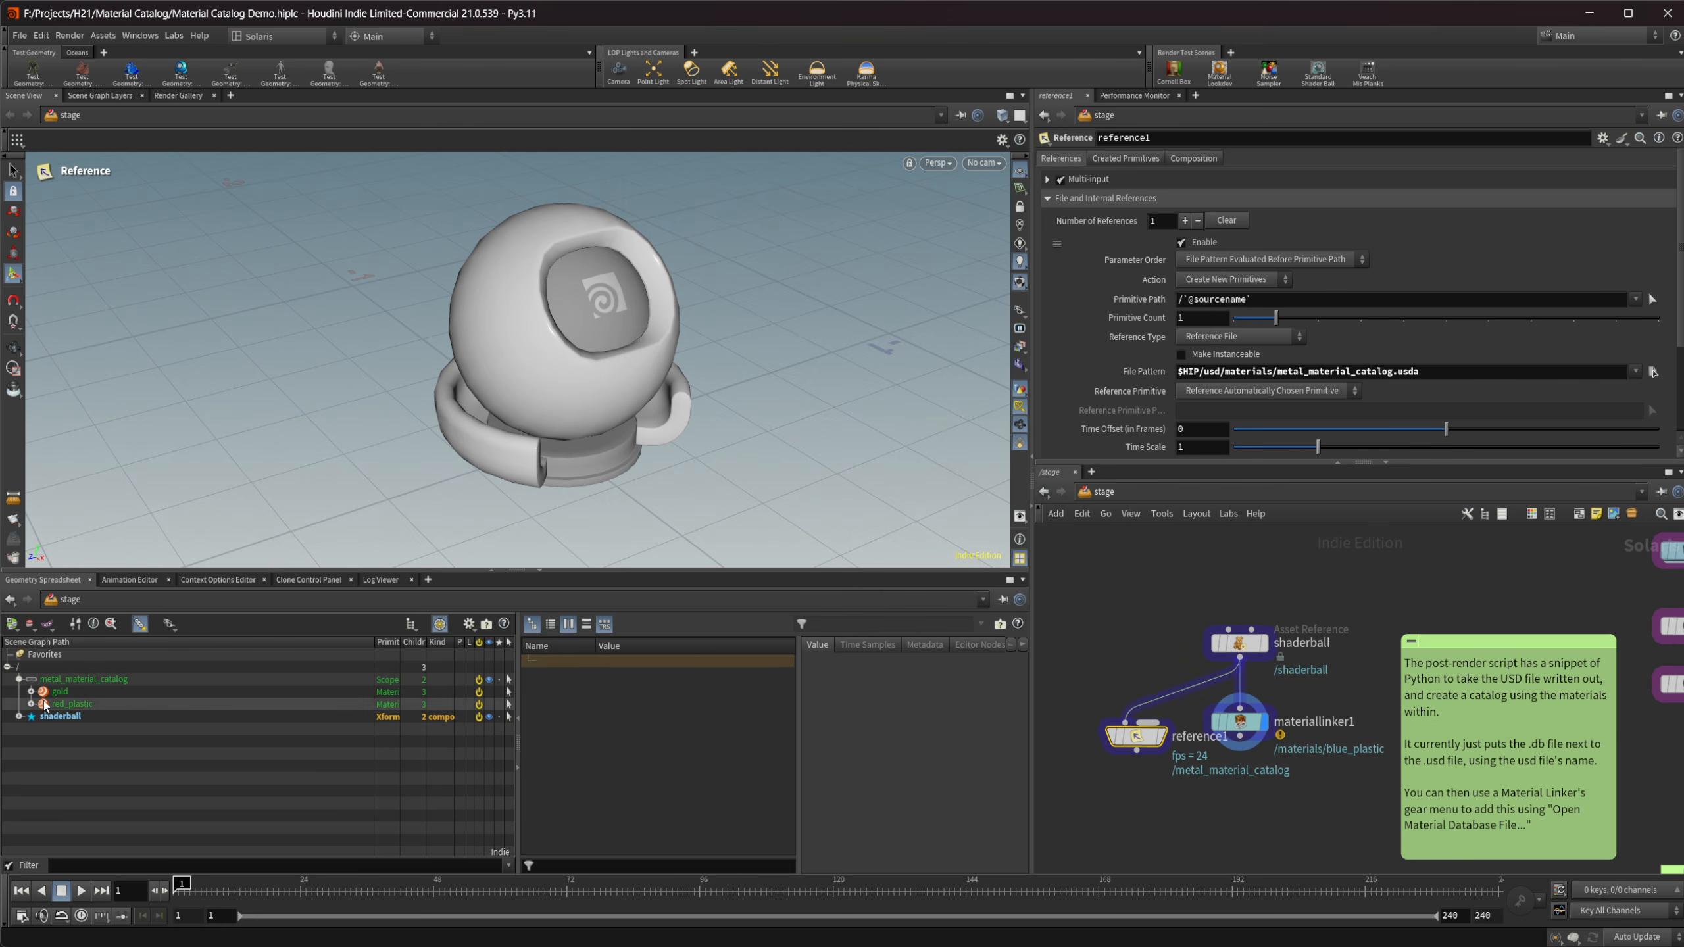
Review materiallinker1's catalog, the material export network, and the output and post-render script settings of export_metals_catalog.
{"action": "left_click", "coordinate": [1240, 721]}
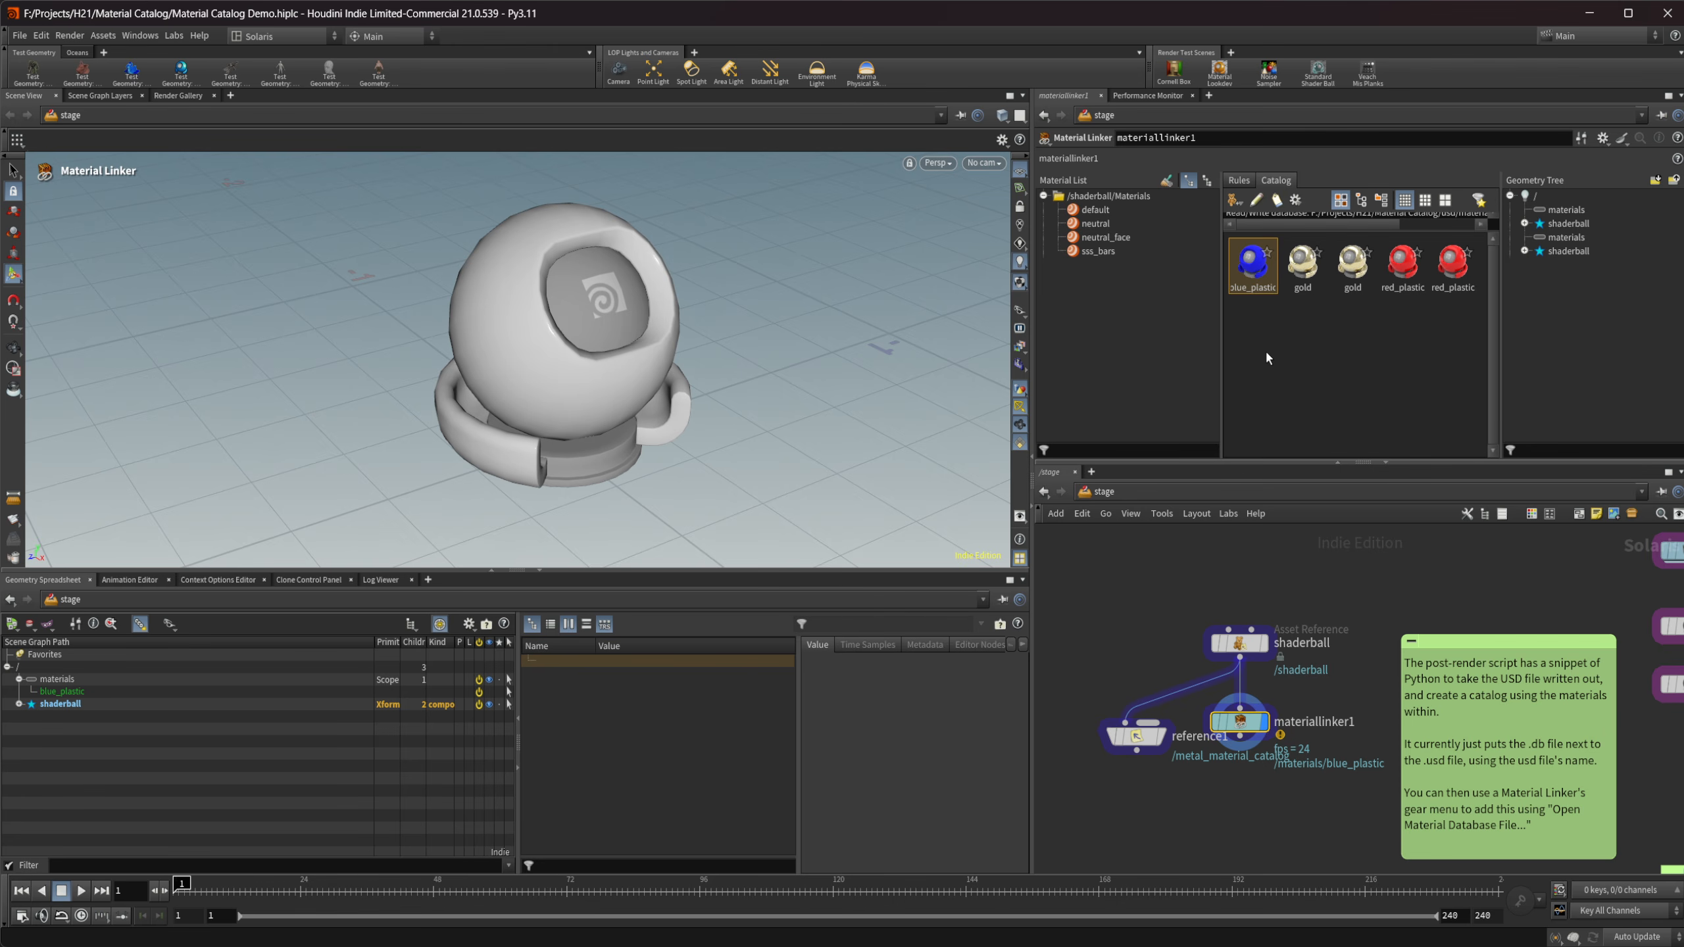
{"action": "middle_click_drag", "start_coordinate": [1488, 584], "coordinate": [1127, 551]}
{"action": "scroll", "coordinate": [1226, 633], "scroll_direction": "down", "scroll_amount": 3}
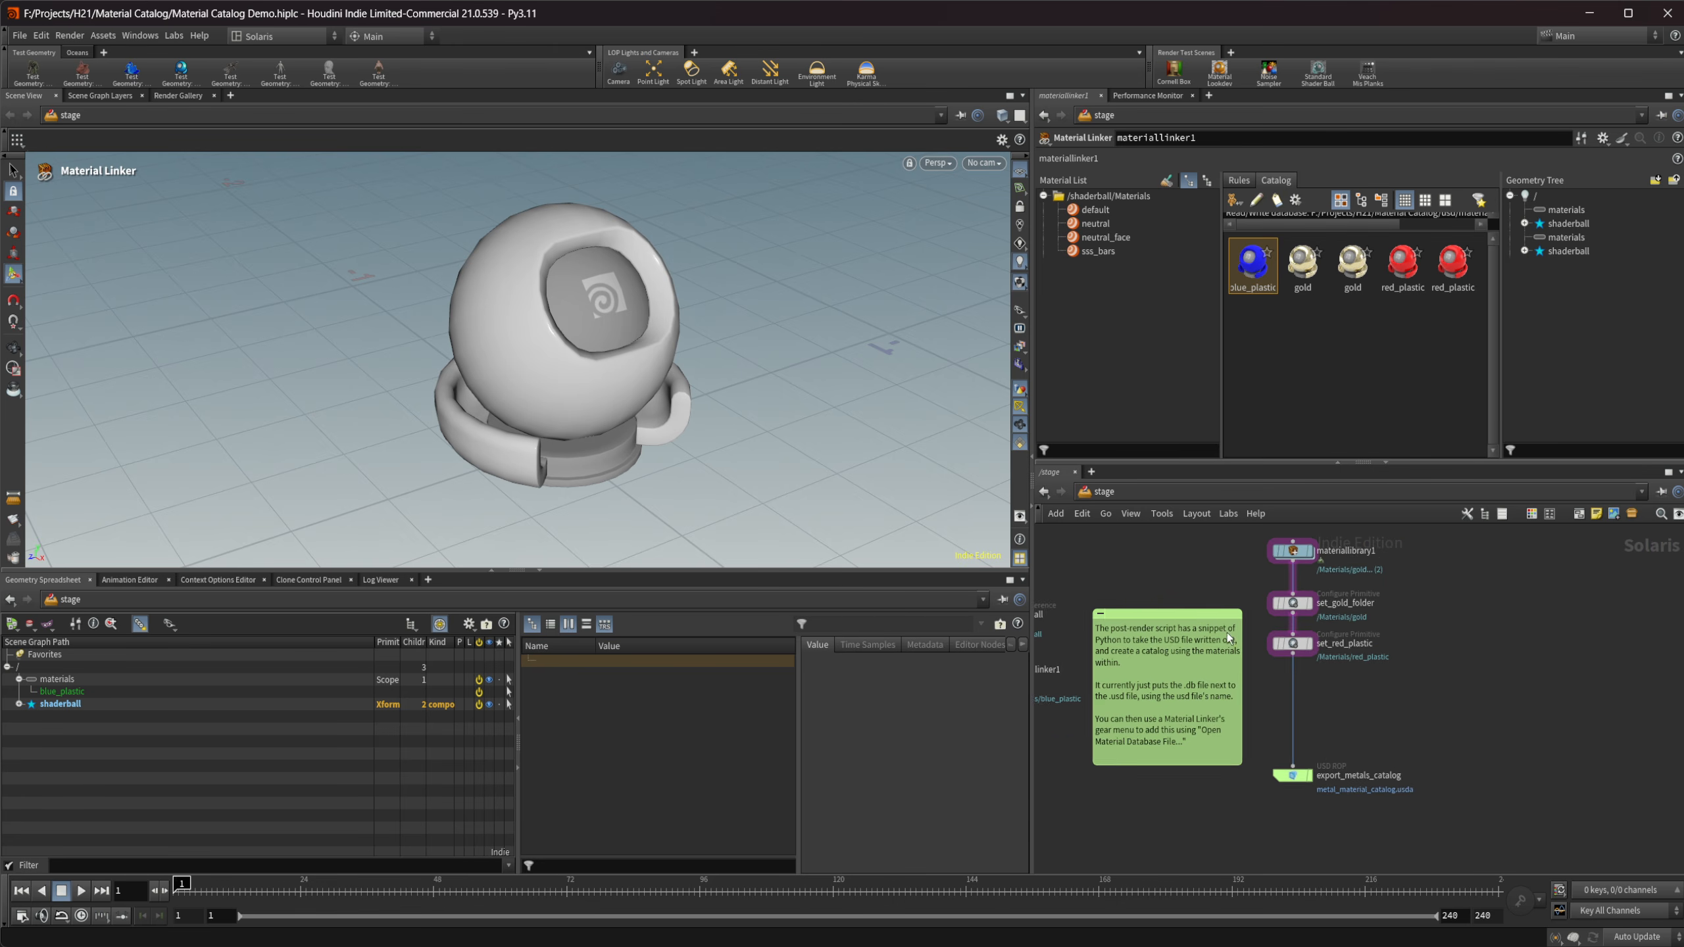
{"action": "middle_click_drag", "start_coordinate": [1337, 728], "coordinate": [1403, 748]}
{"action": "middle_click_drag", "start_coordinate": [1172, 584], "coordinate": [1303, 599]}
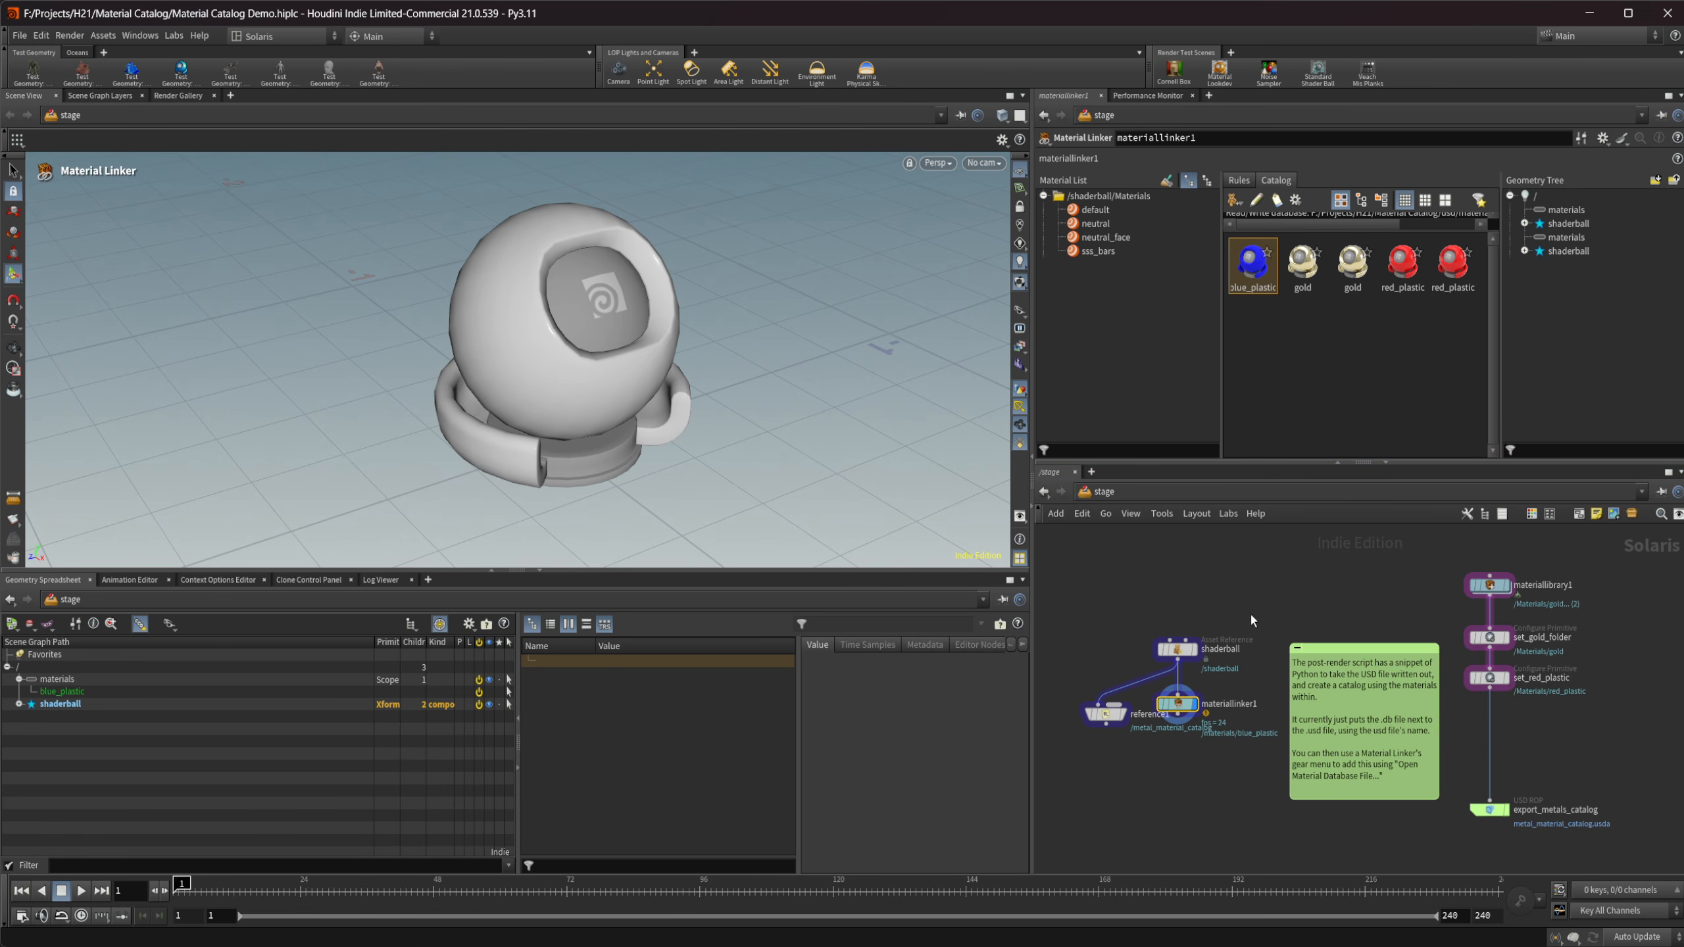
{"action": "left_click_drag", "start_coordinate": [1105, 719], "coordinate": [1091, 707]}
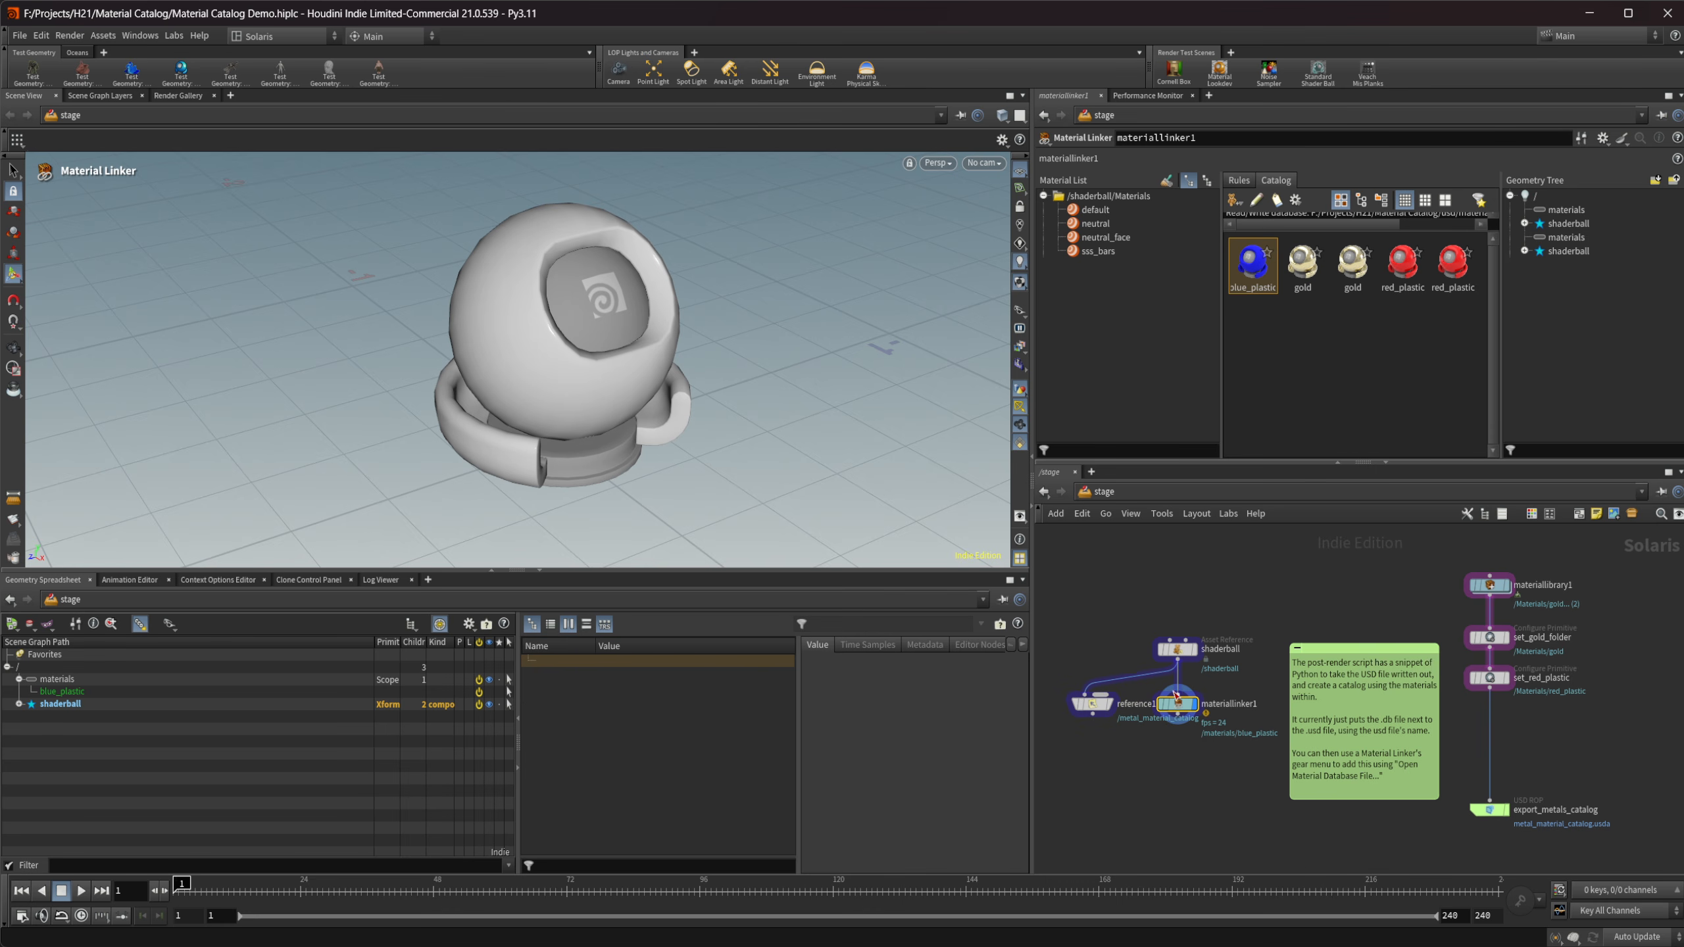
{"action": "scroll", "coordinate": [1266, 677], "scroll_direction": "up", "scroll_amount": 1}
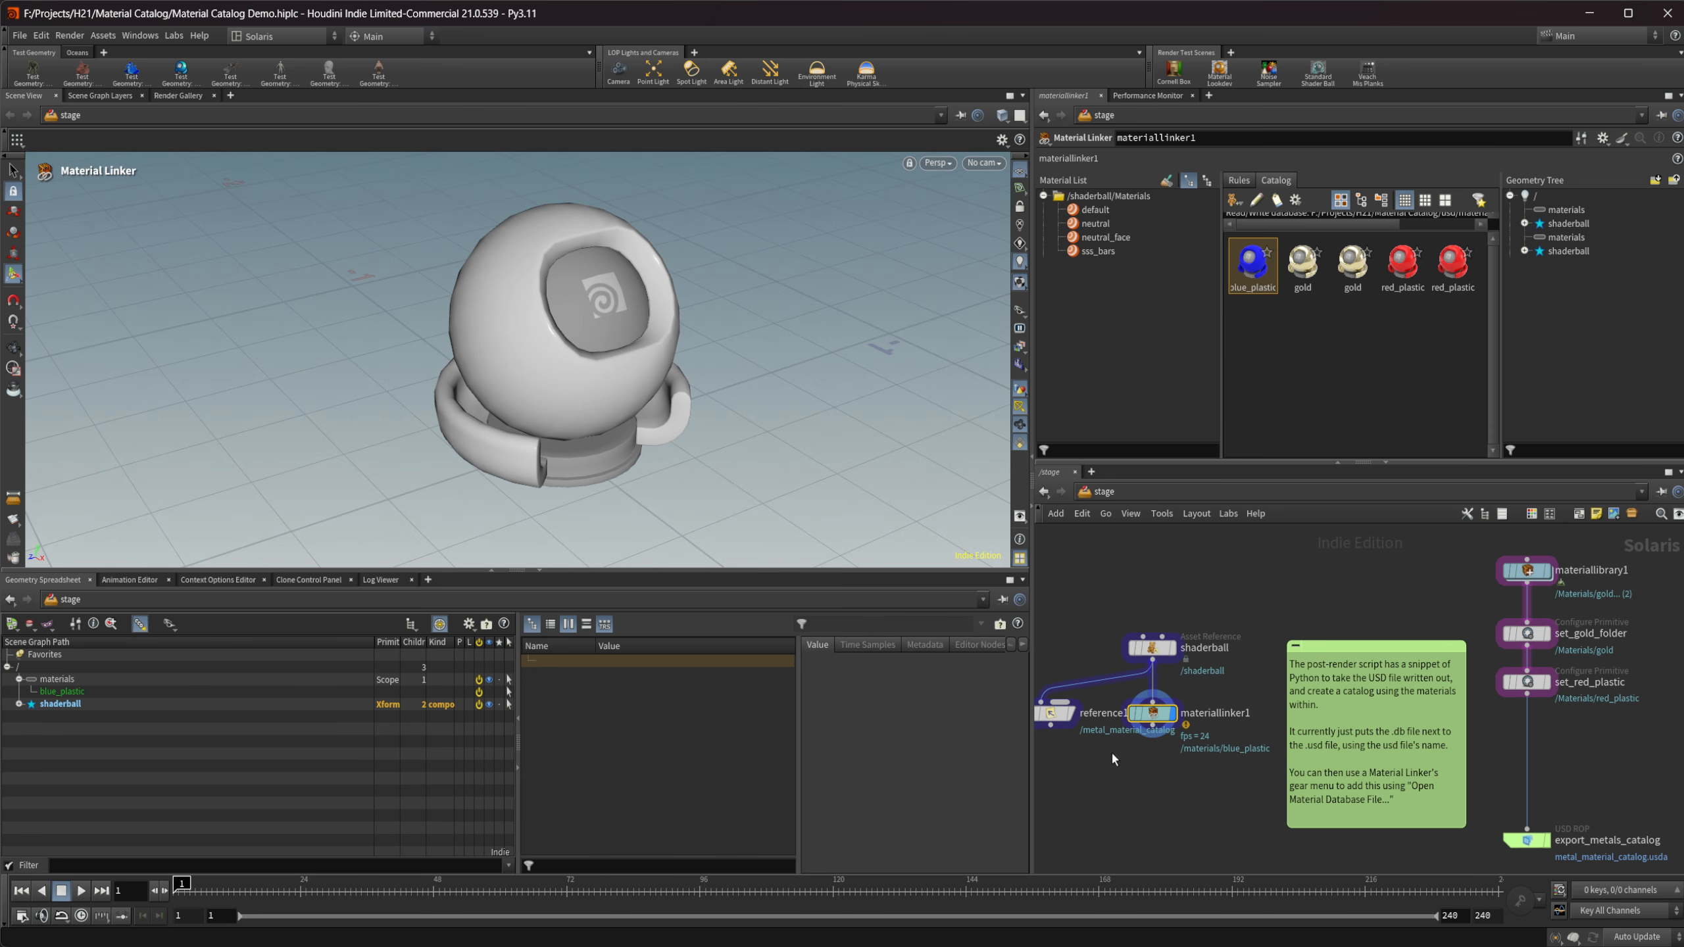
{"action": "middle_click_drag", "start_coordinate": [1516, 686], "coordinate": [1440, 633]}
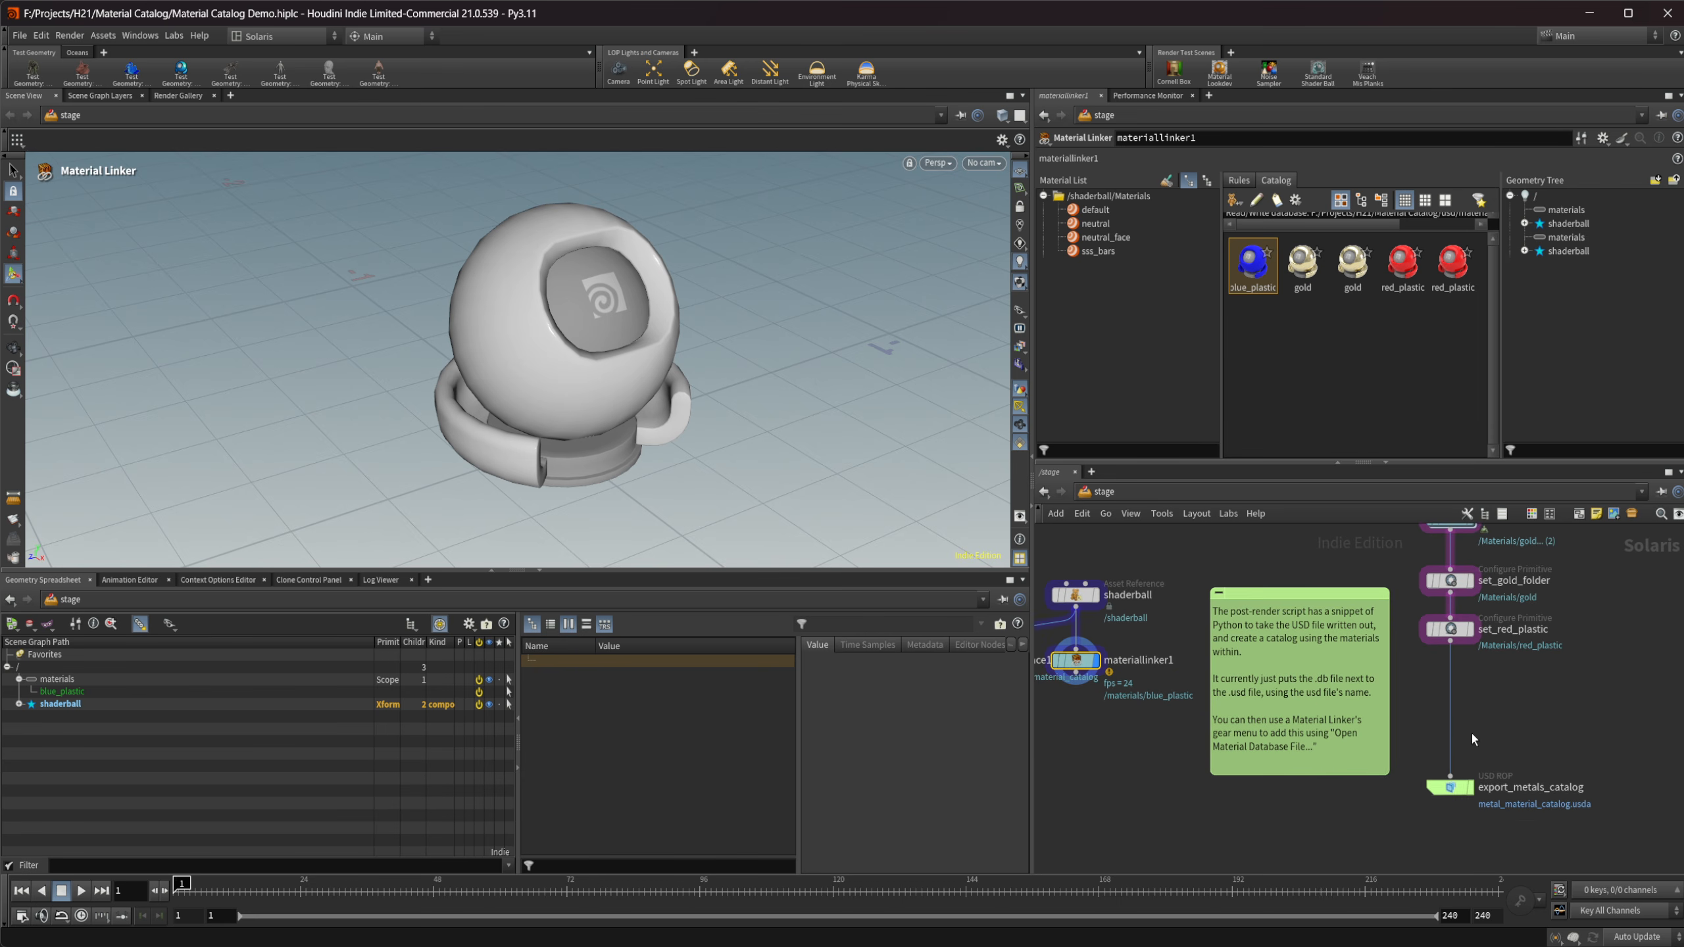
{"action": "left_click", "coordinate": [1450, 787]}
{"action": "scroll", "coordinate": [1122, 369], "scroll_direction": "down", "scroll_amount": 8}
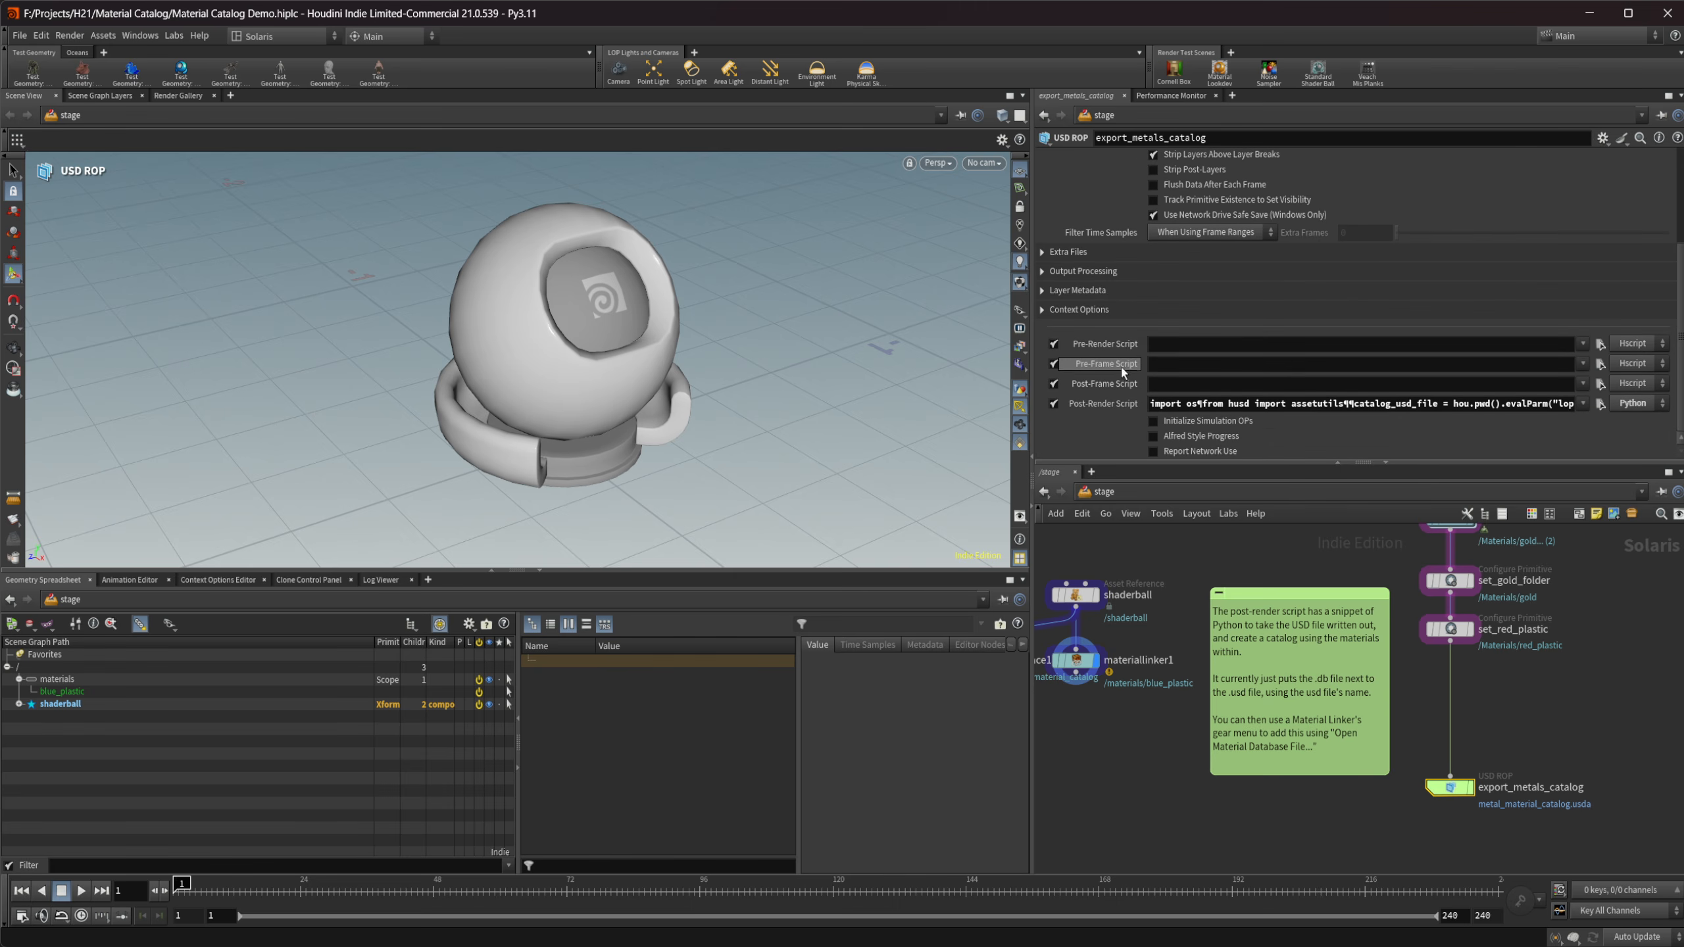
{"action": "scroll", "coordinate": [1129, 448], "scroll_direction": "up", "scroll_amount": 9}
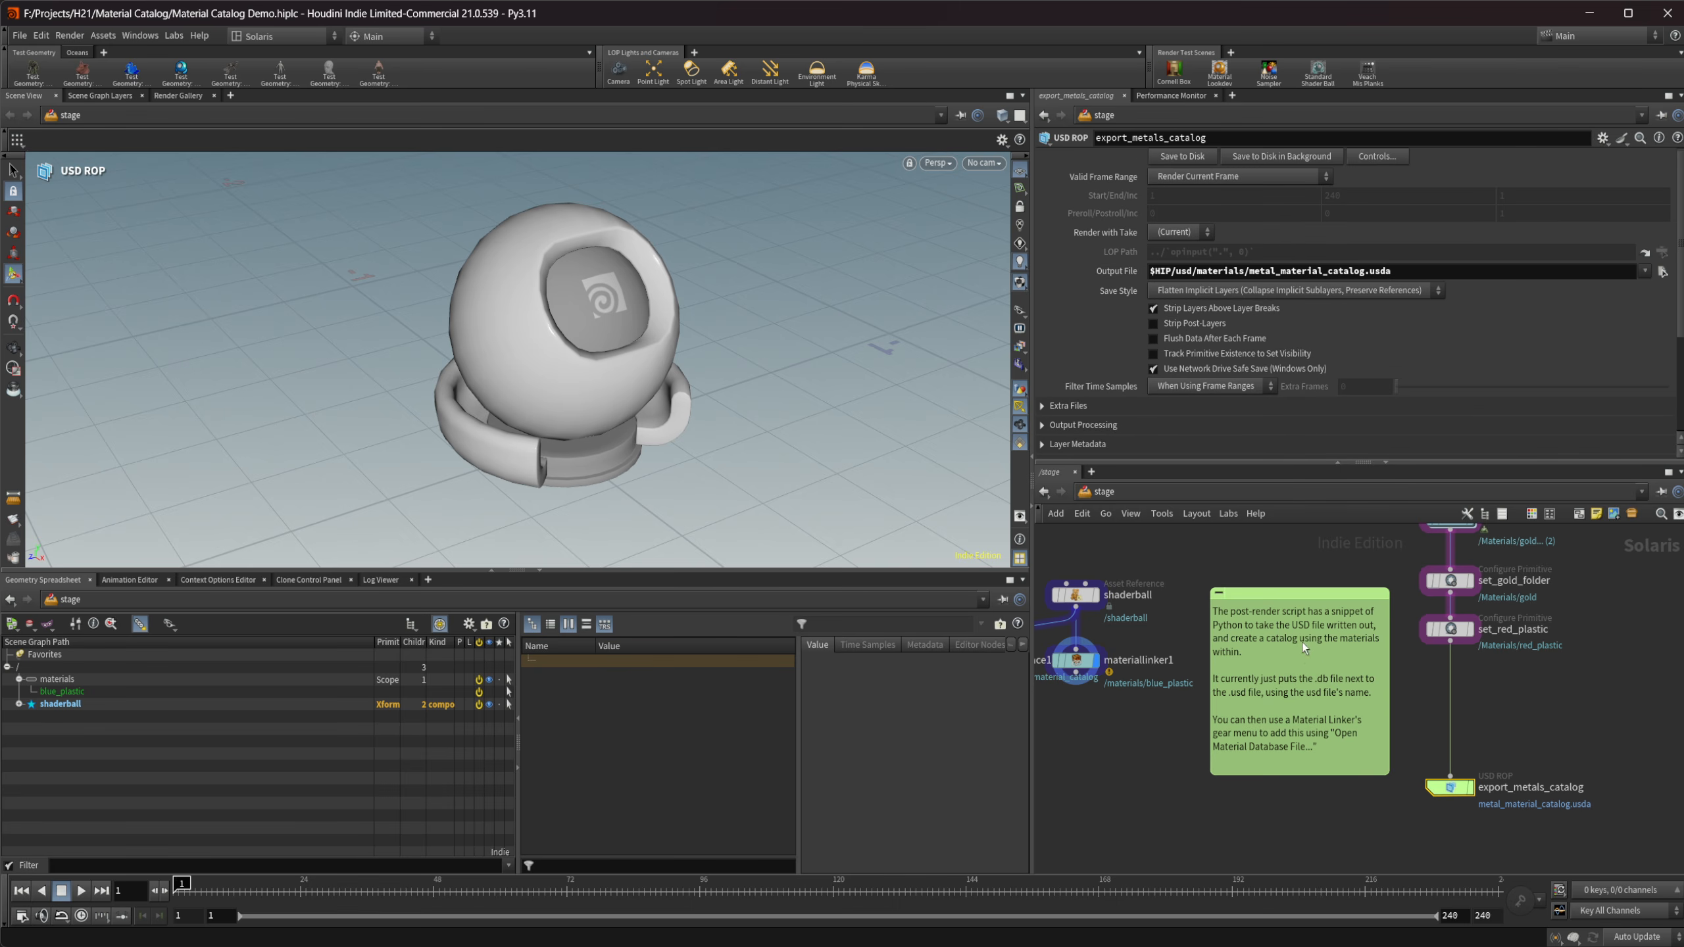
Add a Material Linker node connected below reference1.
{"action": "middle_click_drag", "start_coordinate": [1149, 645], "coordinate": [1301, 672]}
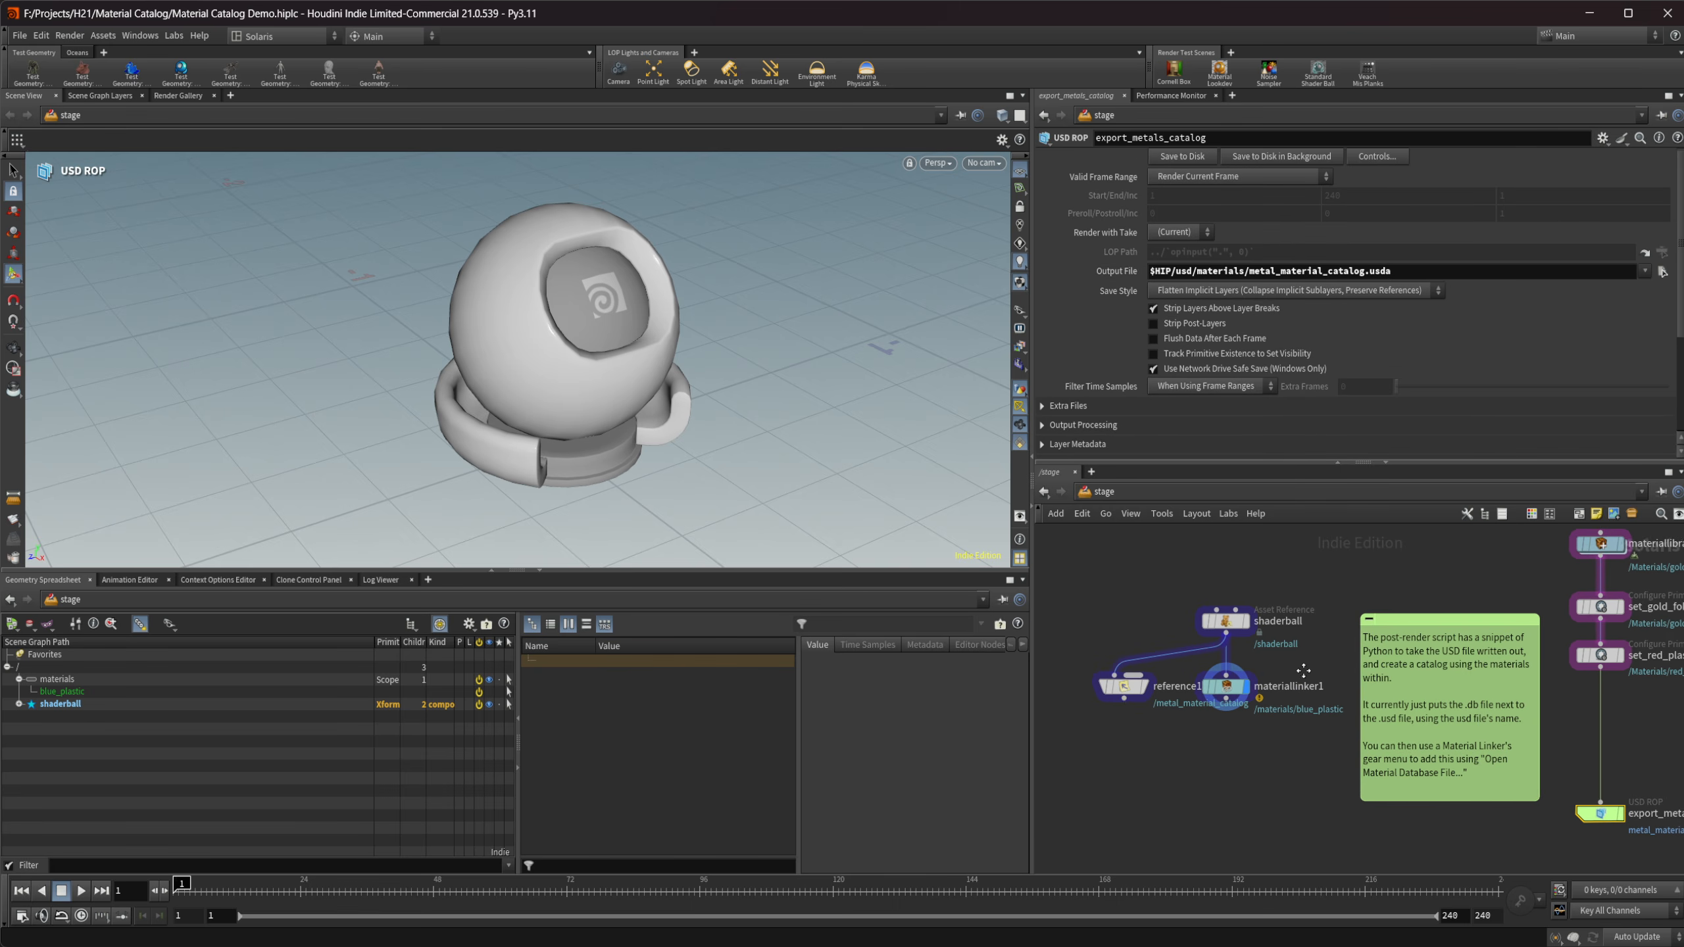
{"action": "left_click", "coordinate": [1125, 690]}
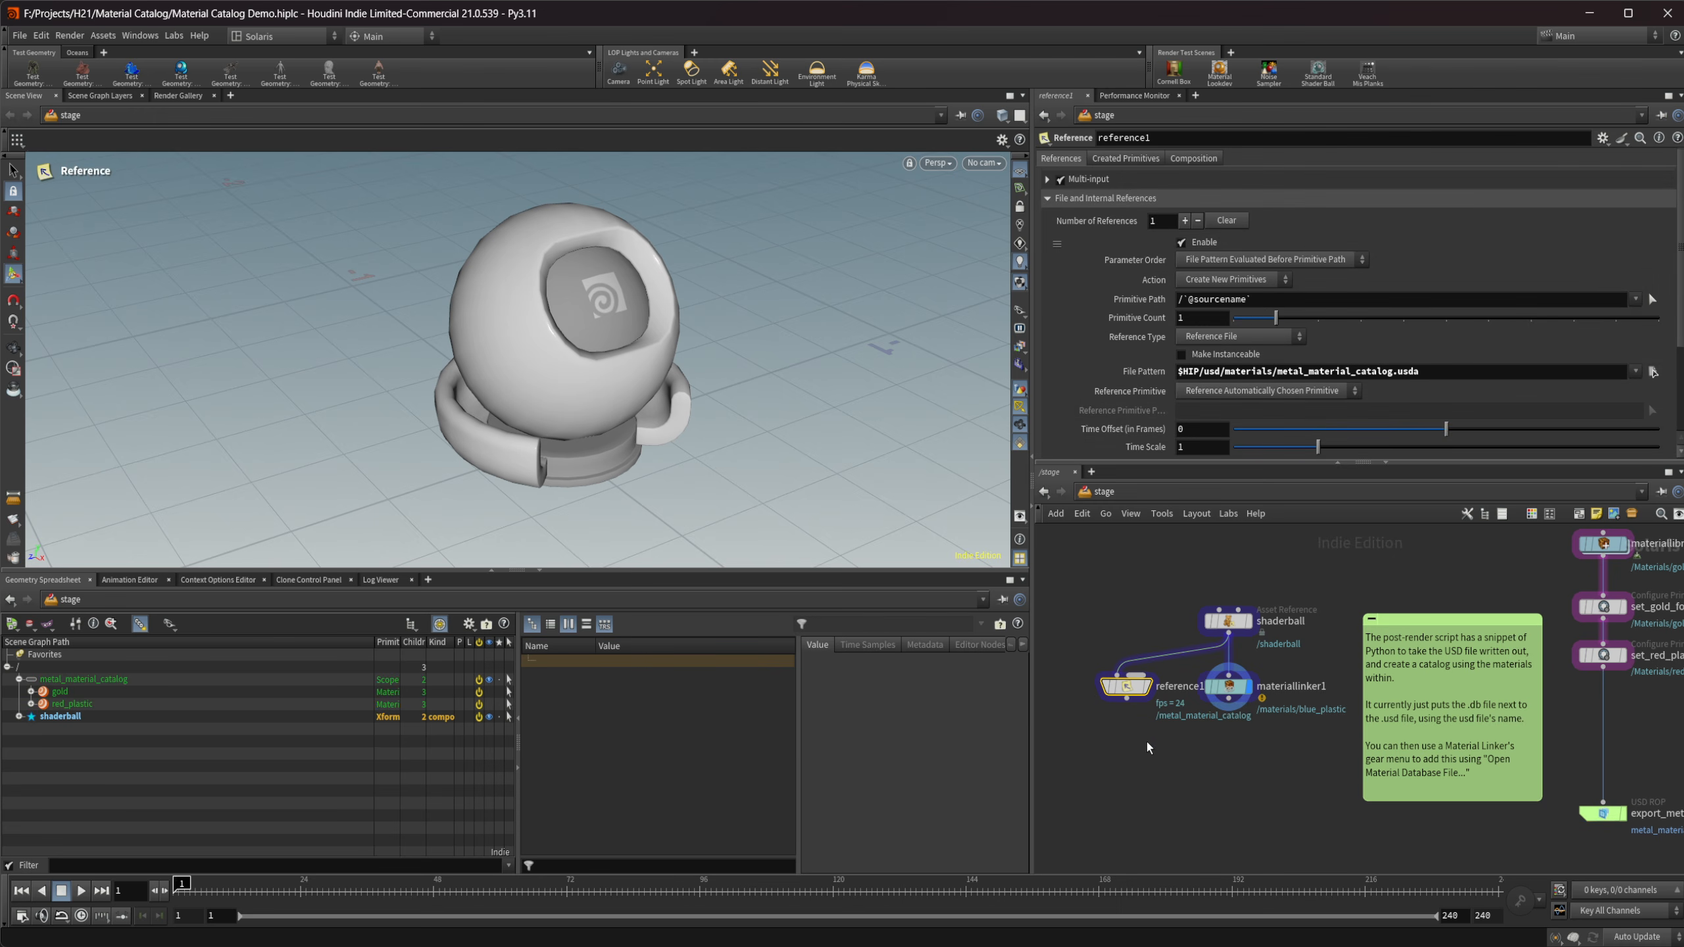
{"action": "key", "text": "Tab"}
{"action": "type", "text": "mat l"}
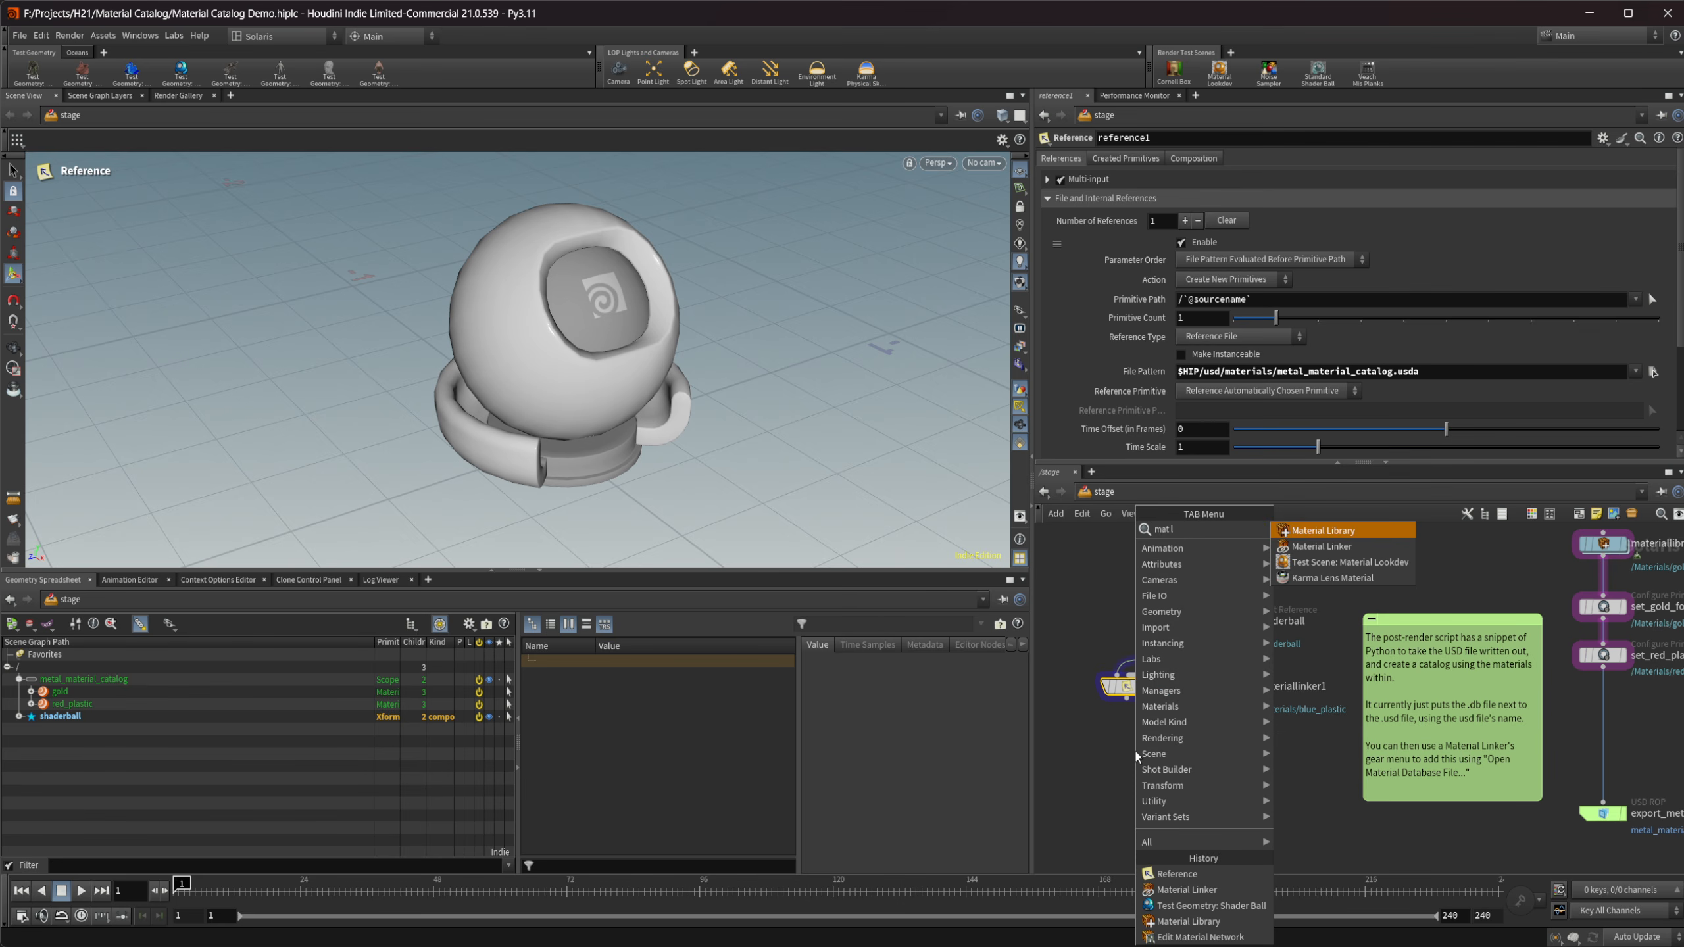
{"action": "key", "text": "Down"}
{"action": "key", "text": "Return"}
{"action": "left_click", "coordinate": [1135, 752]}
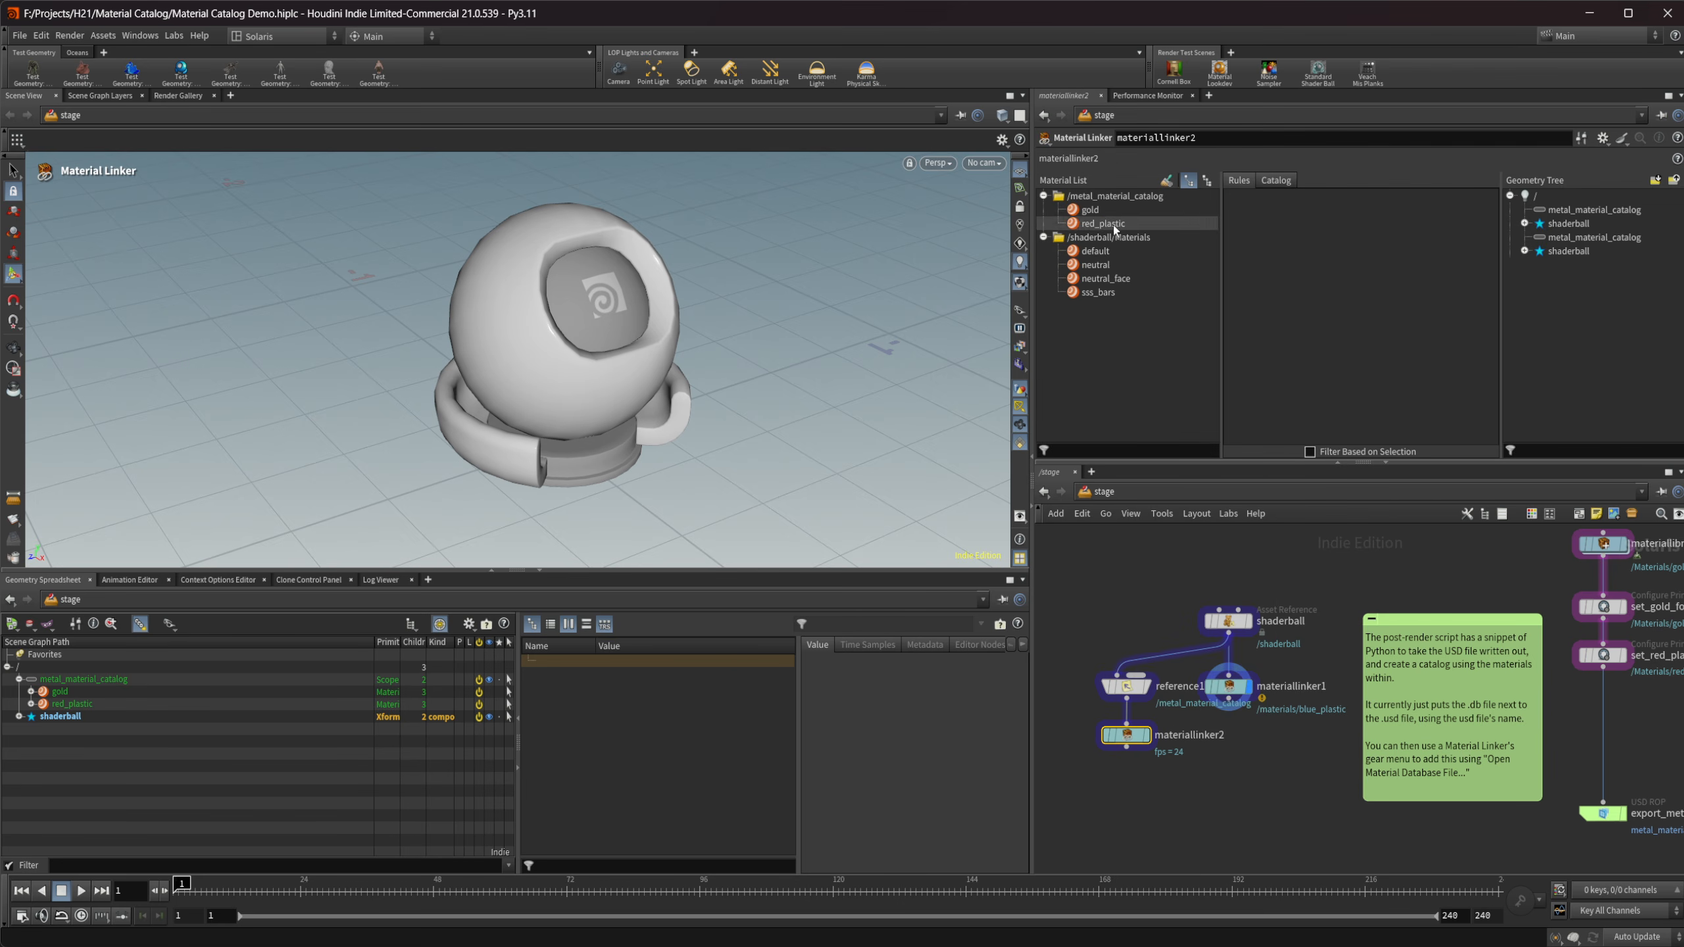
In materiallinker2, assign /metal_material_catalog/red_plastic to /shaderball without keeping a gold rule, and display the node.
{"action": "left_click", "coordinate": [1092, 211]}
{"action": "left_click_drag", "start_coordinate": [1091, 211], "coordinate": [1326, 206]}
{"action": "left_click_drag", "start_coordinate": [1100, 224], "coordinate": [1327, 262]}
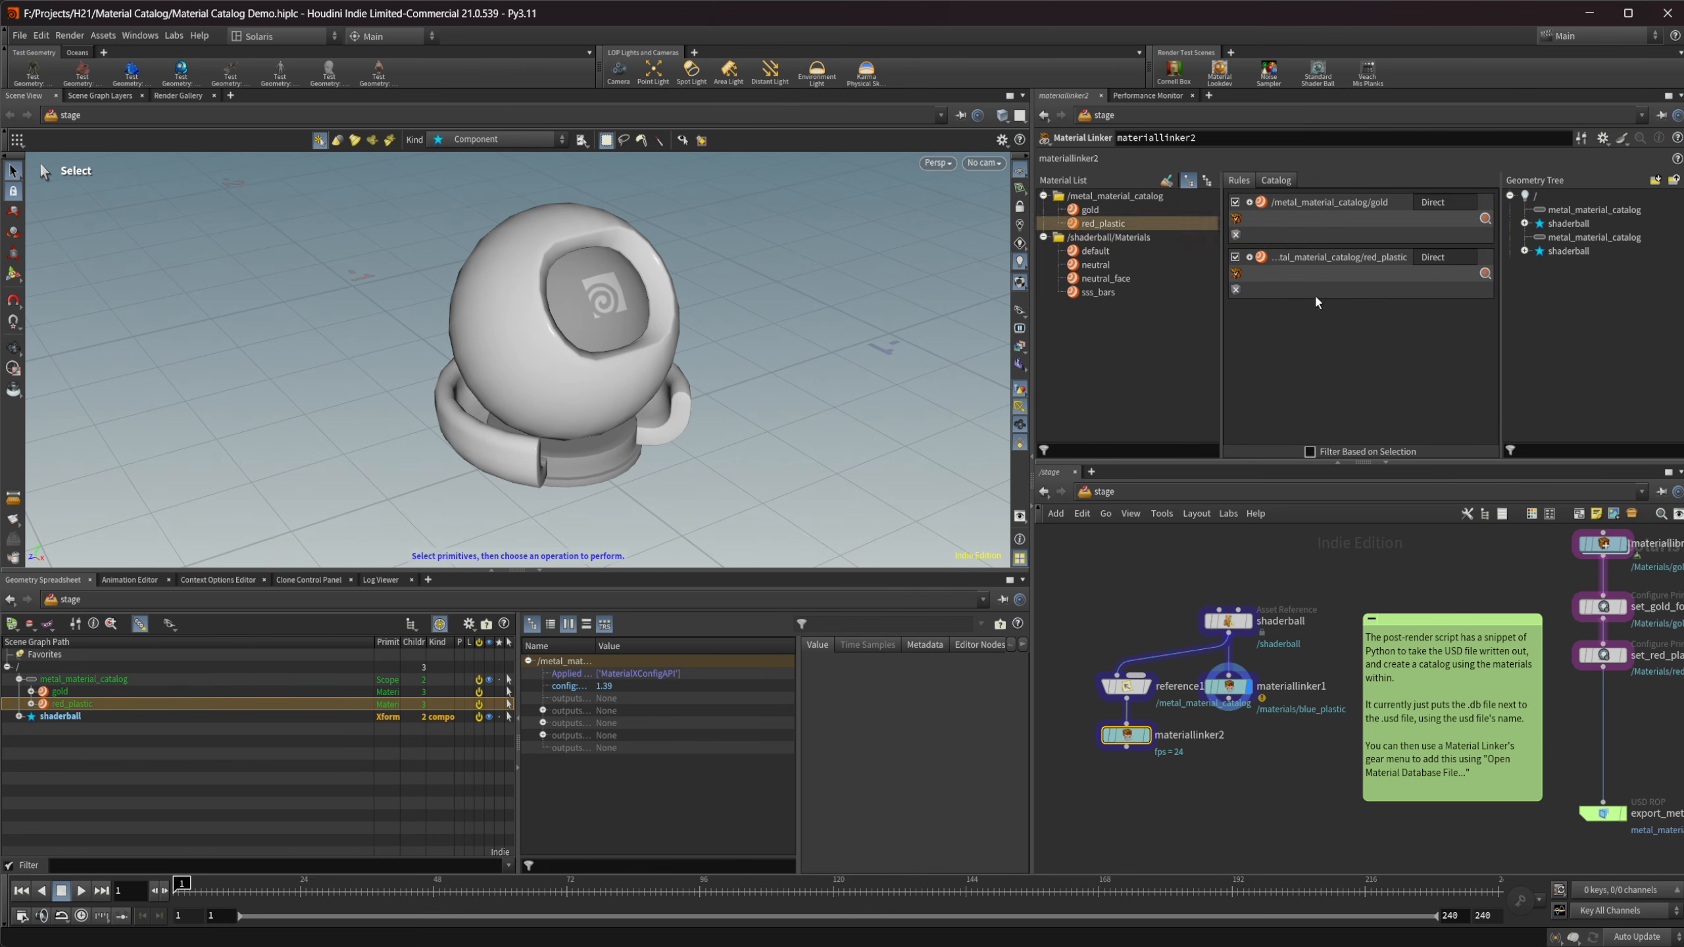
{"action": "left_click", "coordinate": [1488, 204]}
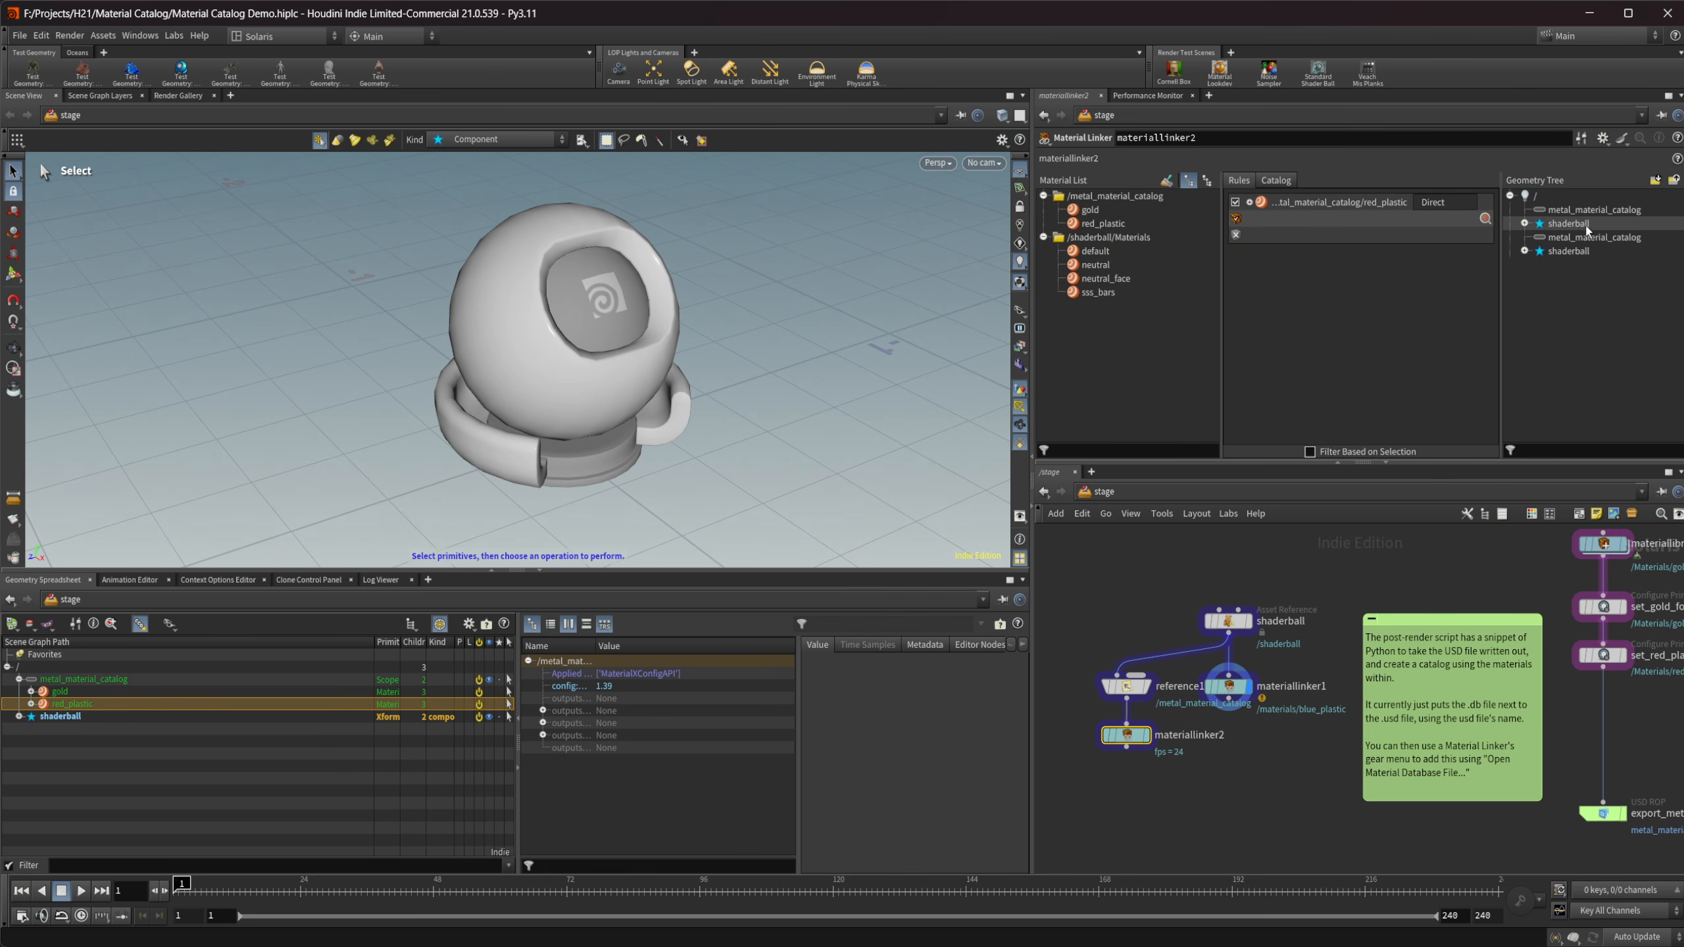
{"action": "left_click_drag", "start_coordinate": [1574, 228], "coordinate": [1465, 222]}
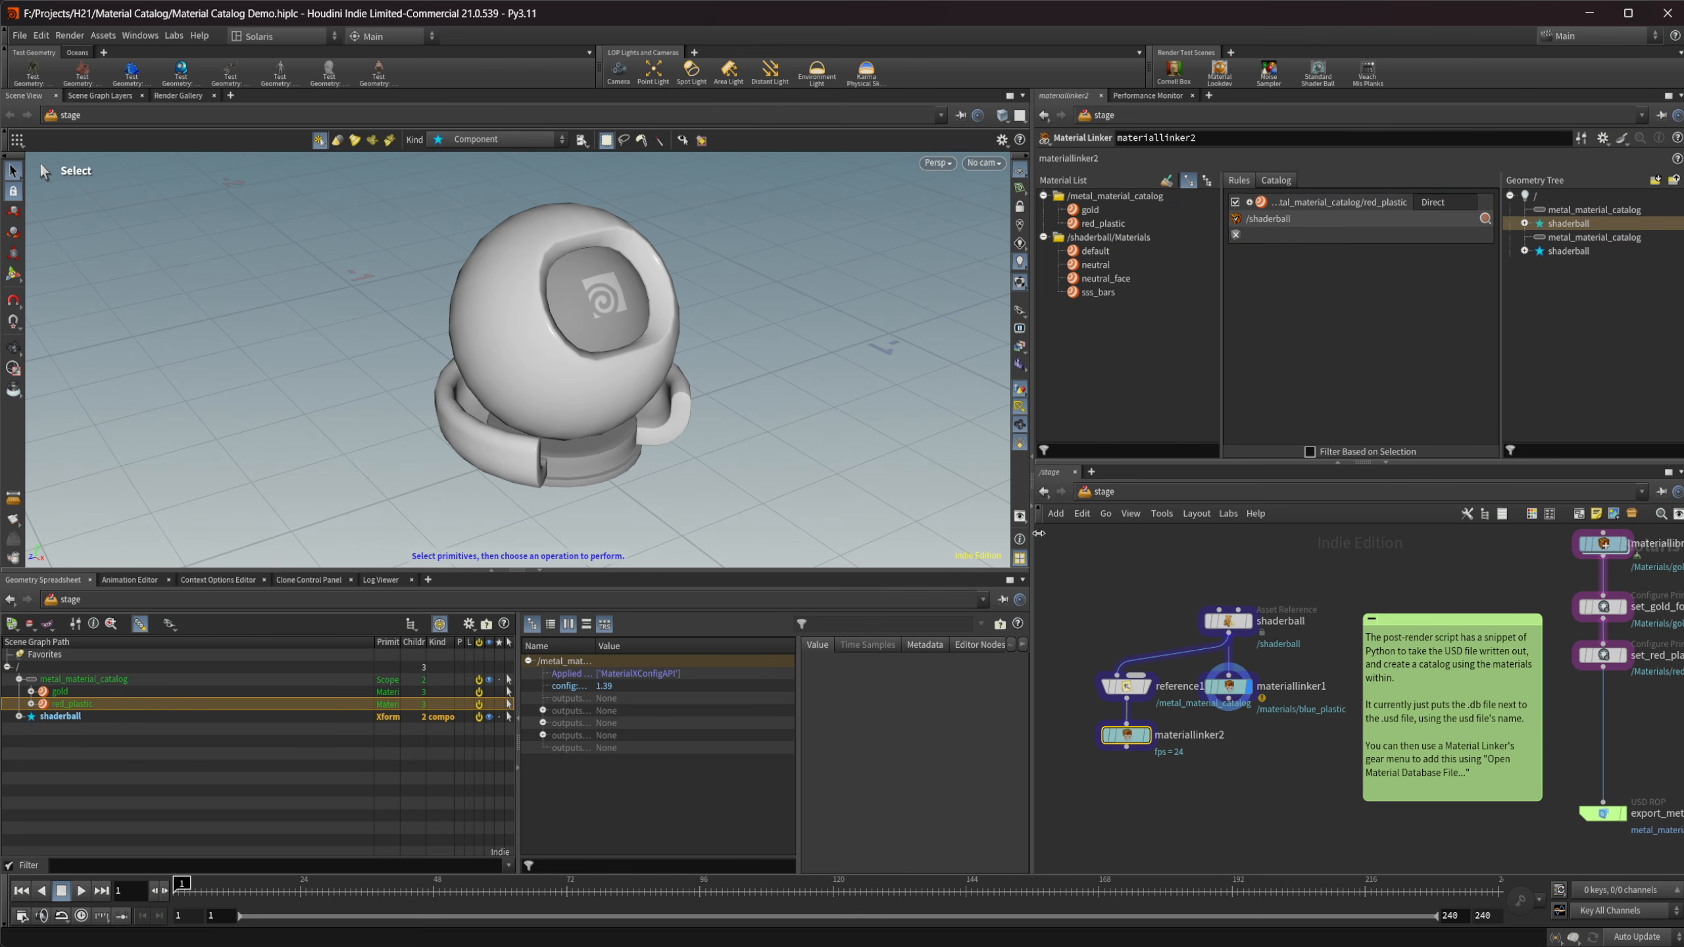
{"action": "left_click", "coordinate": [1146, 736]}
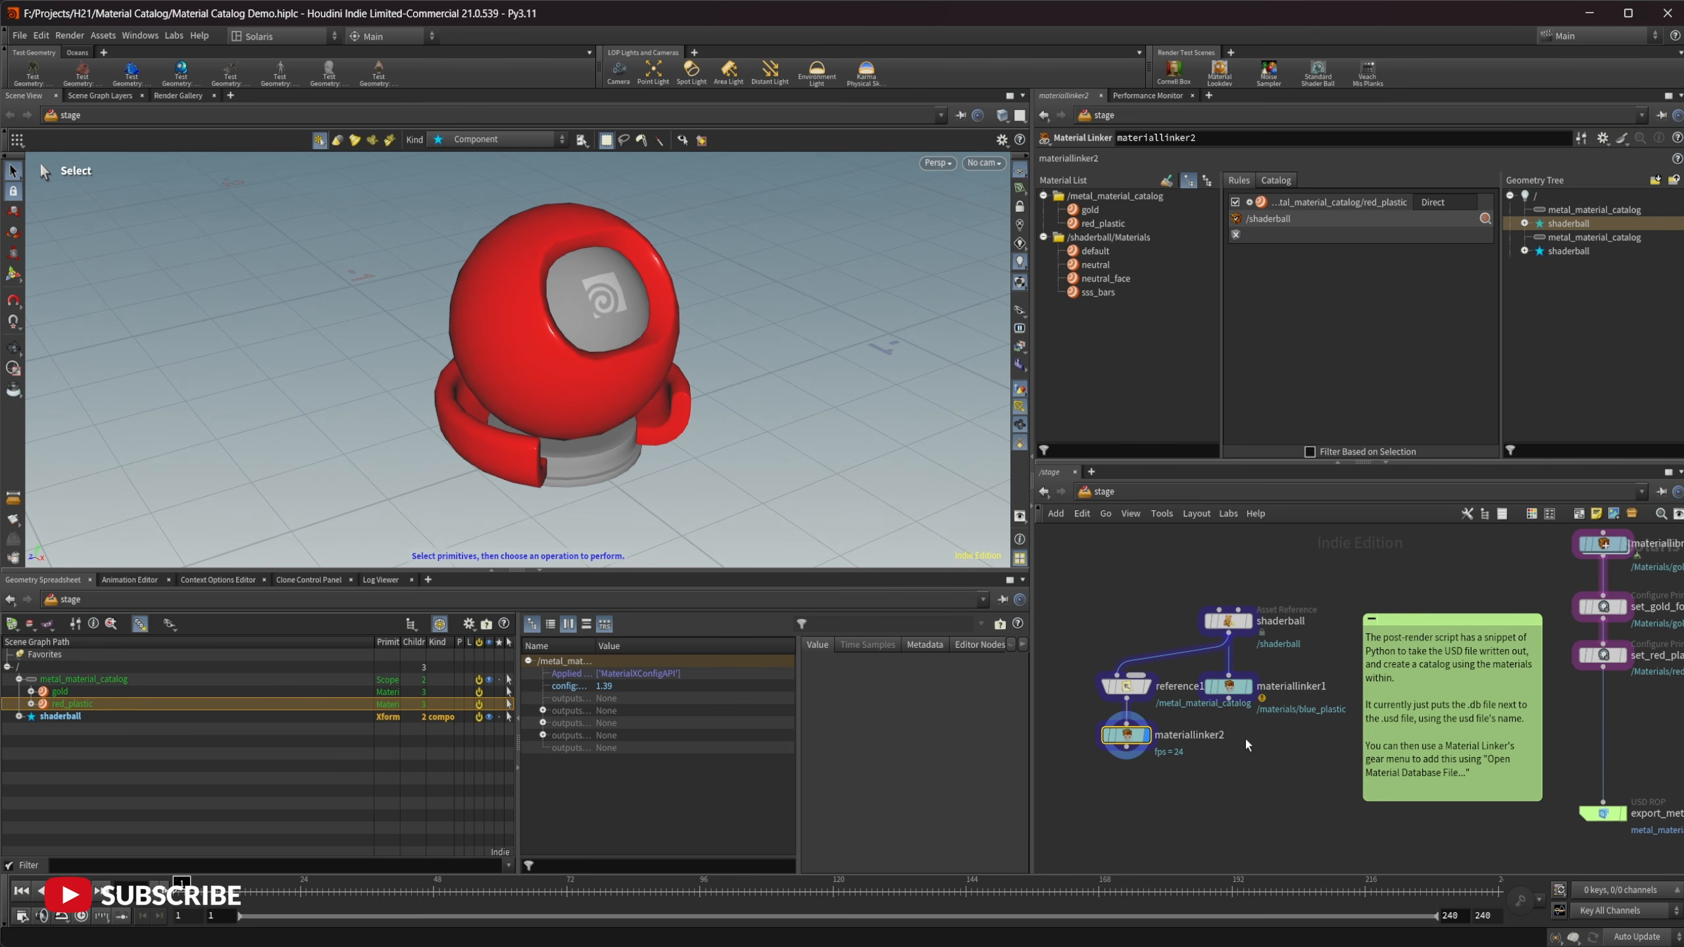
Add a Prune node below materiallinker2 and target the primitive /metal_material_catalog/gold.
{"action": "scroll", "coordinate": [1187, 749], "scroll_direction": "down", "scroll_amount": 1}
{"action": "key", "text": "Tab"}
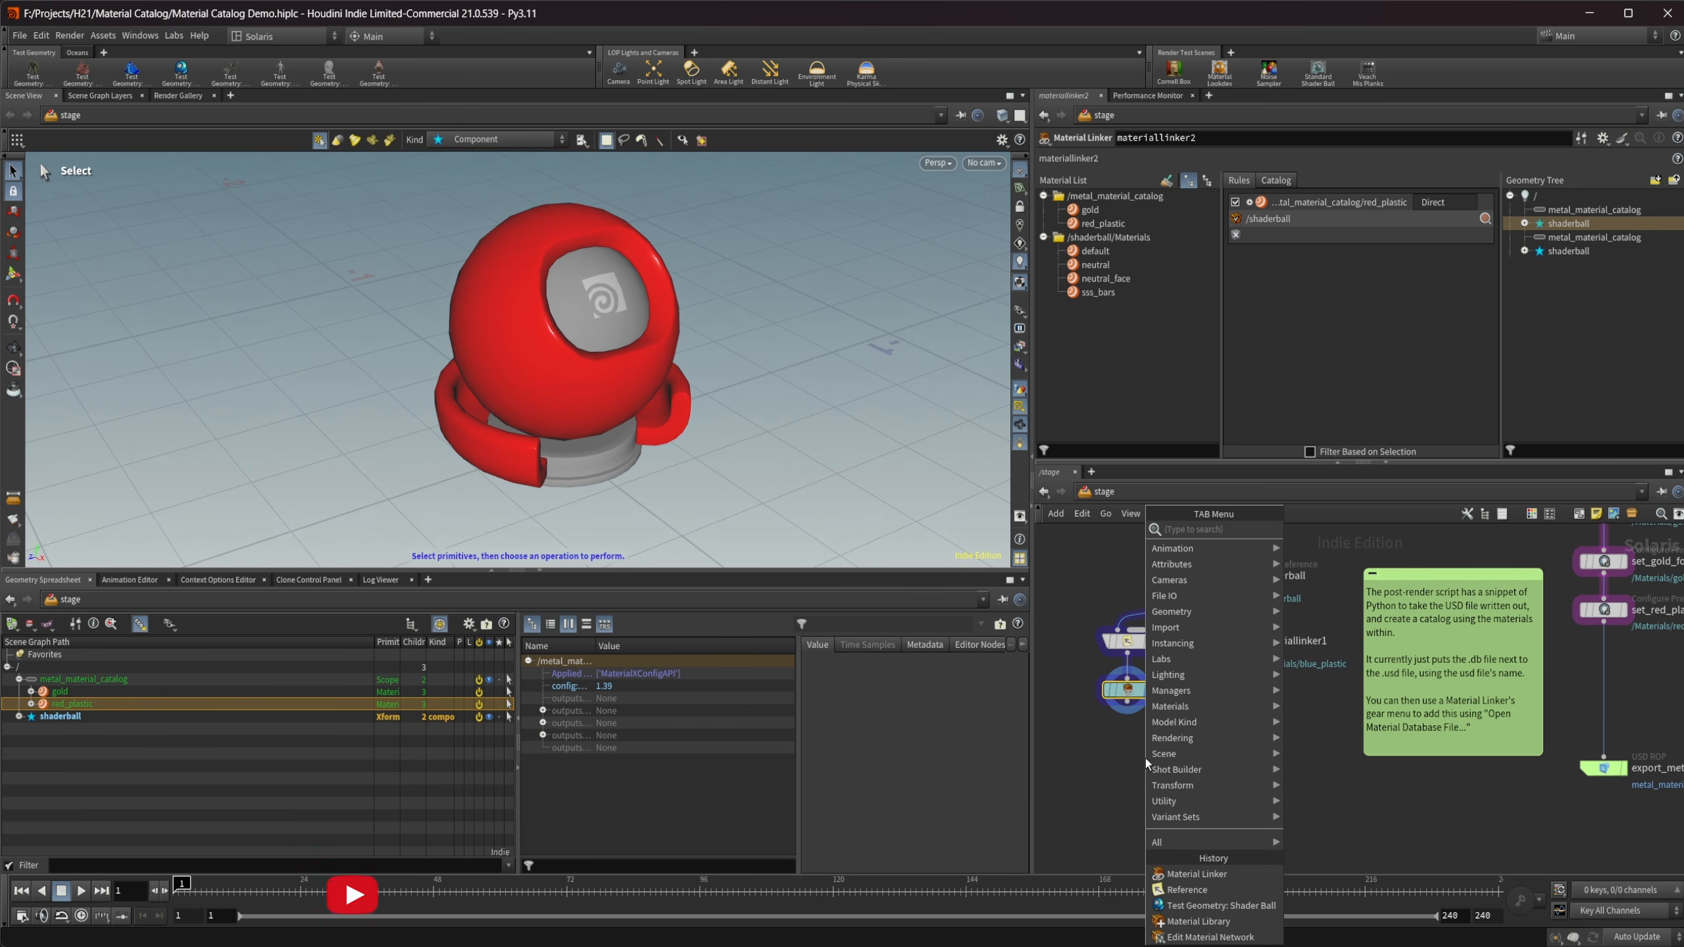
{"action": "type", "text": "prune"}
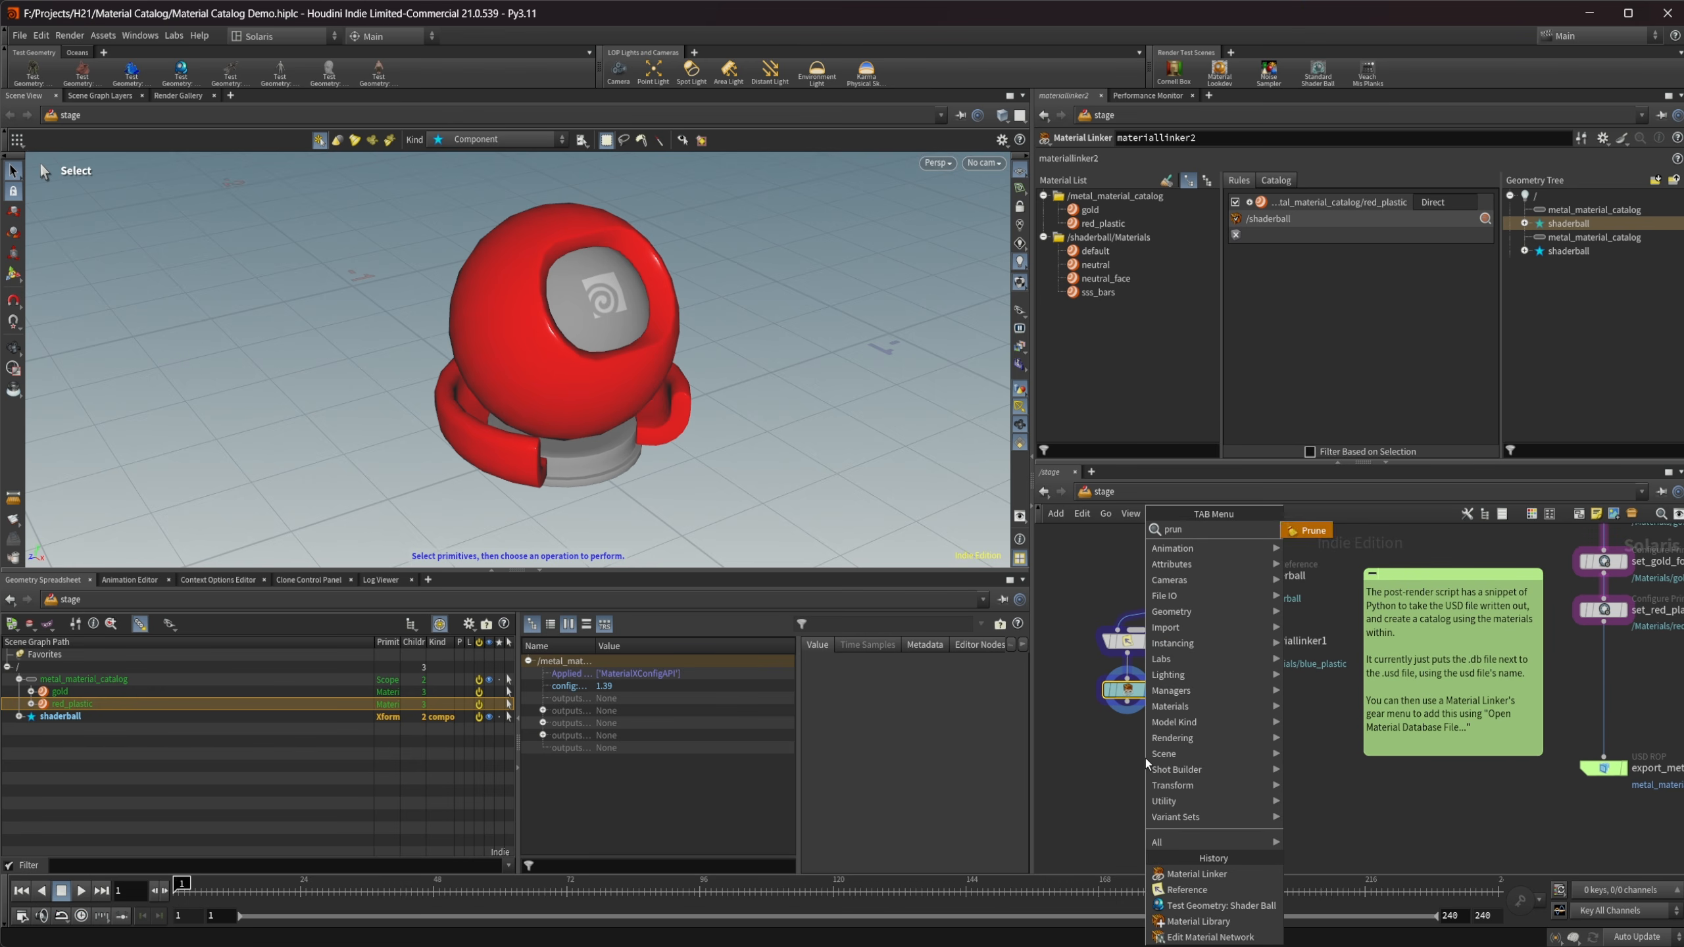
{"action": "key", "text": "Return"}
{"action": "key", "text": "Return"}
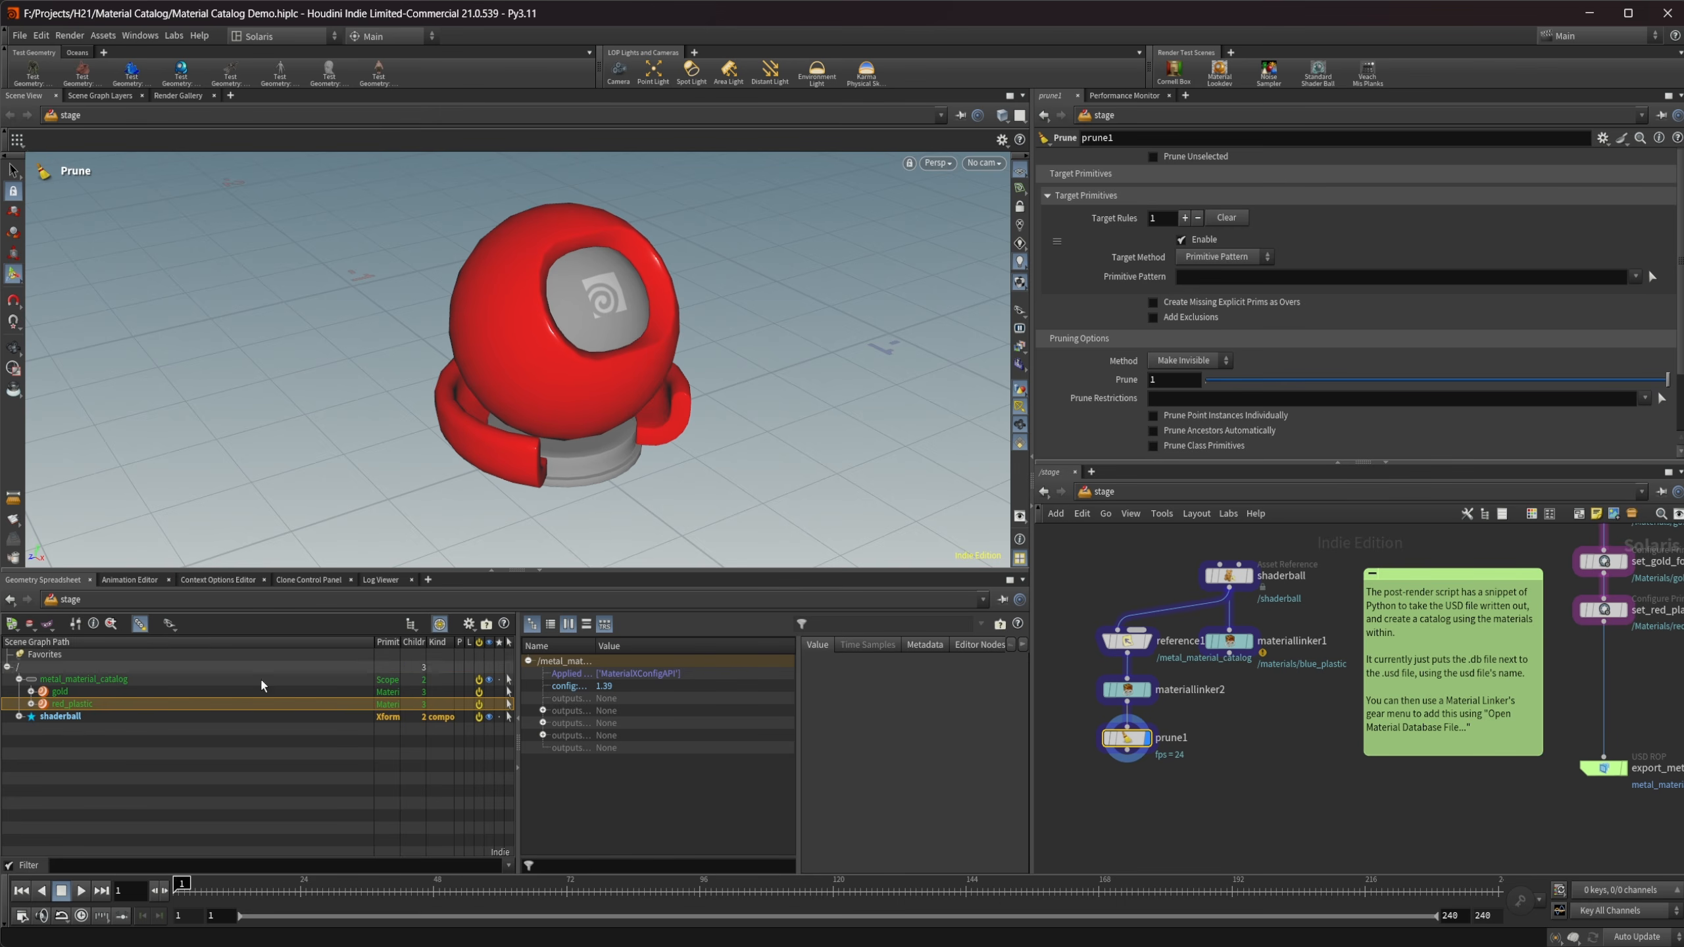
{"action": "left_click_drag", "start_coordinate": [69, 694], "coordinate": [1254, 282]}
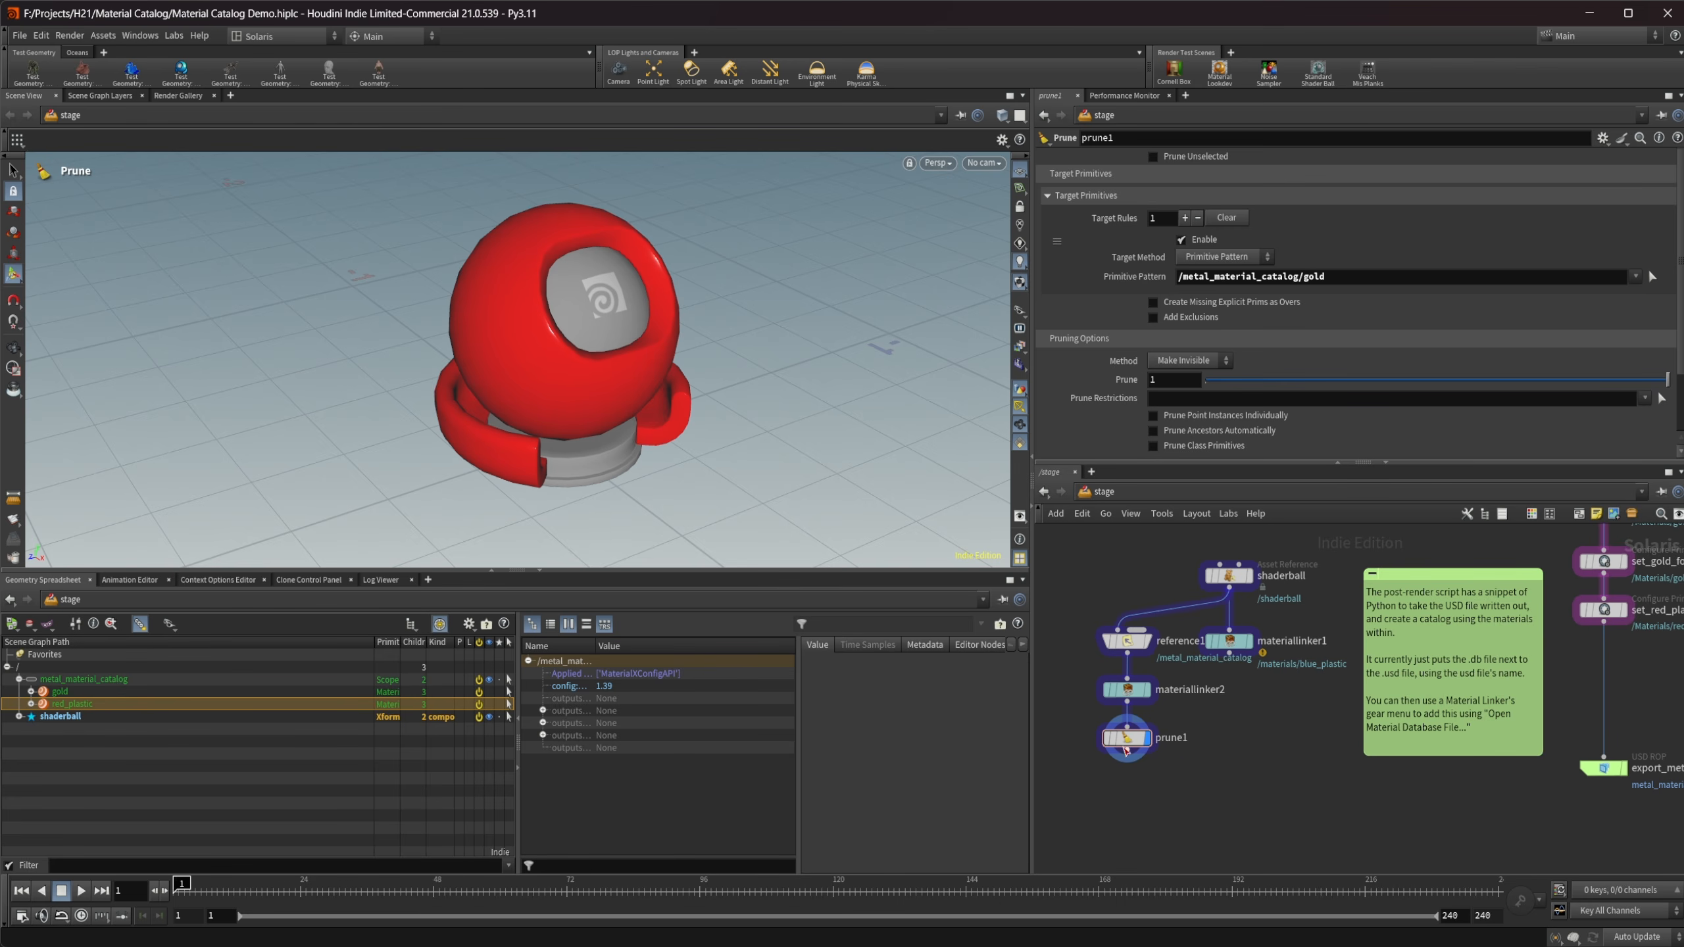
Look through prune1's target method options and delete the prune1 node.
{"action": "scroll", "coordinate": [1129, 400], "scroll_direction": "down", "scroll_amount": 2}
{"action": "scroll", "coordinate": [1130, 400], "scroll_direction": "up", "scroll_amount": 2}
{"action": "scroll", "coordinate": [1173, 587], "scroll_direction": "down", "scroll_amount": 1}
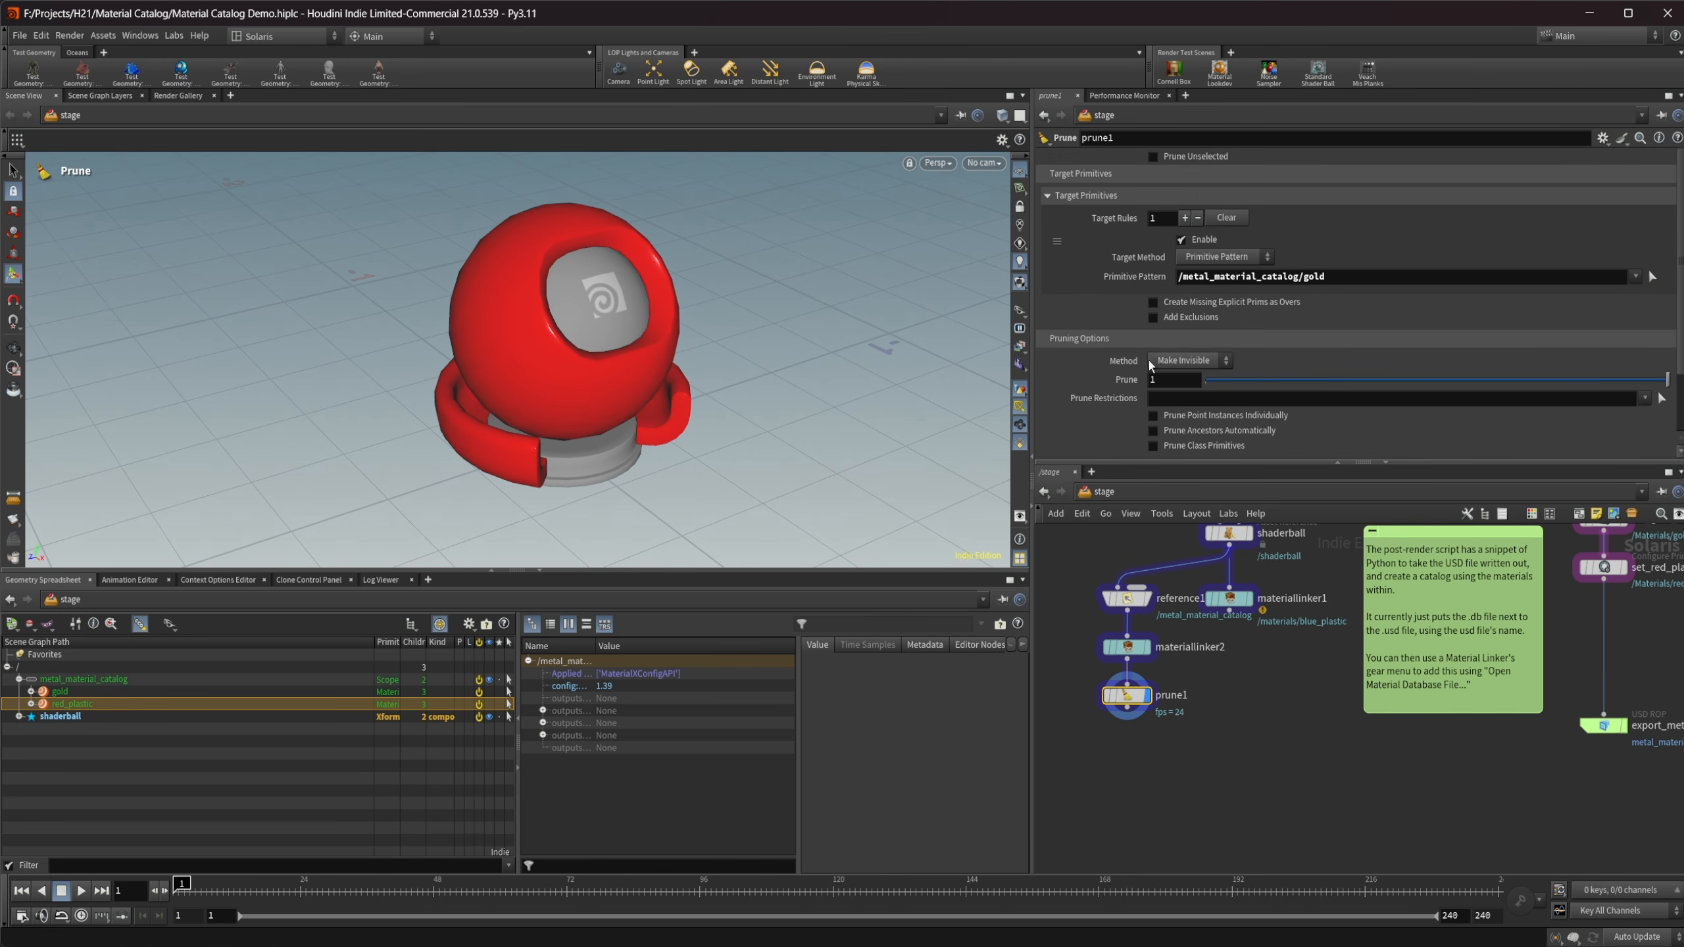
{"action": "left_click", "coordinate": [1181, 258]}
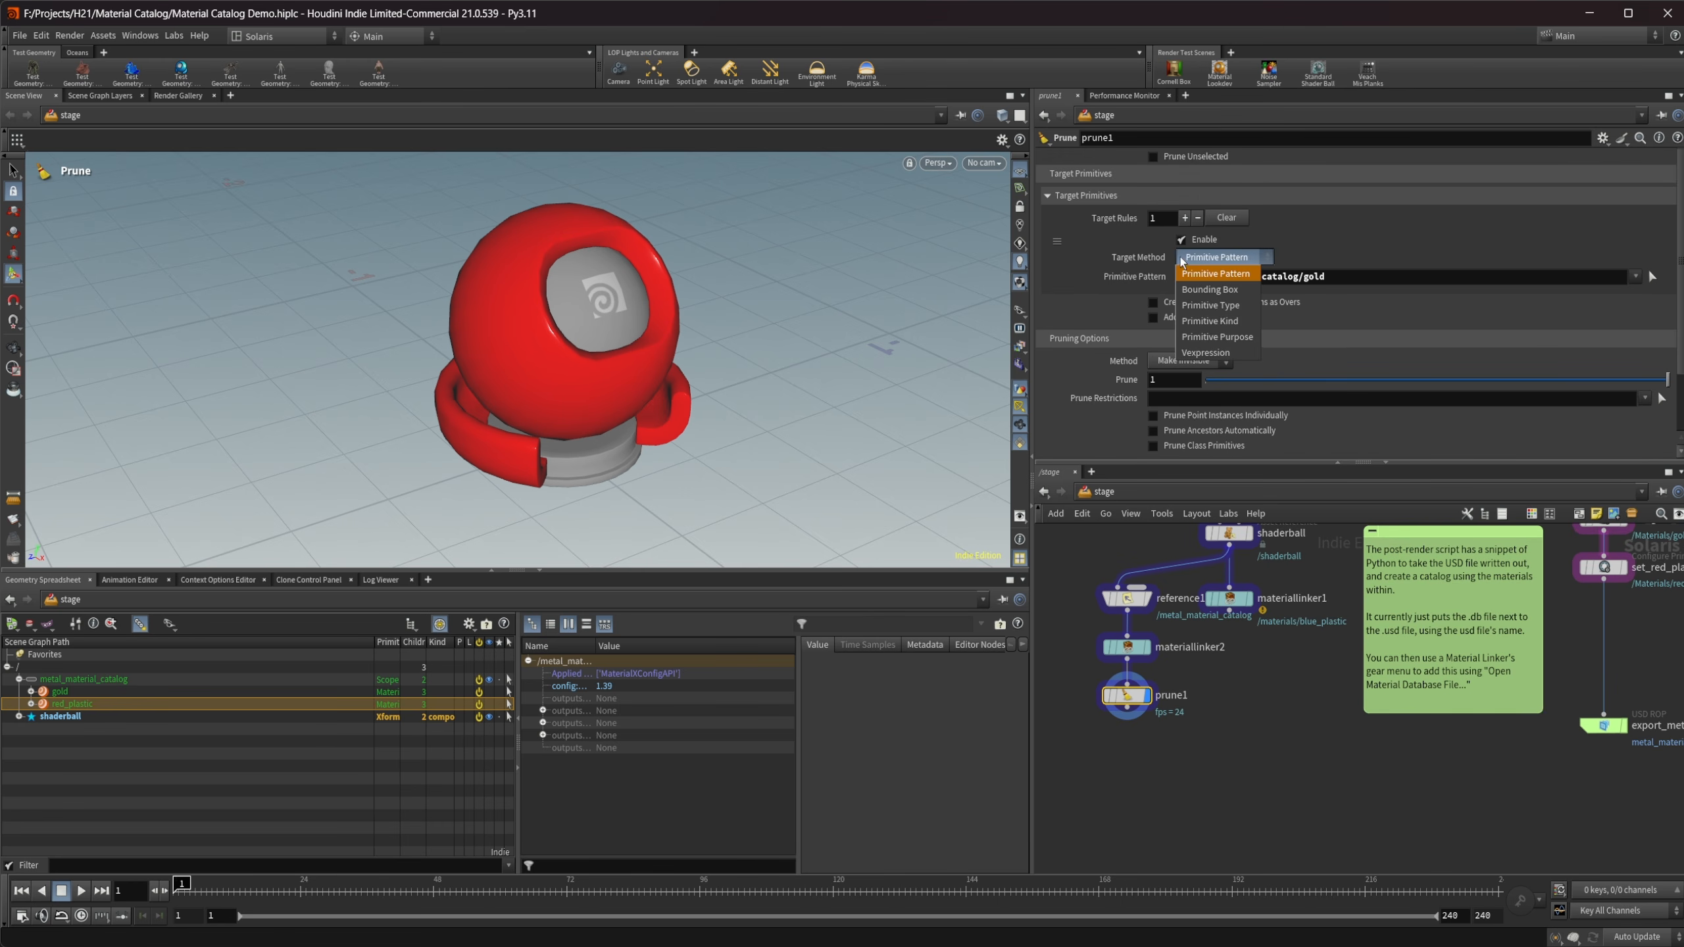
{"action": "left_click", "coordinate": [1317, 244]}
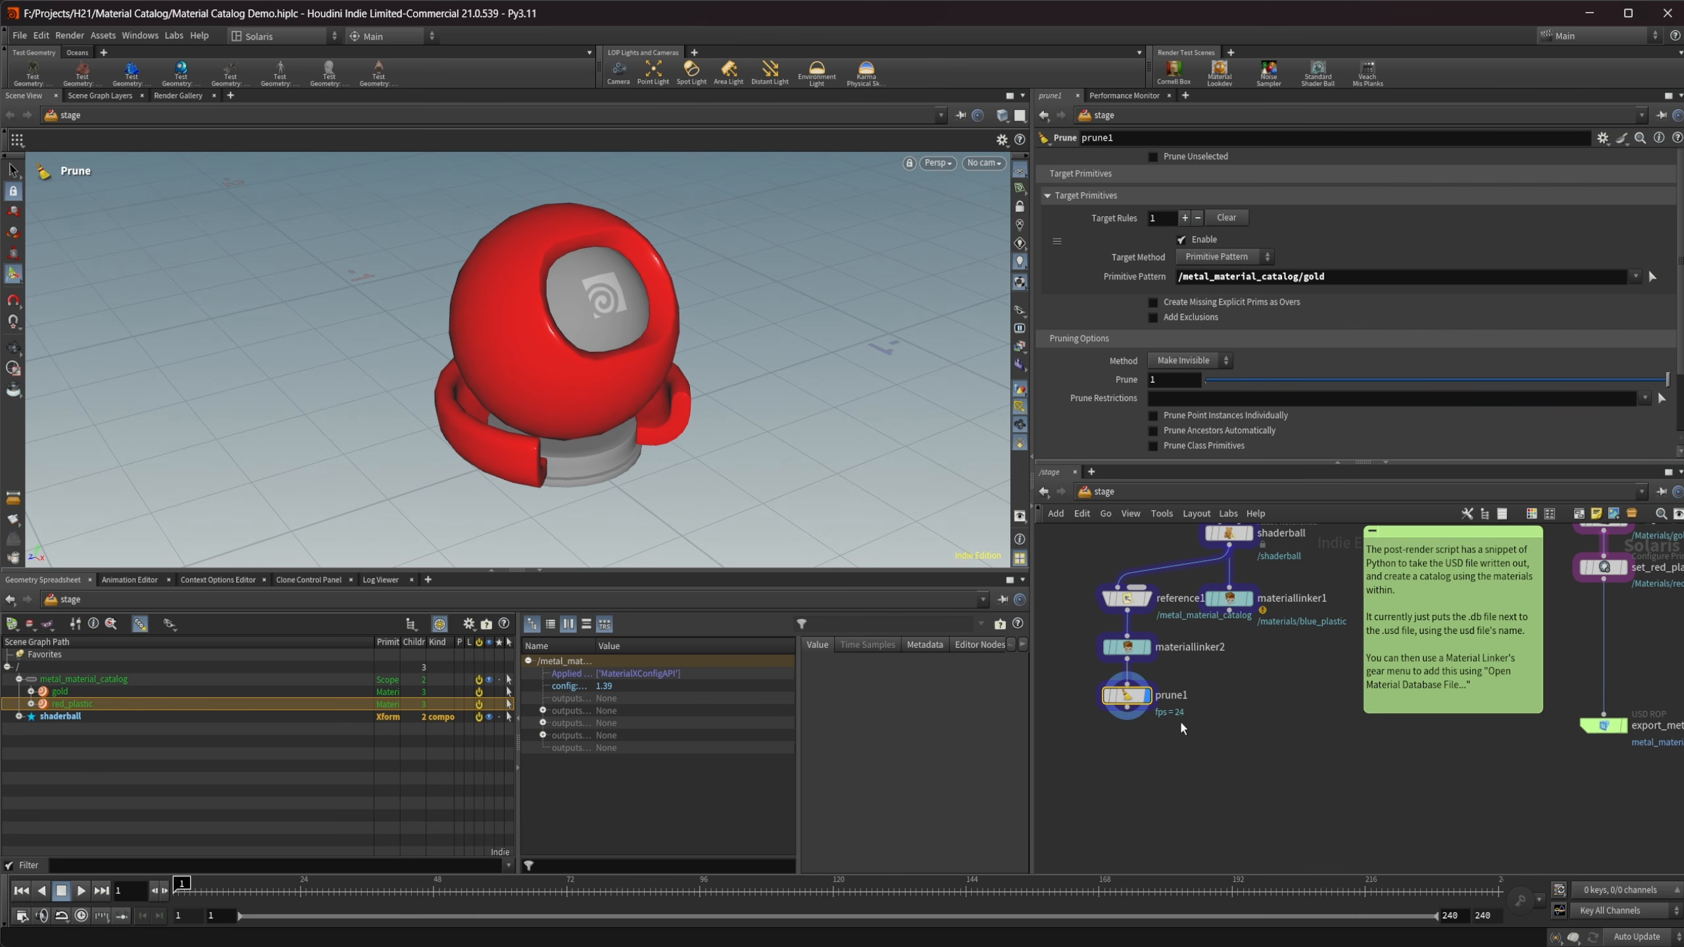
{"action": "key", "text": "Delete"}
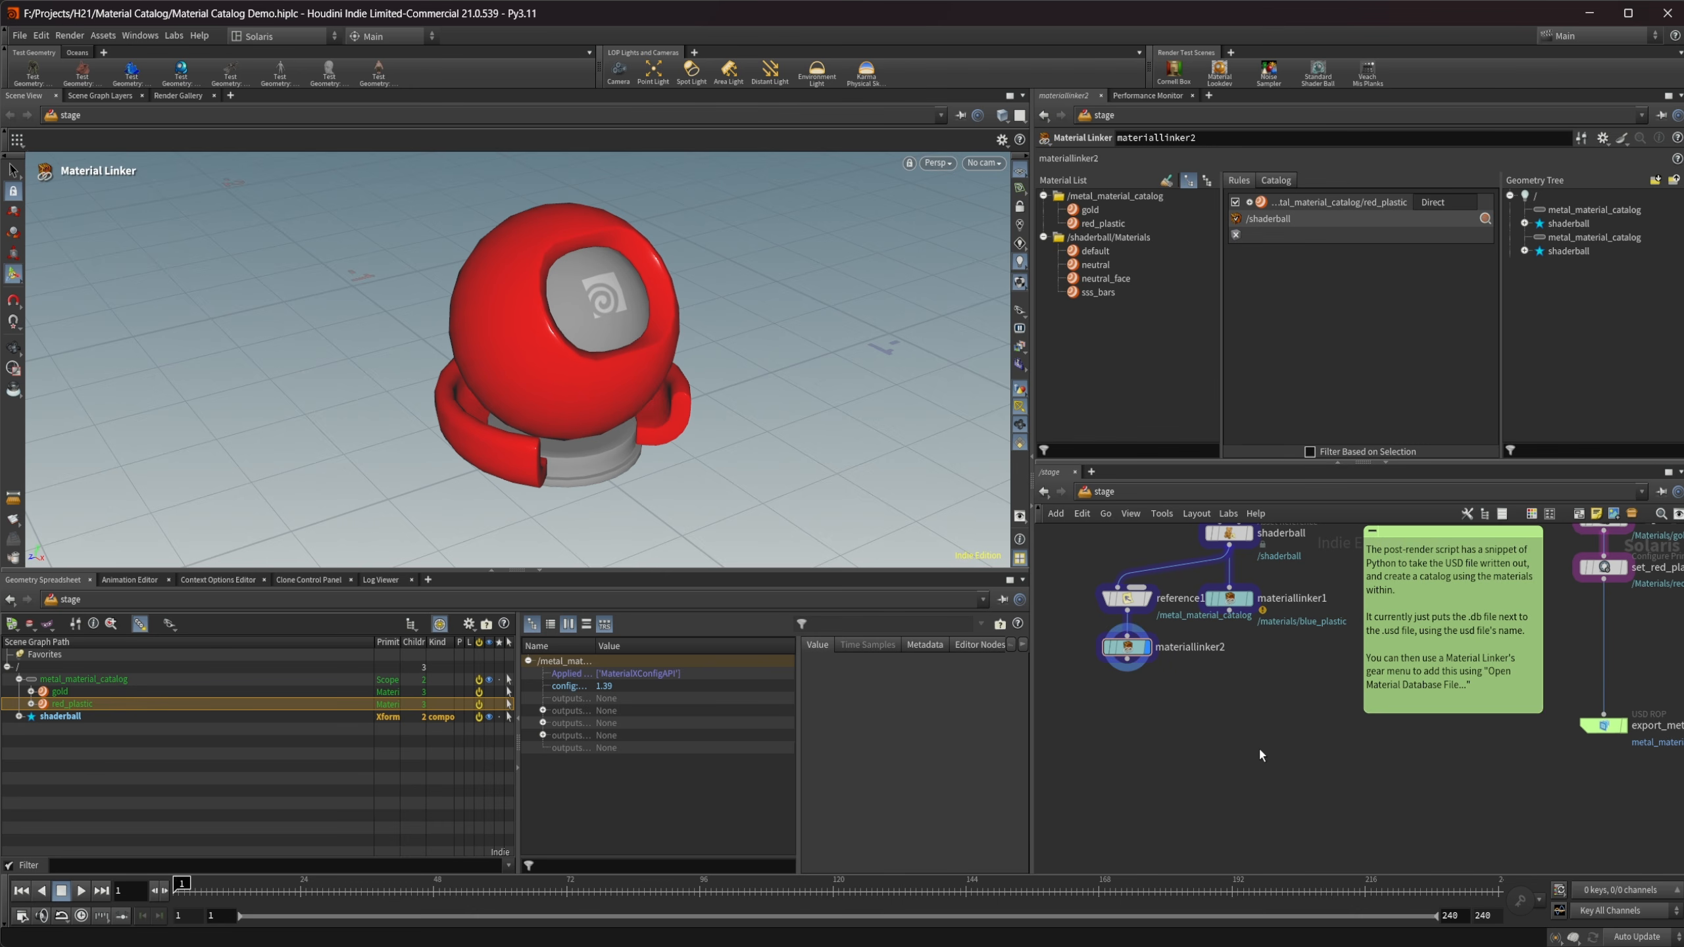